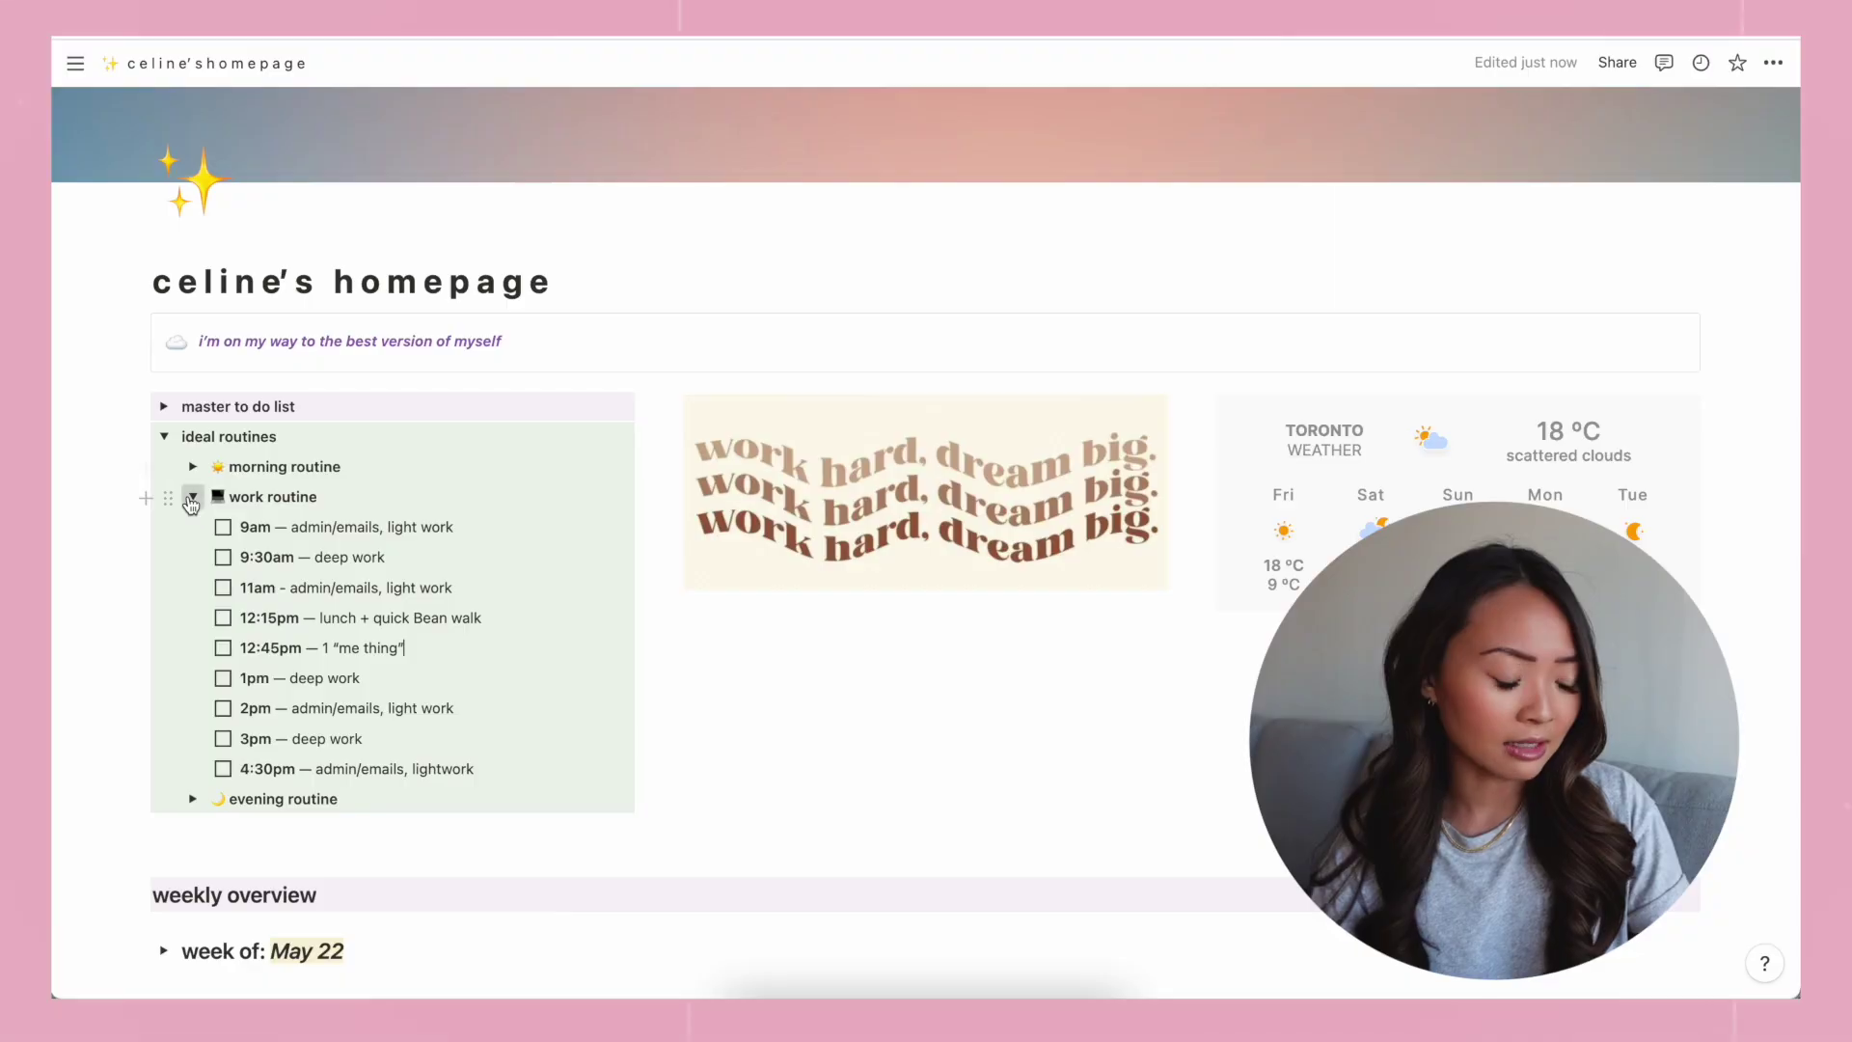
# Review the evening routine checklist under ideal routines, leaving the work and evening routines collapsed.
pyautogui.click(192, 496)
pyautogui.click(193, 527)
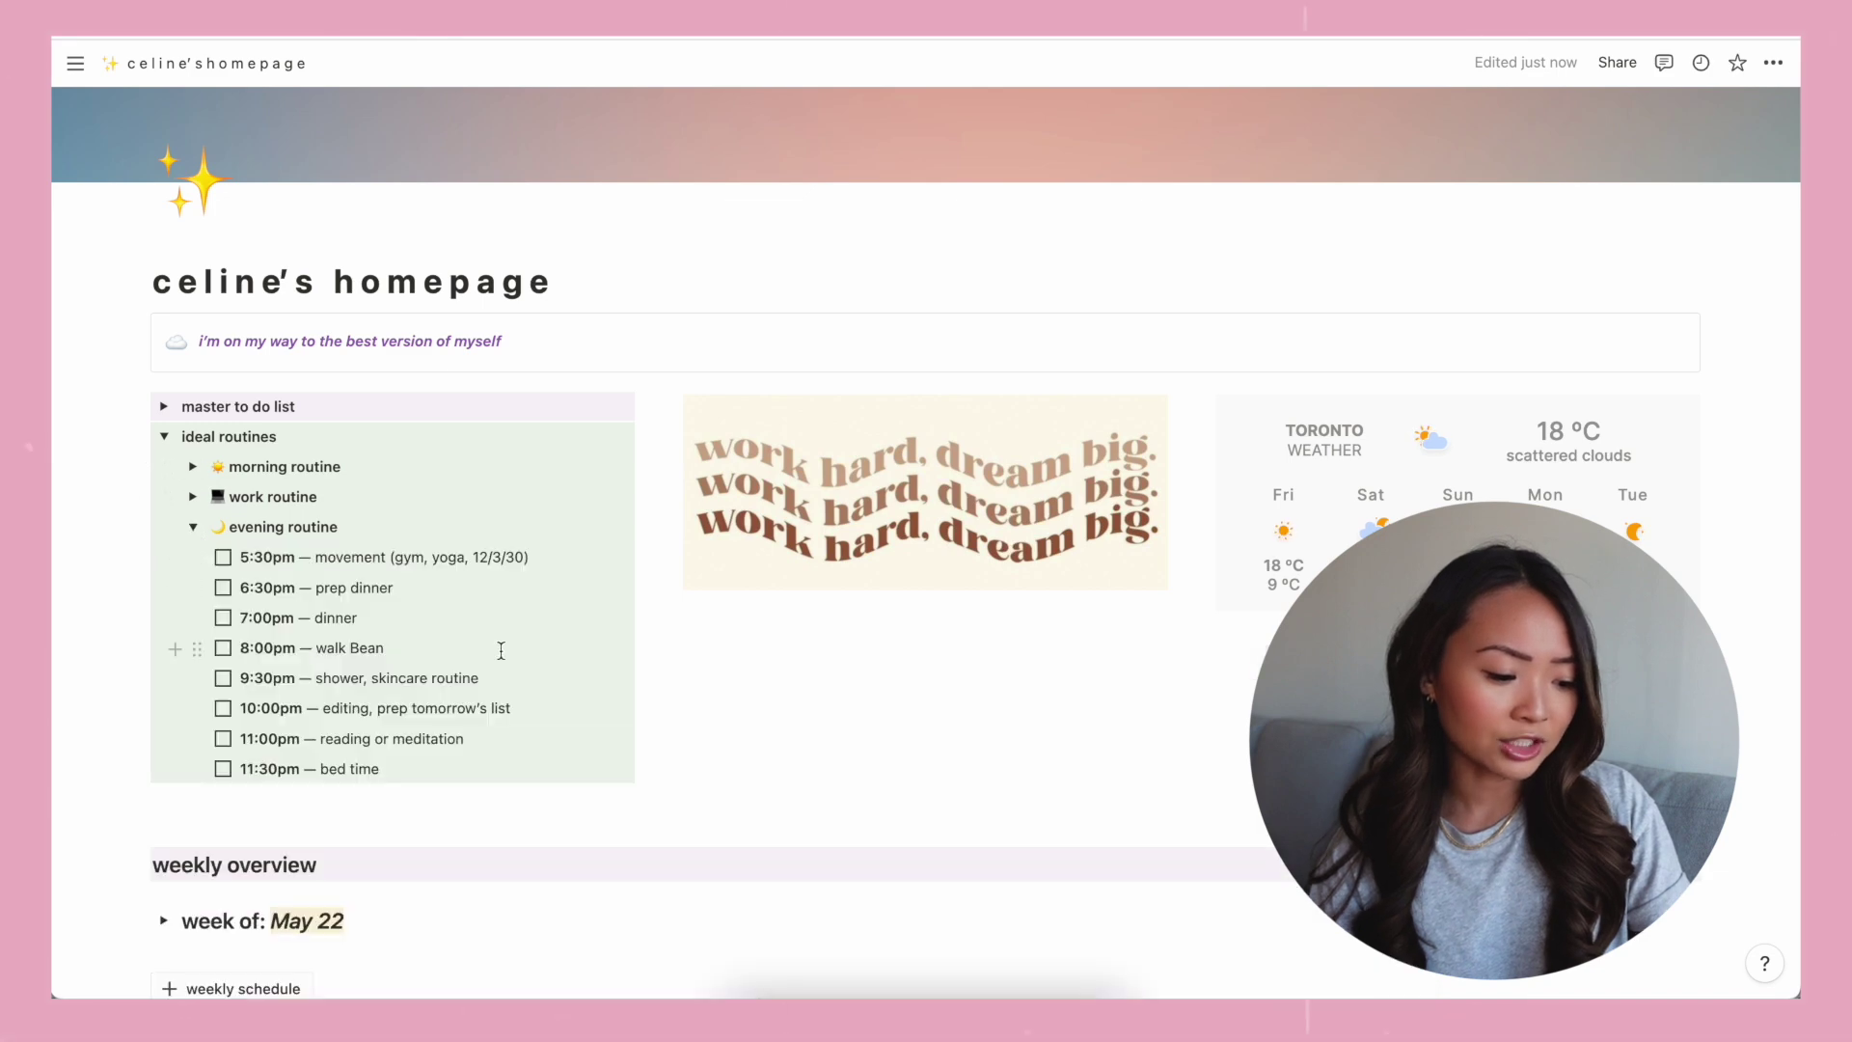
pyautogui.scroll(-1, 501, 650)
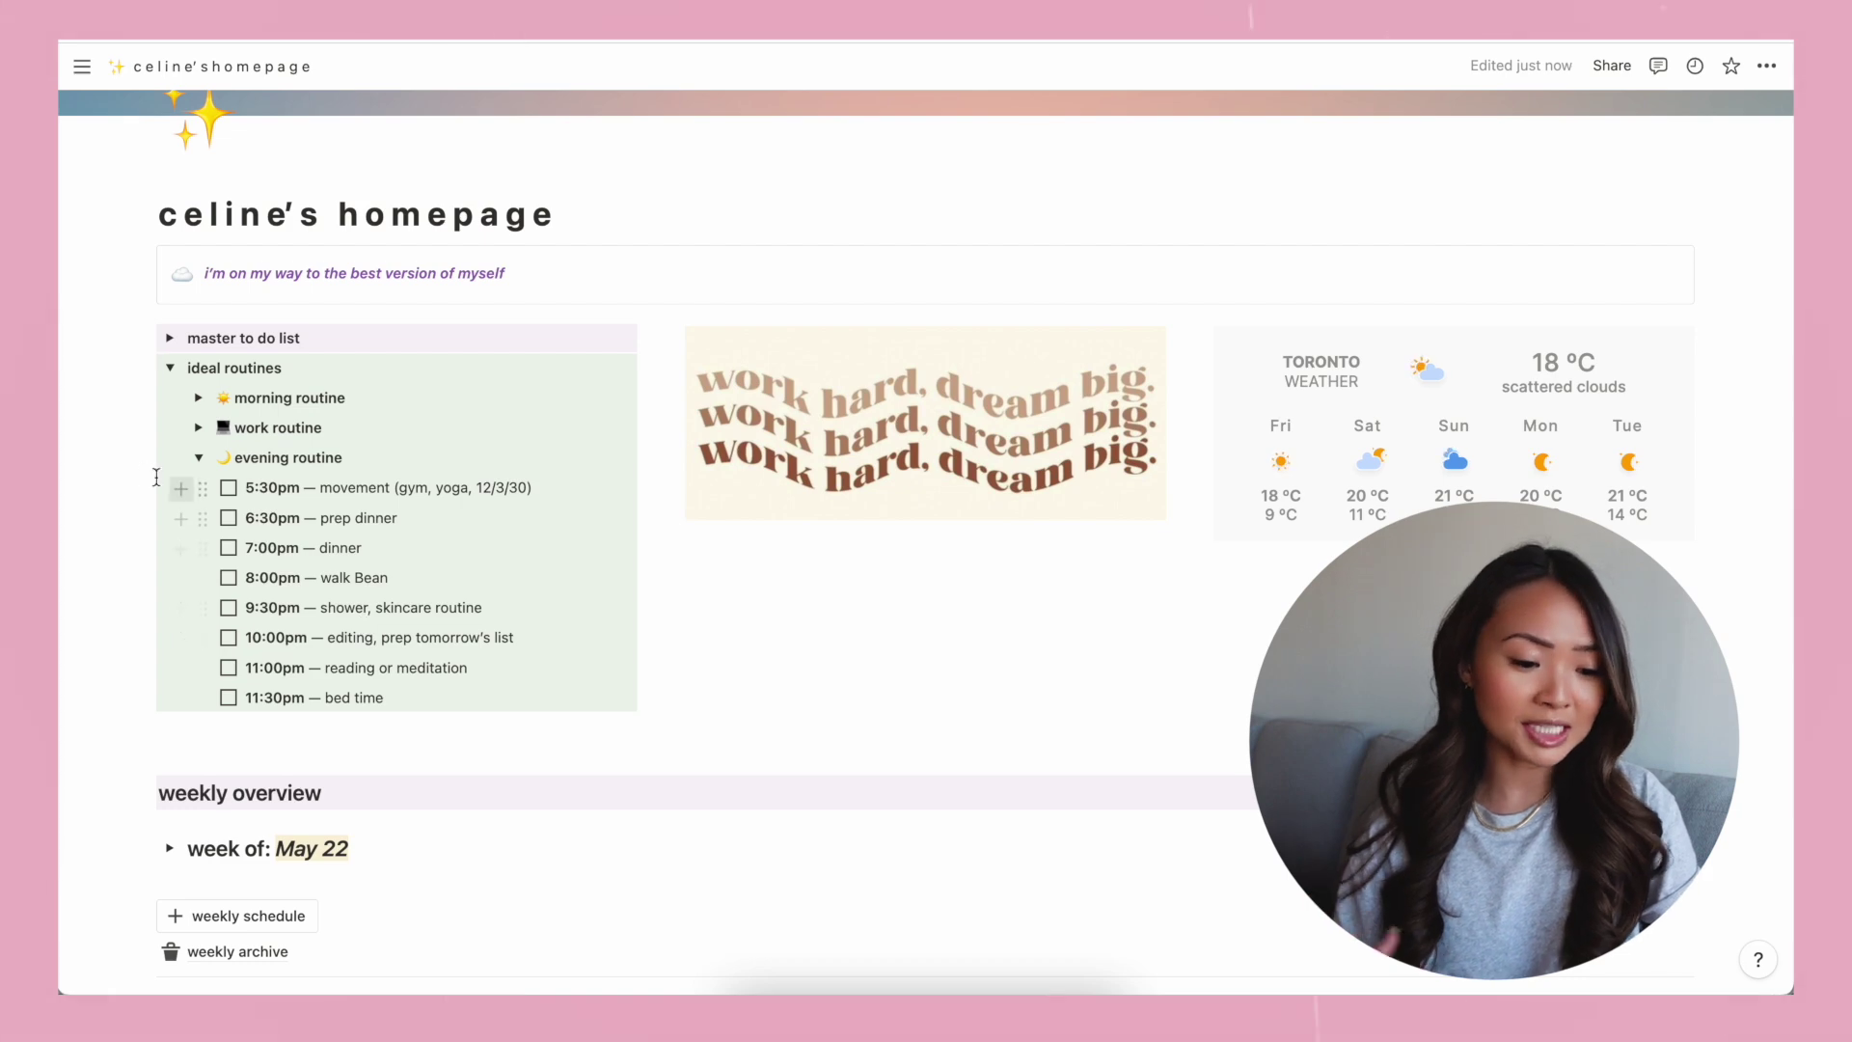
pyautogui.click(198, 458)
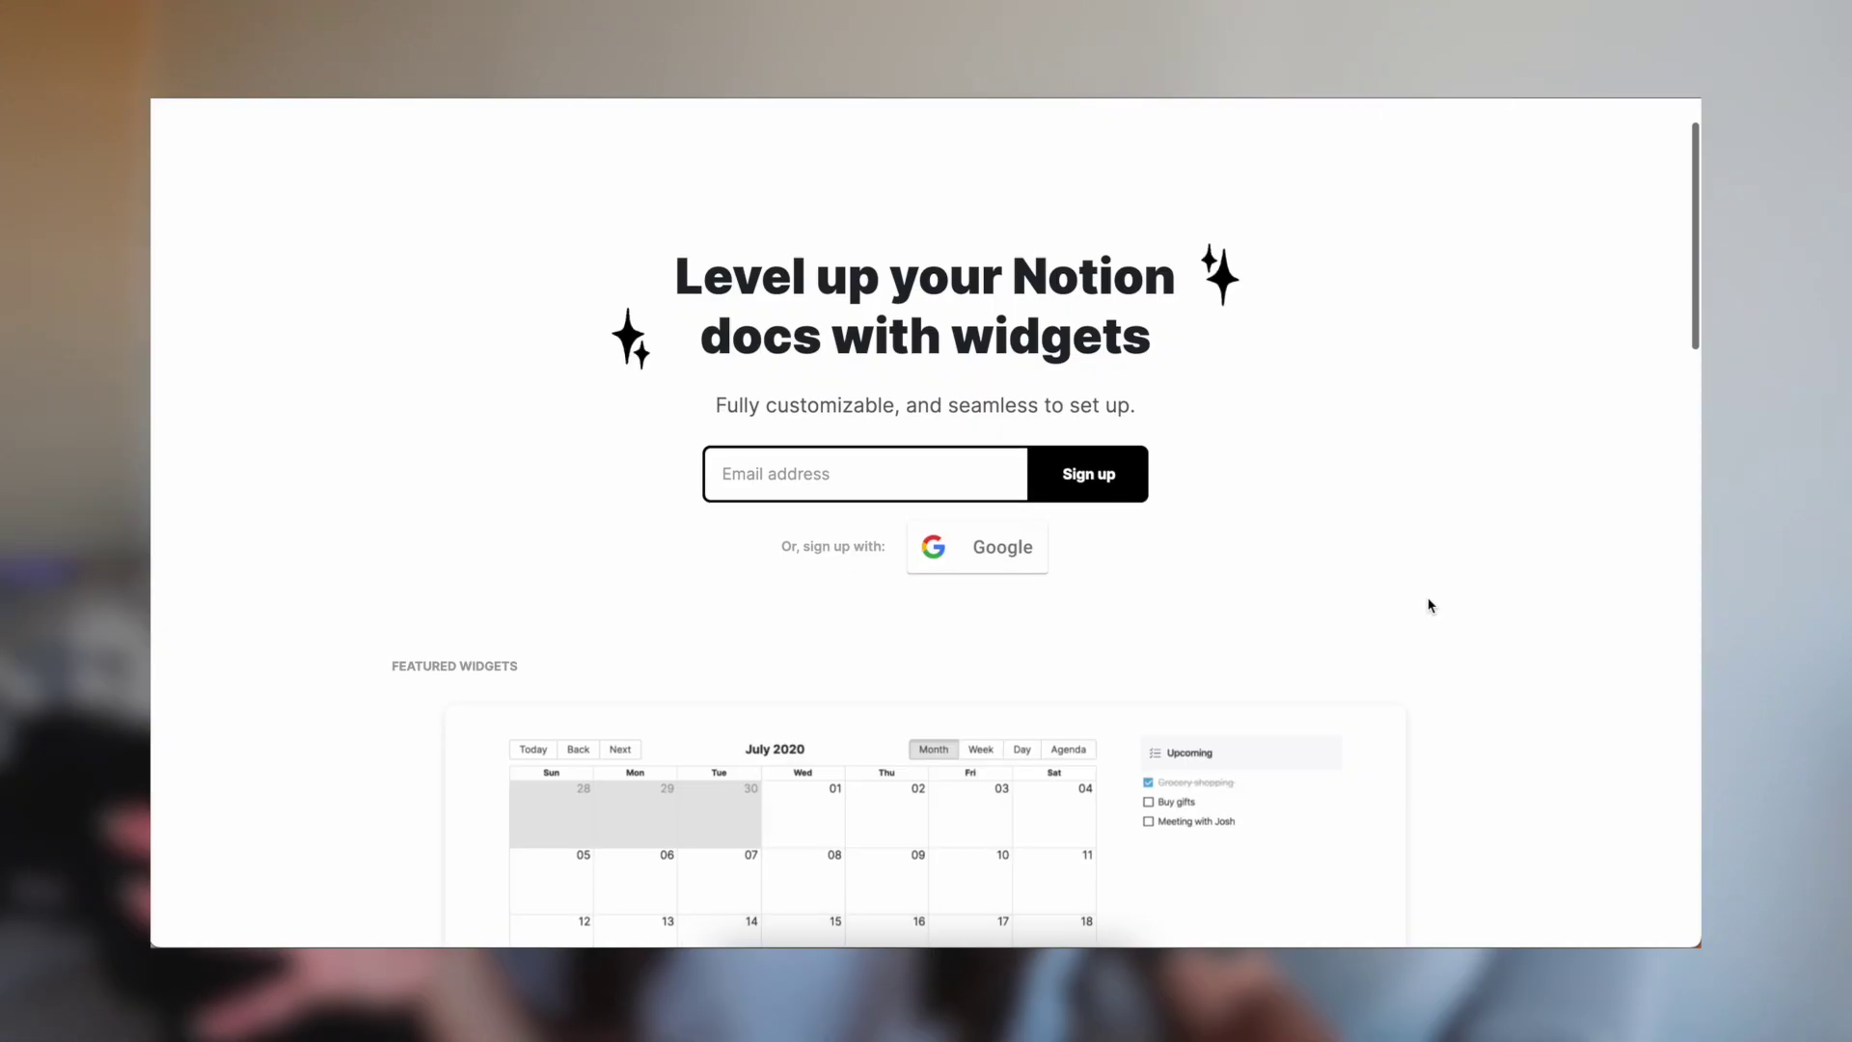
# Browse the featured widgets on the Notion widgets website.
pyautogui.scroll(-5, 1430, 605)
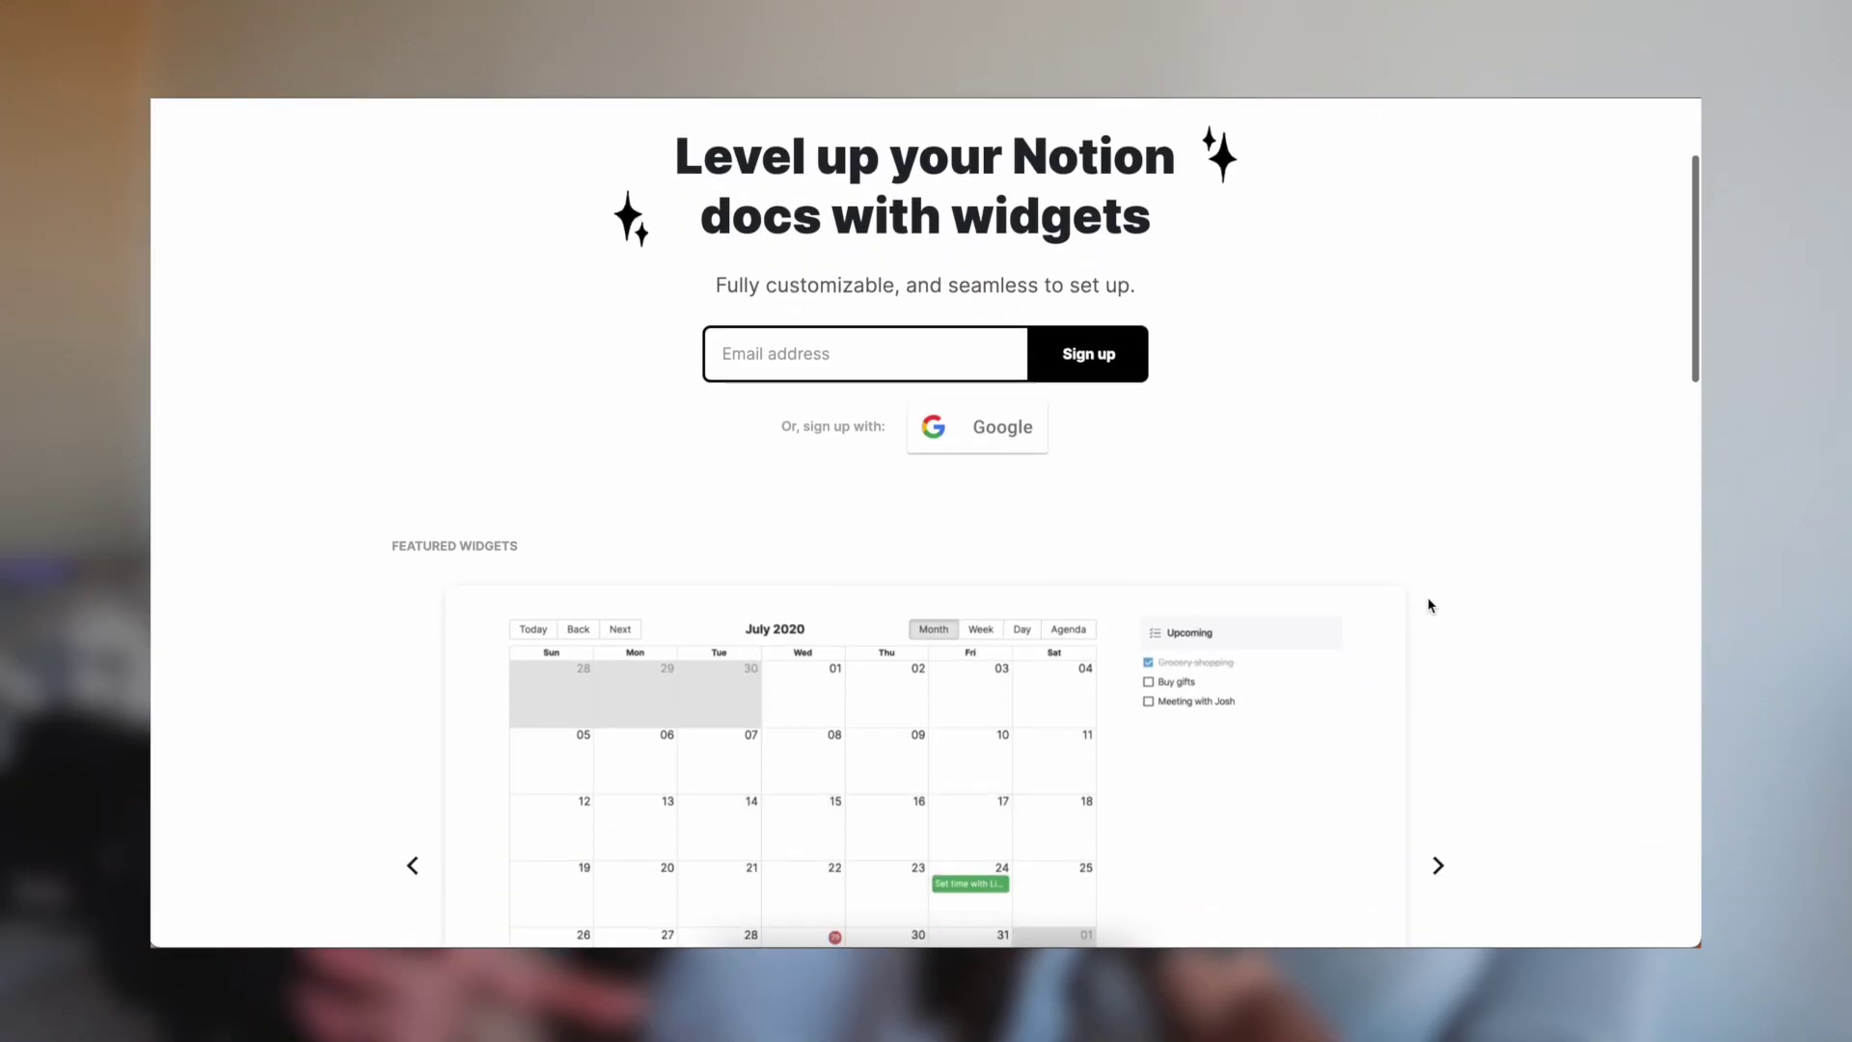
pyautogui.click(1441, 505)
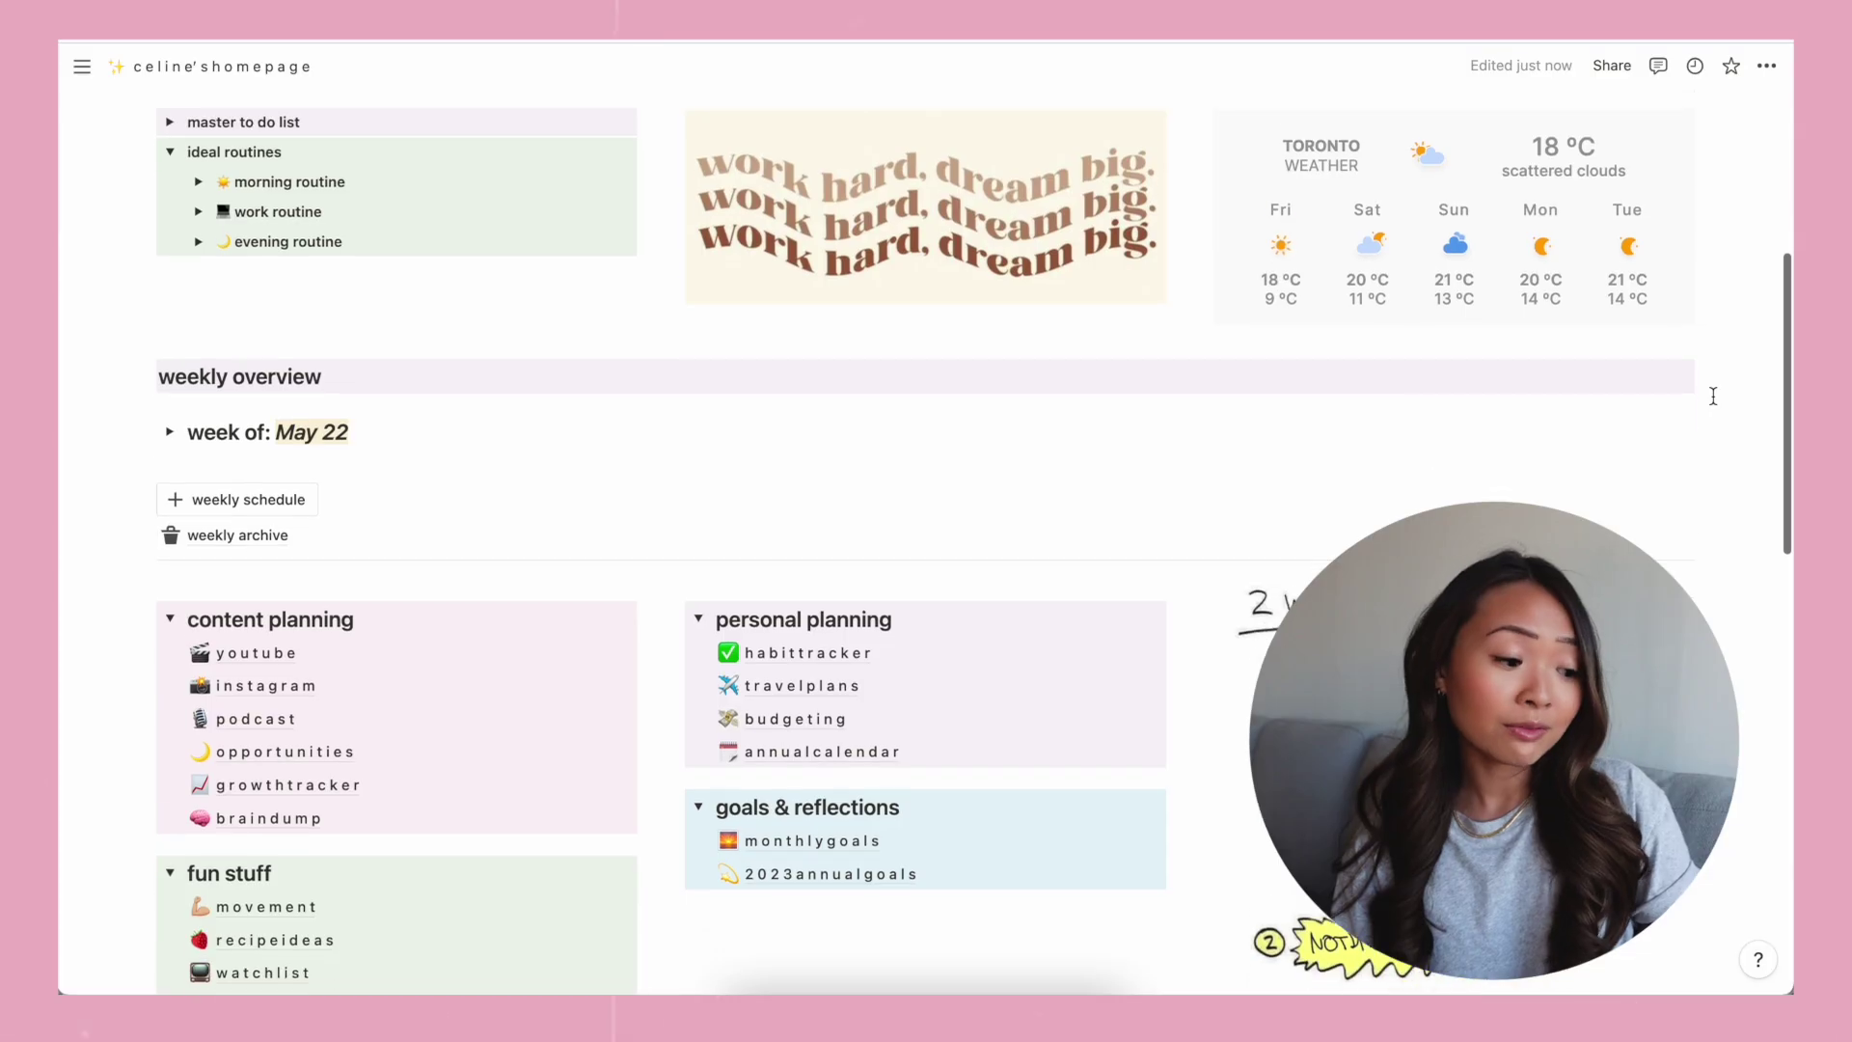
# Expand the week of May 22 schedule under the weekly overview.
pyautogui.scroll(-2, 237, 249)
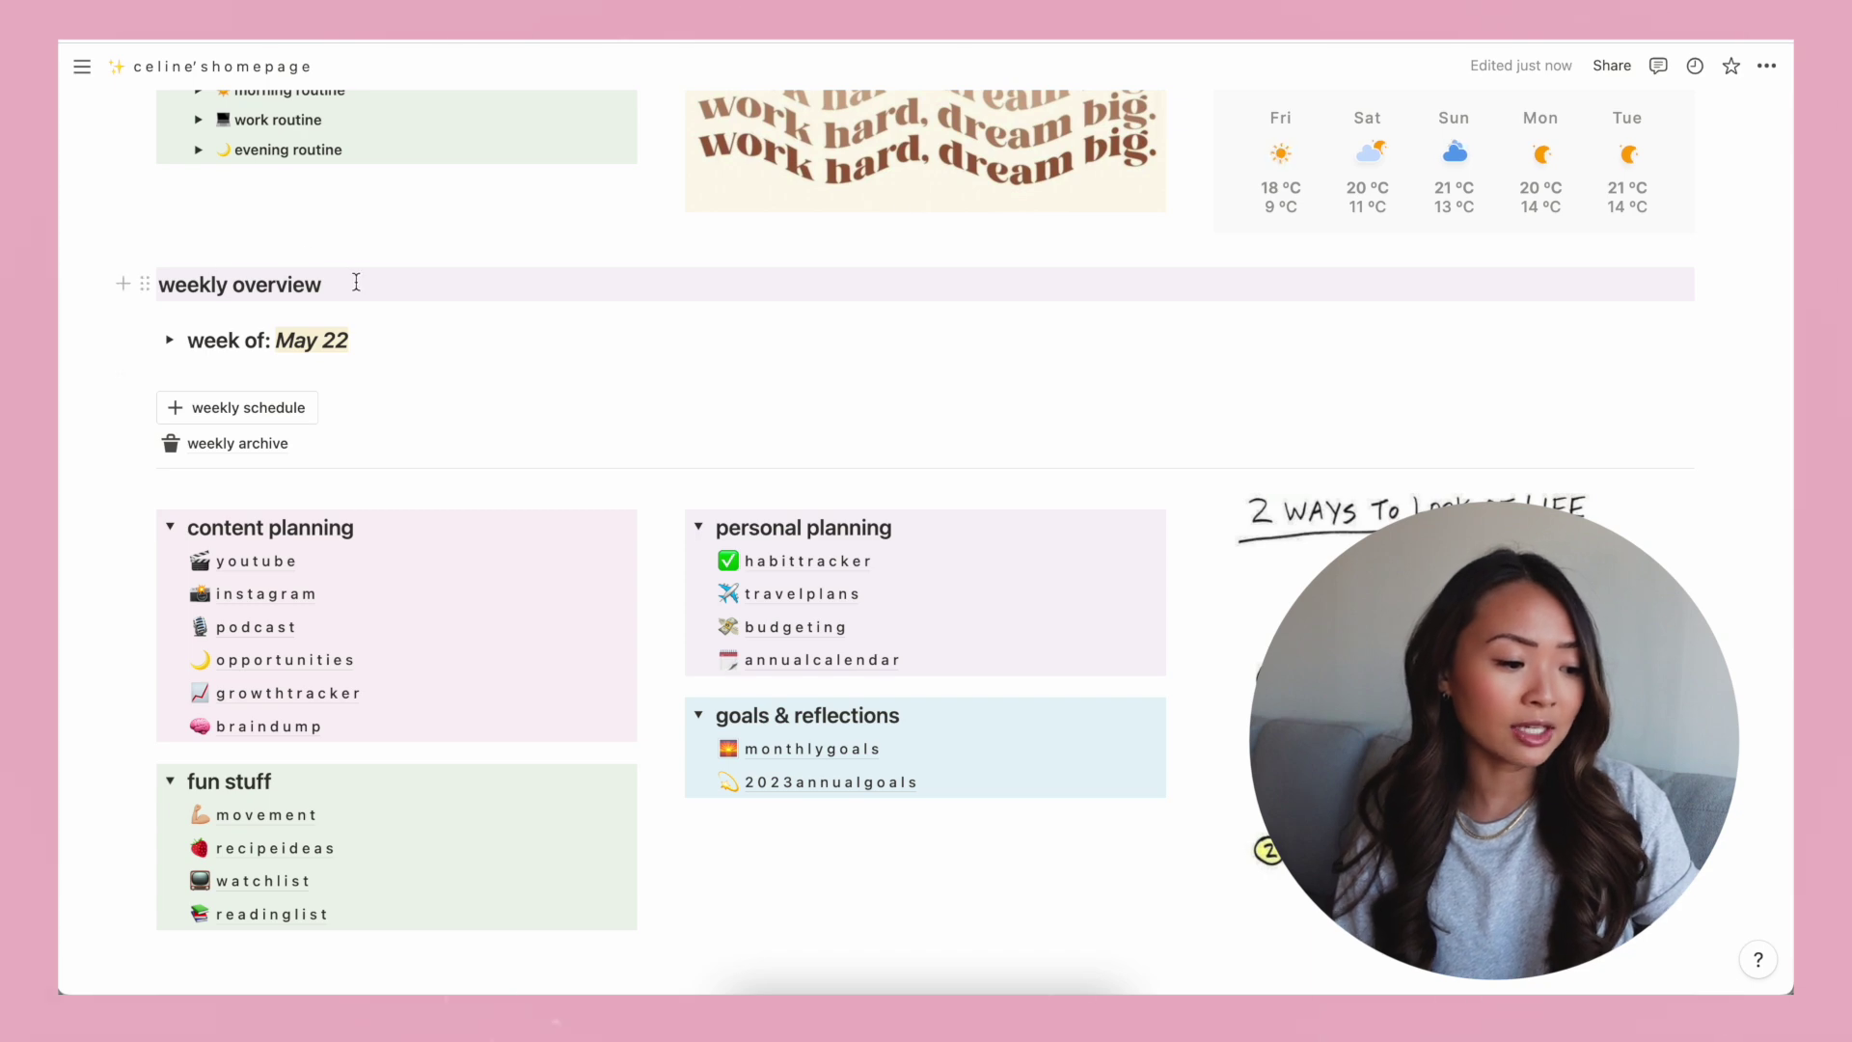
pyautogui.click(171, 340)
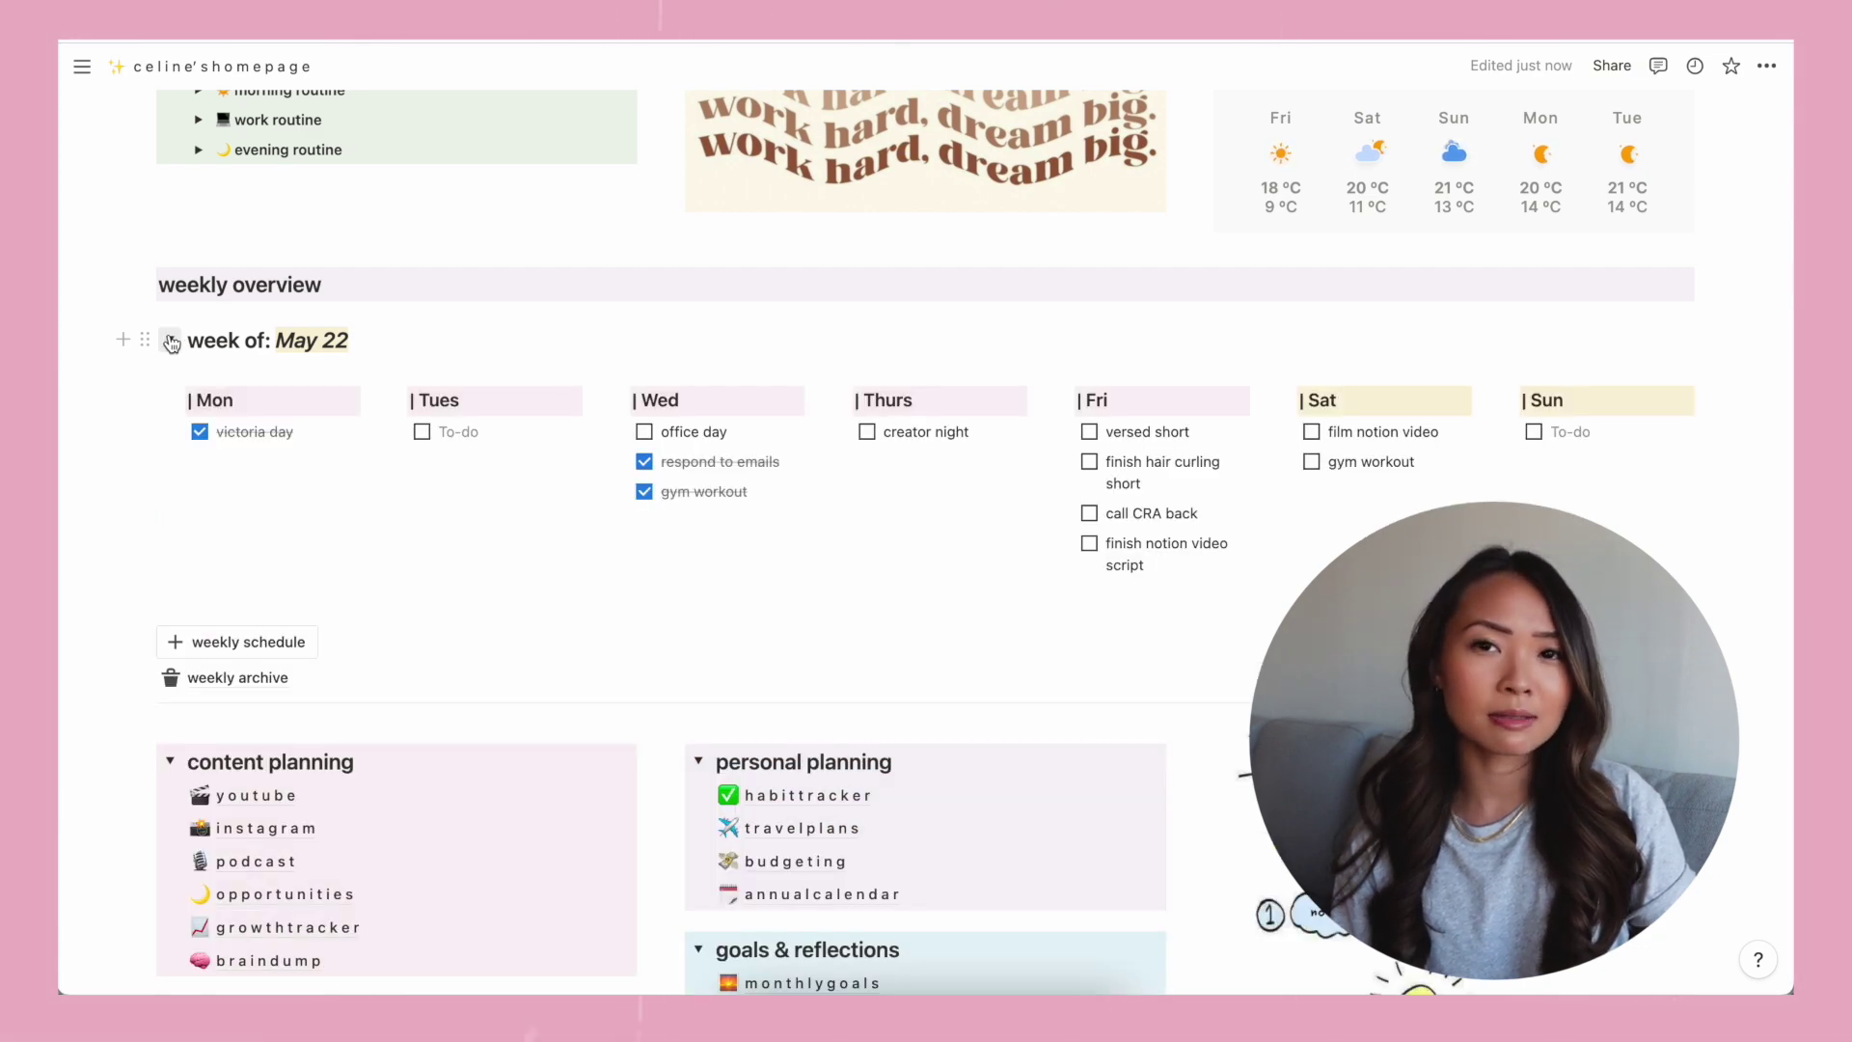
pyautogui.click(170, 340)
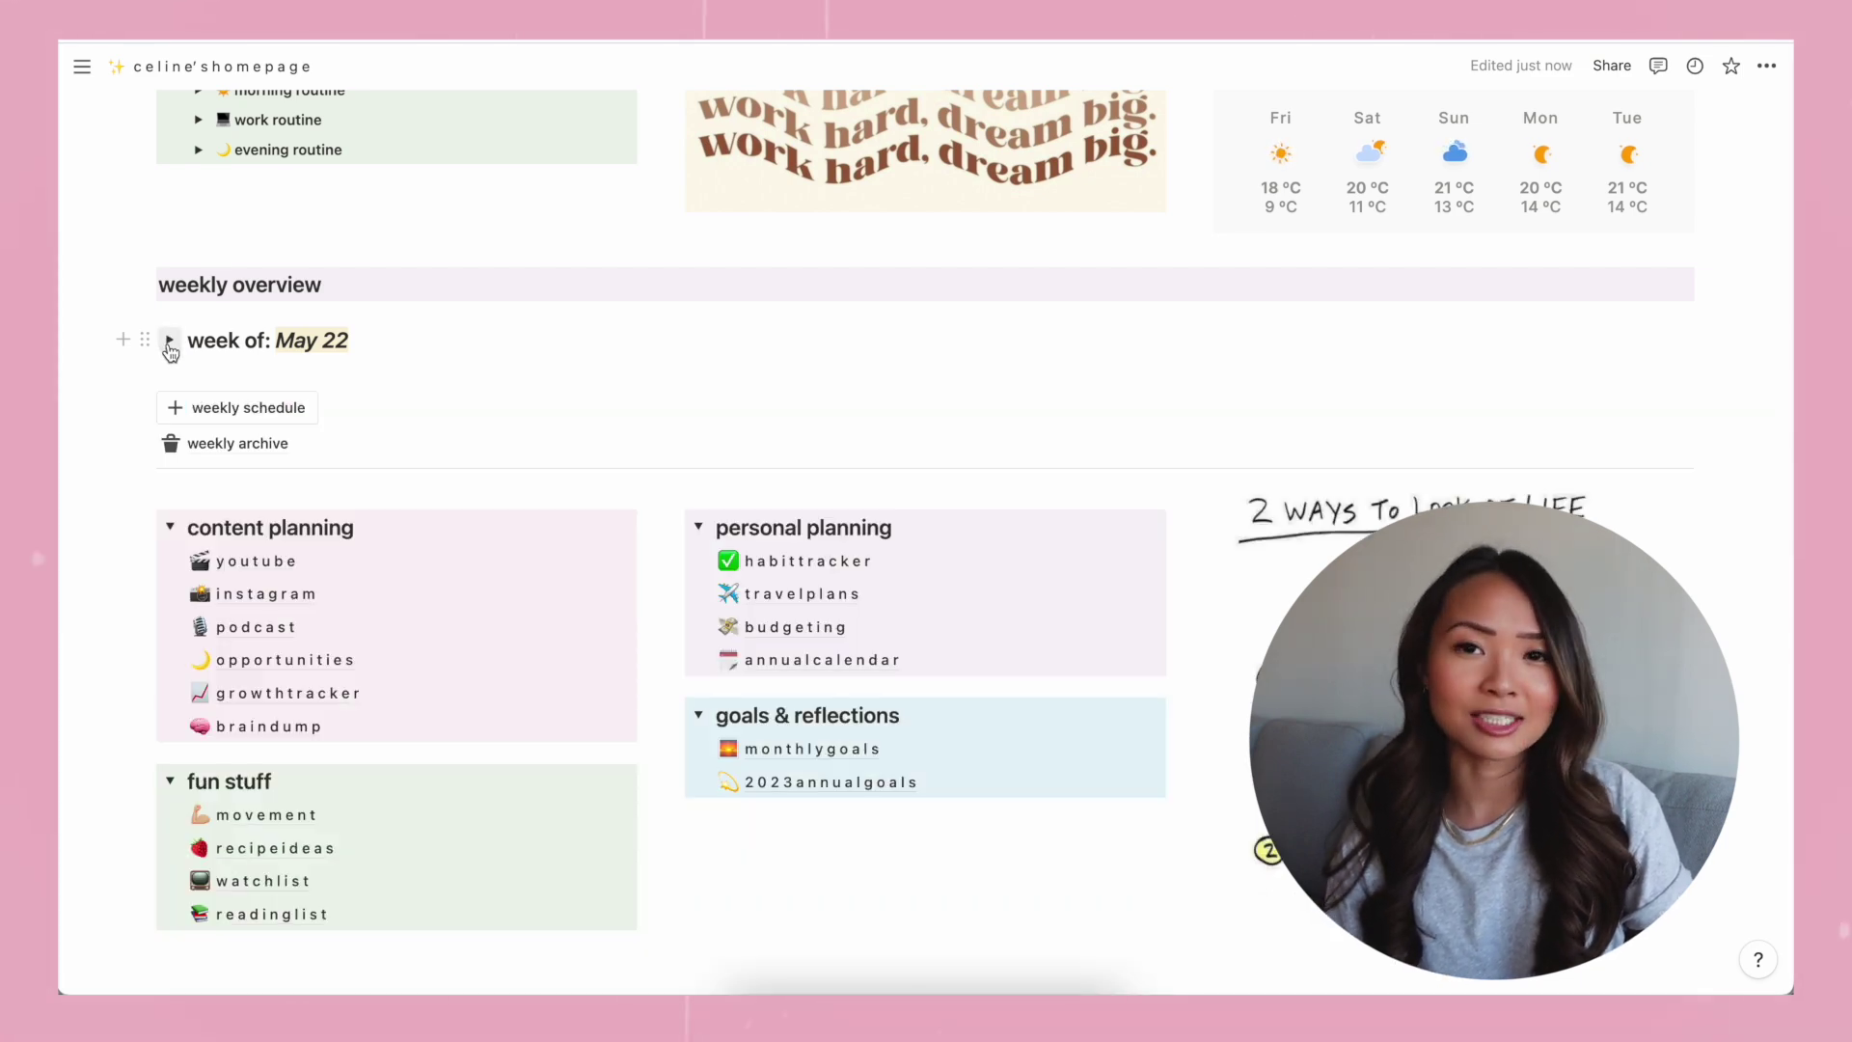
pyautogui.click(169, 340)
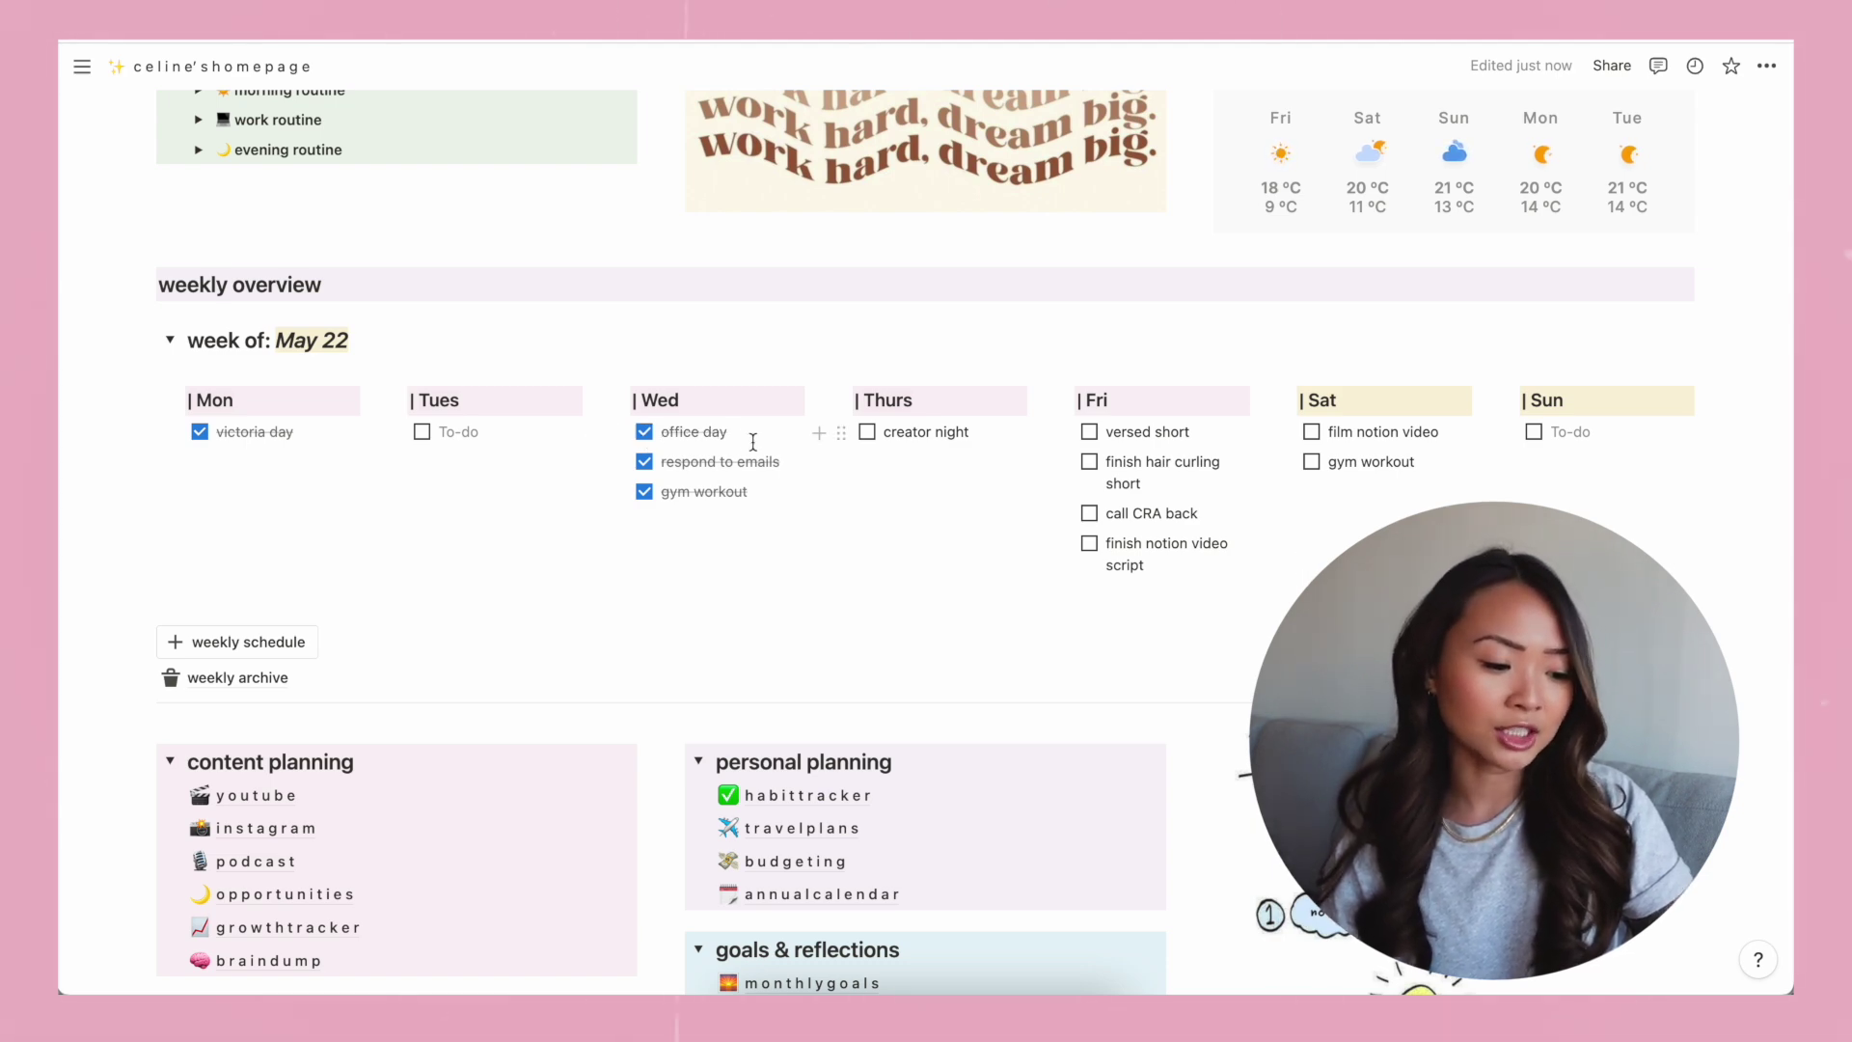
# Delete the "office day" to-do from Wednesday in the week of May 22.
pyautogui.moveTo(750, 438); pyautogui.dragTo(646, 446)
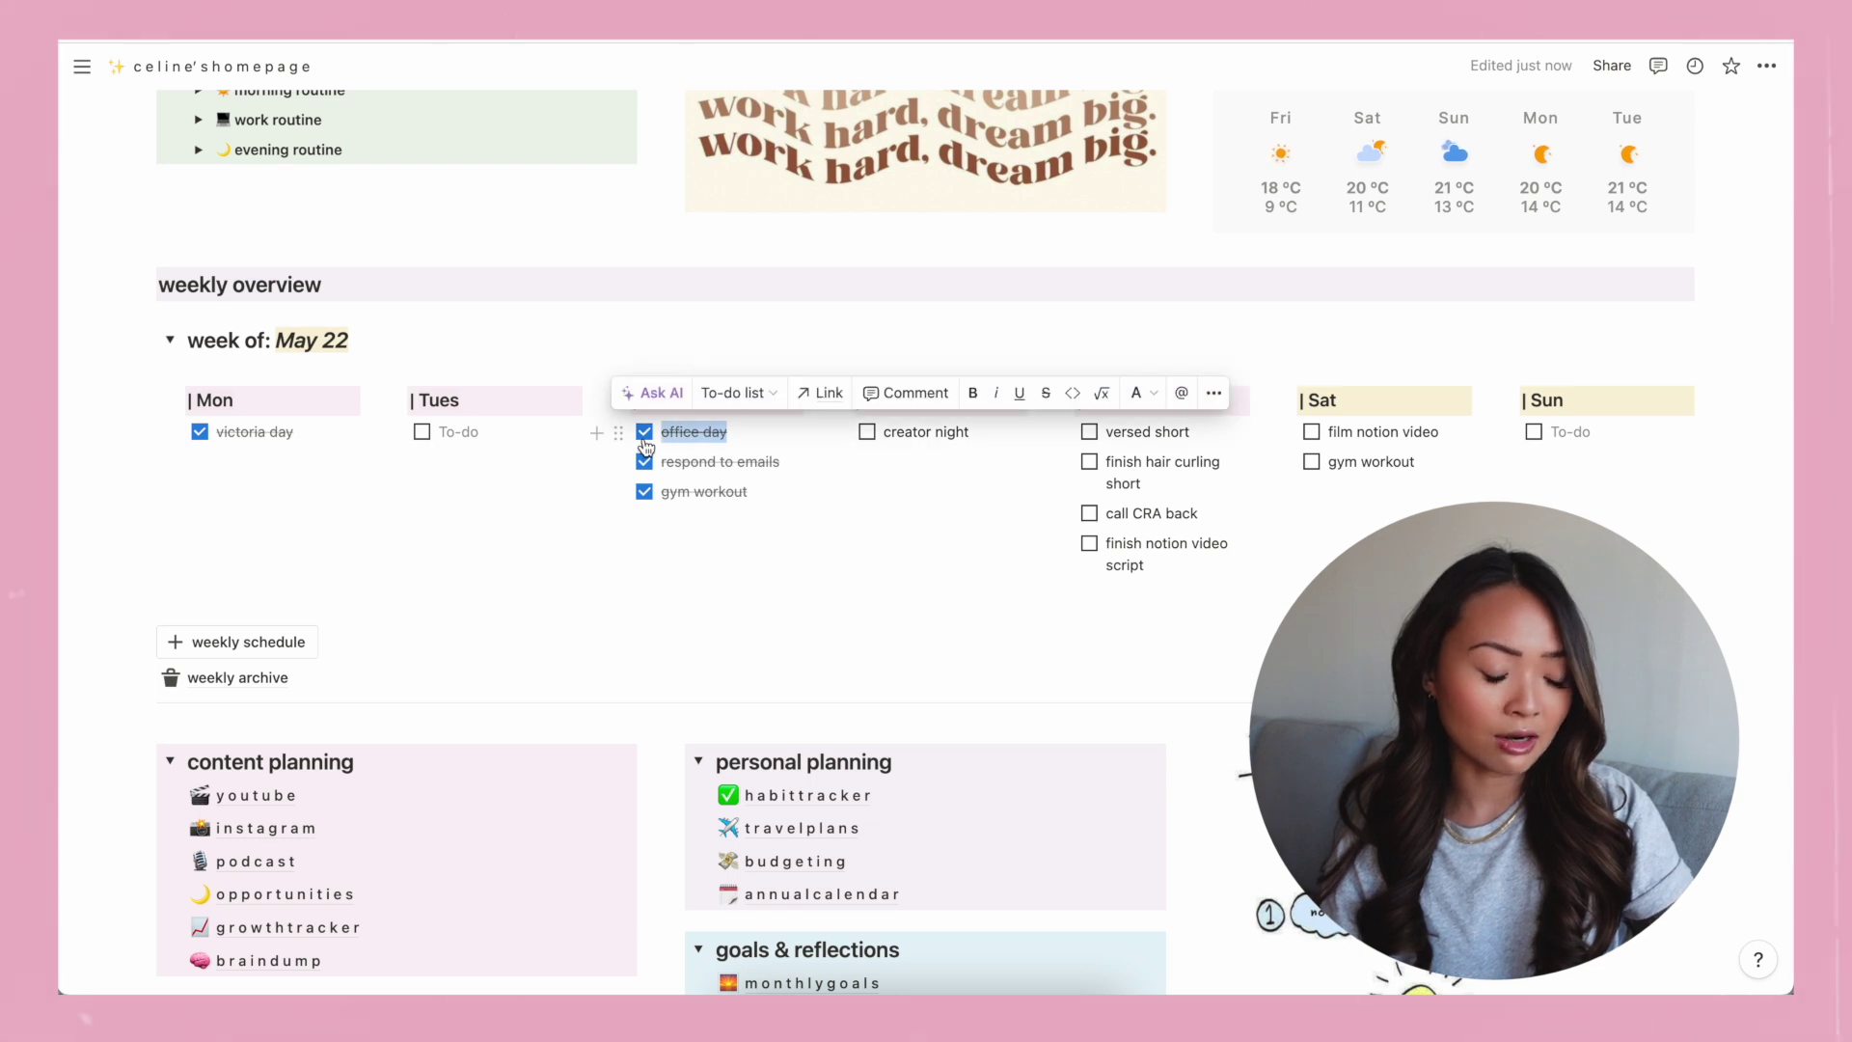
pyautogui.press('BackSpace')
pyautogui.press('BackSpace')
pyautogui.press('BackSpace')
# Clear the text of Thursday's "creator night" to-do, keeping its checkbox, and move Saturday's "gym workout" to Sunday.
pyautogui.moveTo(972, 433); pyautogui.dragTo(893, 427)
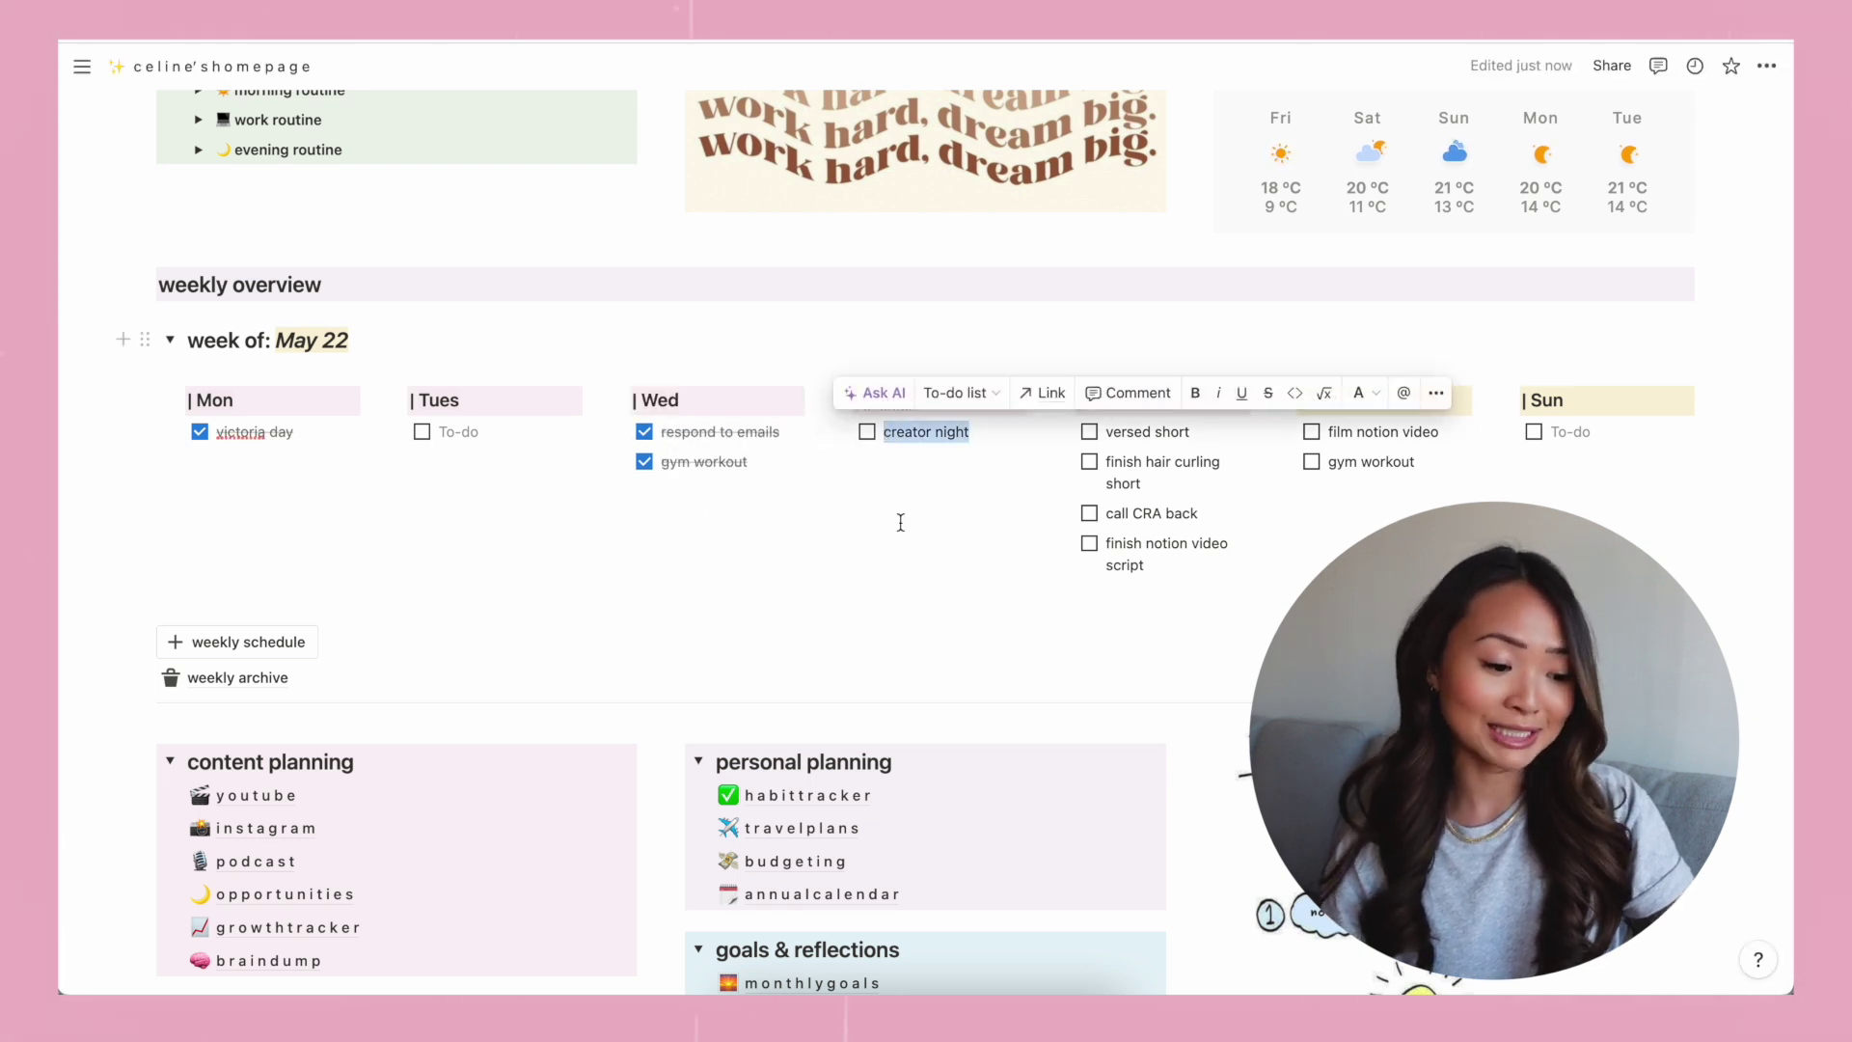
pyautogui.press('BackSpace')
pyautogui.press('BackSpace')
pyautogui.hotkey('ctrl', 'z')
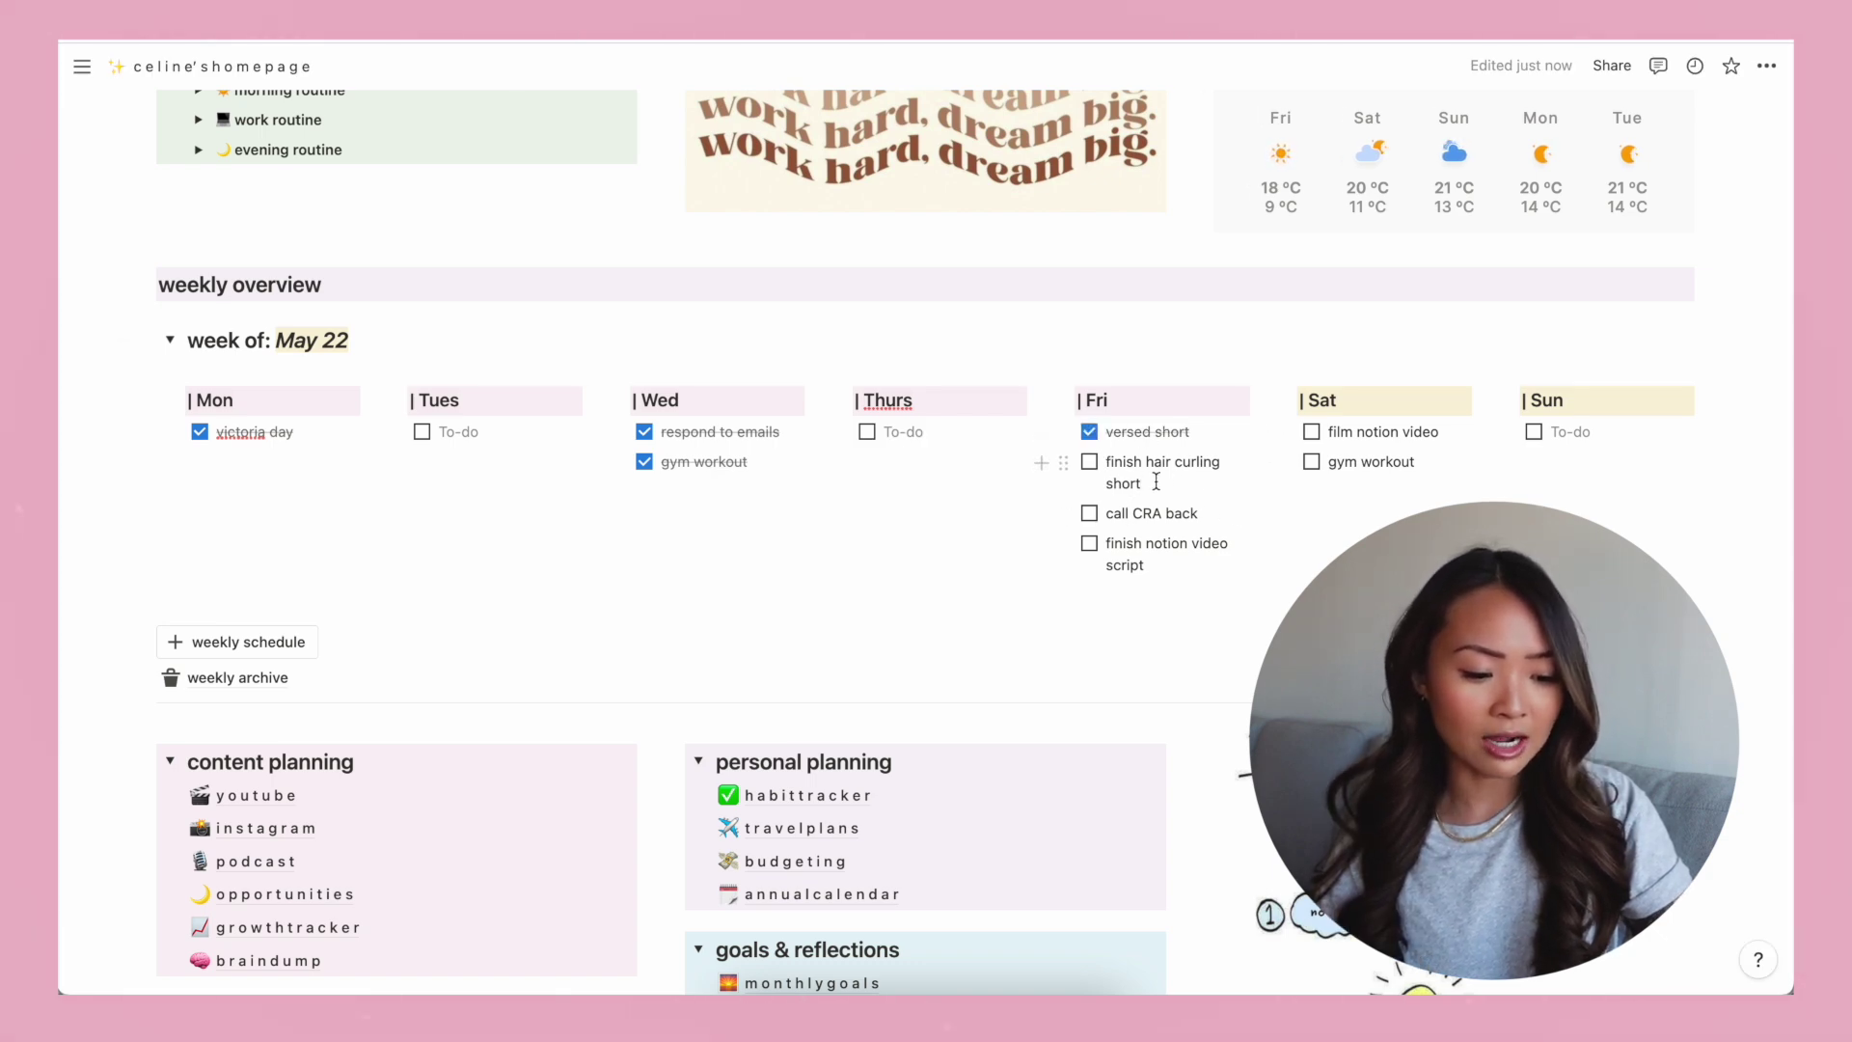
pyautogui.moveTo(1286, 463); pyautogui.dragTo(1523, 440)
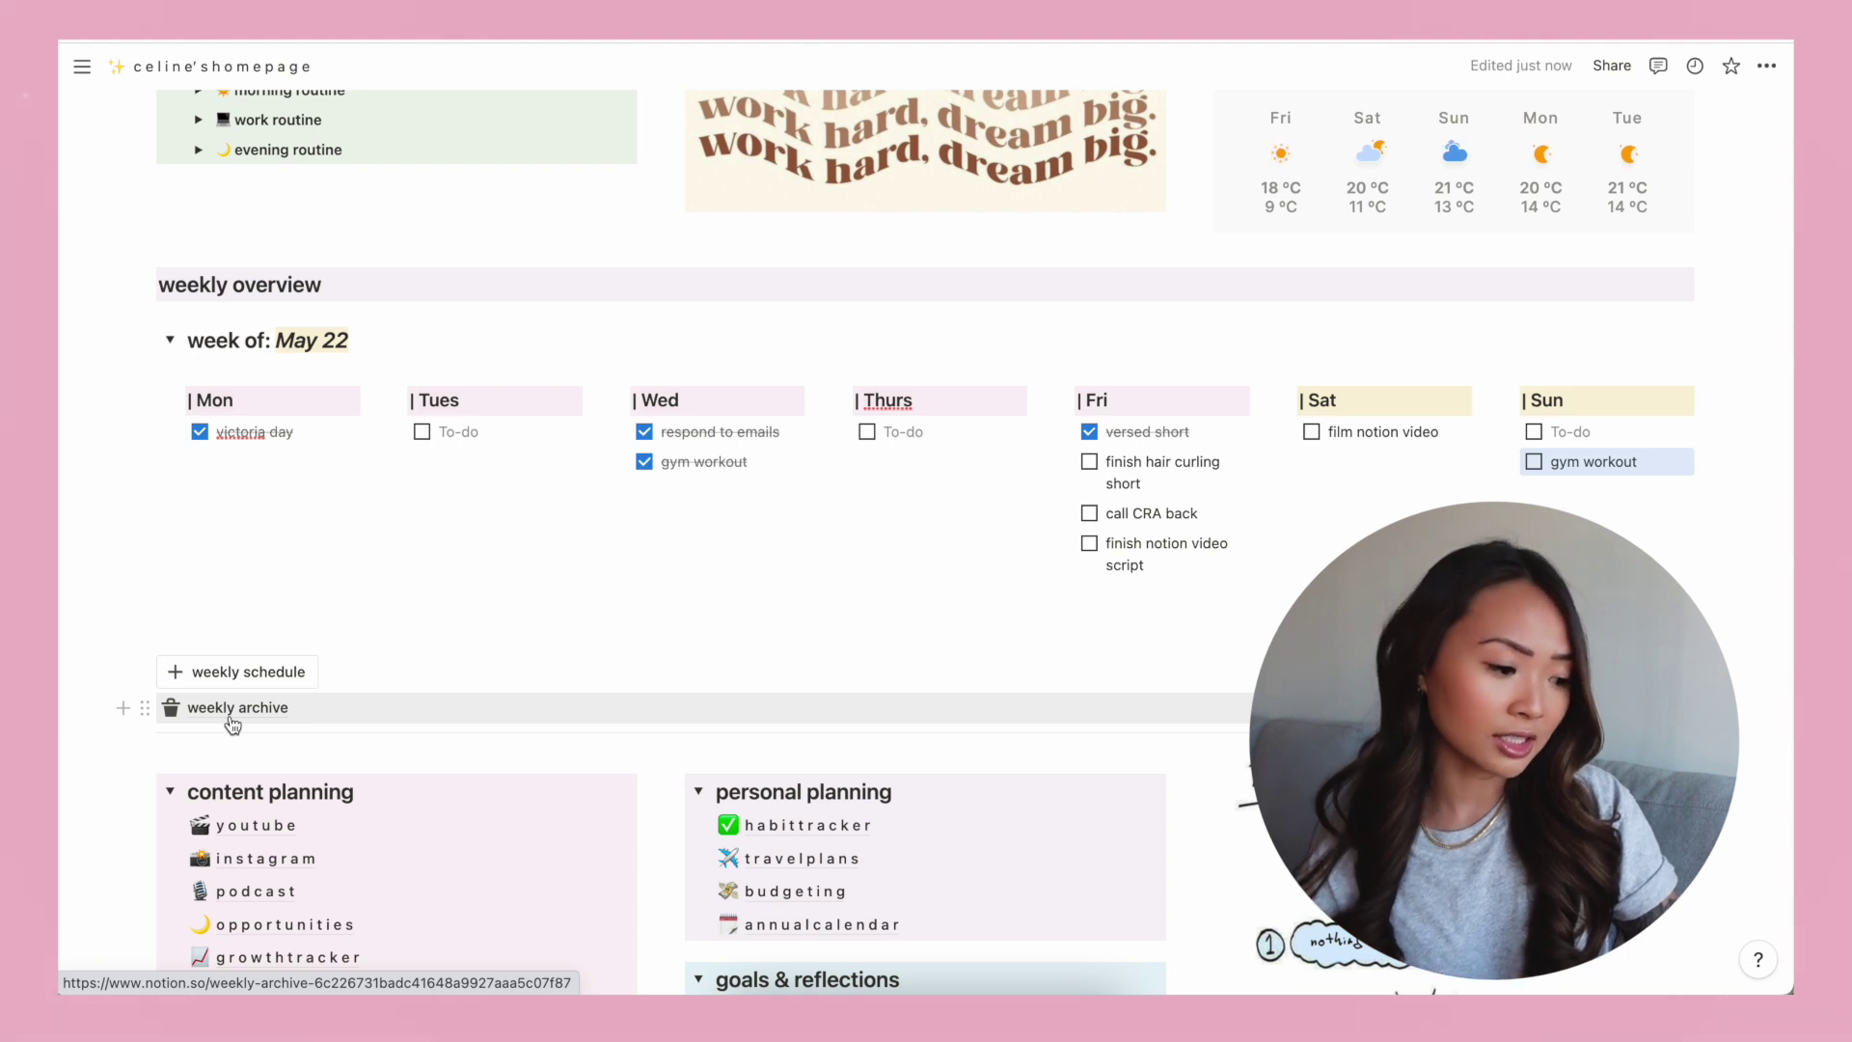
# Move the week of May 22 into the weekly archive and create a new weekly schedule block from the template.
pyautogui.moveTo(145, 333); pyautogui.dragTo(190, 709)
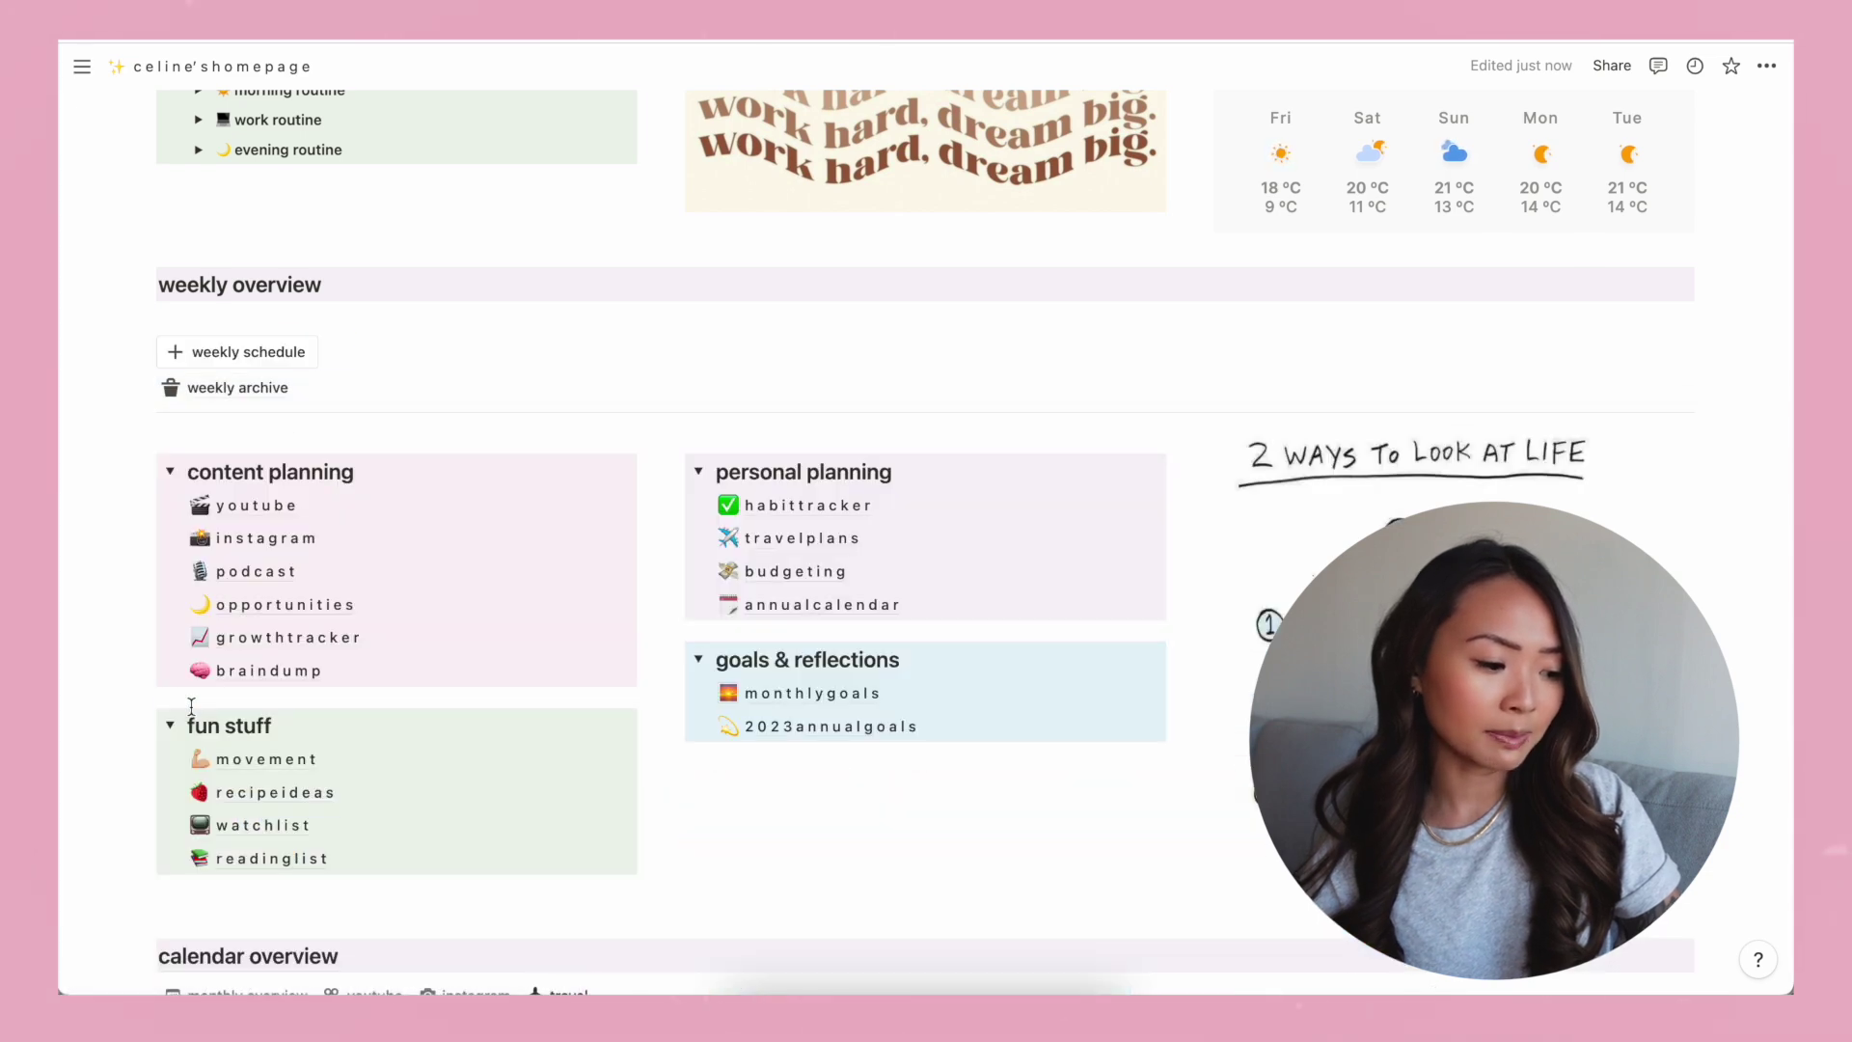
pyautogui.click(294, 358)
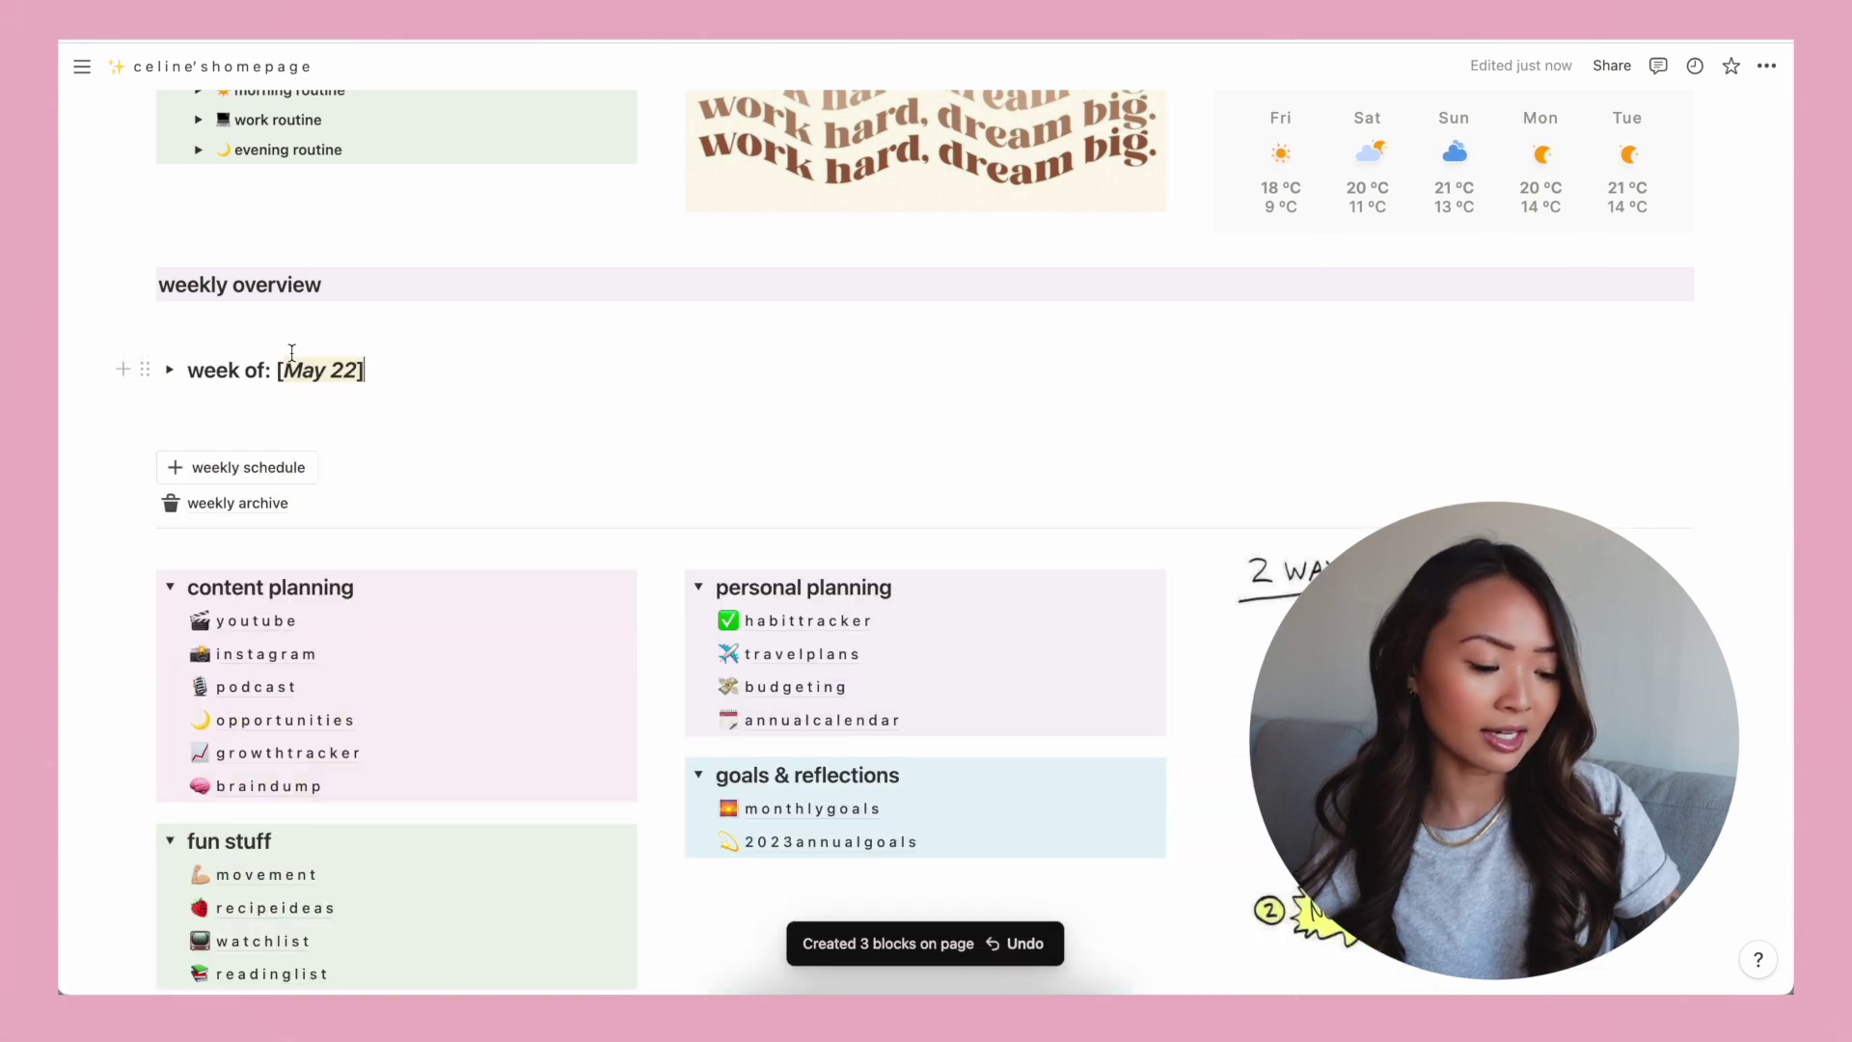
pyautogui.click(171, 371)
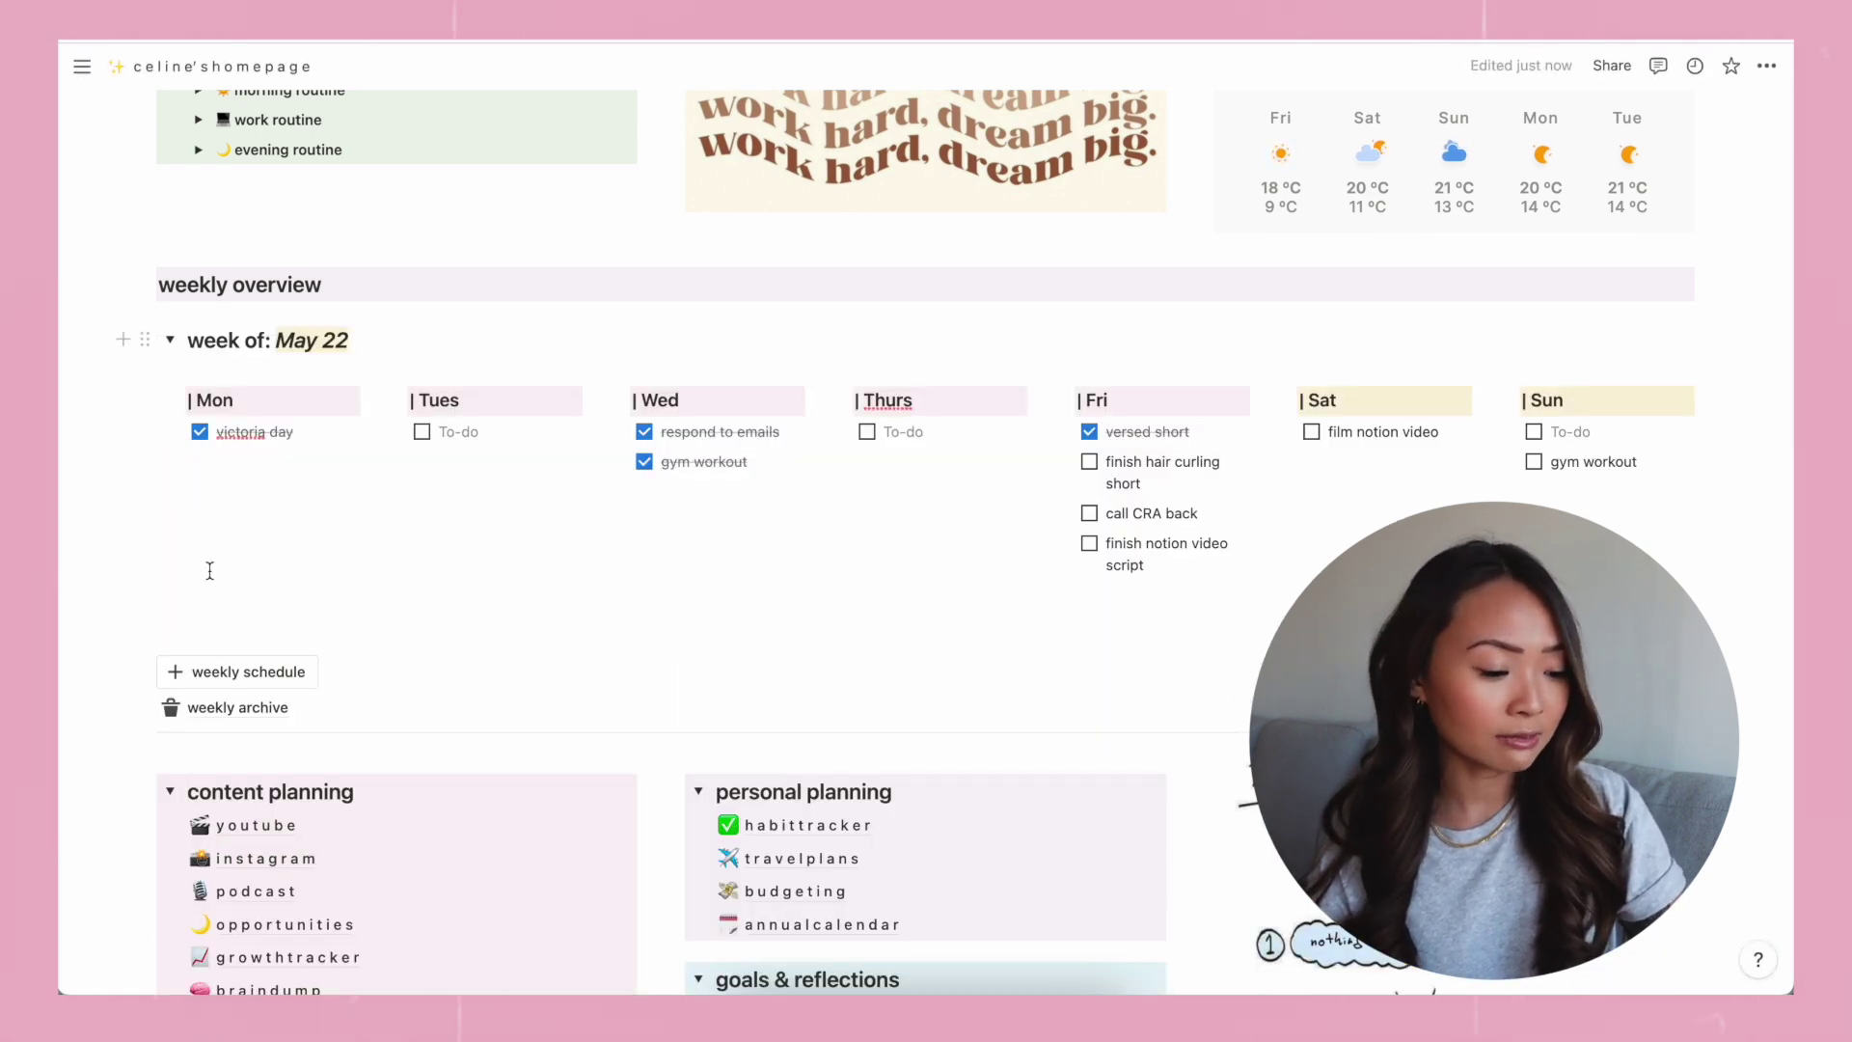
# Collapse the week of May 22 and open the youtube page under content planning.
pyautogui.click(171, 341)
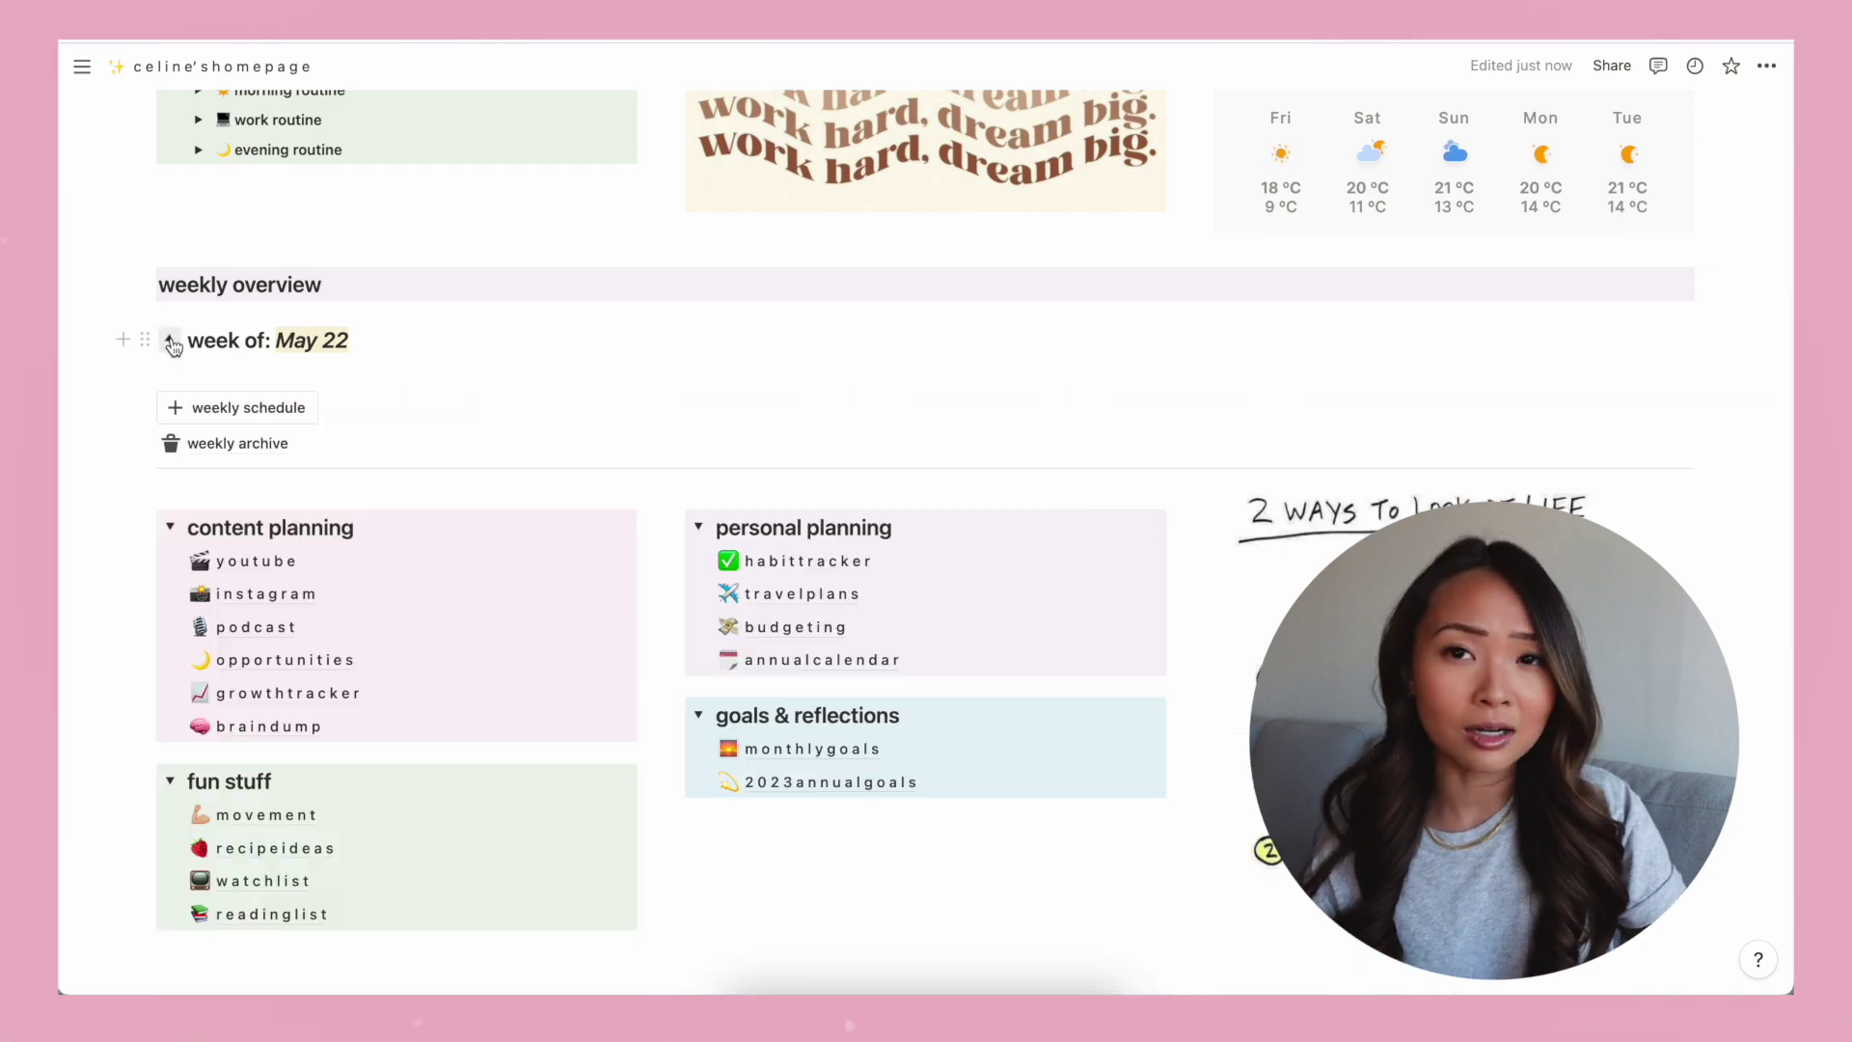
pyautogui.scroll(-5, 503, 423)
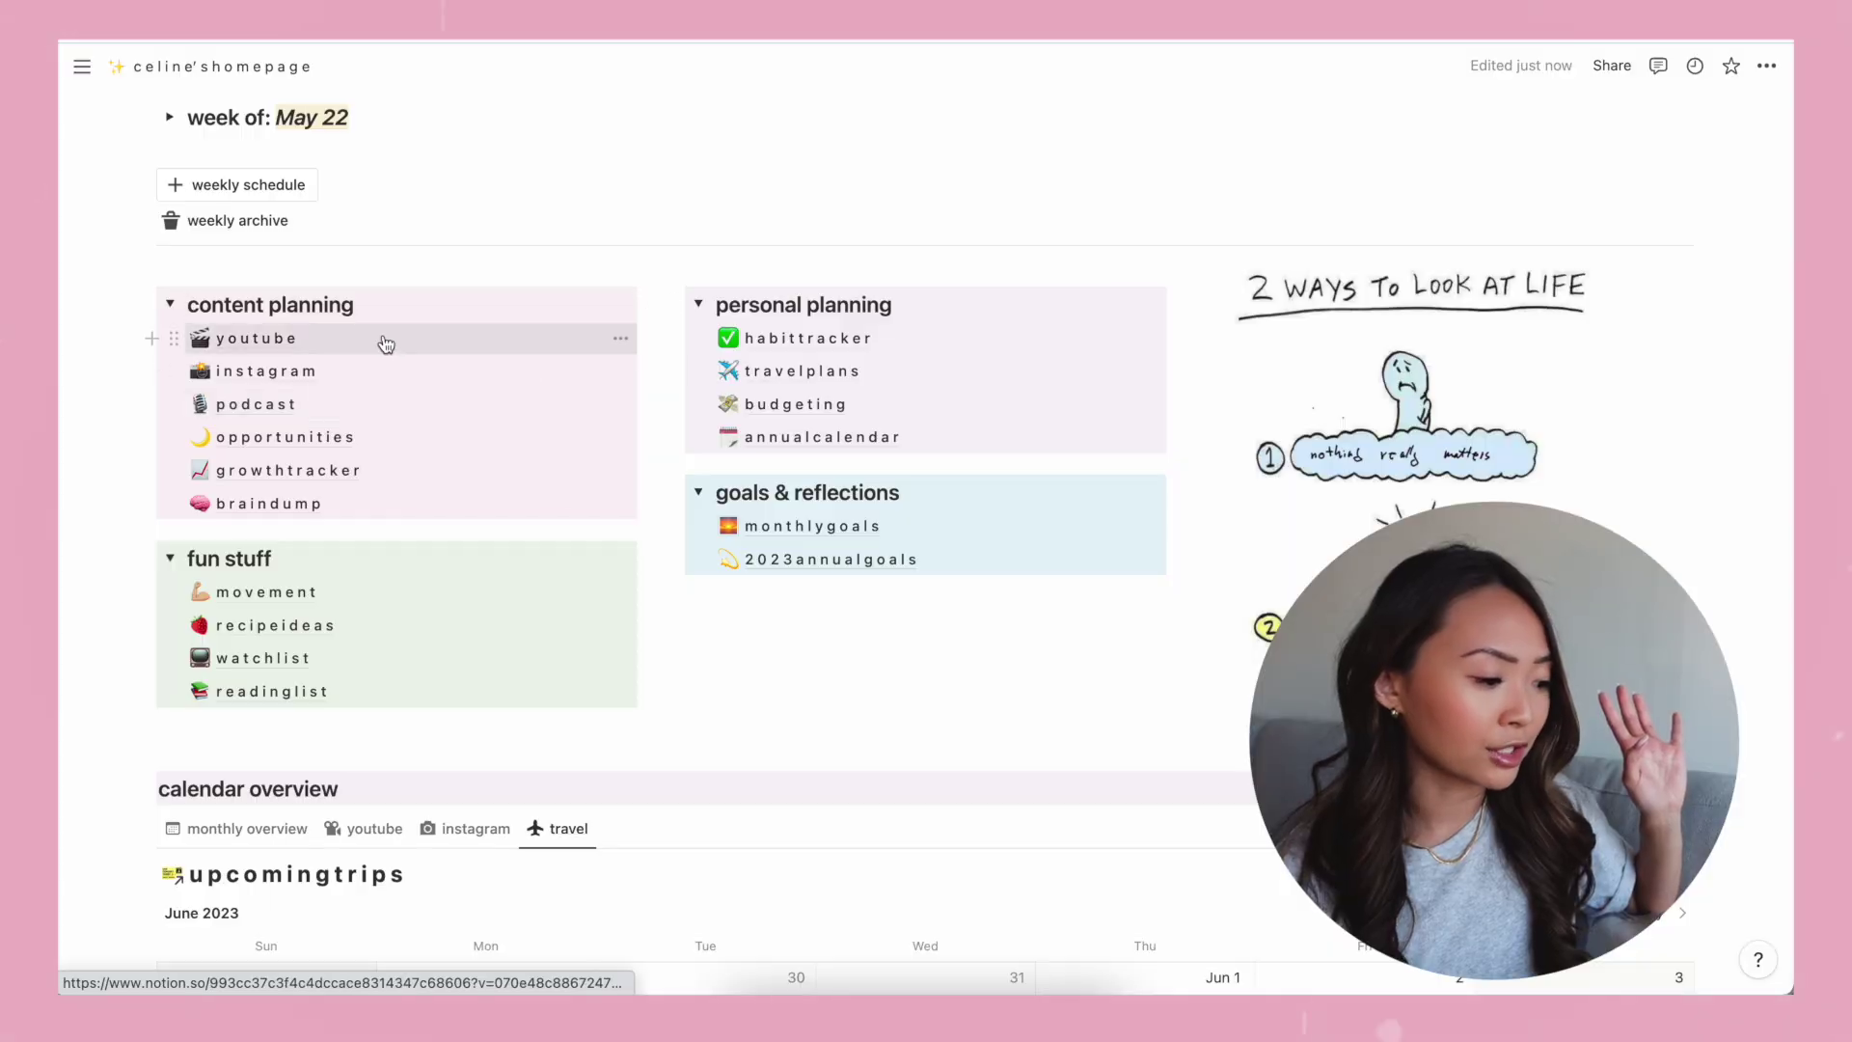
pyautogui.click(386, 344)
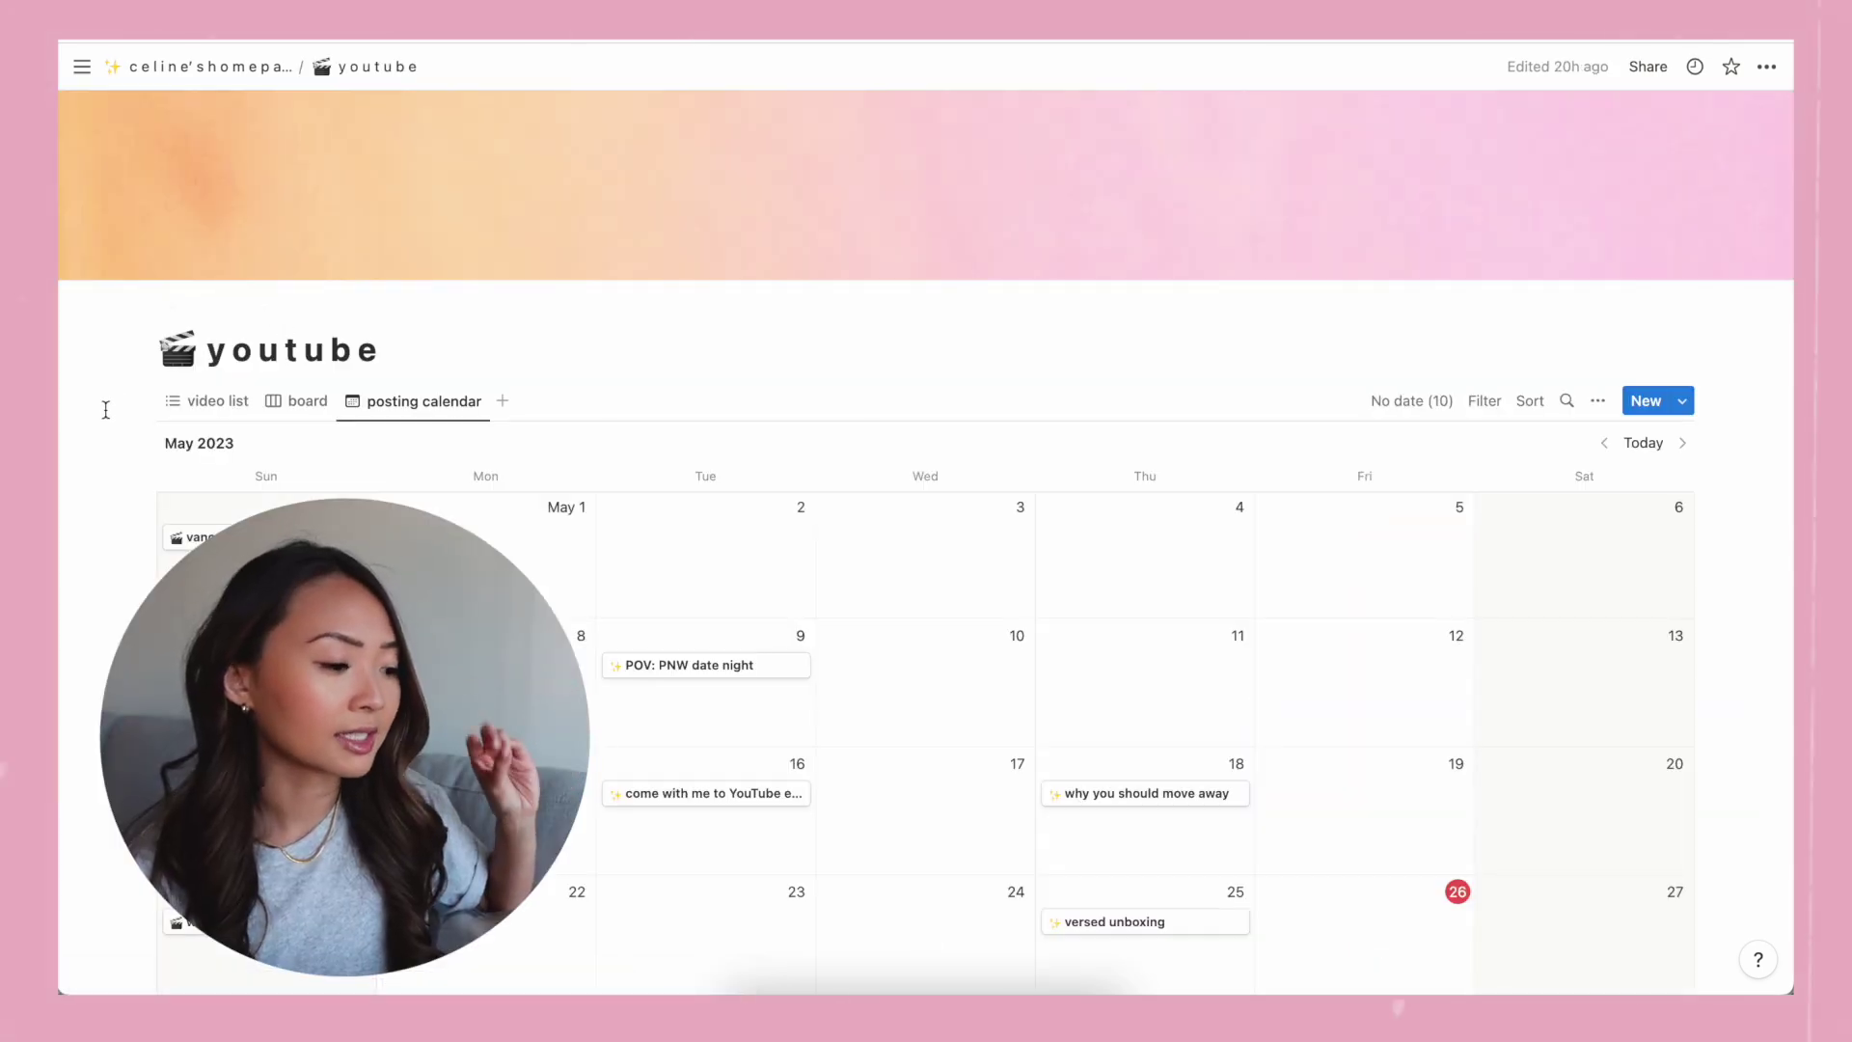
pyautogui.scroll(-1, 106, 450)
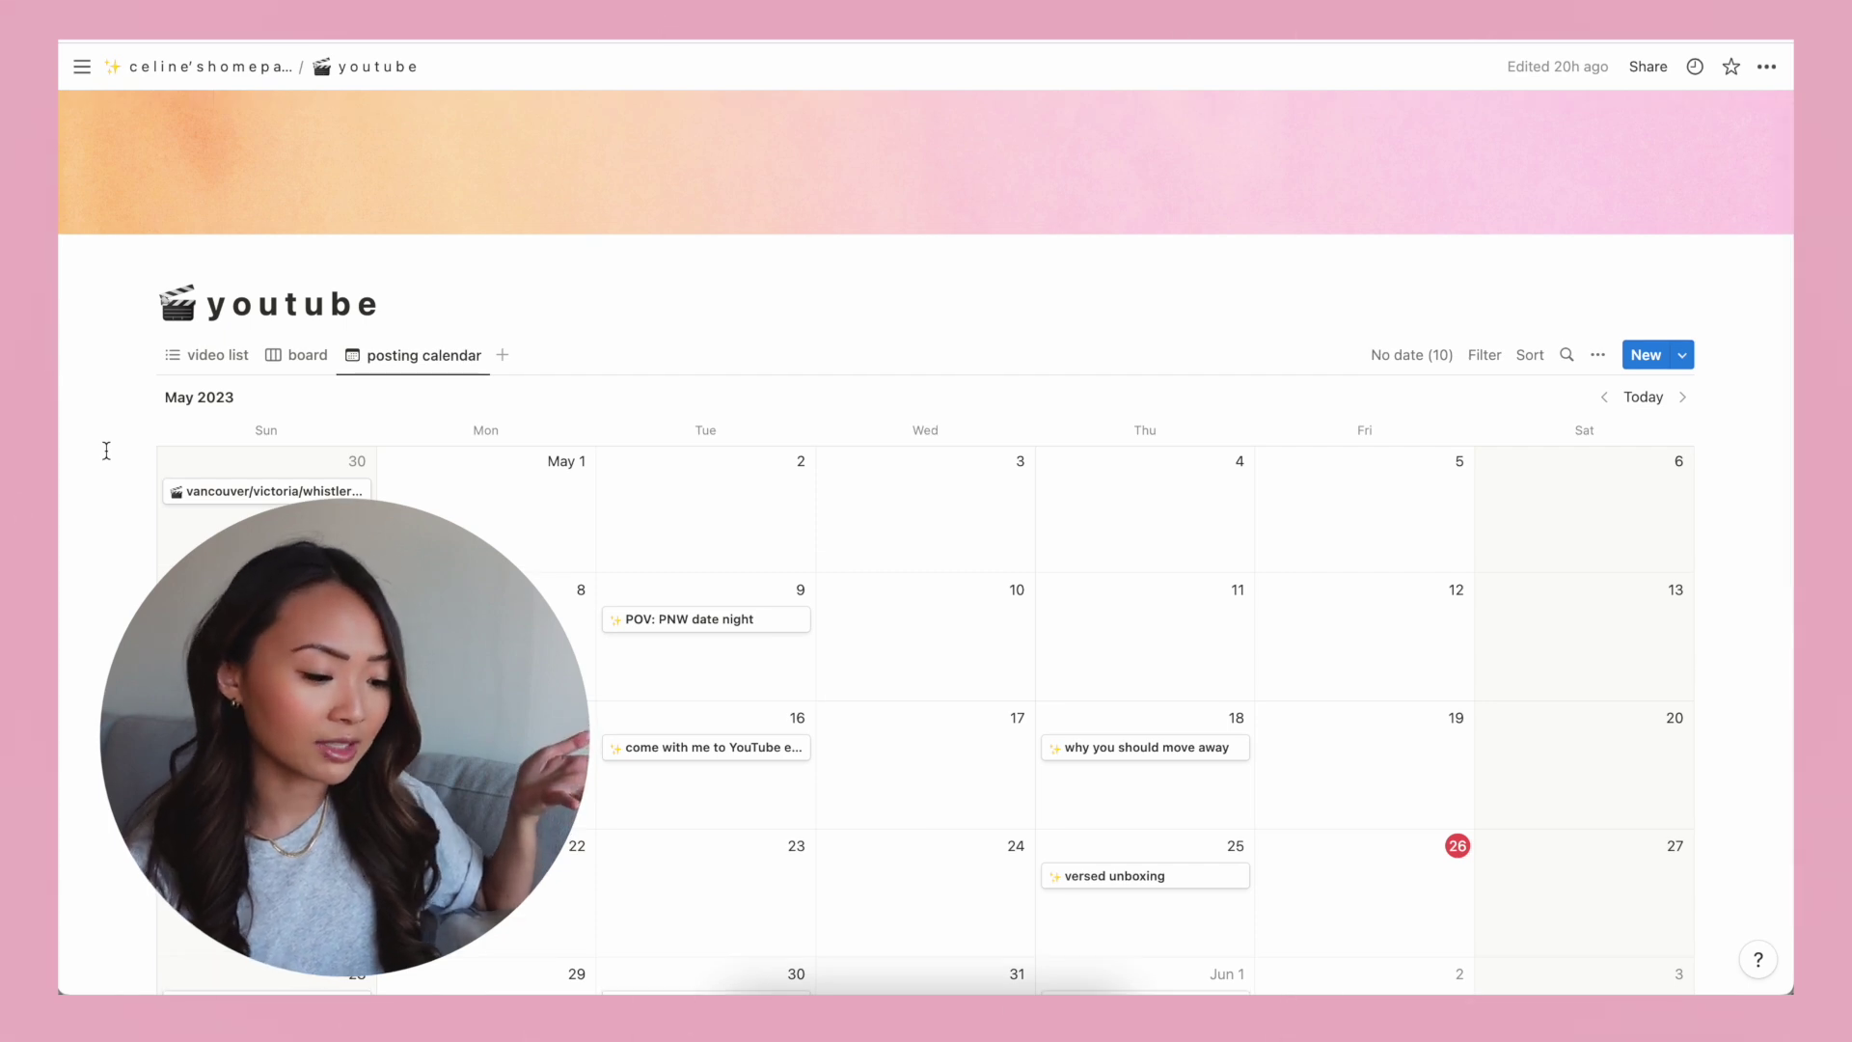
# Look through the youtube video list and switch to the board view.
pyautogui.click(237, 360)
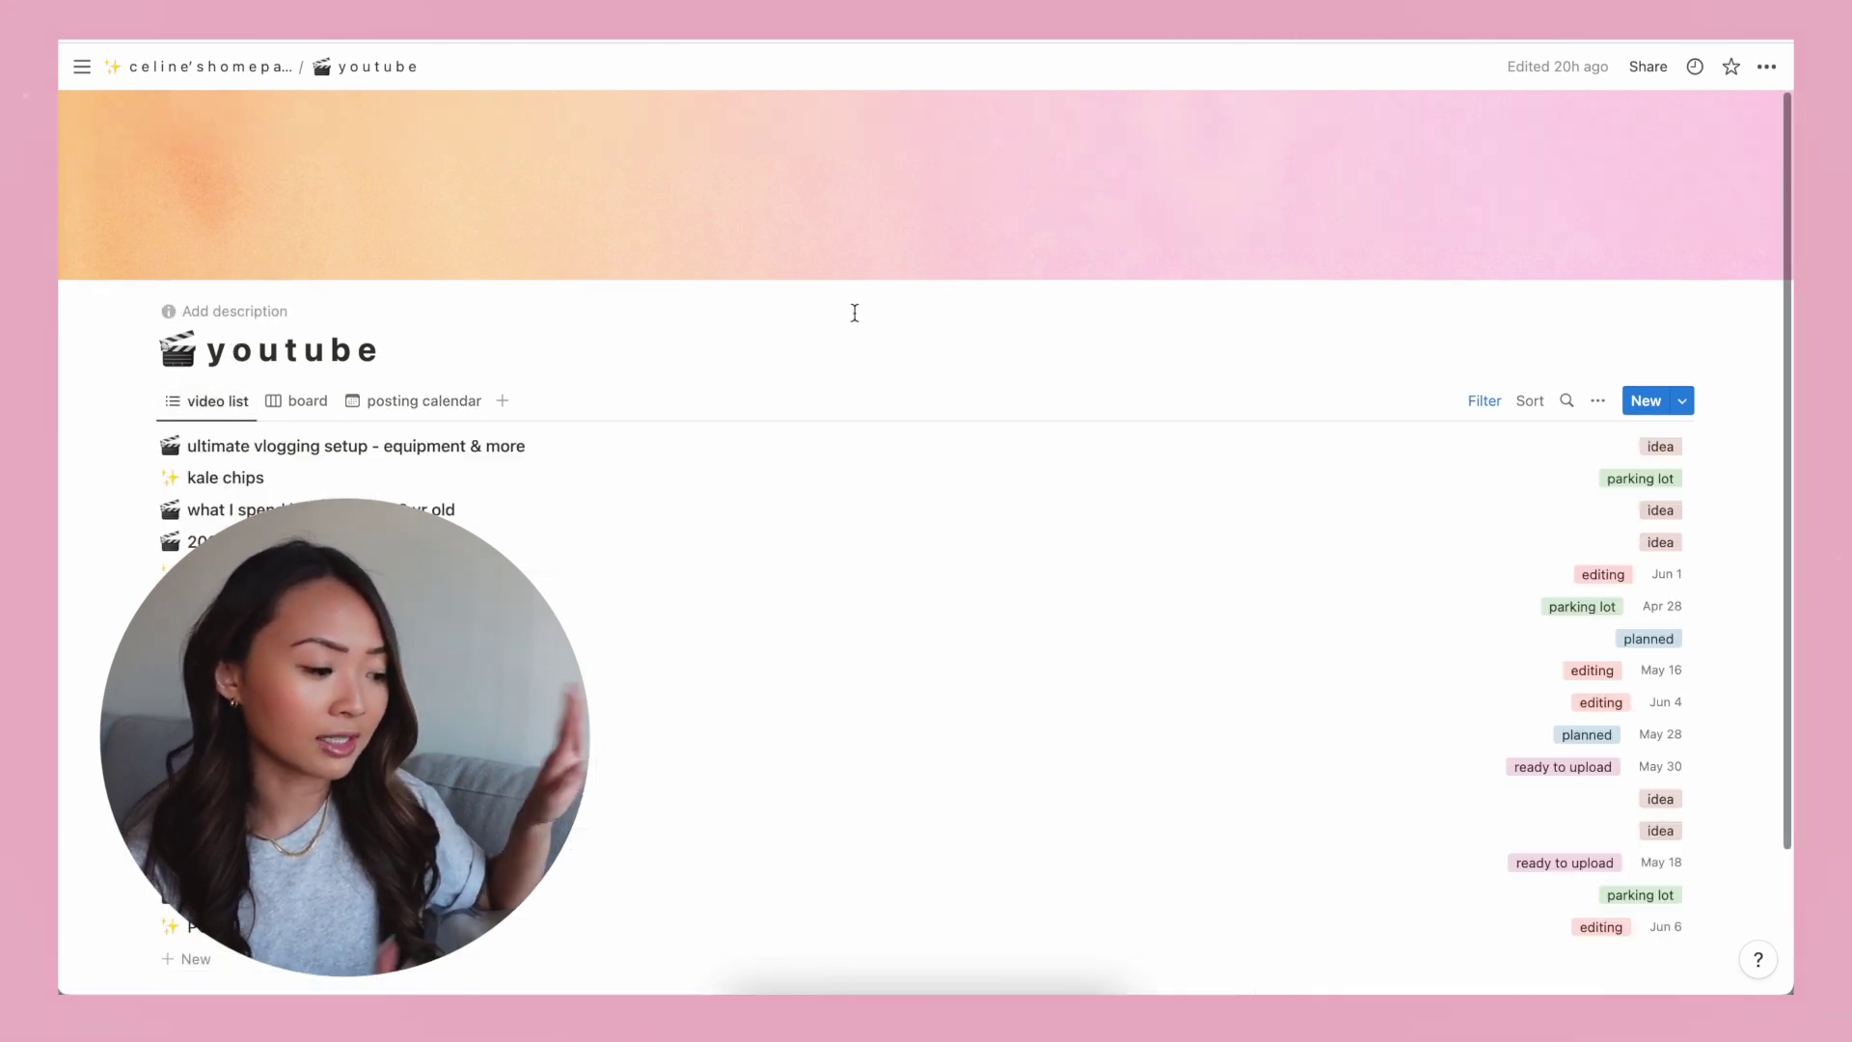
pyautogui.scroll(-2, 855, 335)
pyautogui.scroll(2, 857, 337)
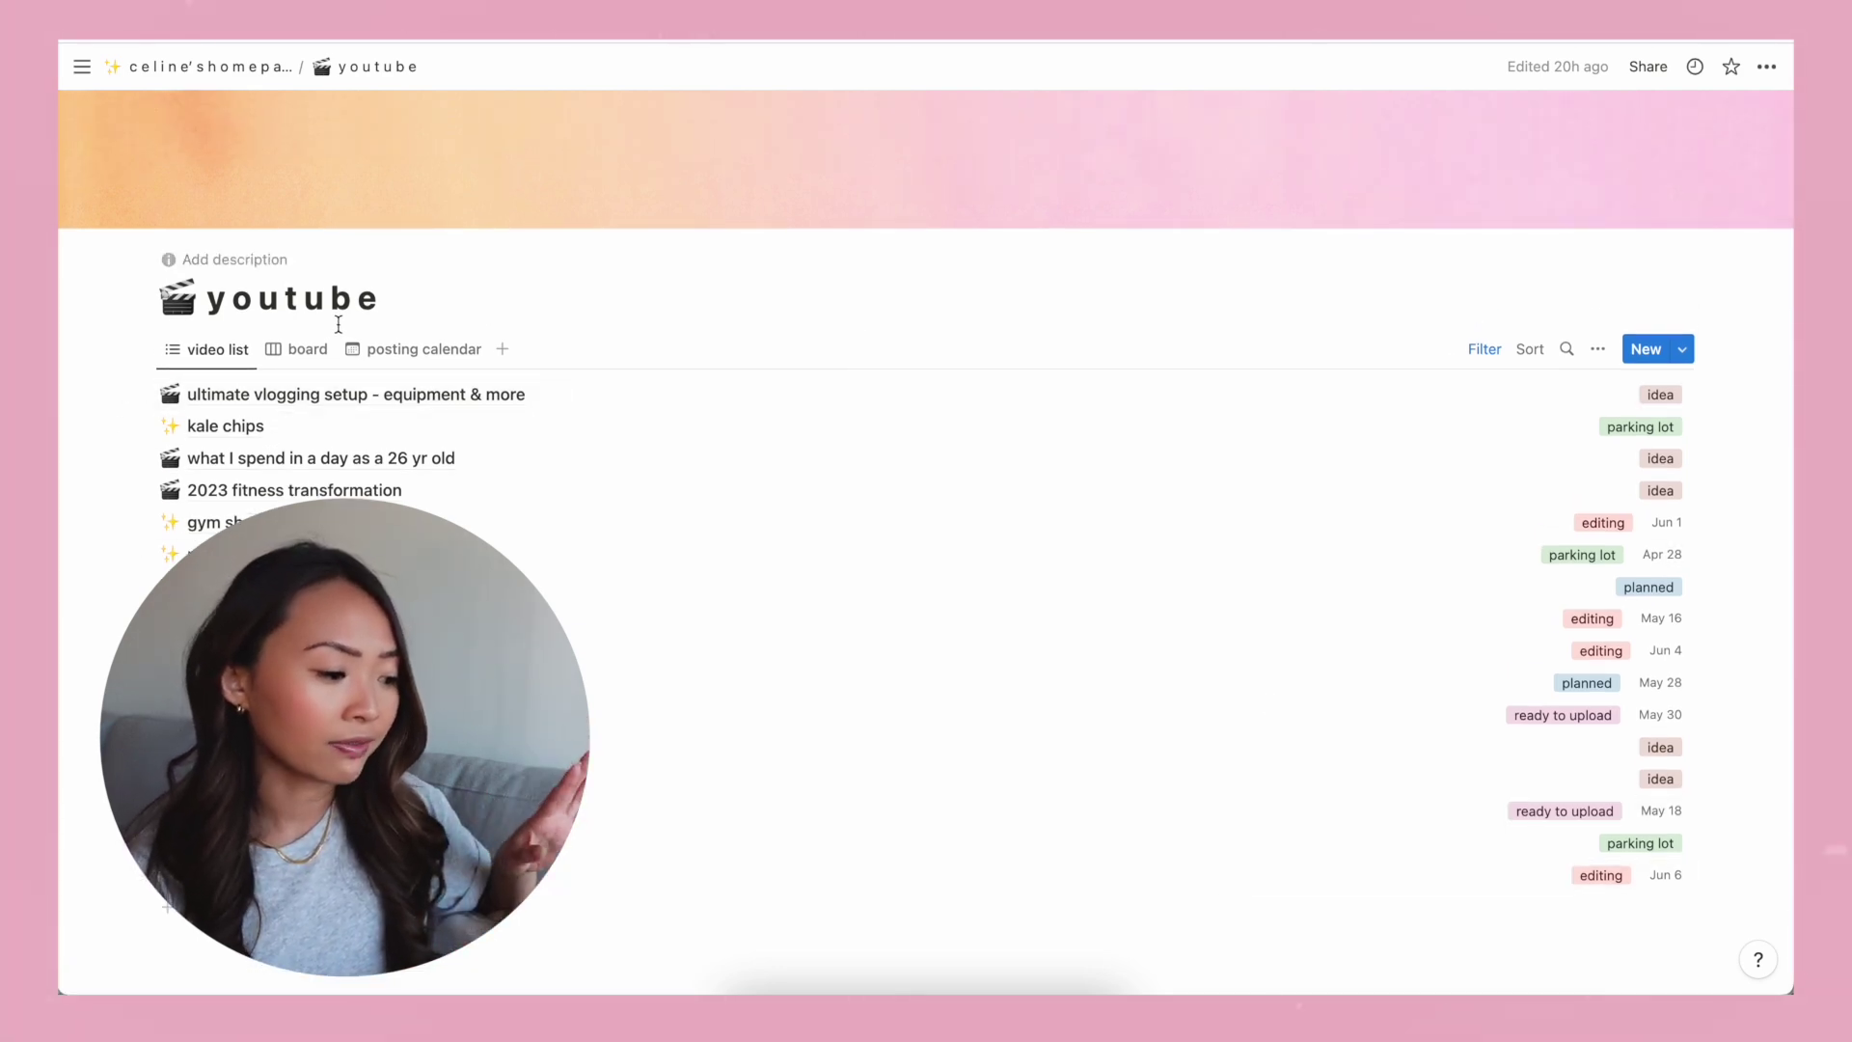
pyautogui.click(307, 351)
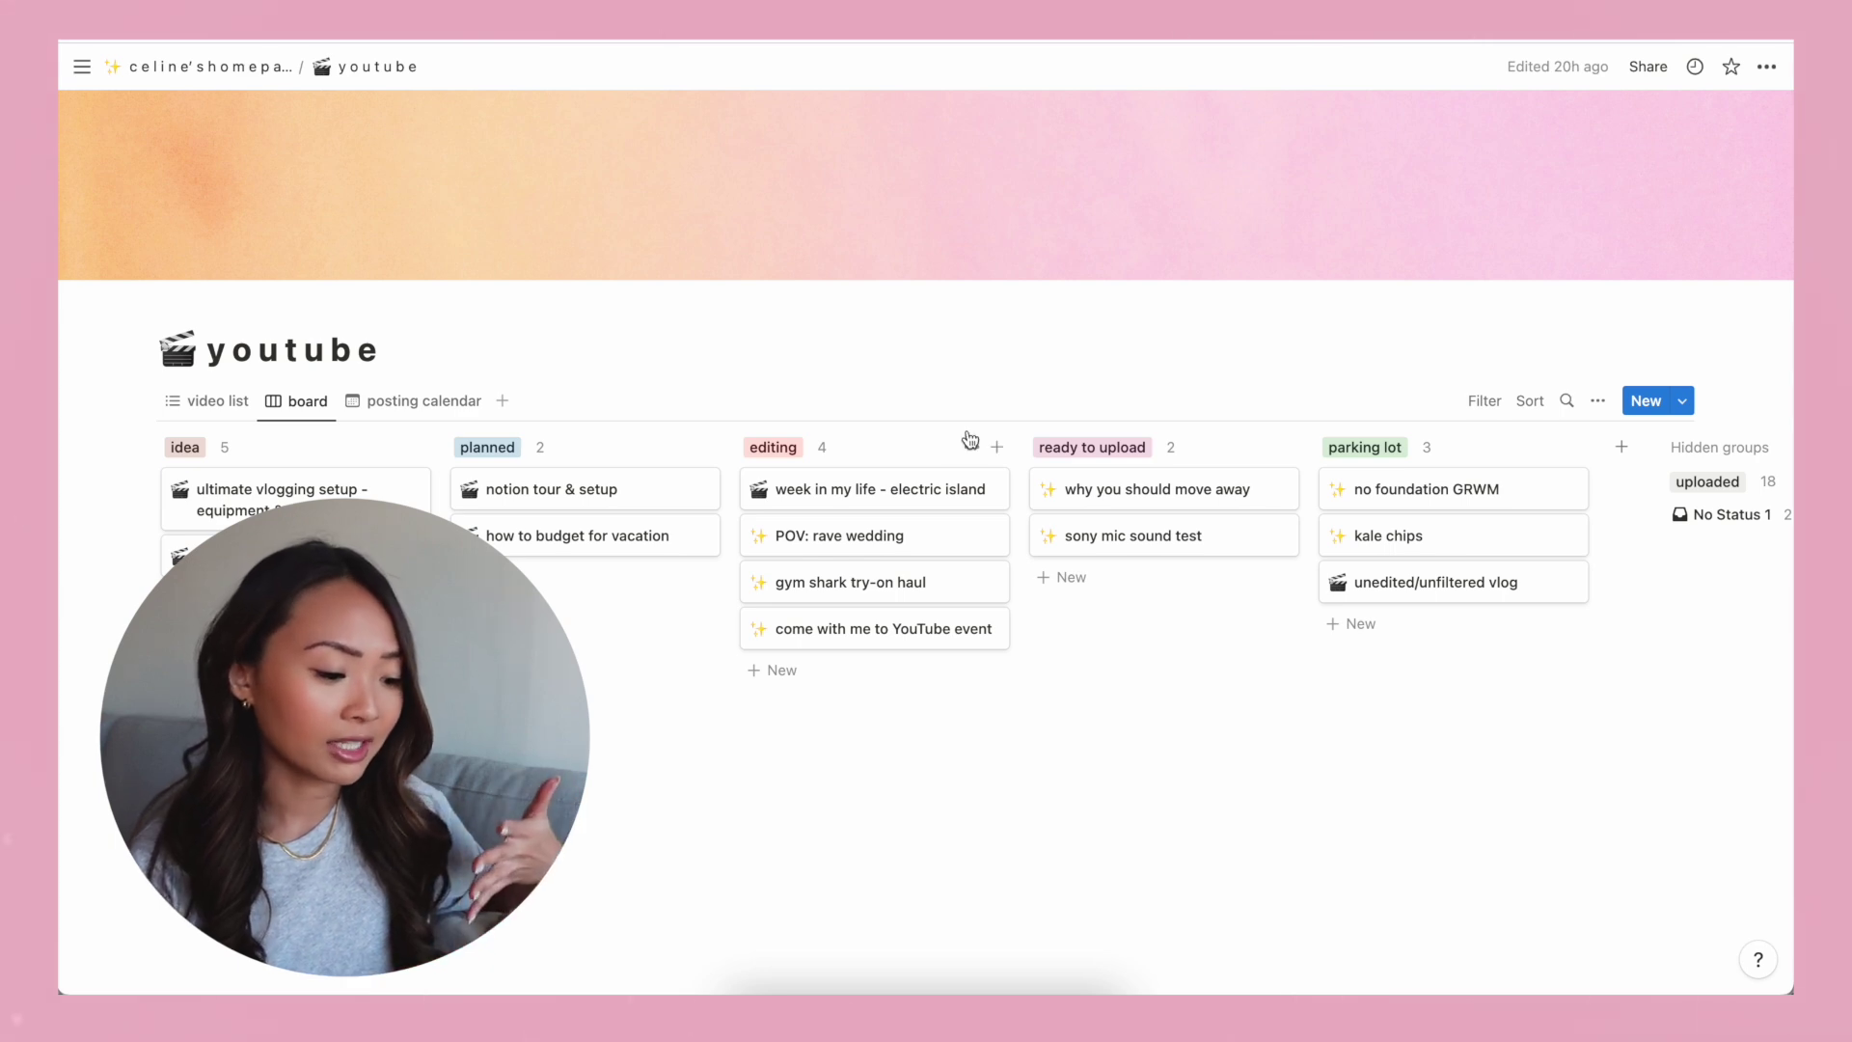
# Open the "week in my life - electric island" card and apply the YouTube Video Template to it.
pyautogui.click(916, 492)
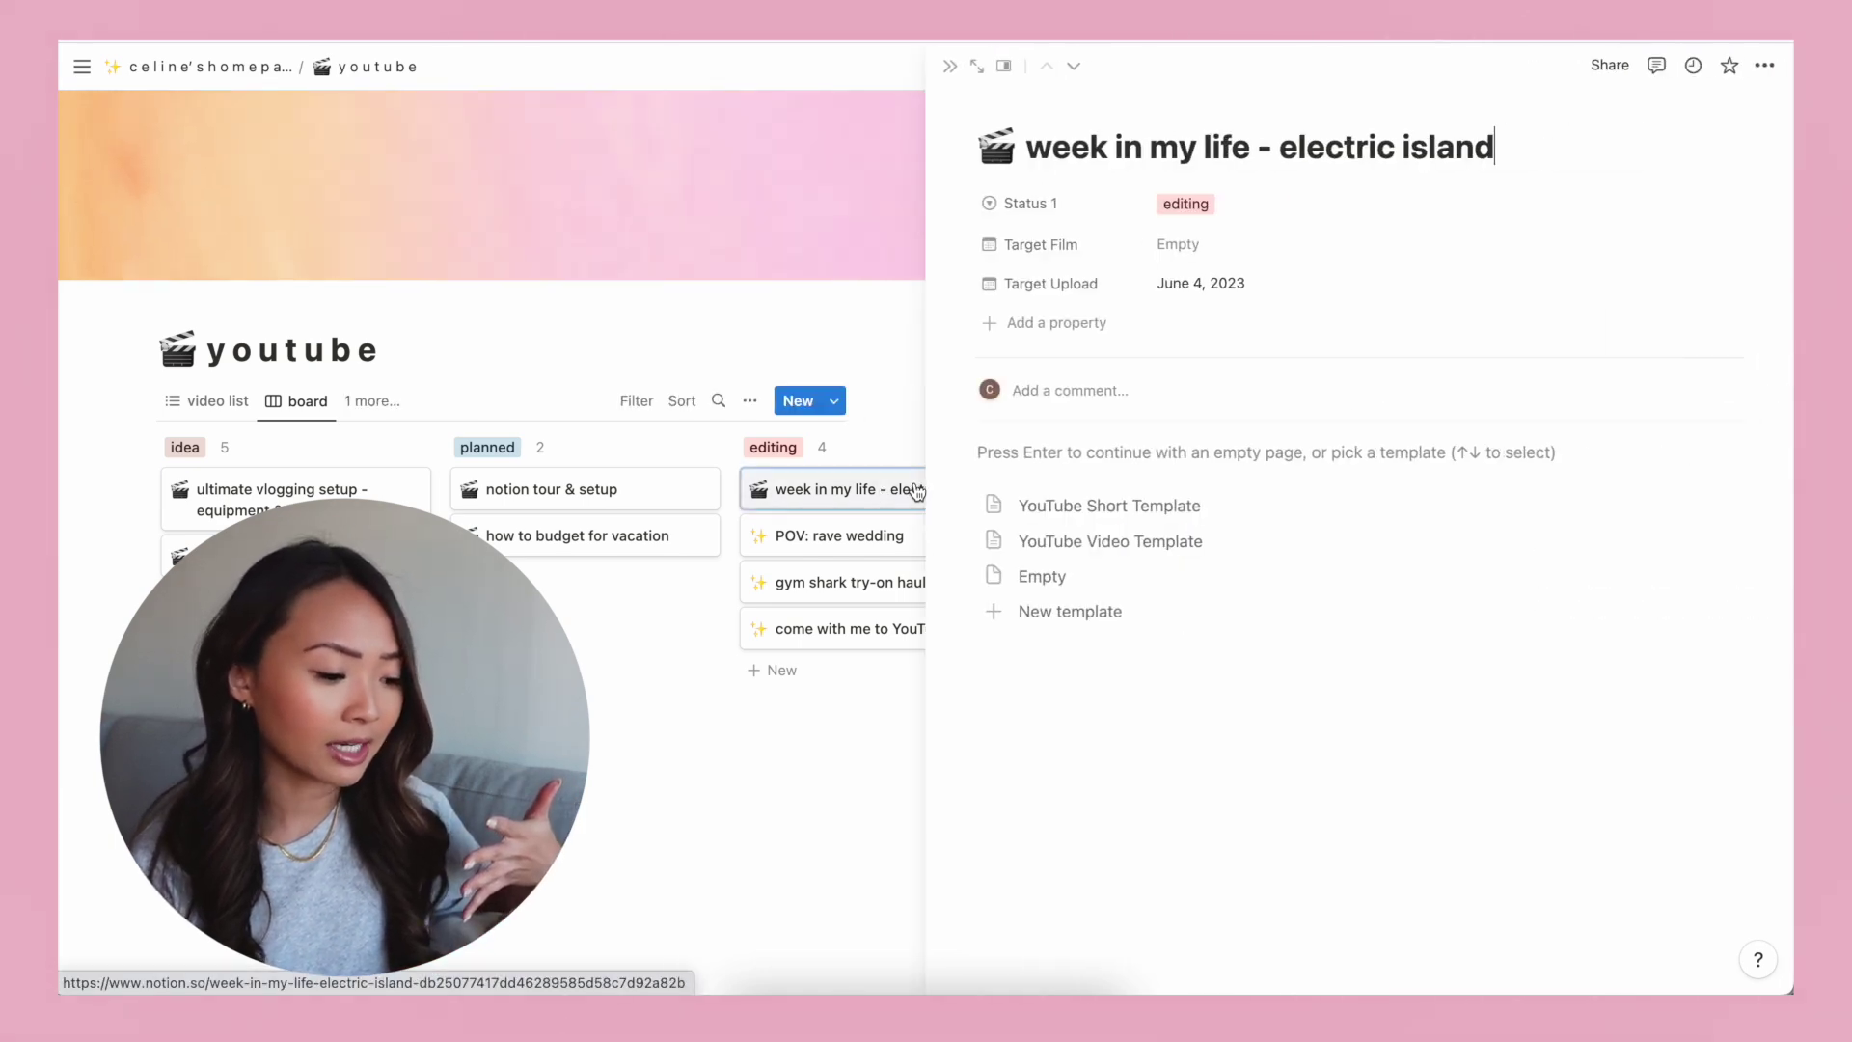
pyautogui.click(1149, 551)
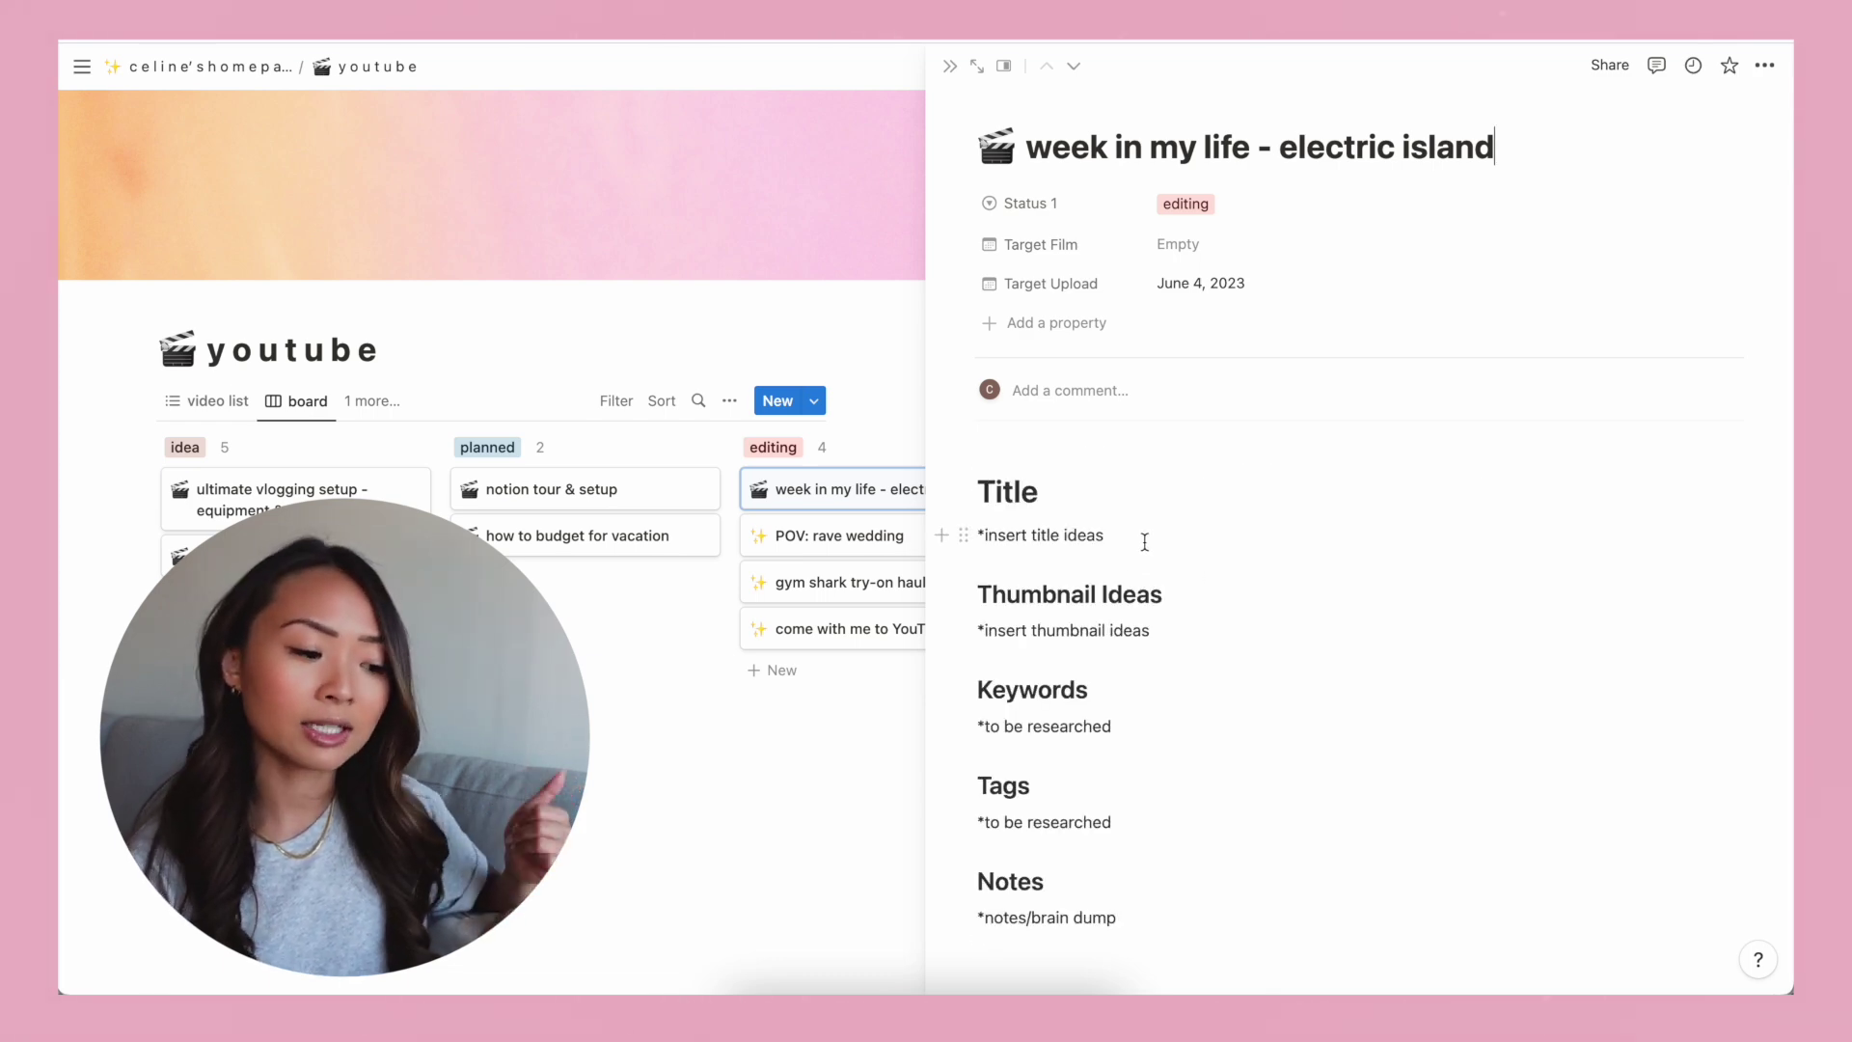
pyautogui.scroll(-1, 1145, 542)
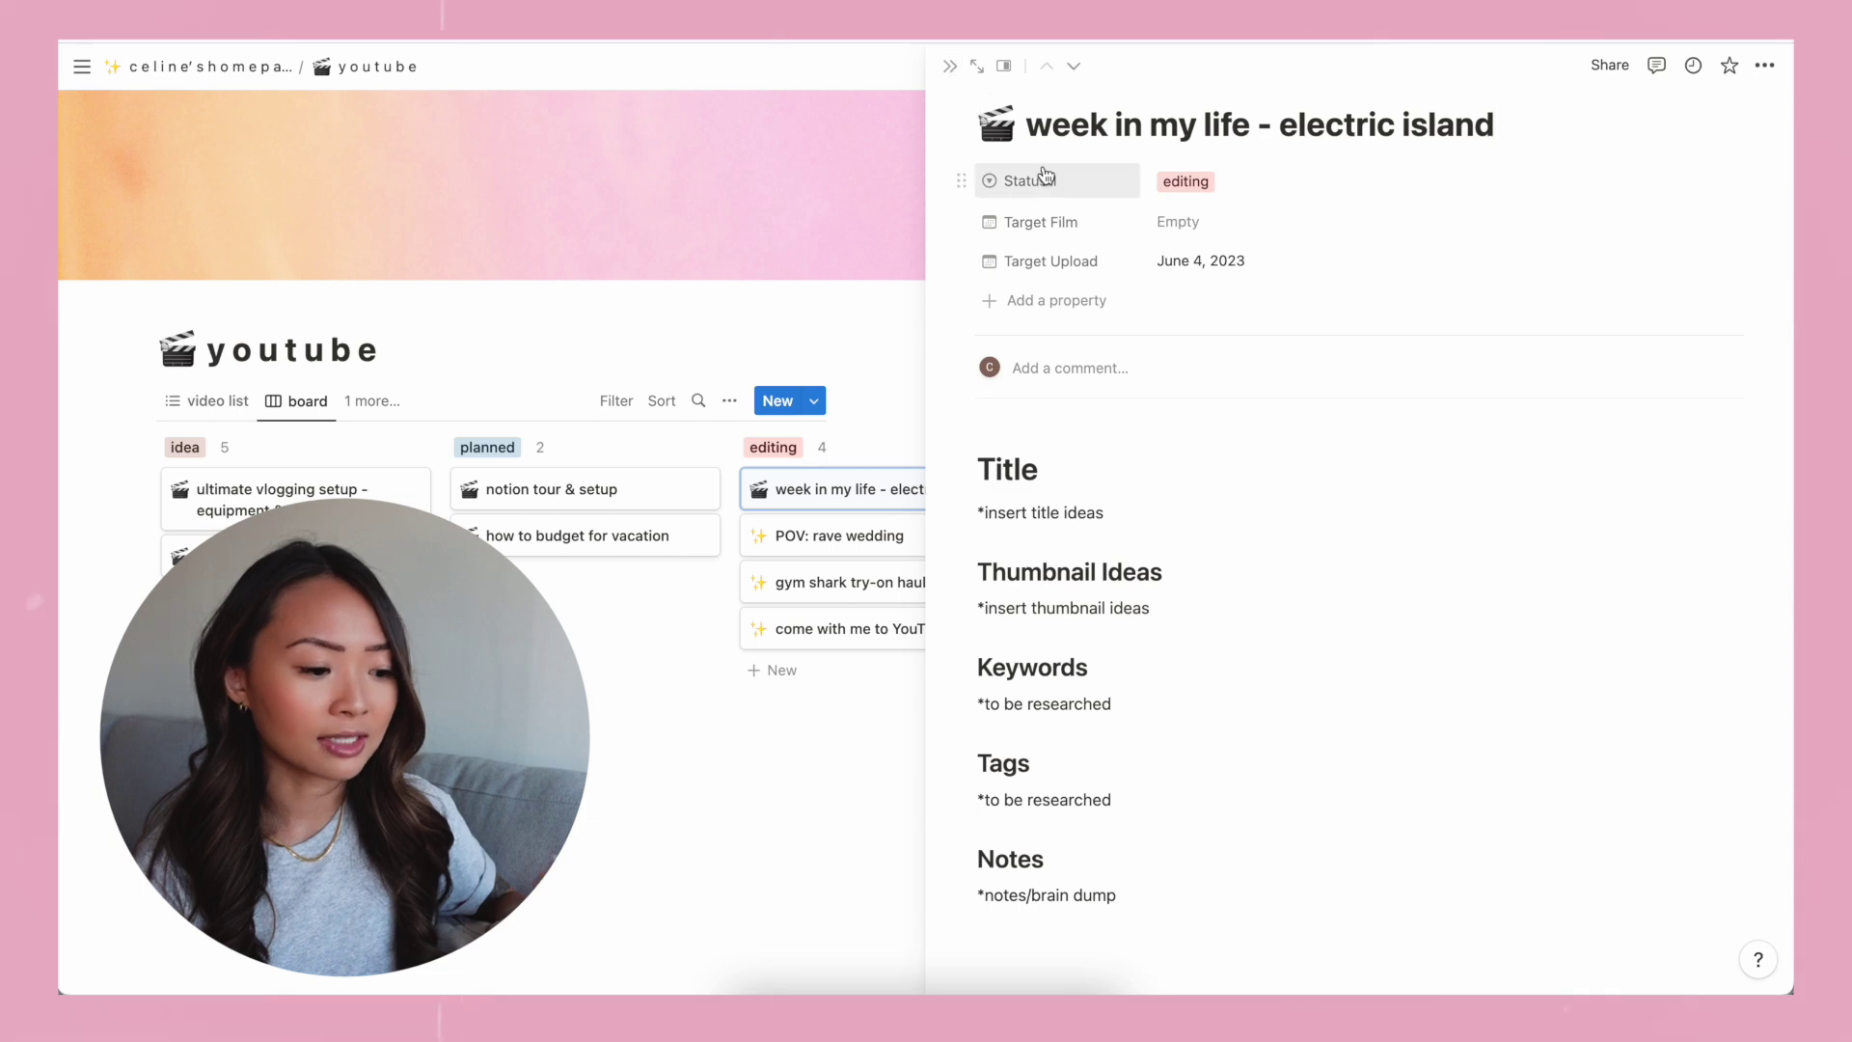
# Check the available status options of the electric island video without changing them, and close its page.
pyautogui.click(1213, 183)
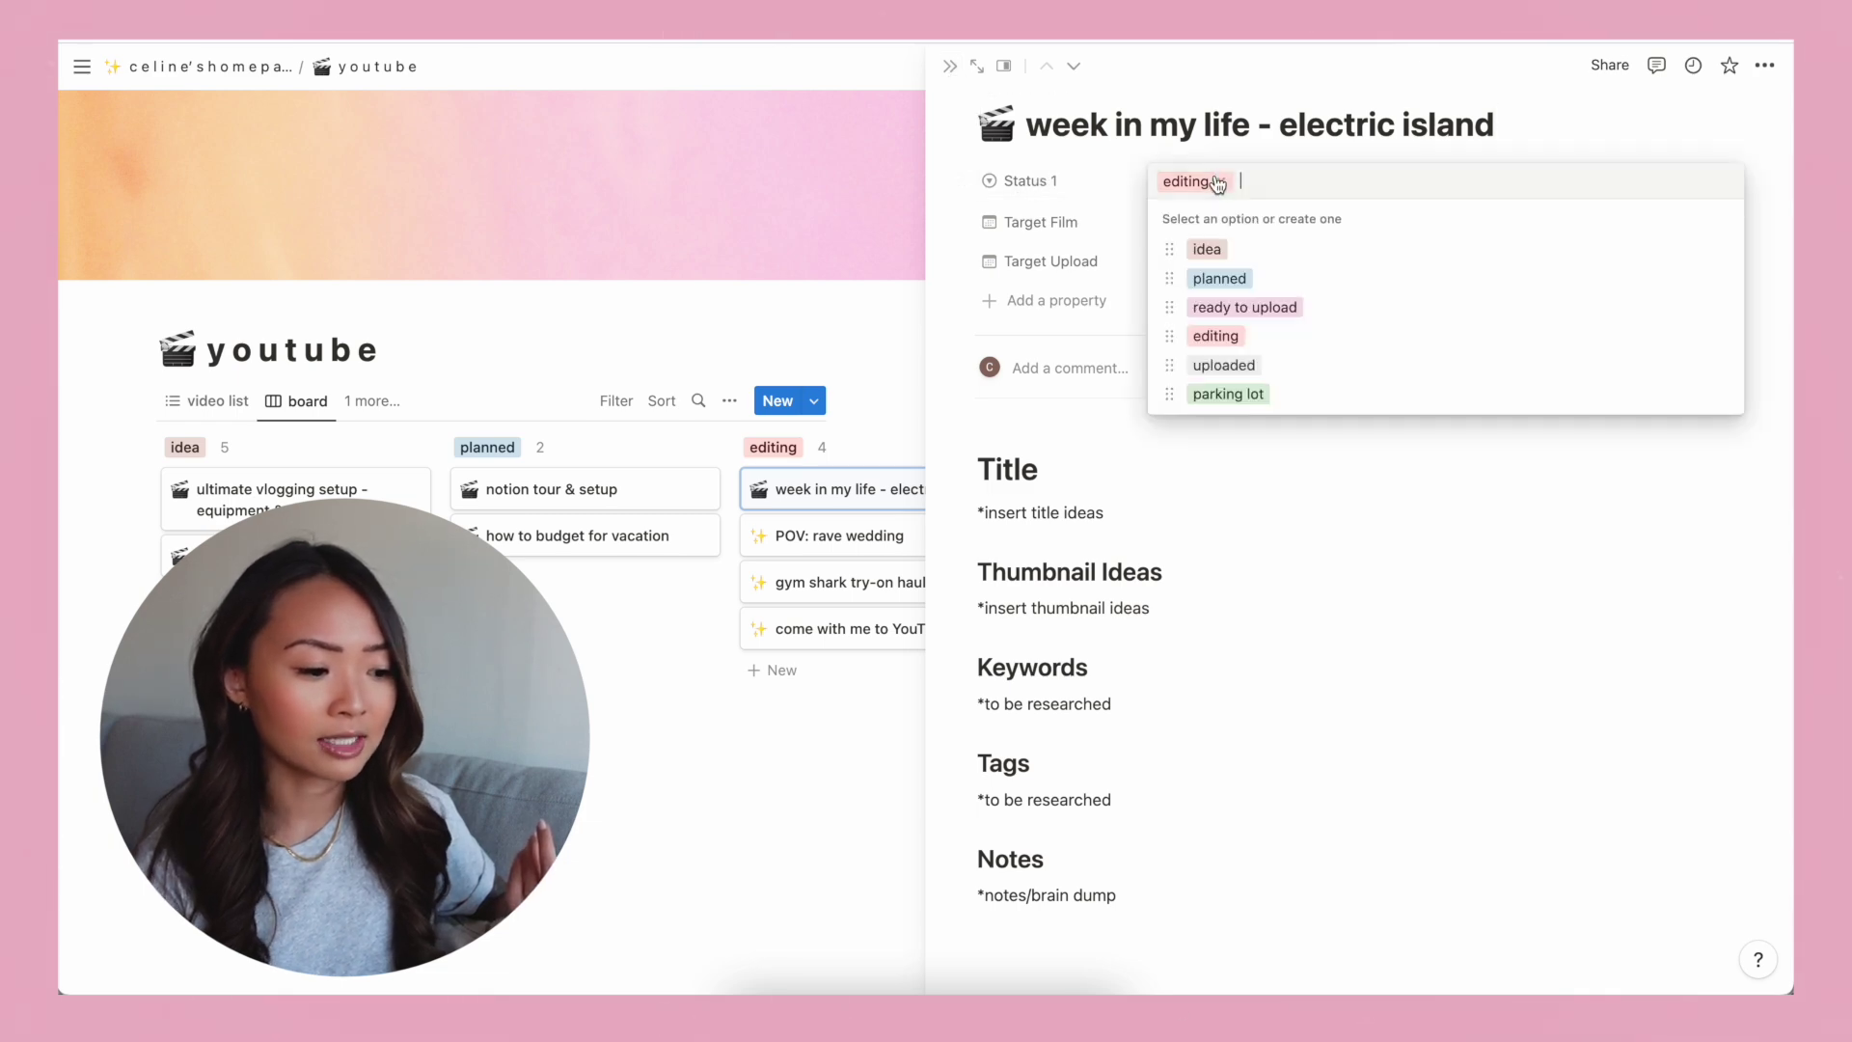
pyautogui.click(1248, 159)
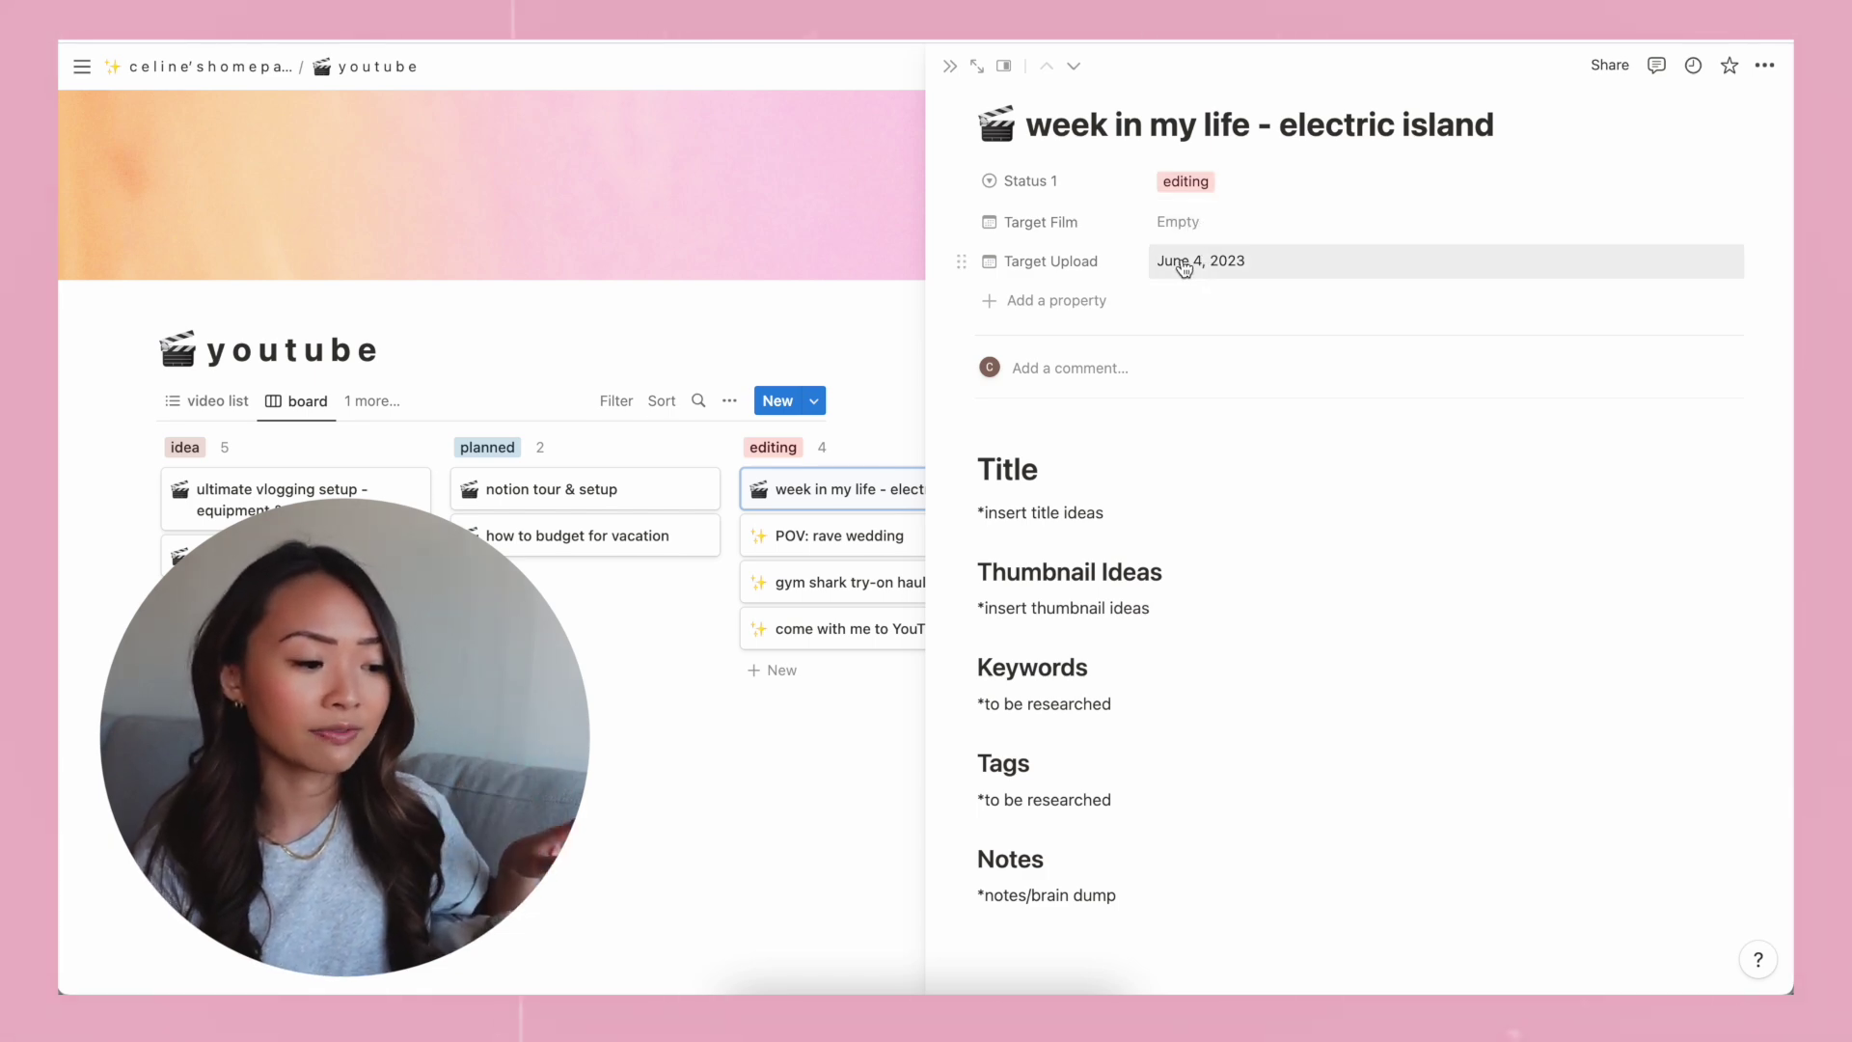
pyautogui.click(950, 66)
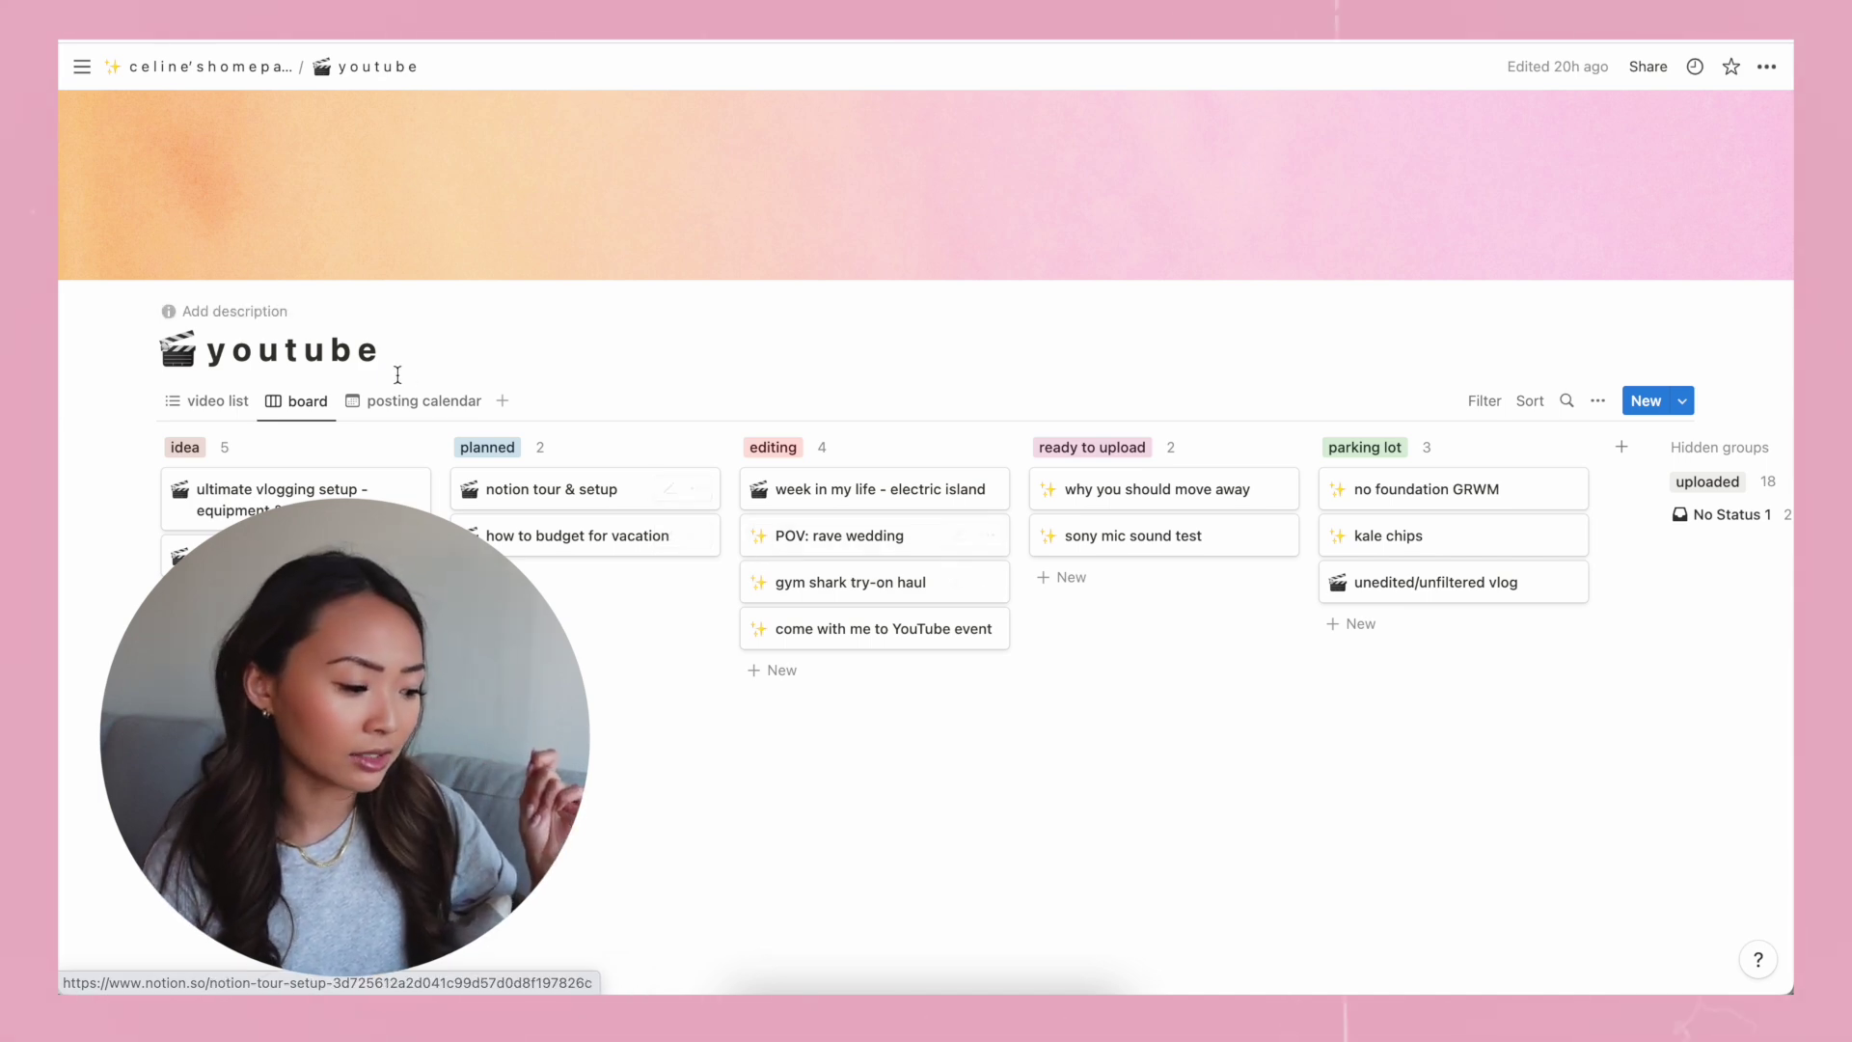
# Reschedule "versed unboxing" to May 26 in the youtube posting calendar.
pyautogui.click(418, 401)
pyautogui.scroll(-1, 997, 678)
pyautogui.scroll(-5, 999, 678)
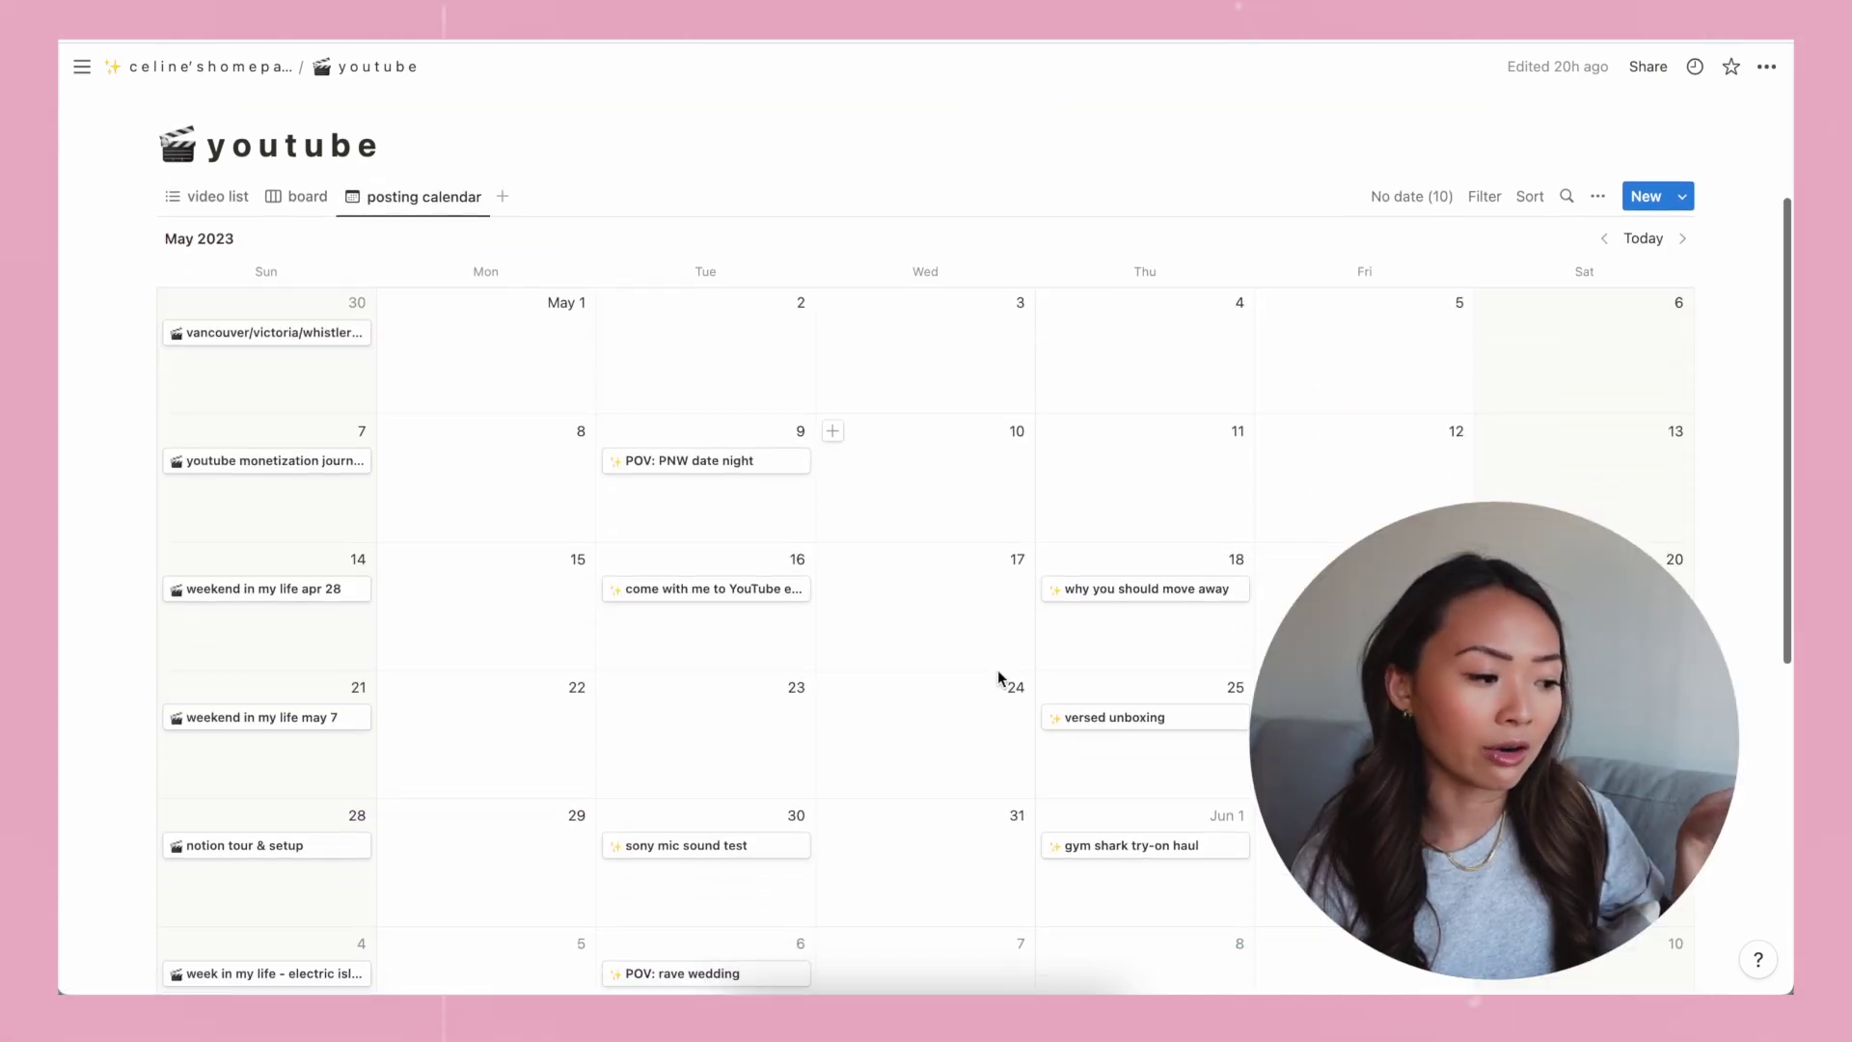
pyautogui.scroll(1, 999, 677)
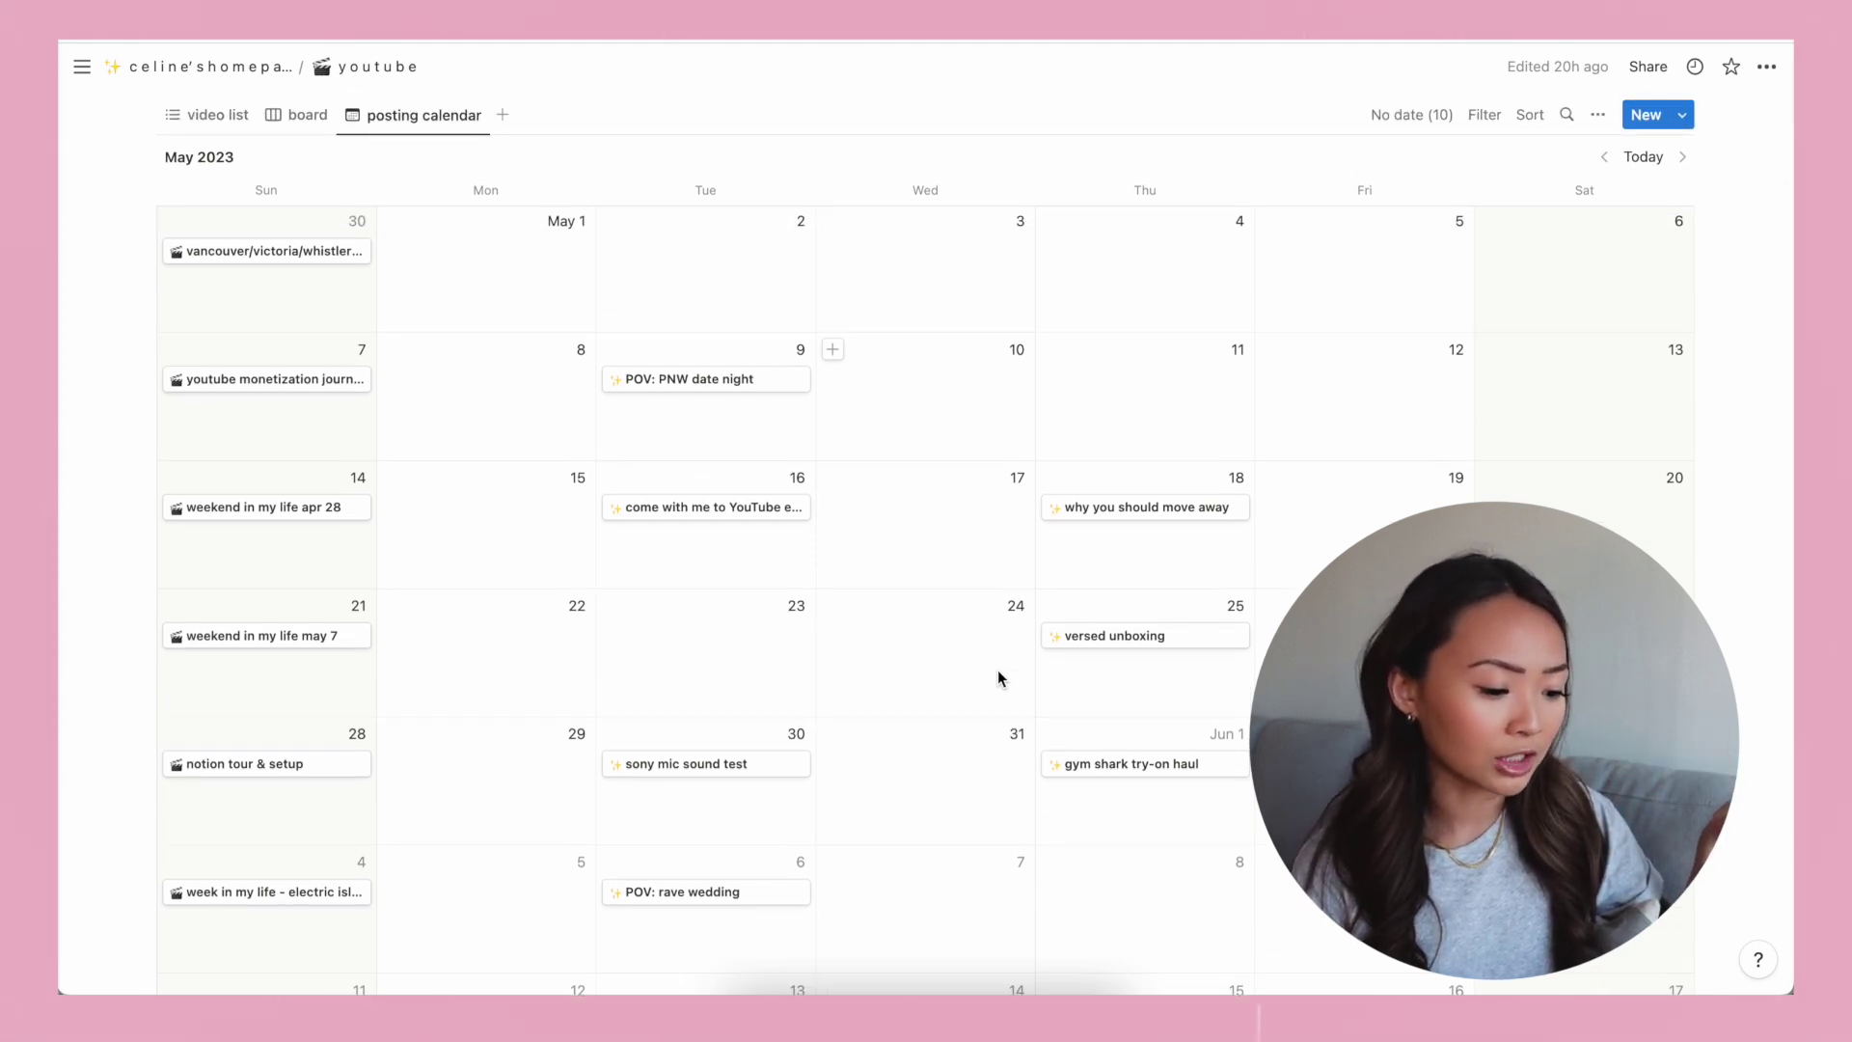
pyautogui.moveTo(1147, 635); pyautogui.dragTo(1298, 639)
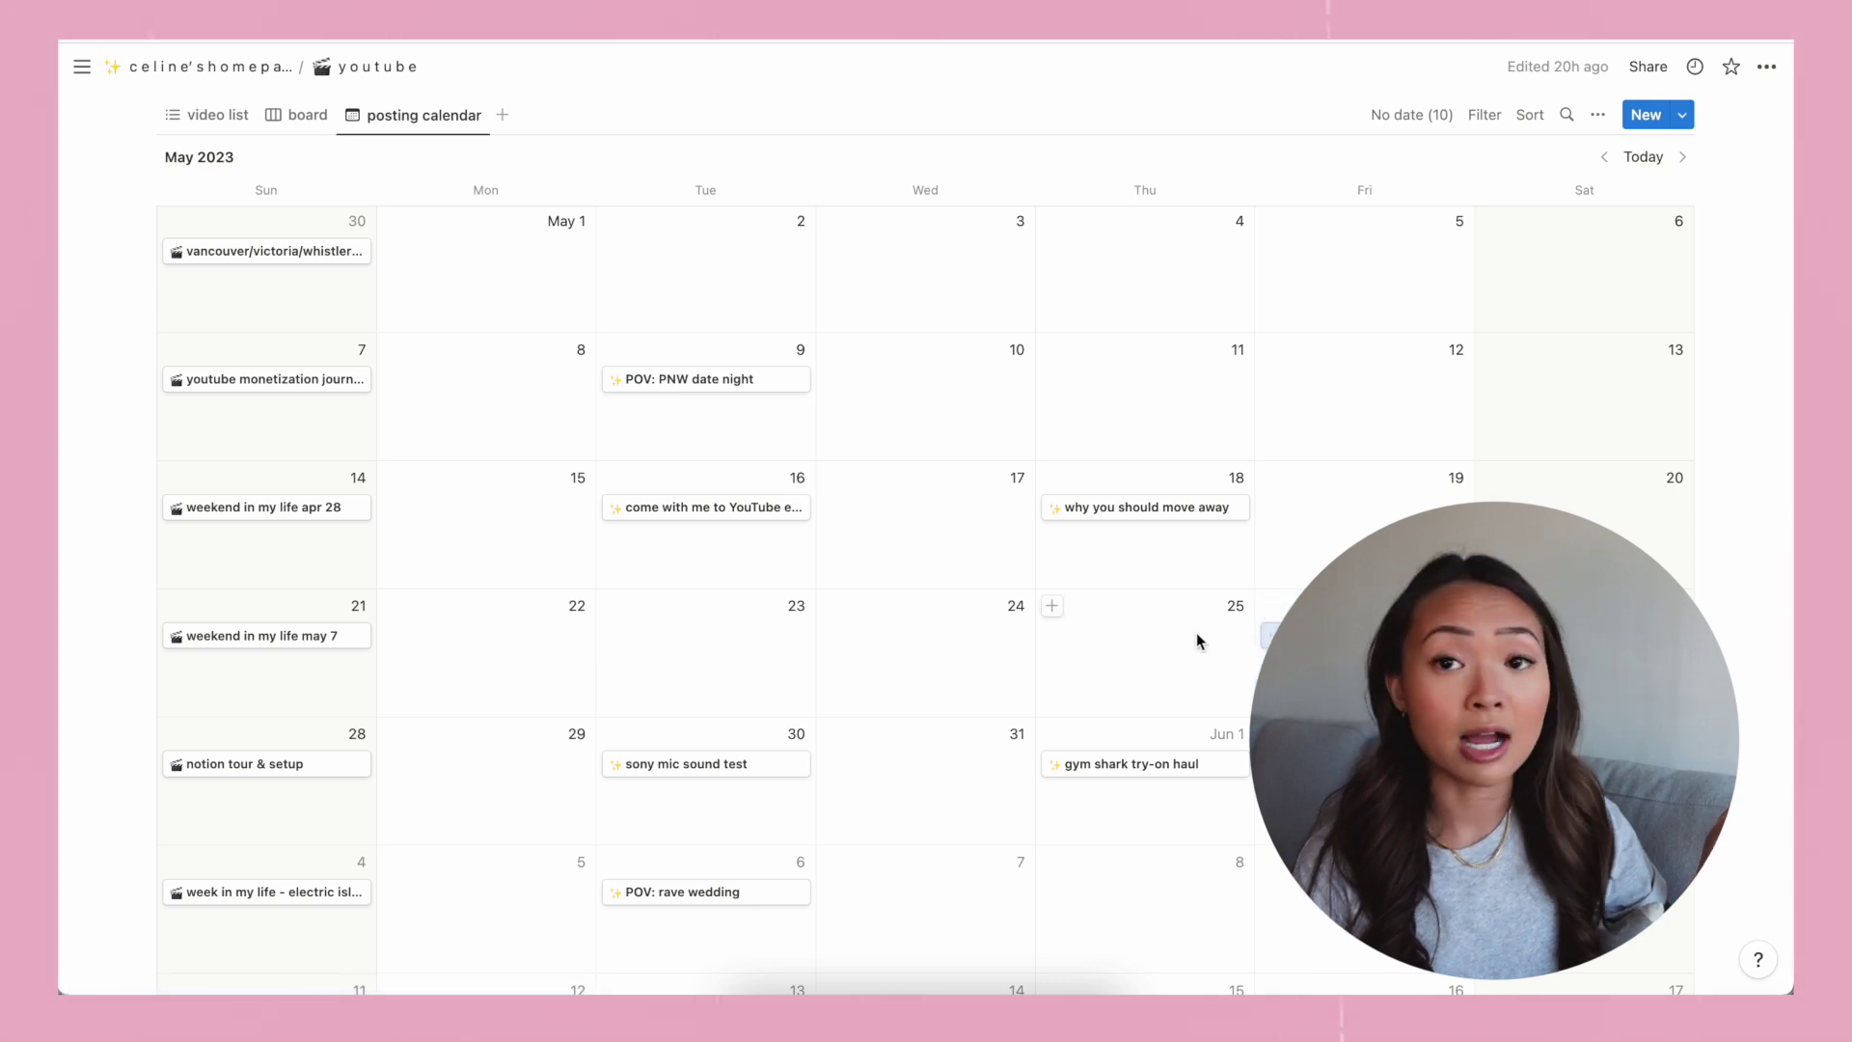
# Open the instagram page under content planning on the homepage and show its board view.
pyautogui.click(310, 129)
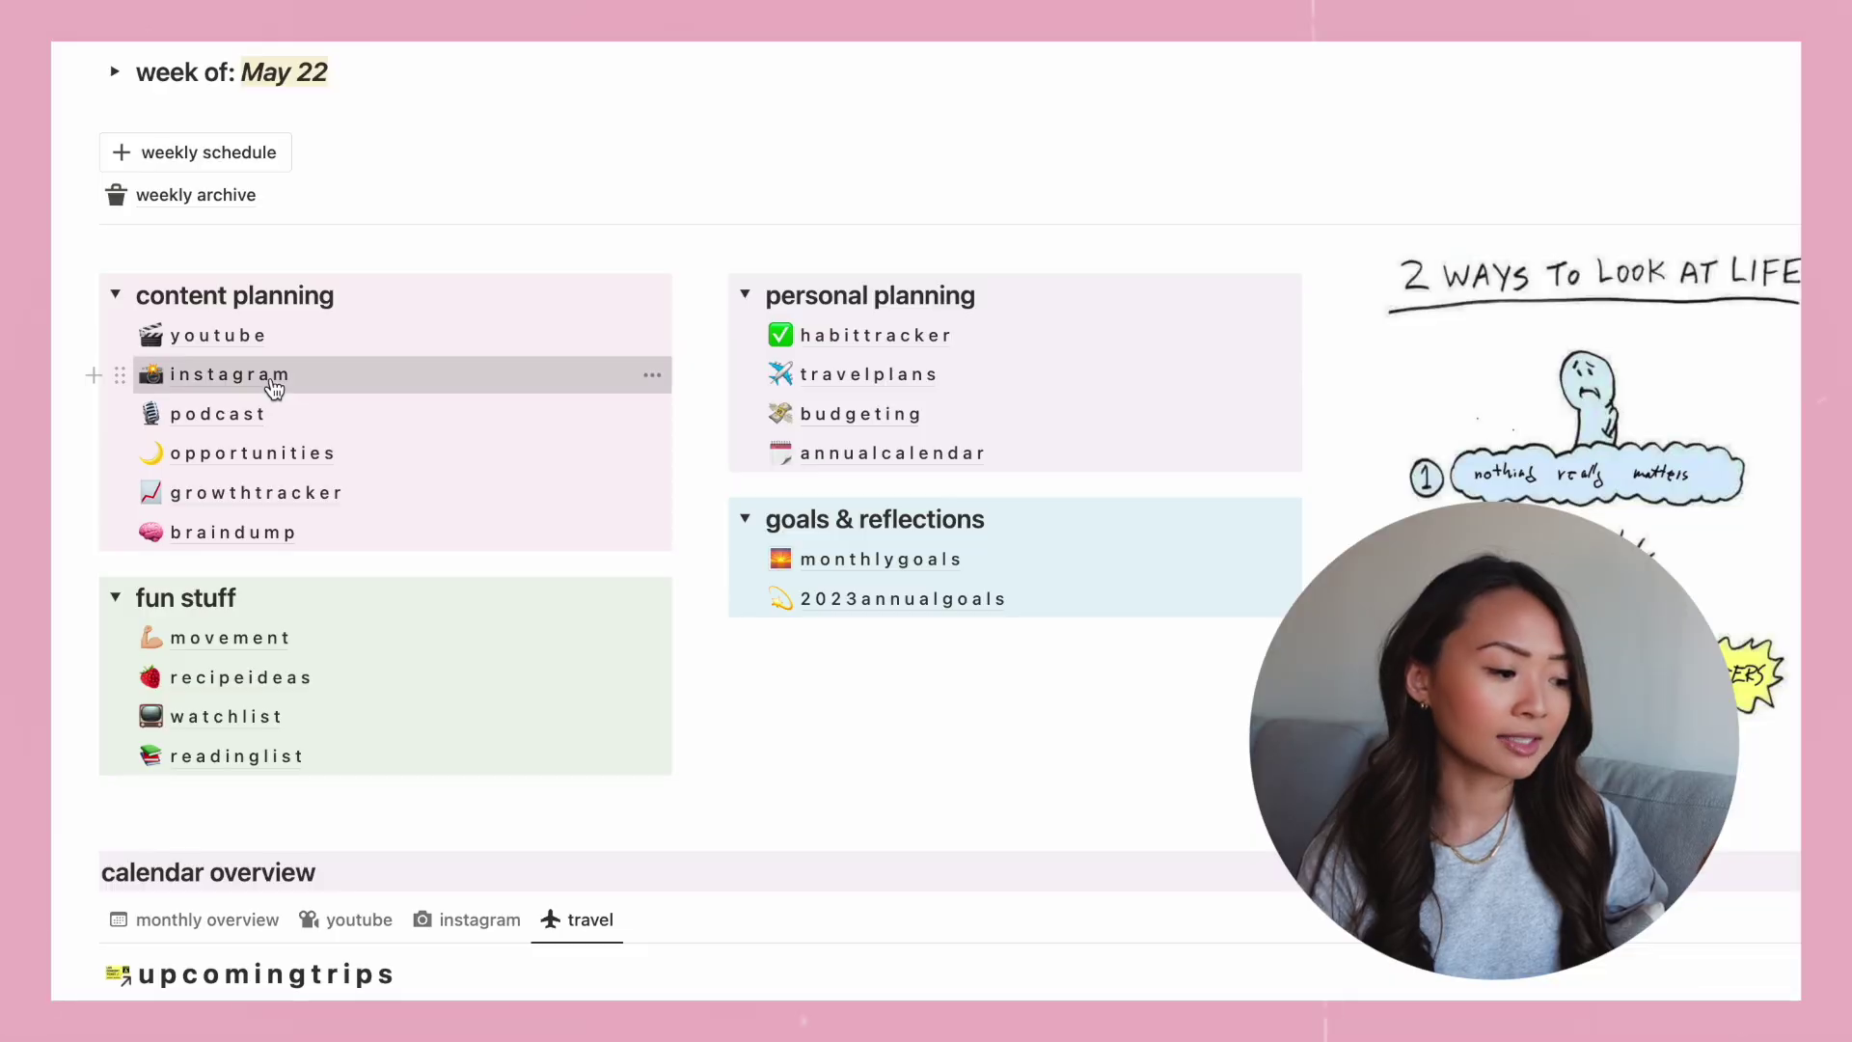
pyautogui.click(274, 387)
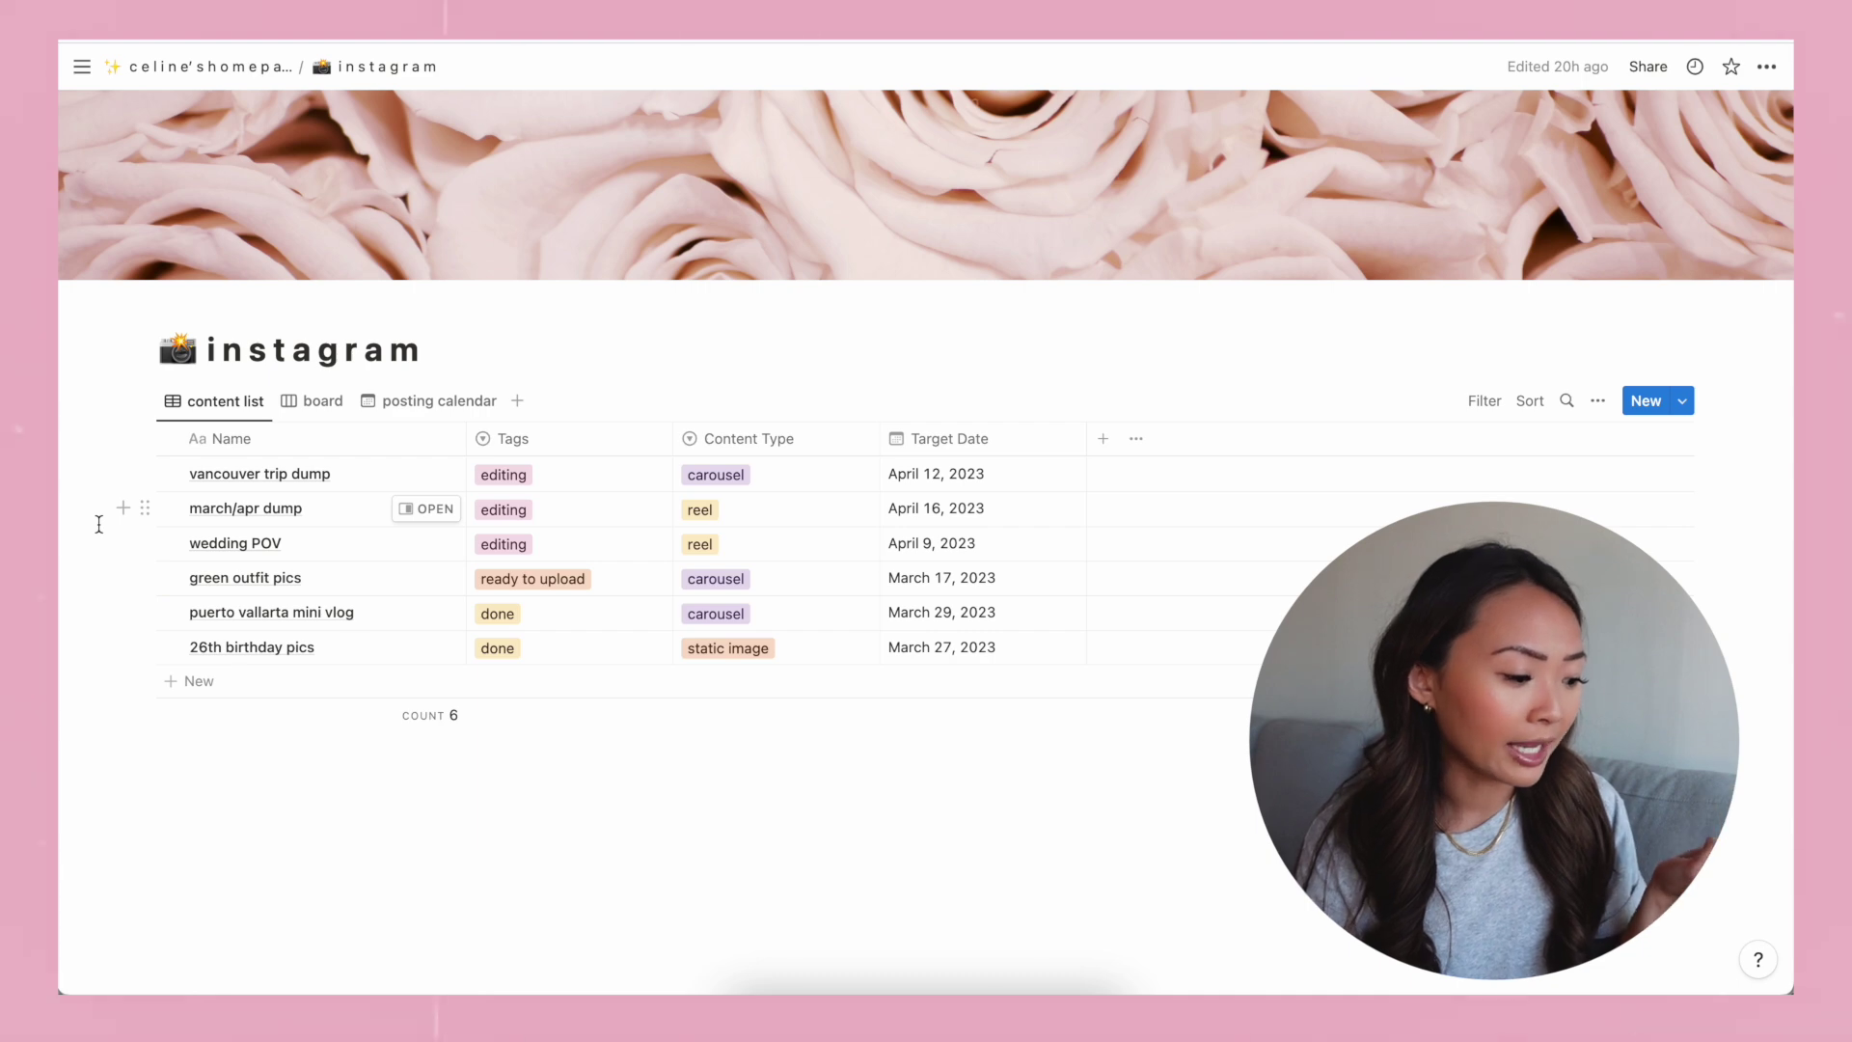
pyautogui.click(312, 400)
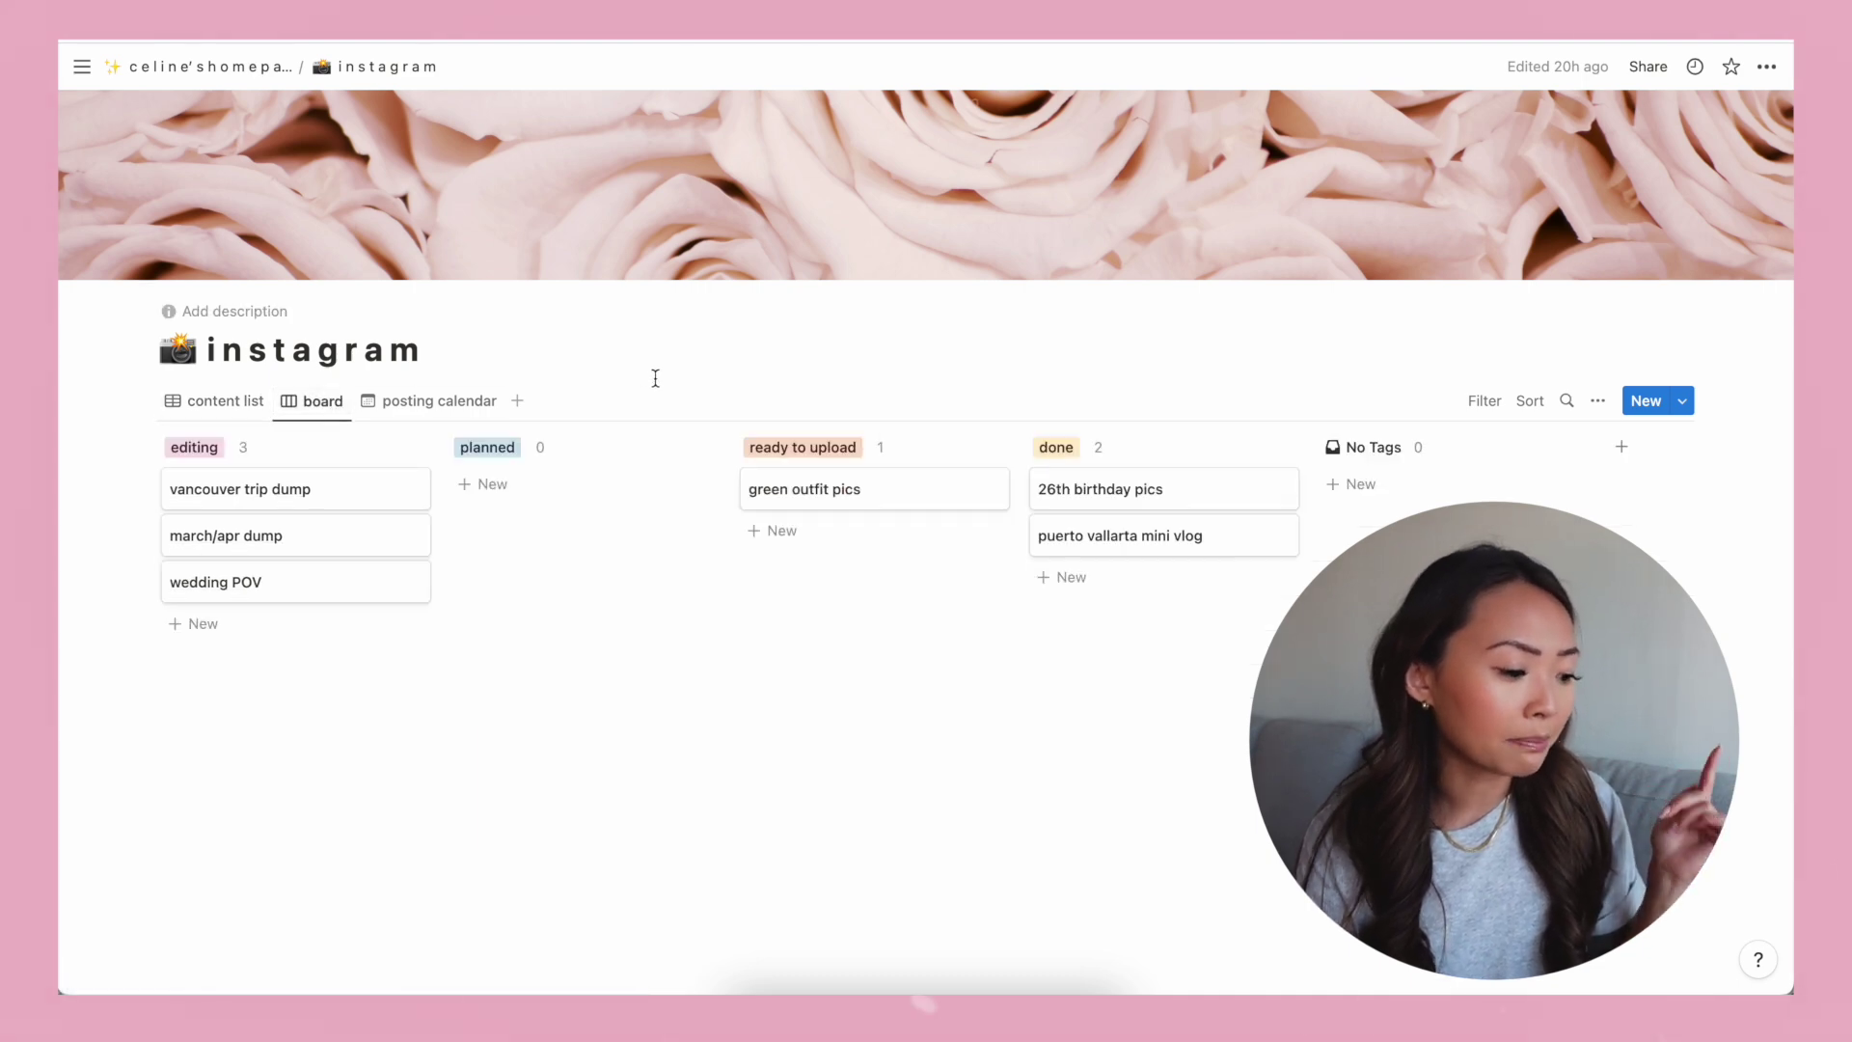
# Show the posting calendar view of the instagram page and look over the scheduled posts.
pyautogui.click(440, 400)
pyautogui.scroll(-3, 523, 682)
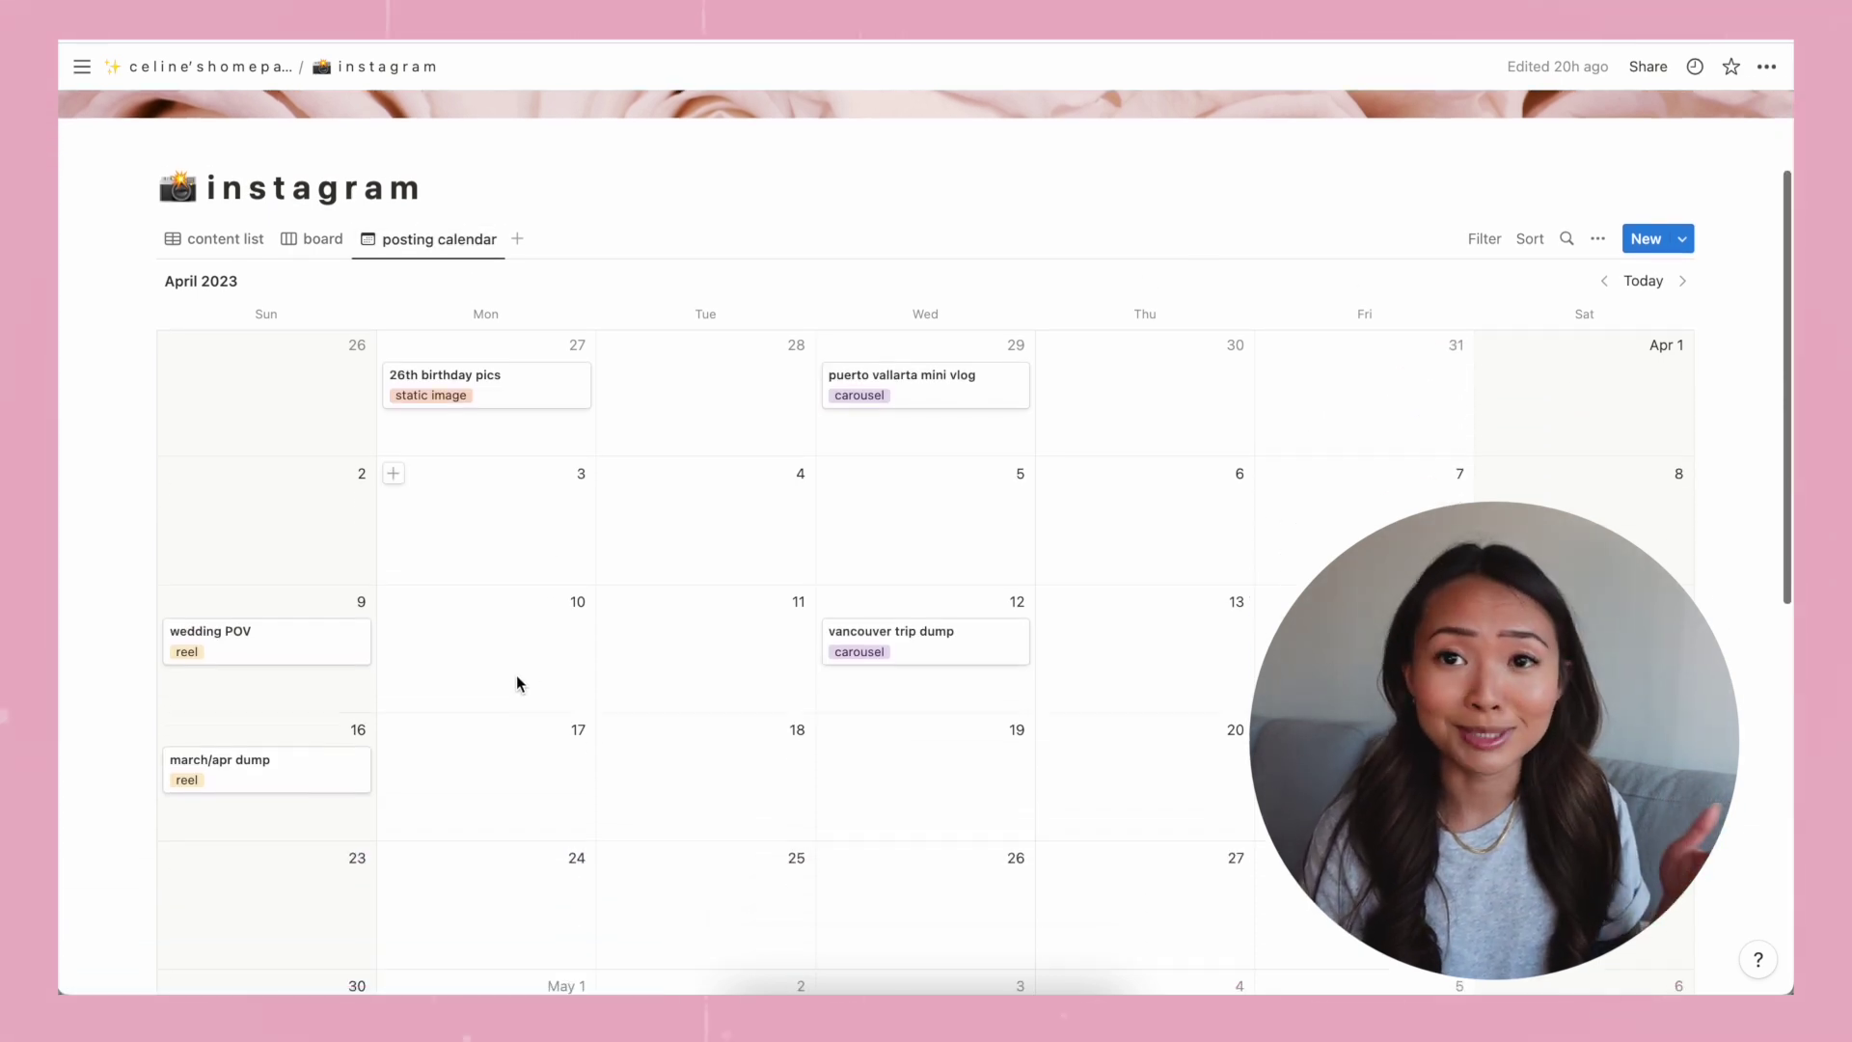
pyautogui.scroll(-1, 517, 683)
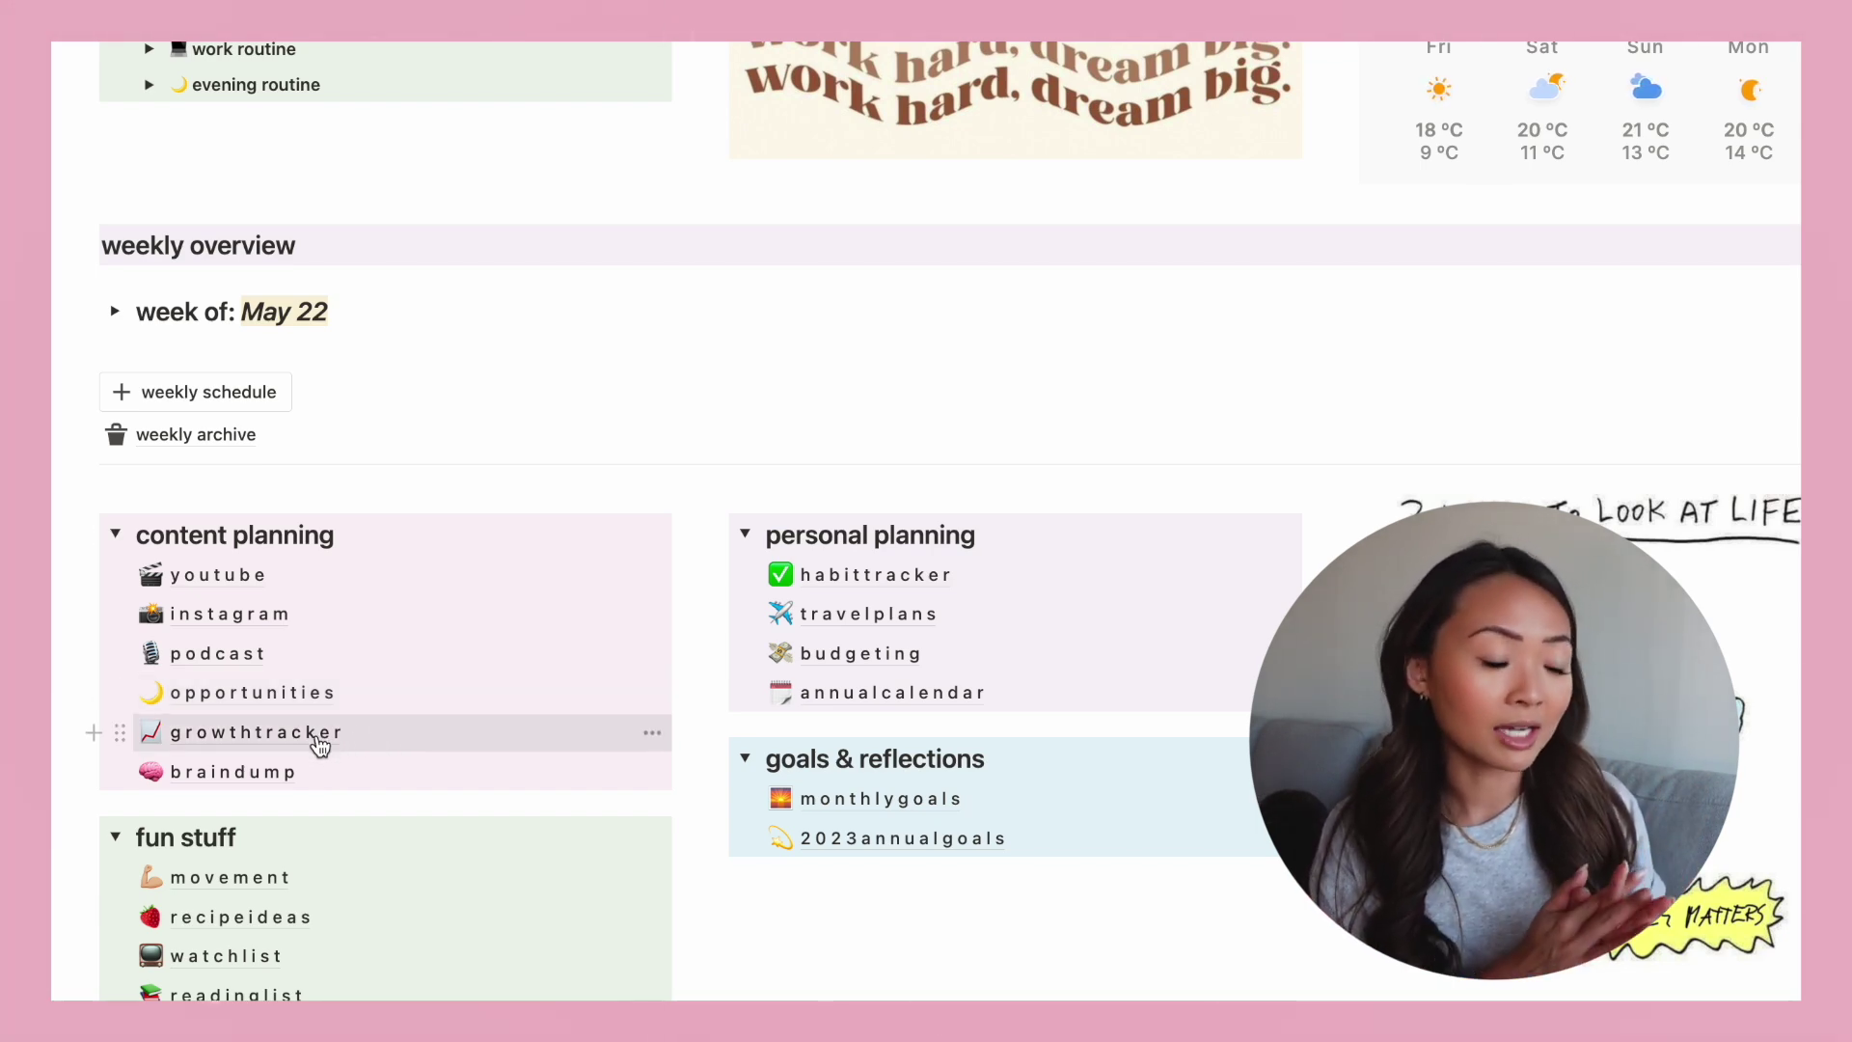
# Open the growth tracker page under content planning on the homepage and look over its youtube and instagram growth tables.
pyautogui.click(320, 746)
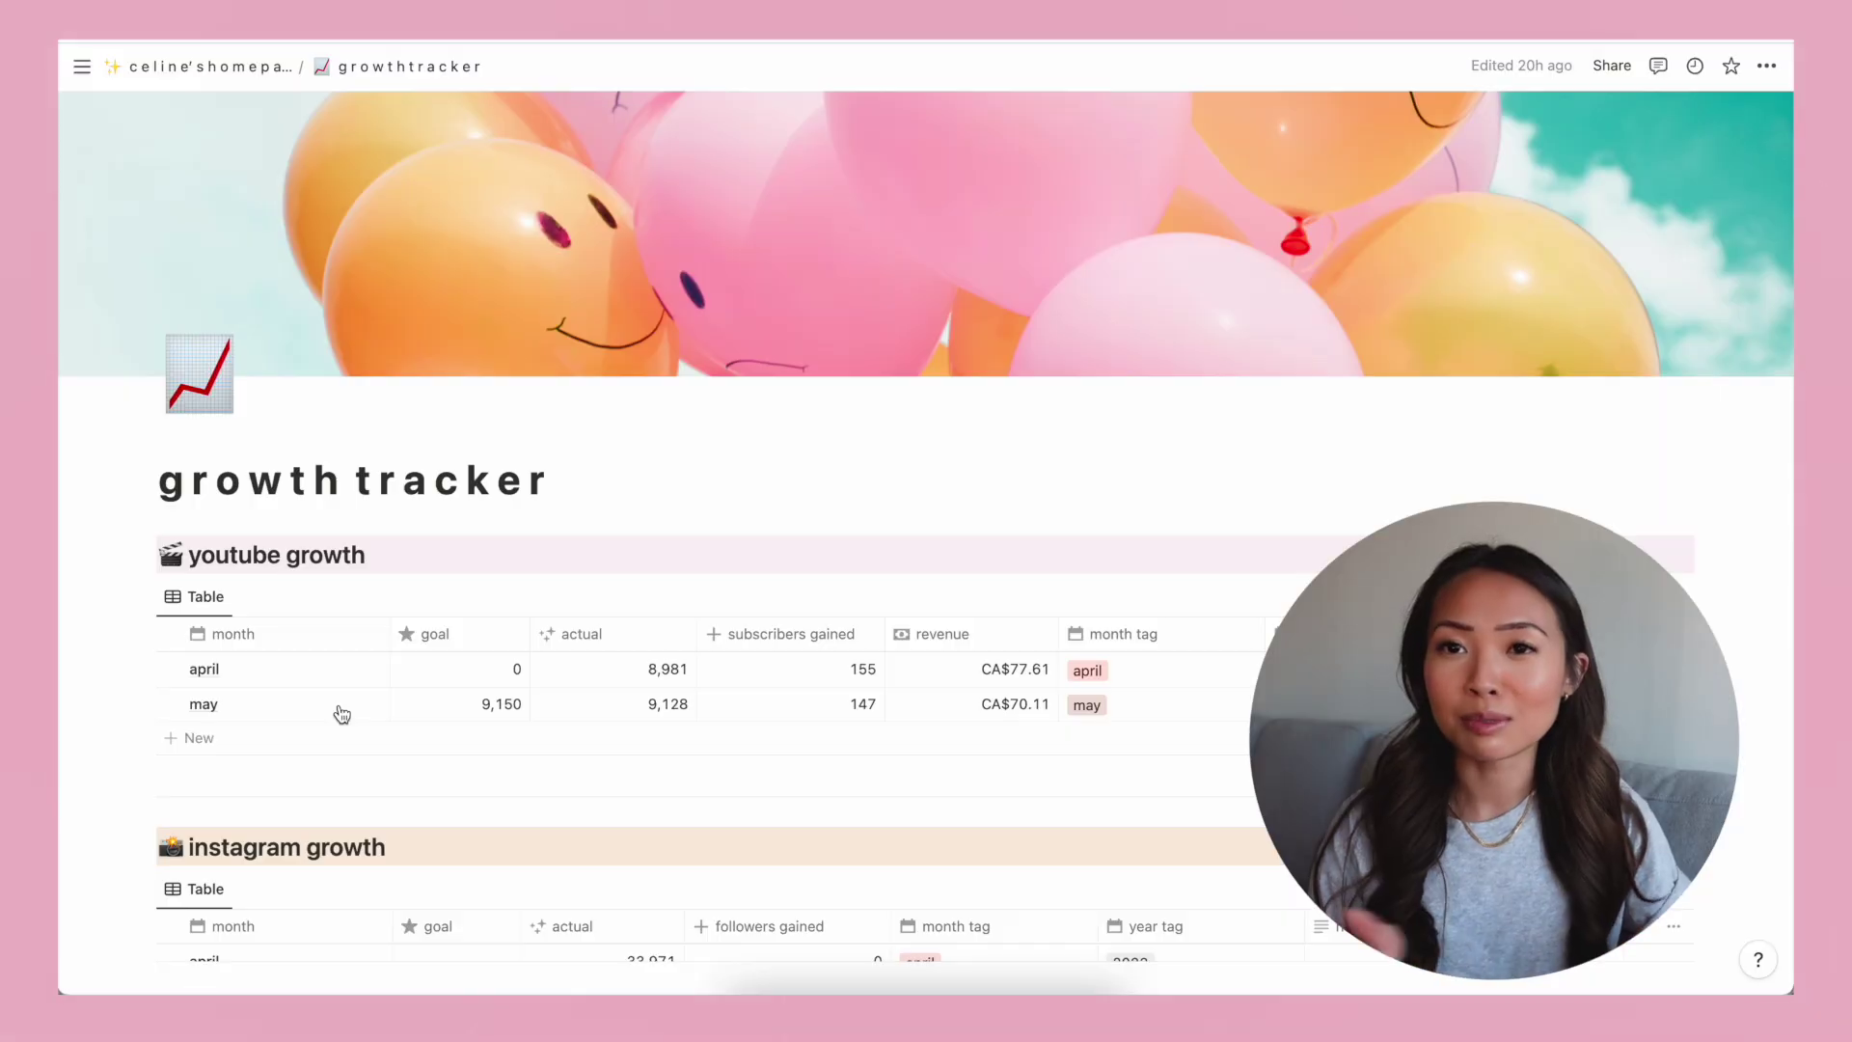
pyautogui.scroll(-3, 342, 714)
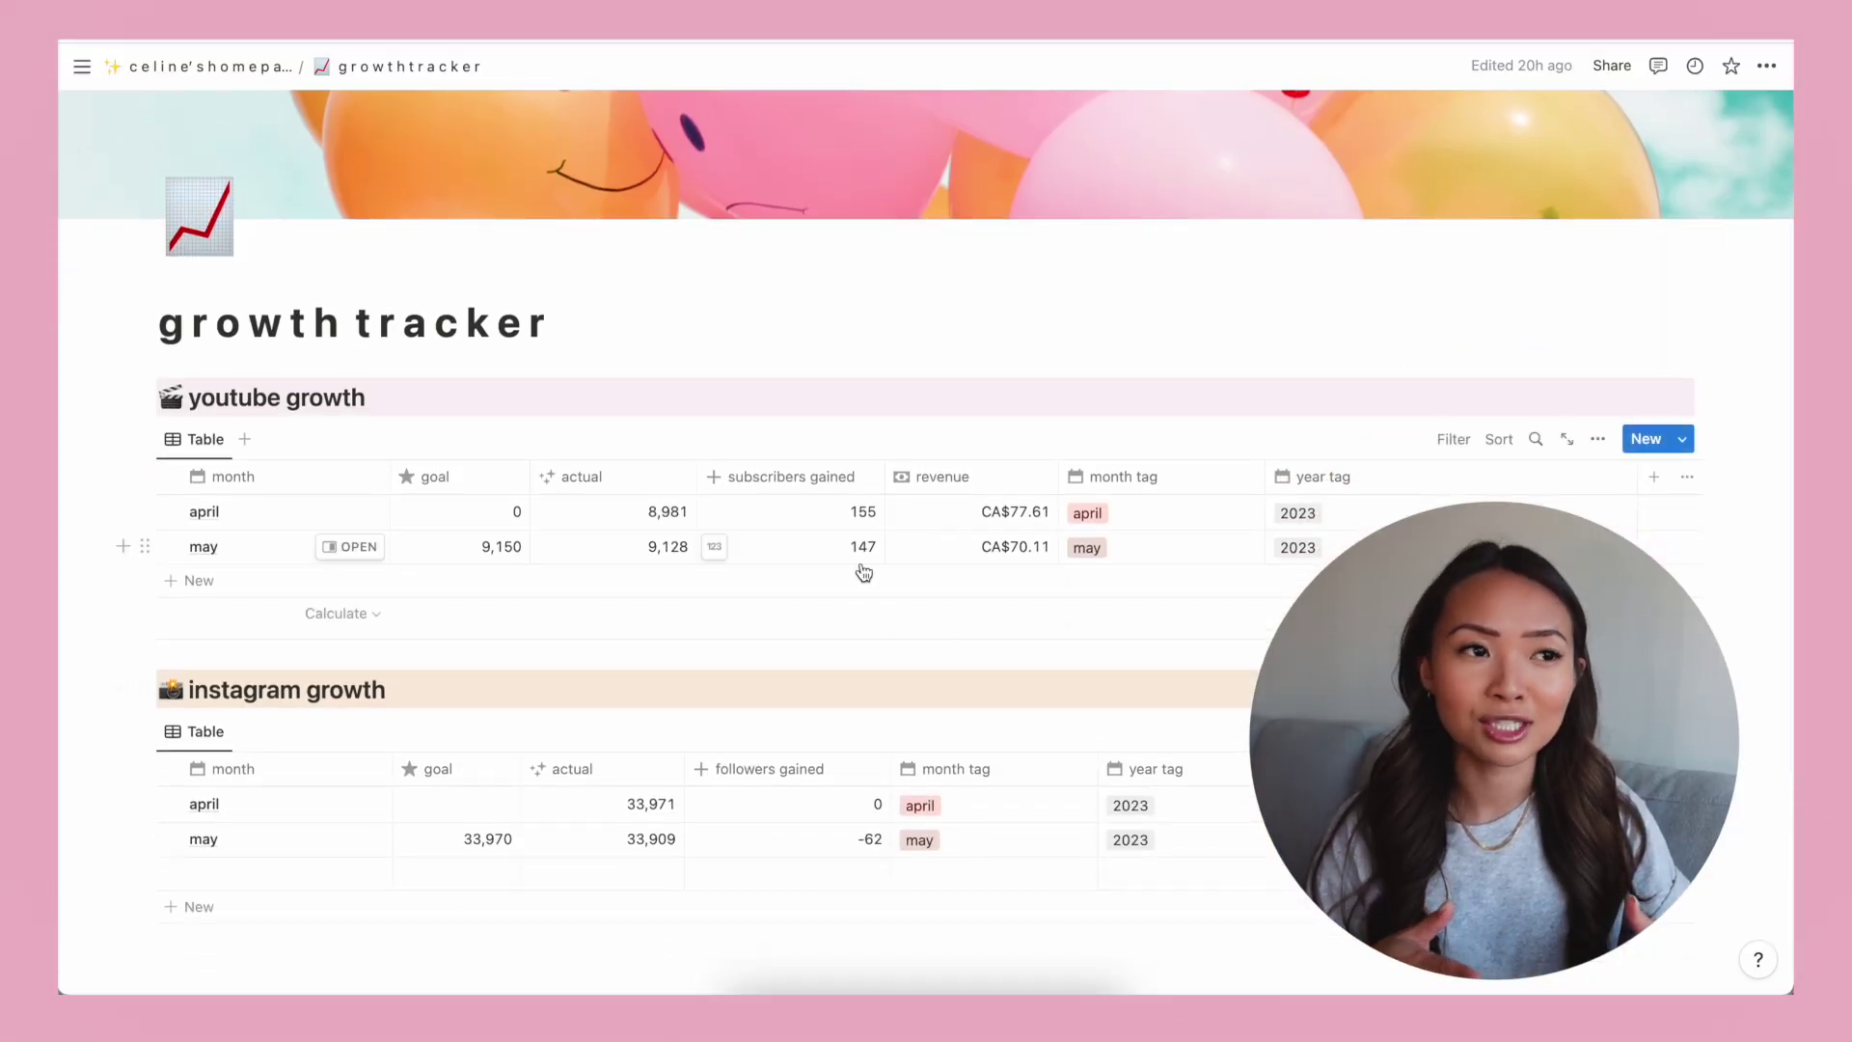
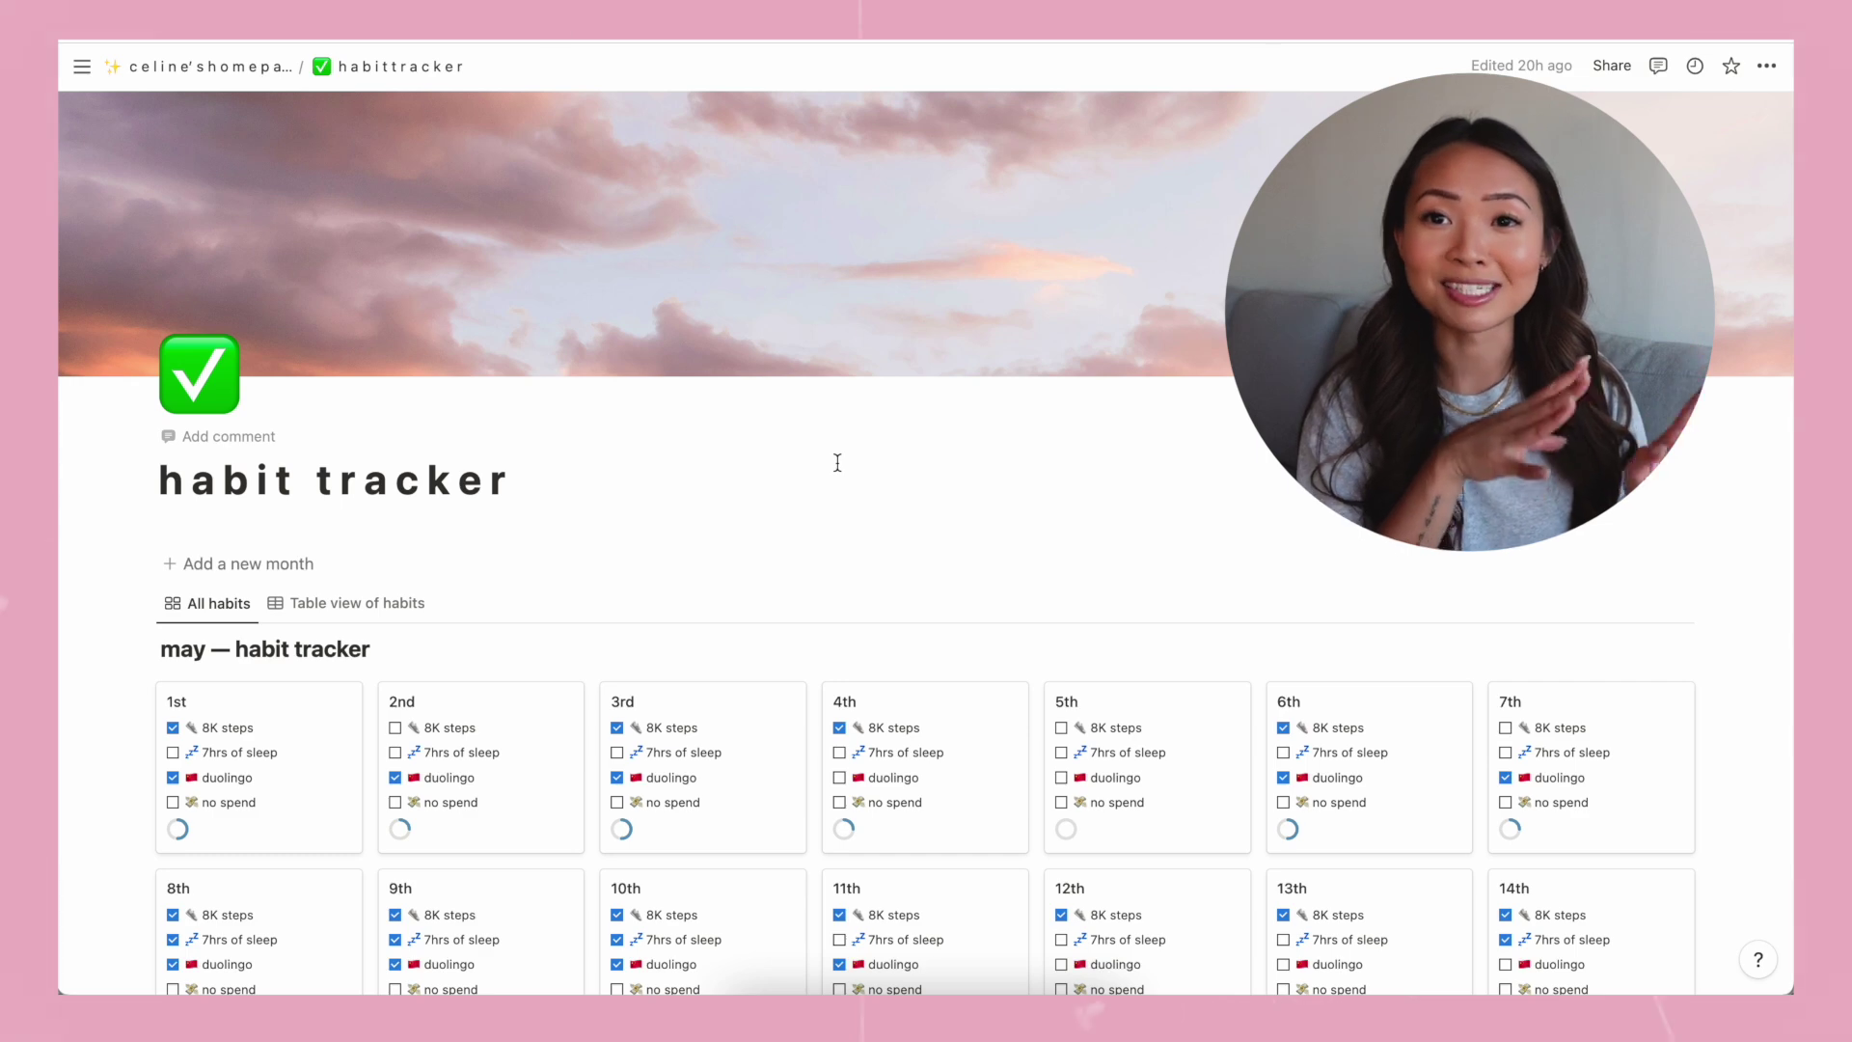
# Look over the may habit tracker's daily cards, check its table view of habits, and return to the All habits view.
pyautogui.scroll(-2, 837, 463)
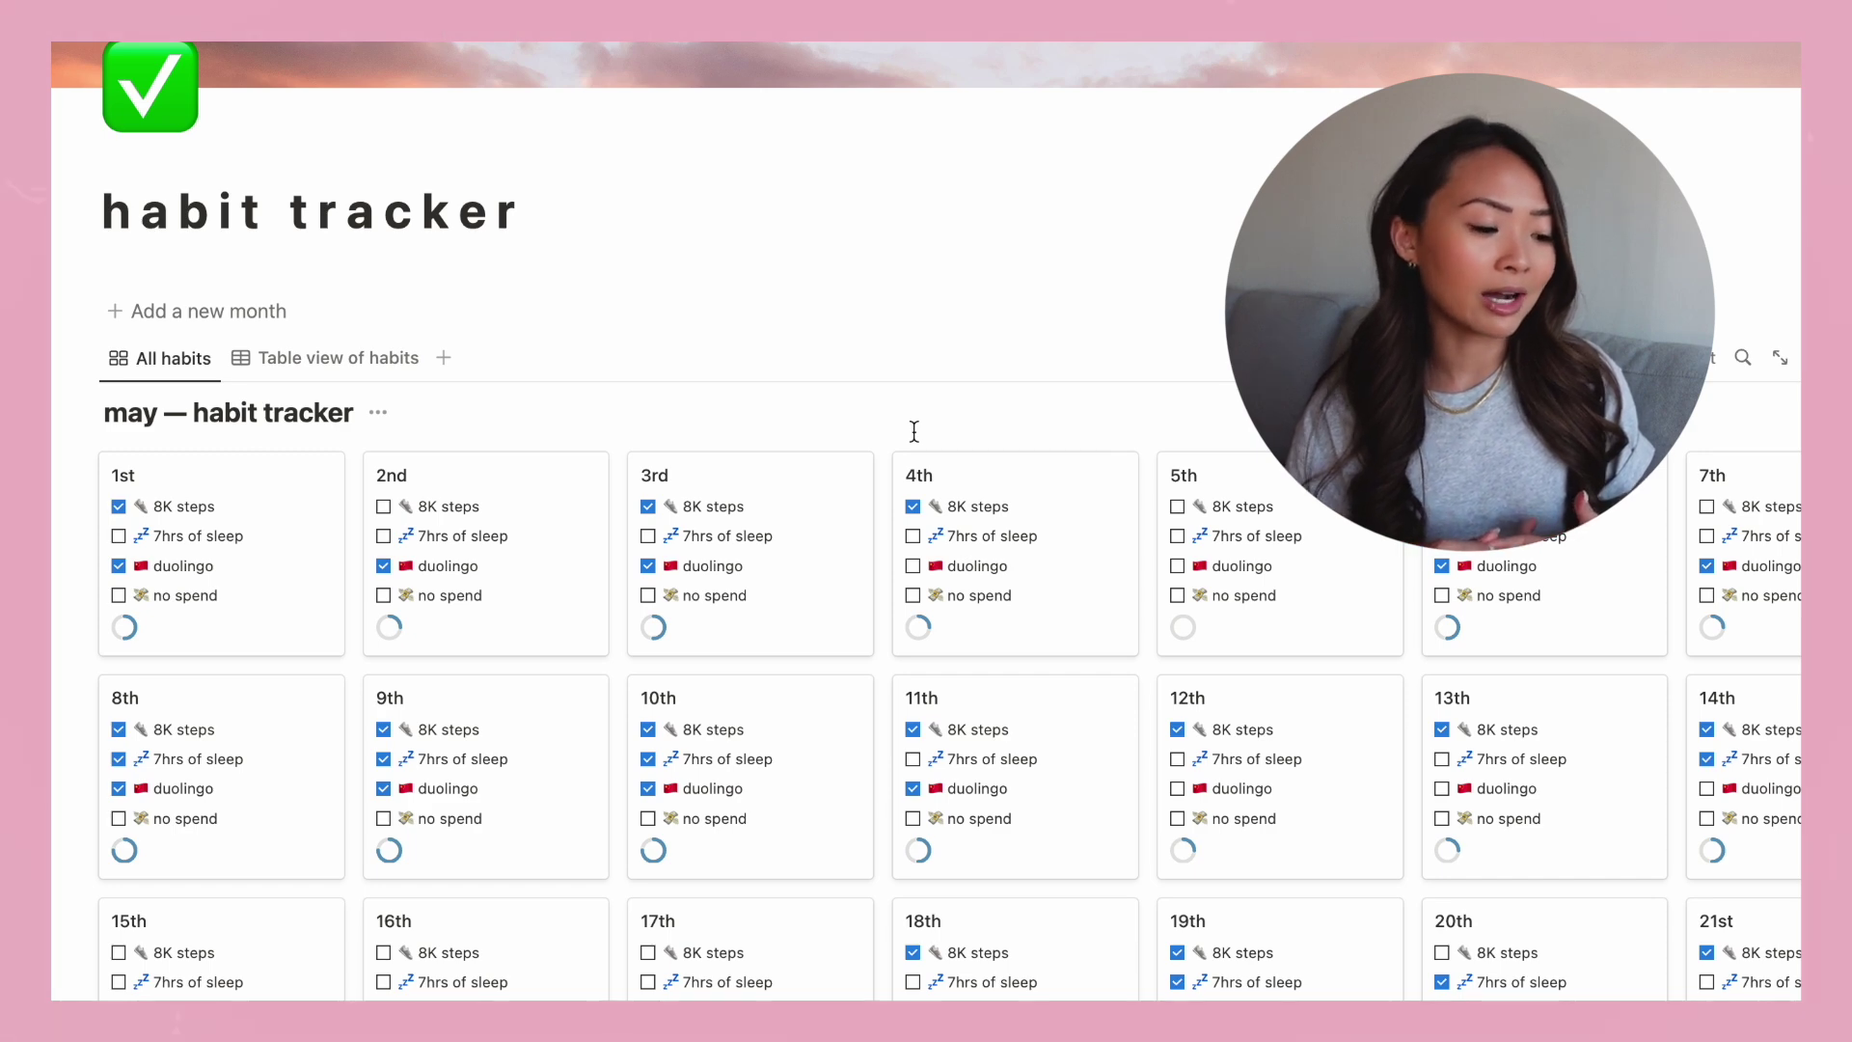
pyautogui.scroll(-3, 914, 431)
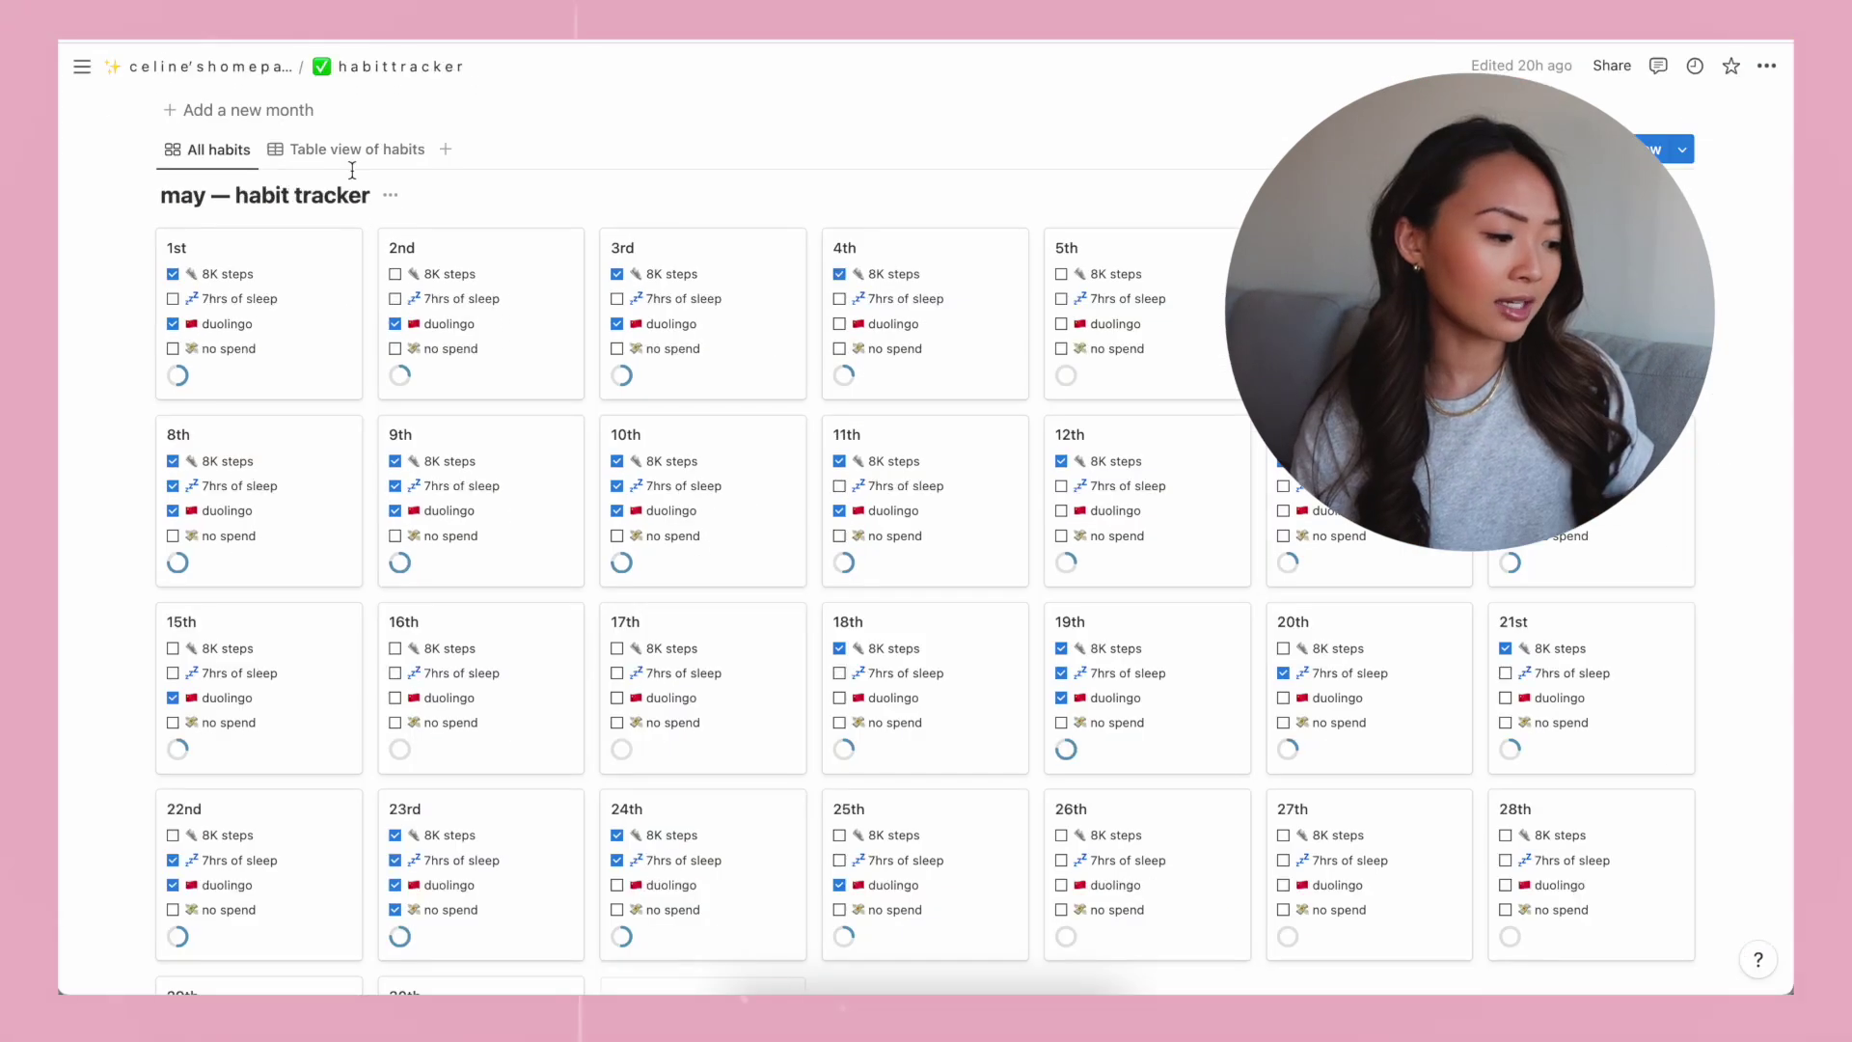
pyautogui.click(355, 150)
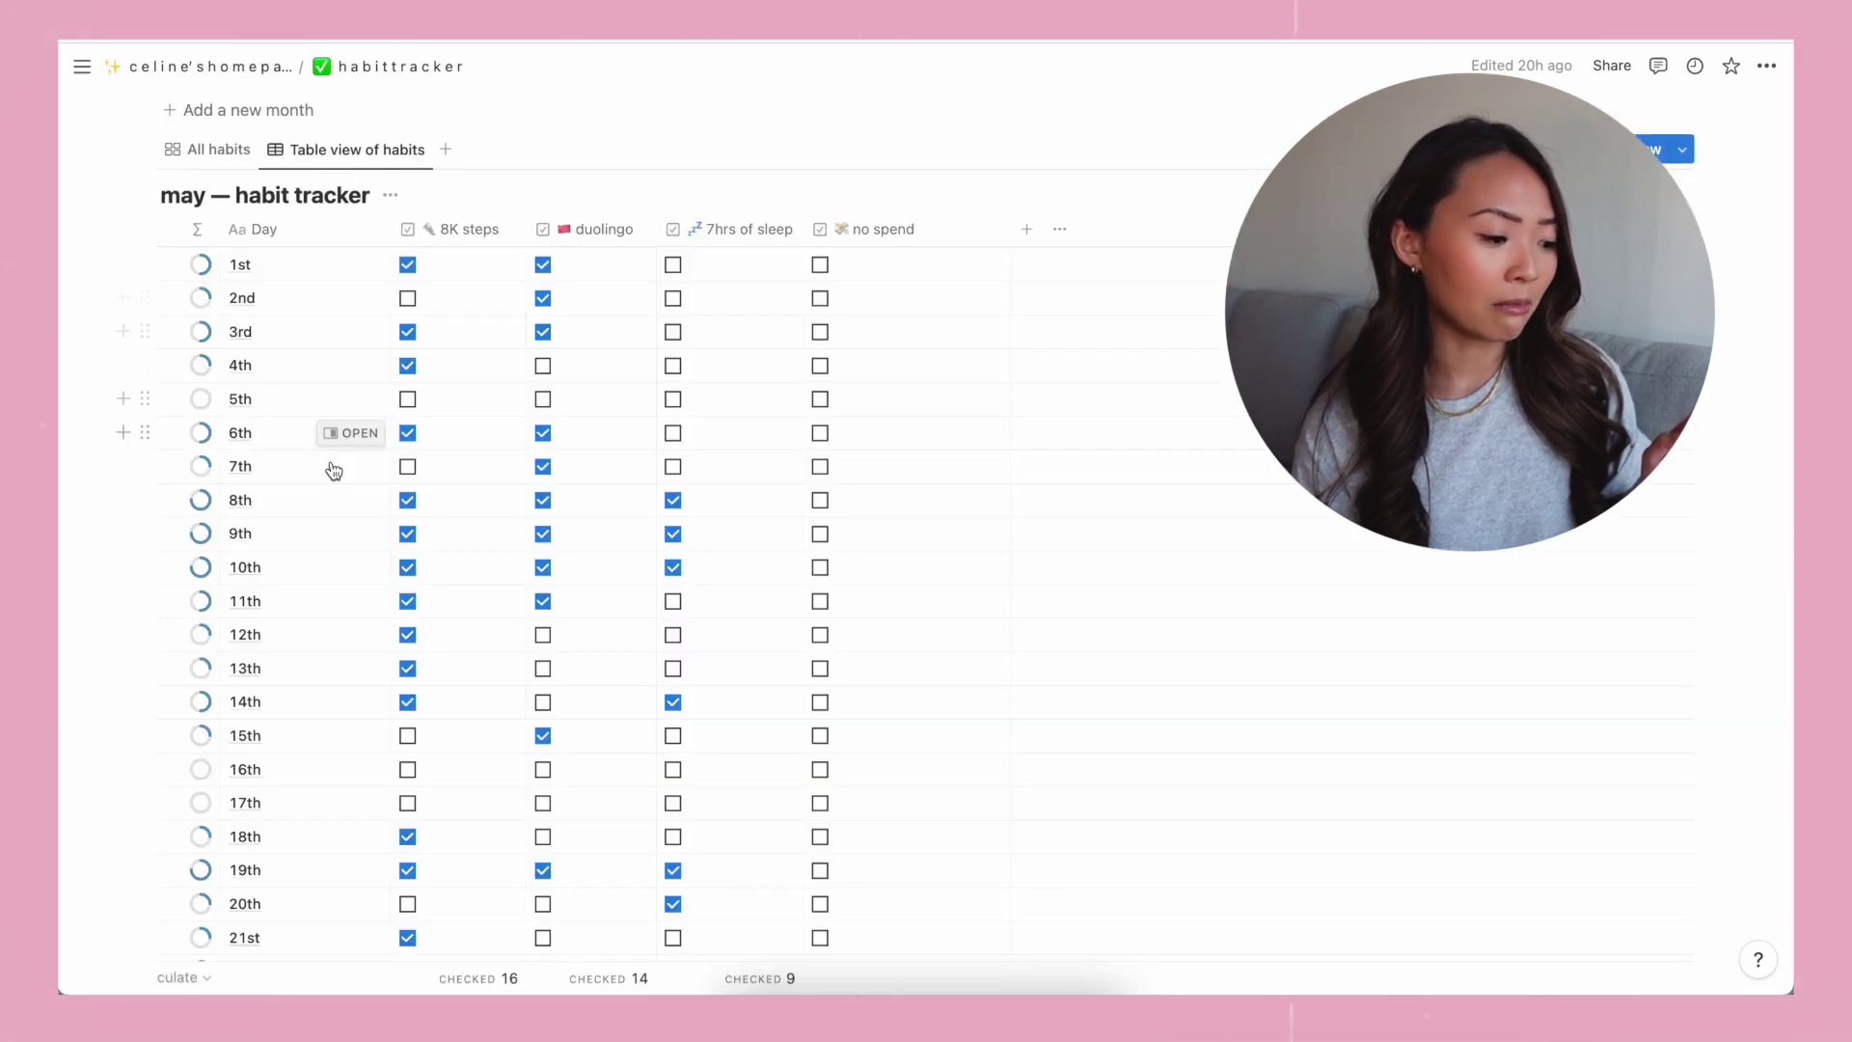
pyautogui.scroll(-1, 328, 478)
pyautogui.scroll(2, 207, 256)
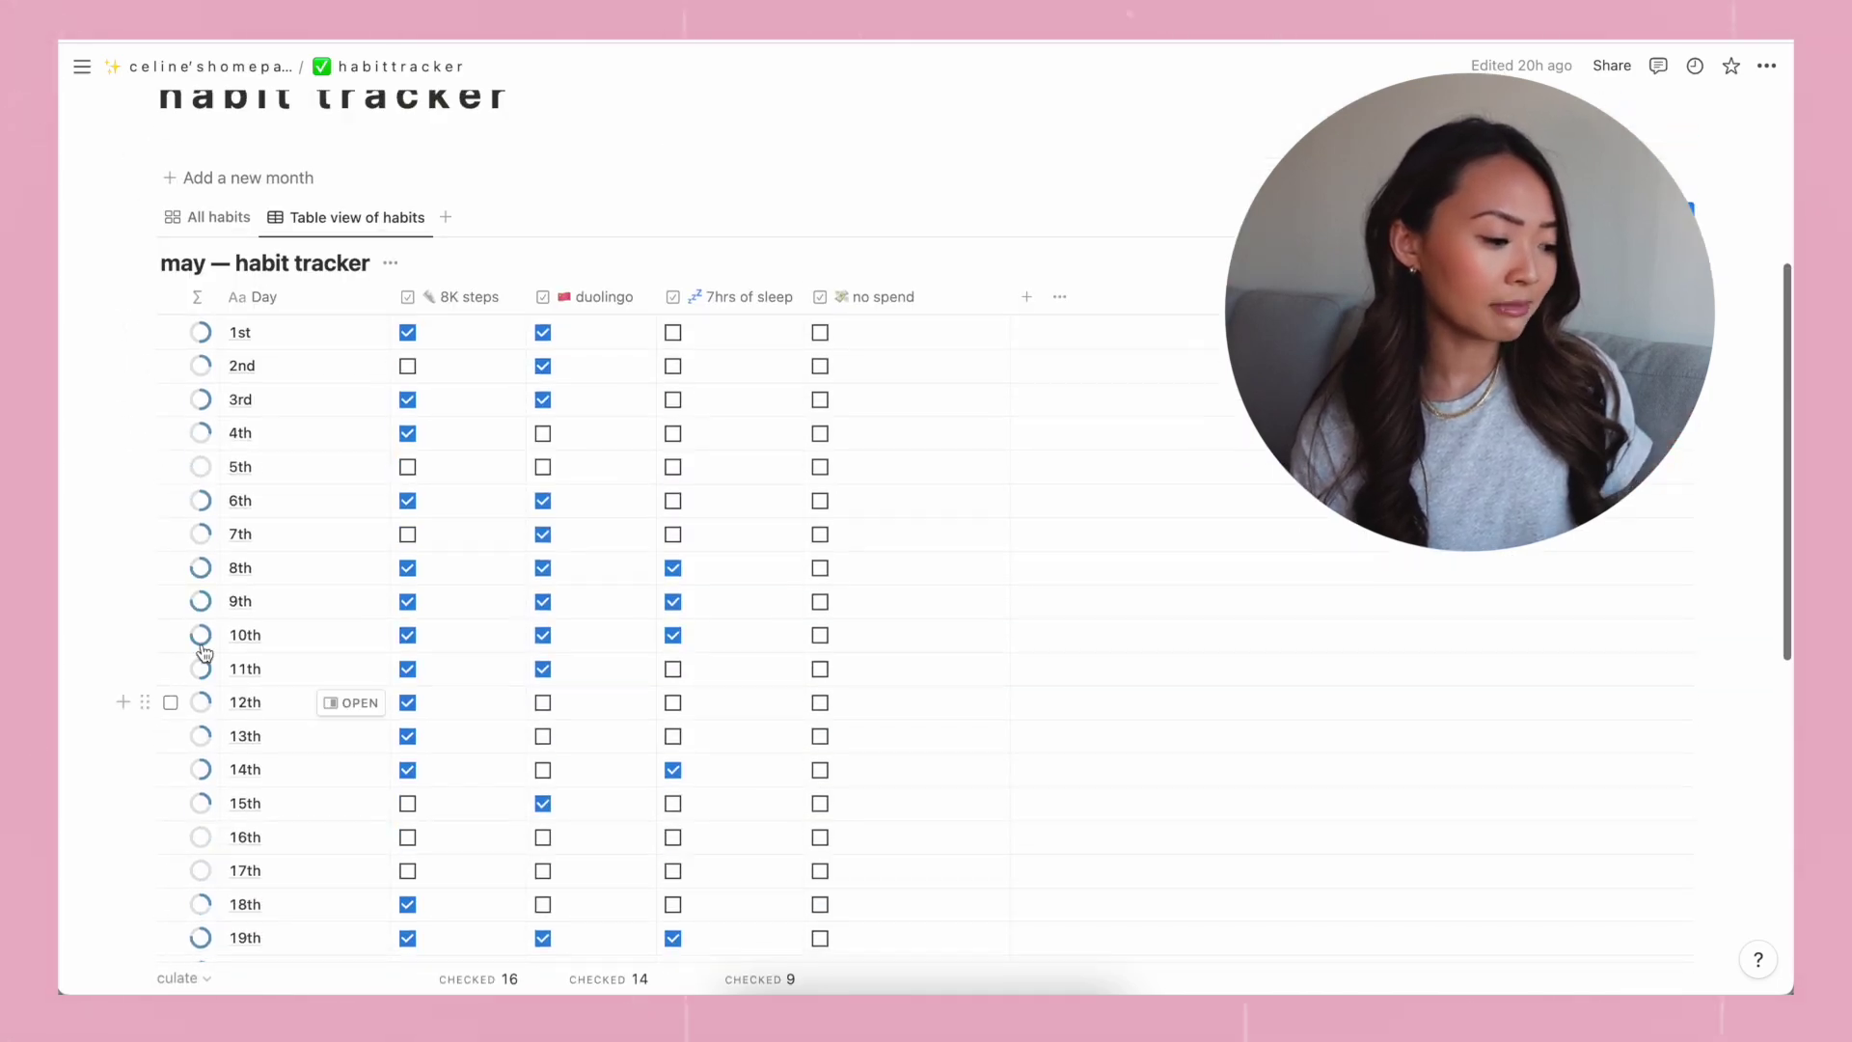
pyautogui.click(207, 217)
pyautogui.scroll(-1, 464, 265)
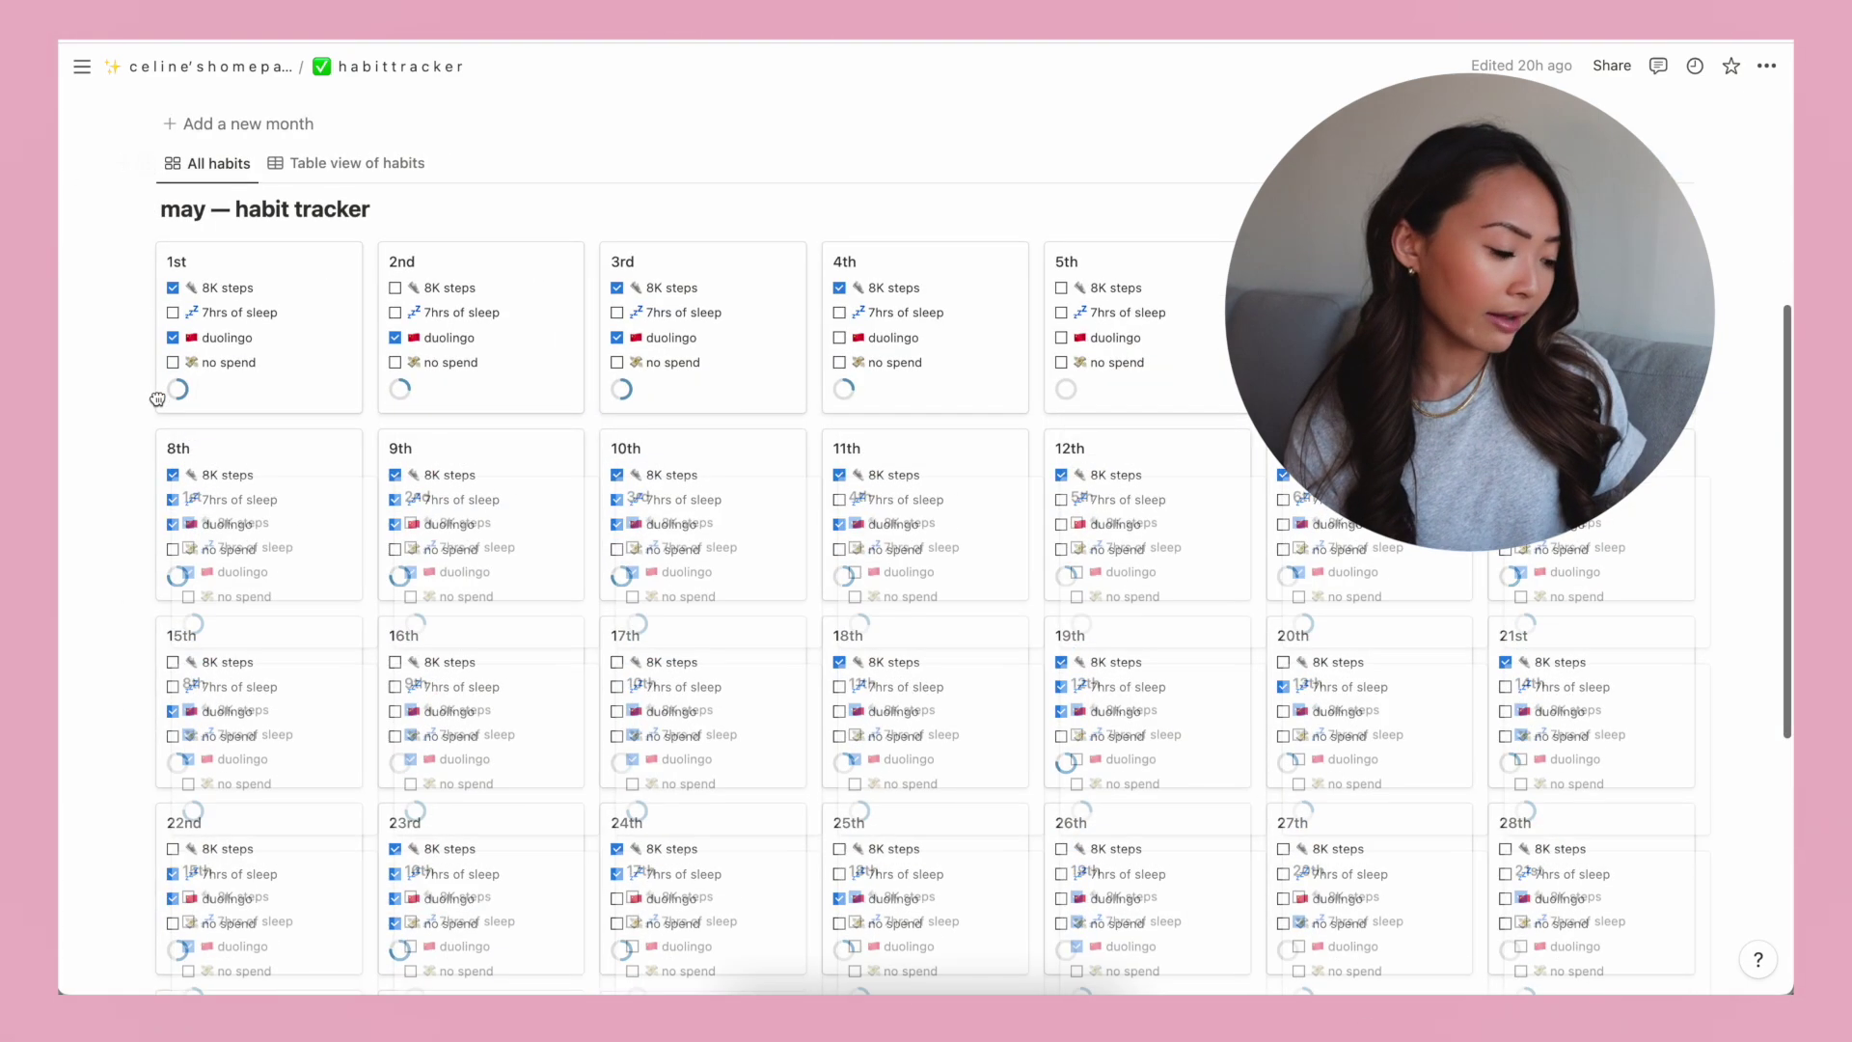
# Move the may habit tracker into the habit tracker archive and add a new month to the habit tracker page.
pyautogui.scroll(-5, 157, 401)
pyautogui.moveTo(235, 701); pyautogui.dragTo(233, 696)
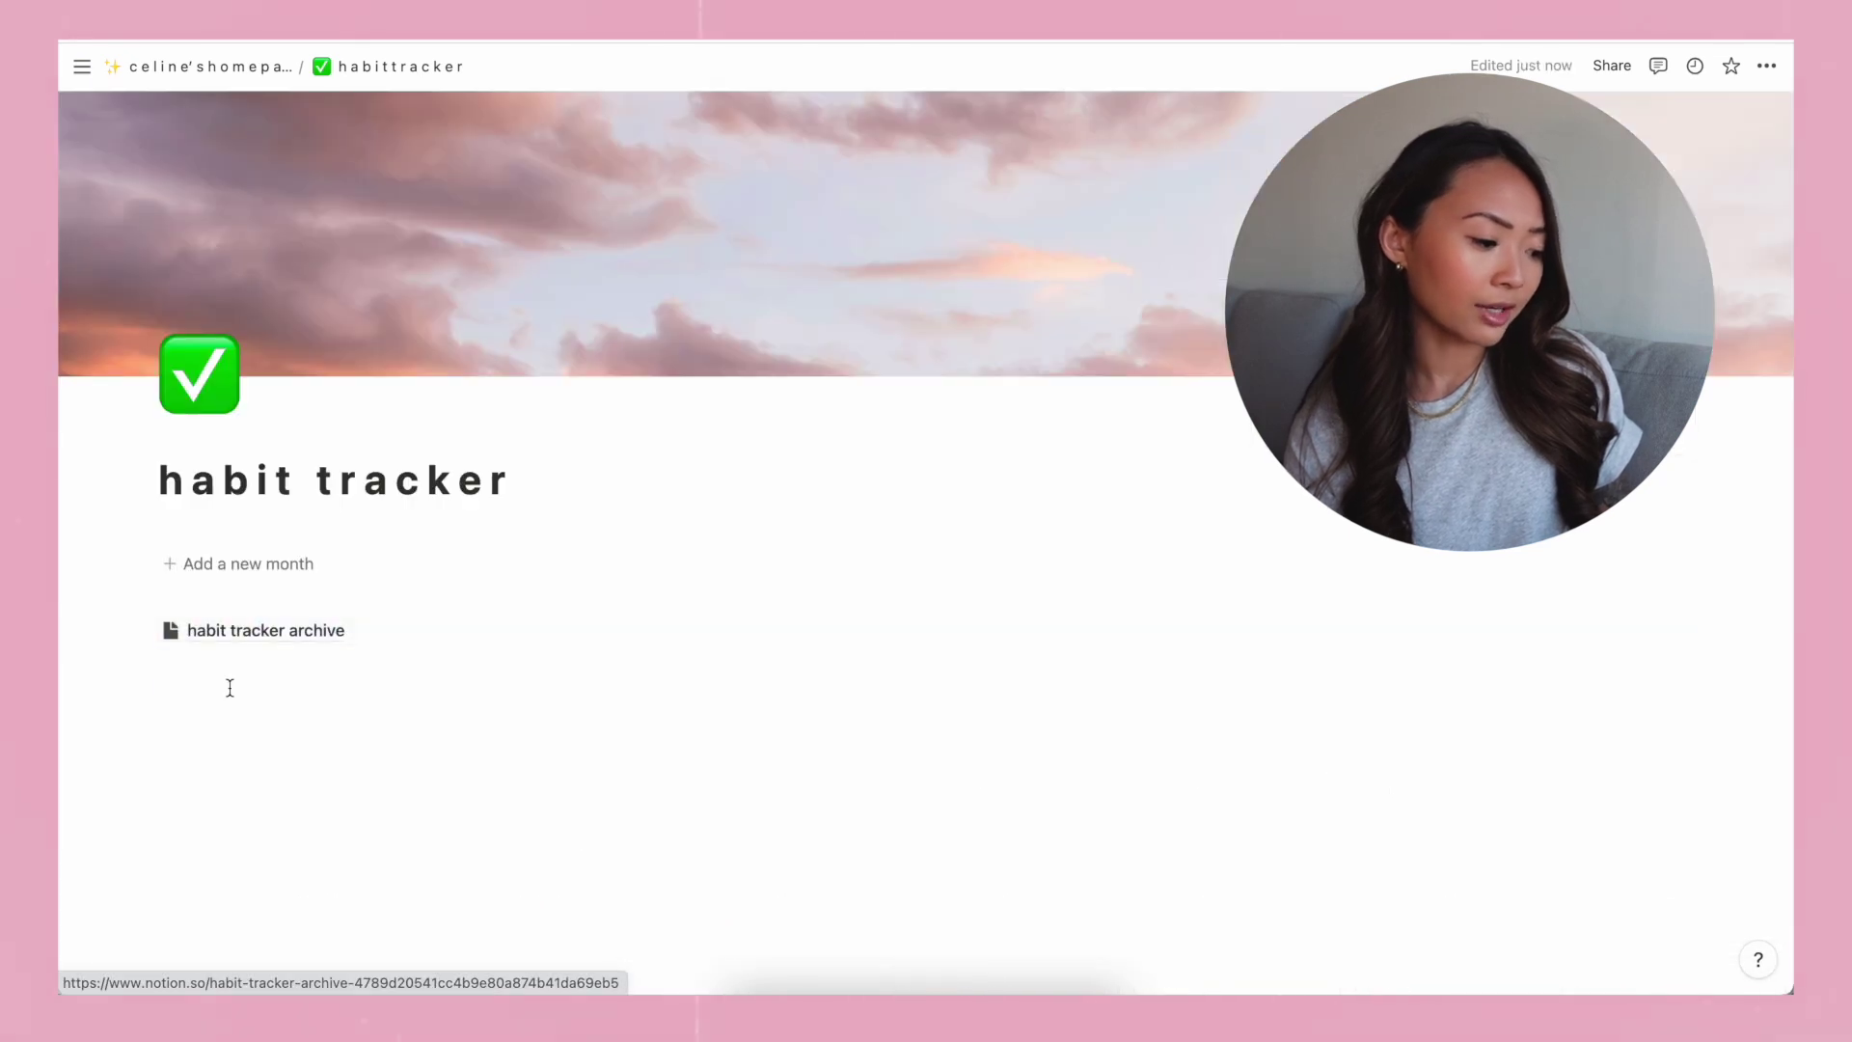
pyautogui.click(244, 566)
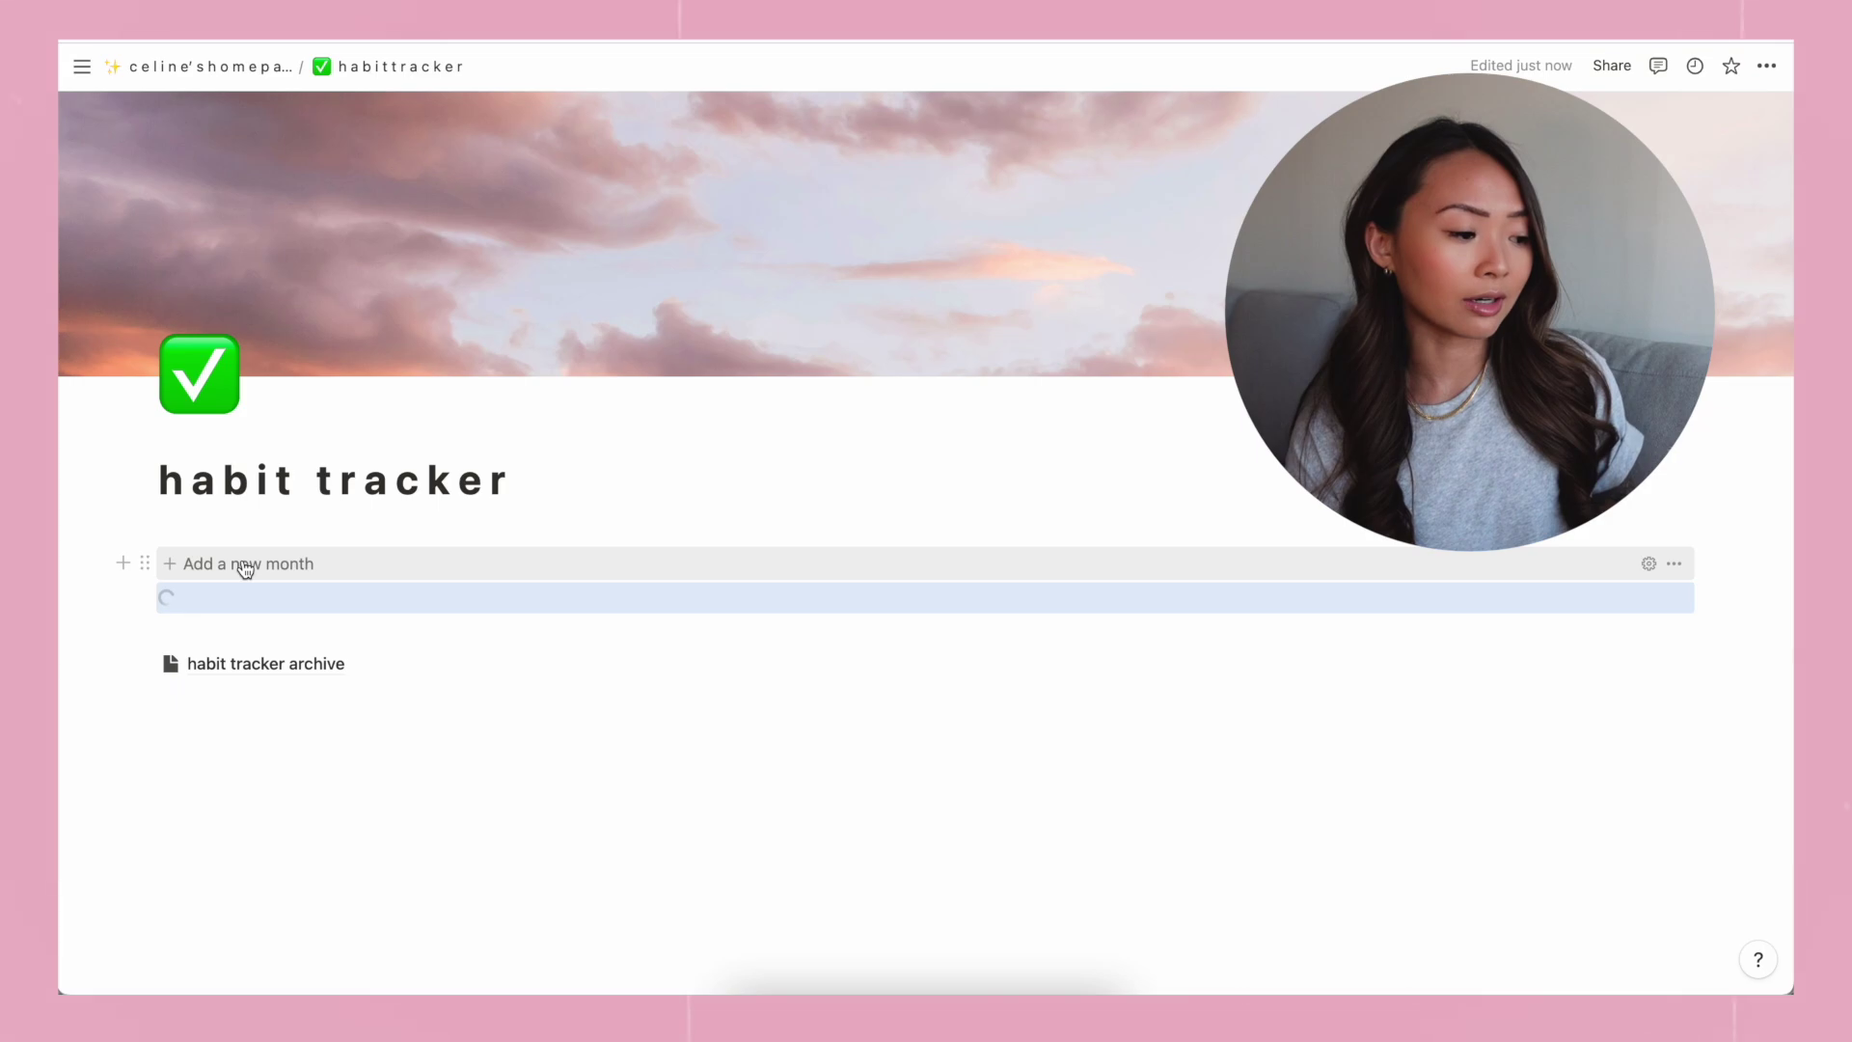
pyautogui.scroll(-2, 251, 675)
pyautogui.scroll(-2, 252, 725)
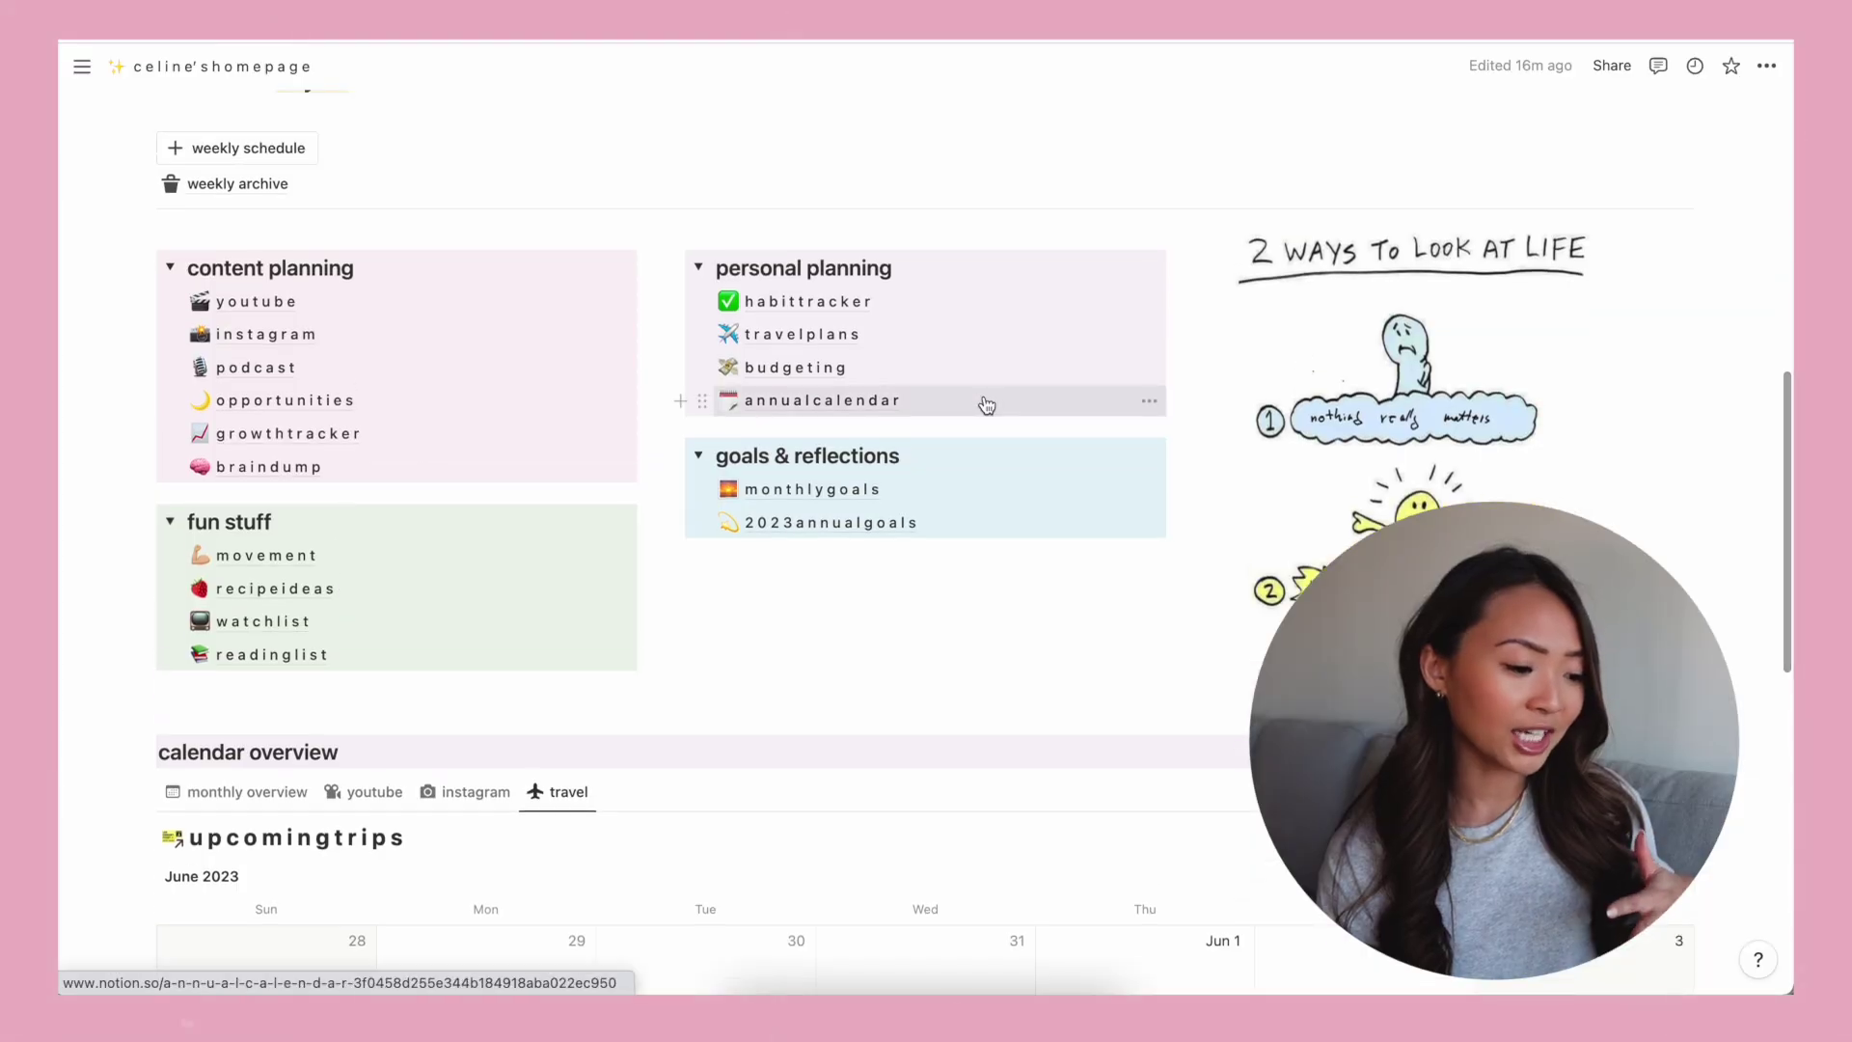
# Open the travel plans page under personal planning on the homepage and look over its references and 2023 itineraries.
pyautogui.click(836, 353)
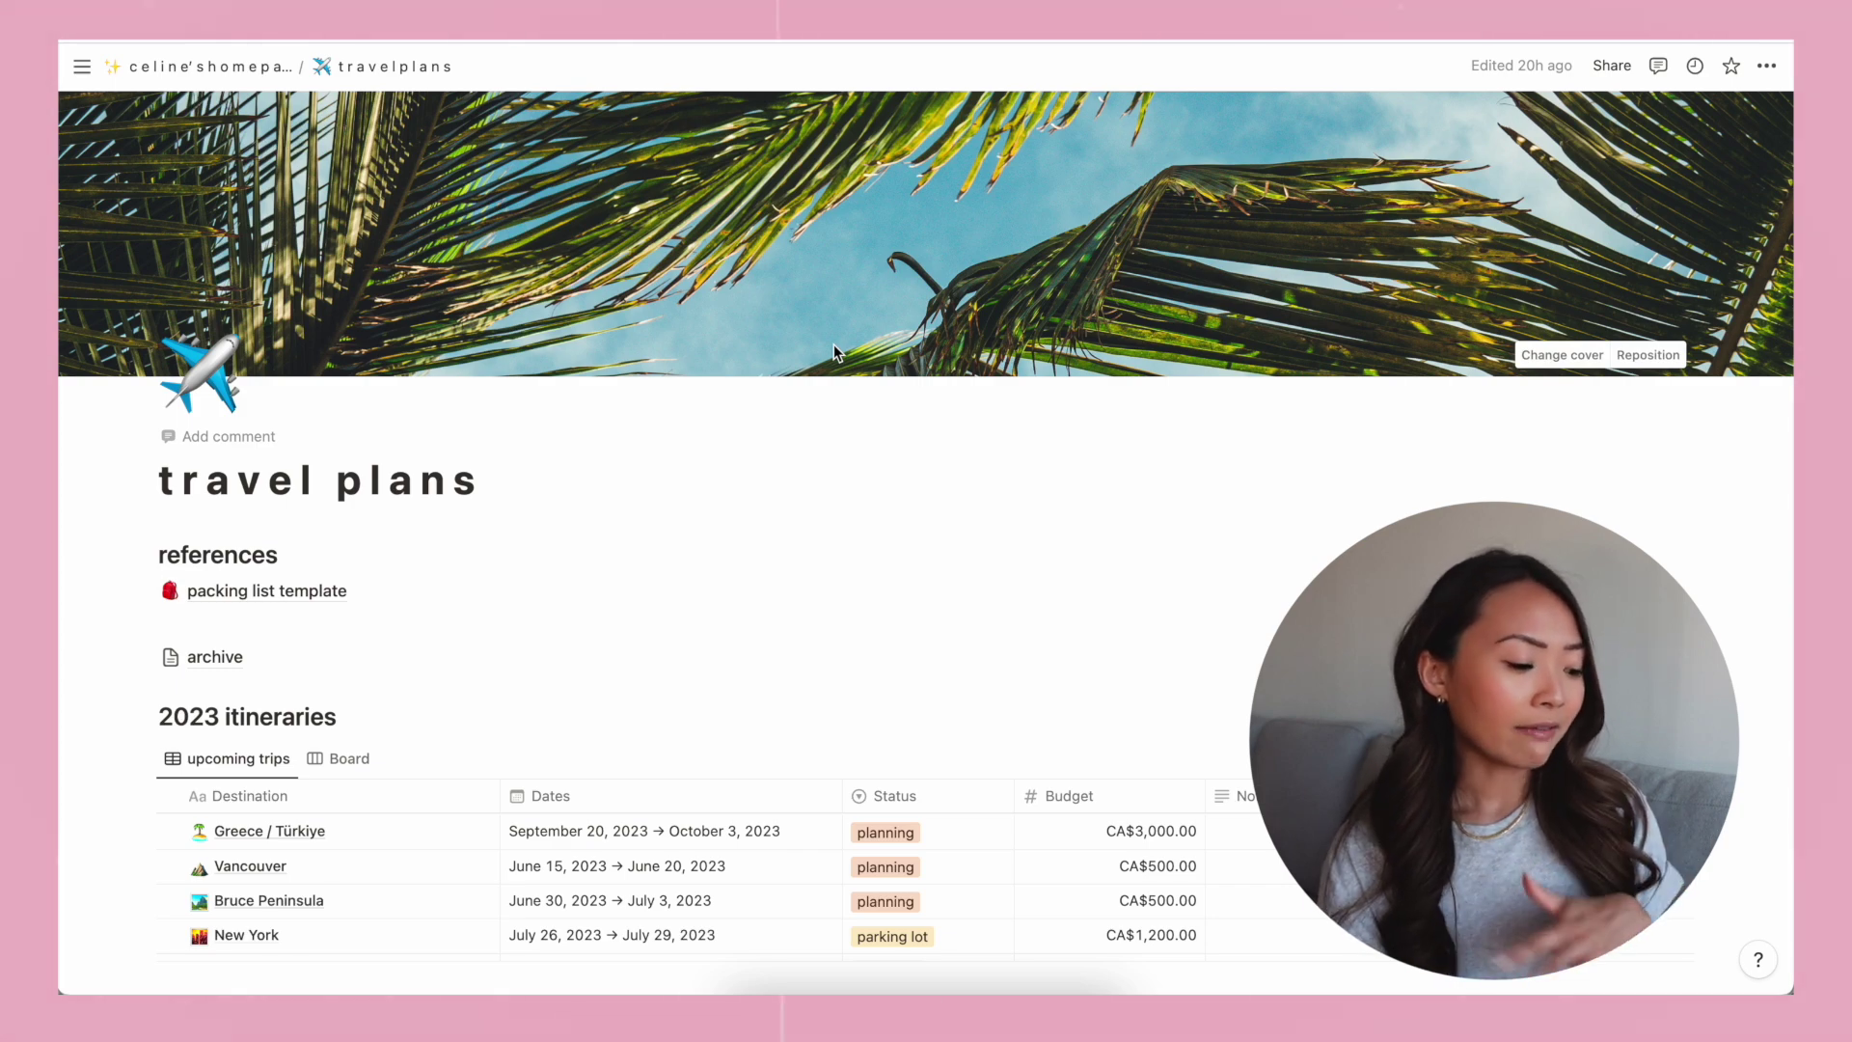
pyautogui.scroll(-3, 787, 540)
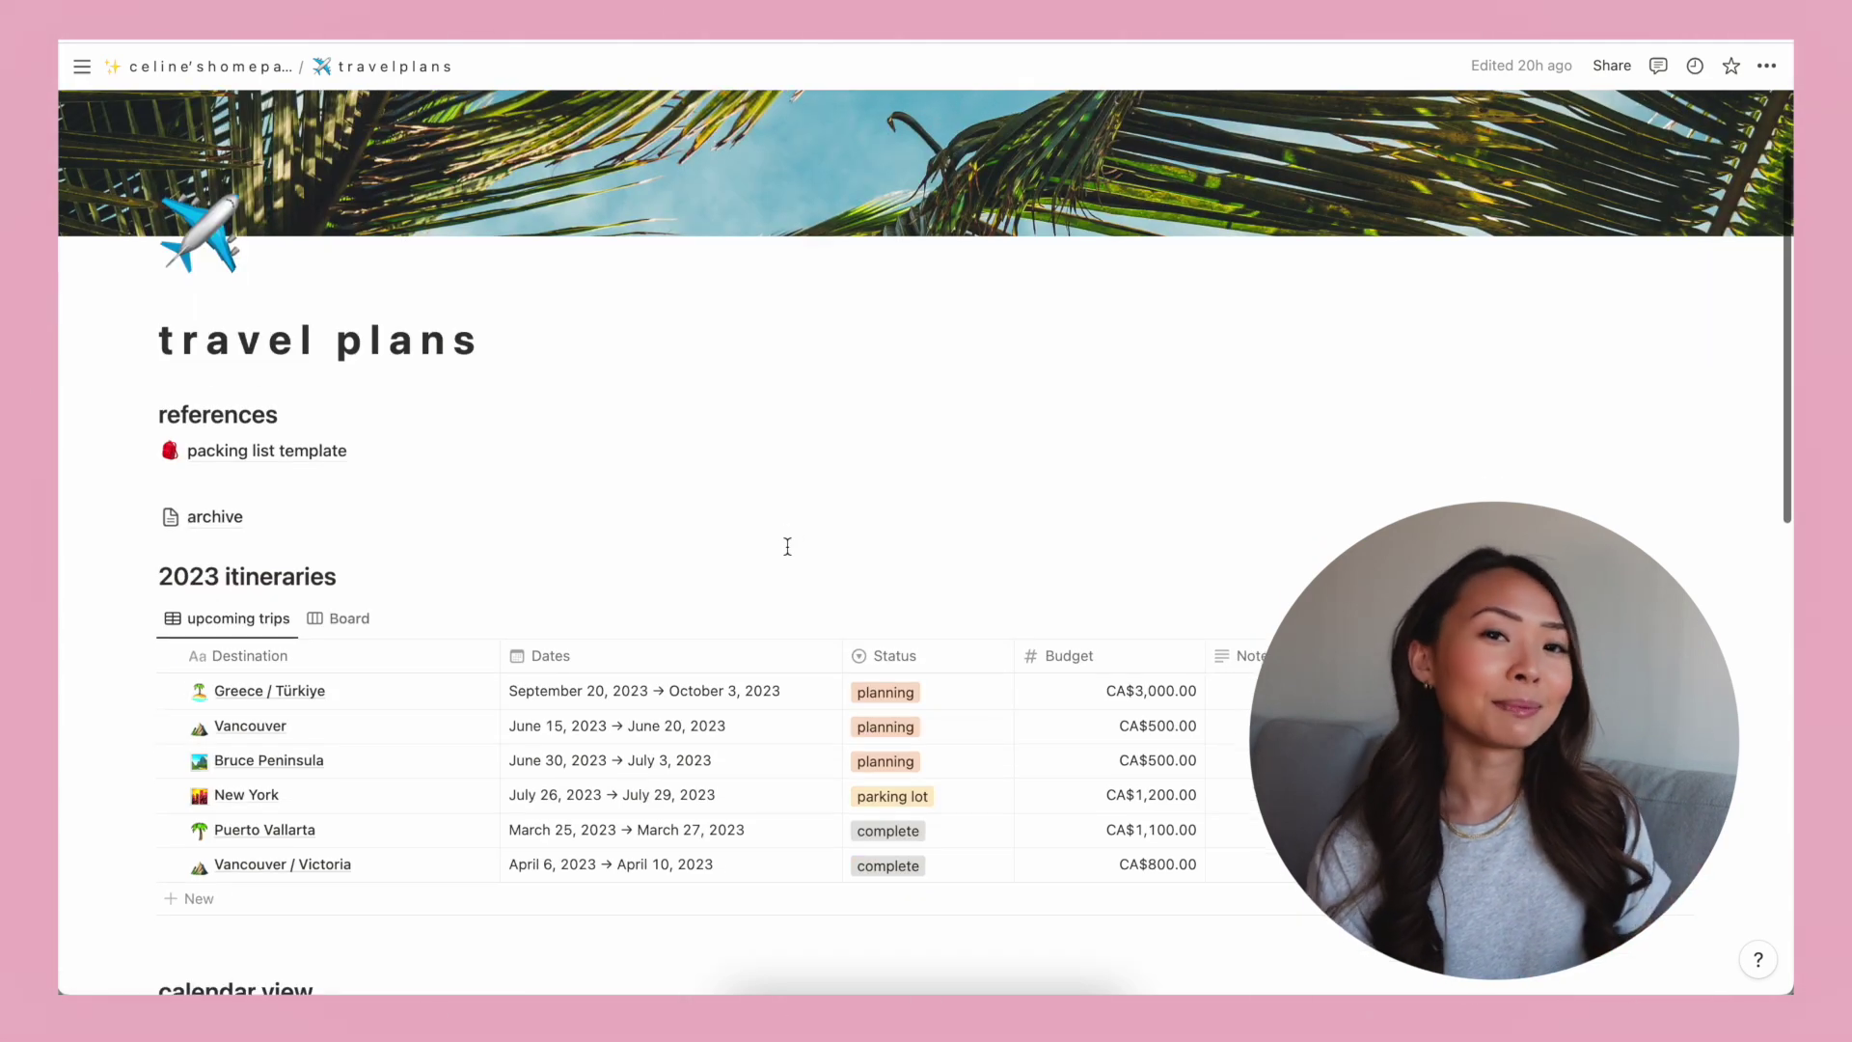
pyautogui.scroll(-2, 787, 546)
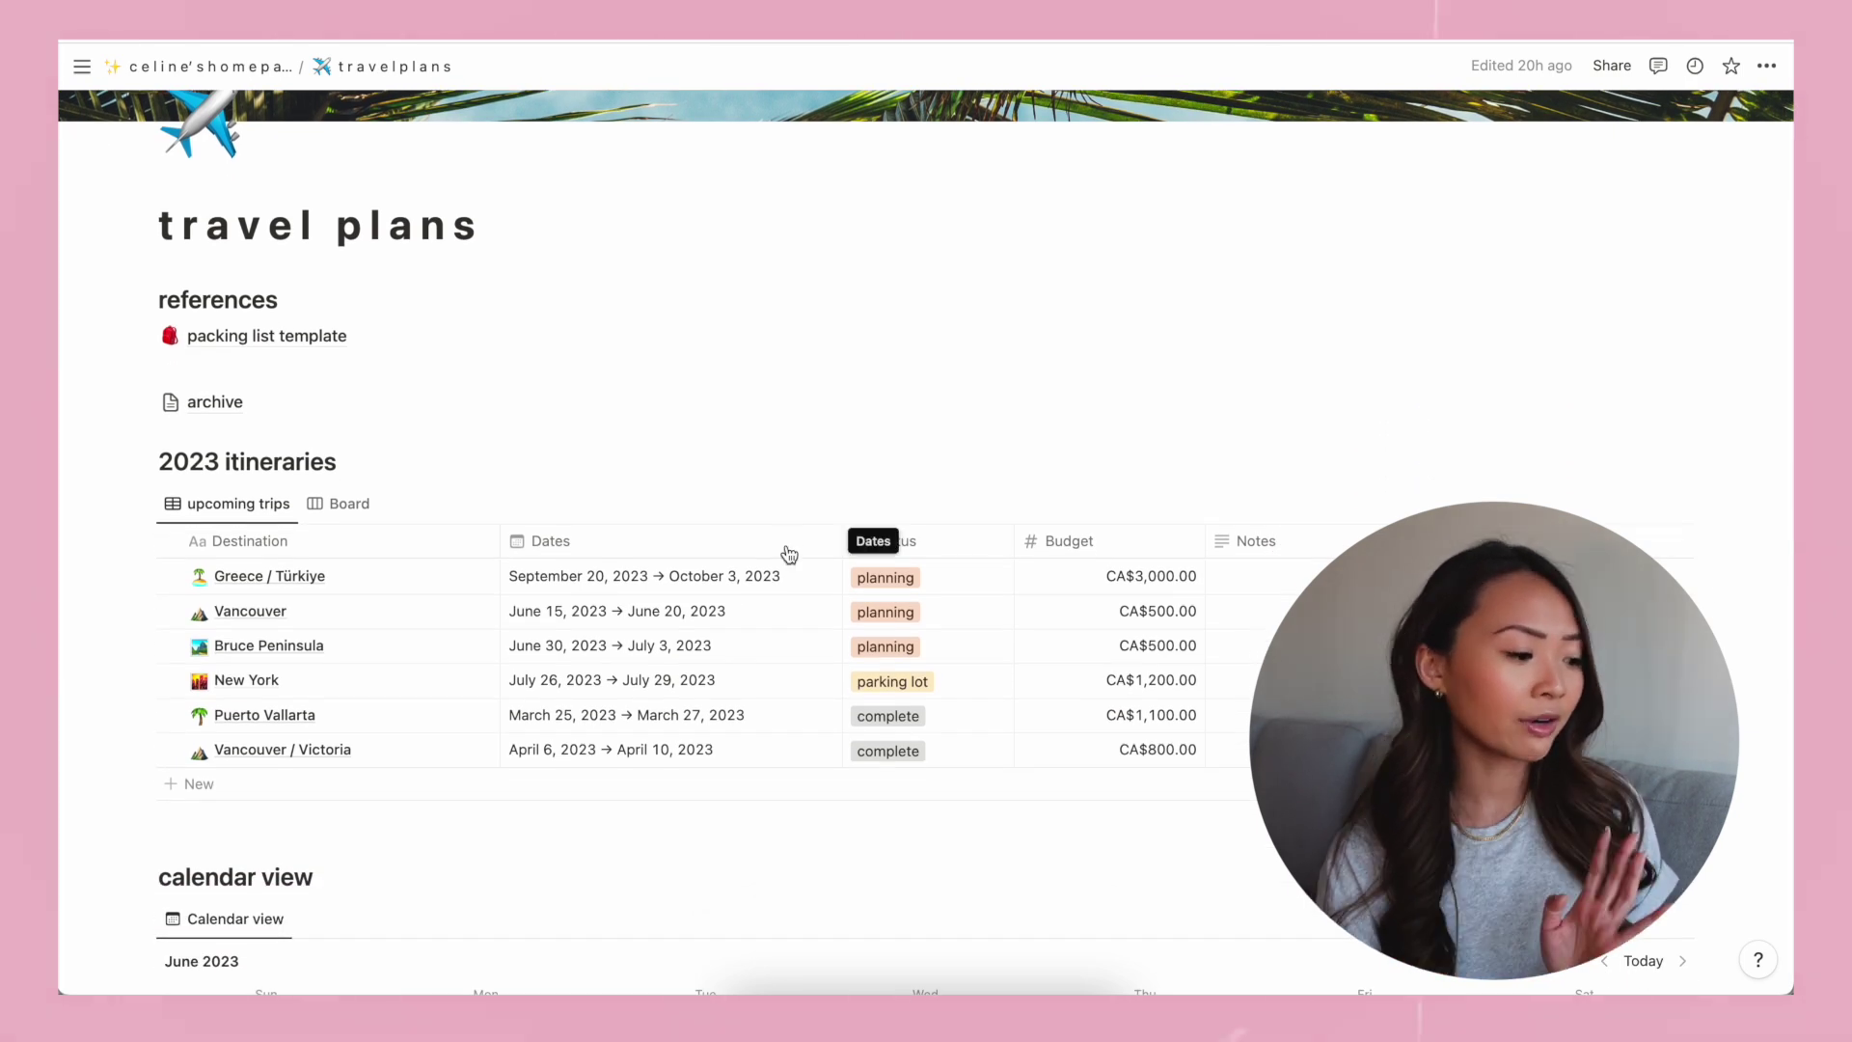
pyautogui.scroll(-1, 355, 298)
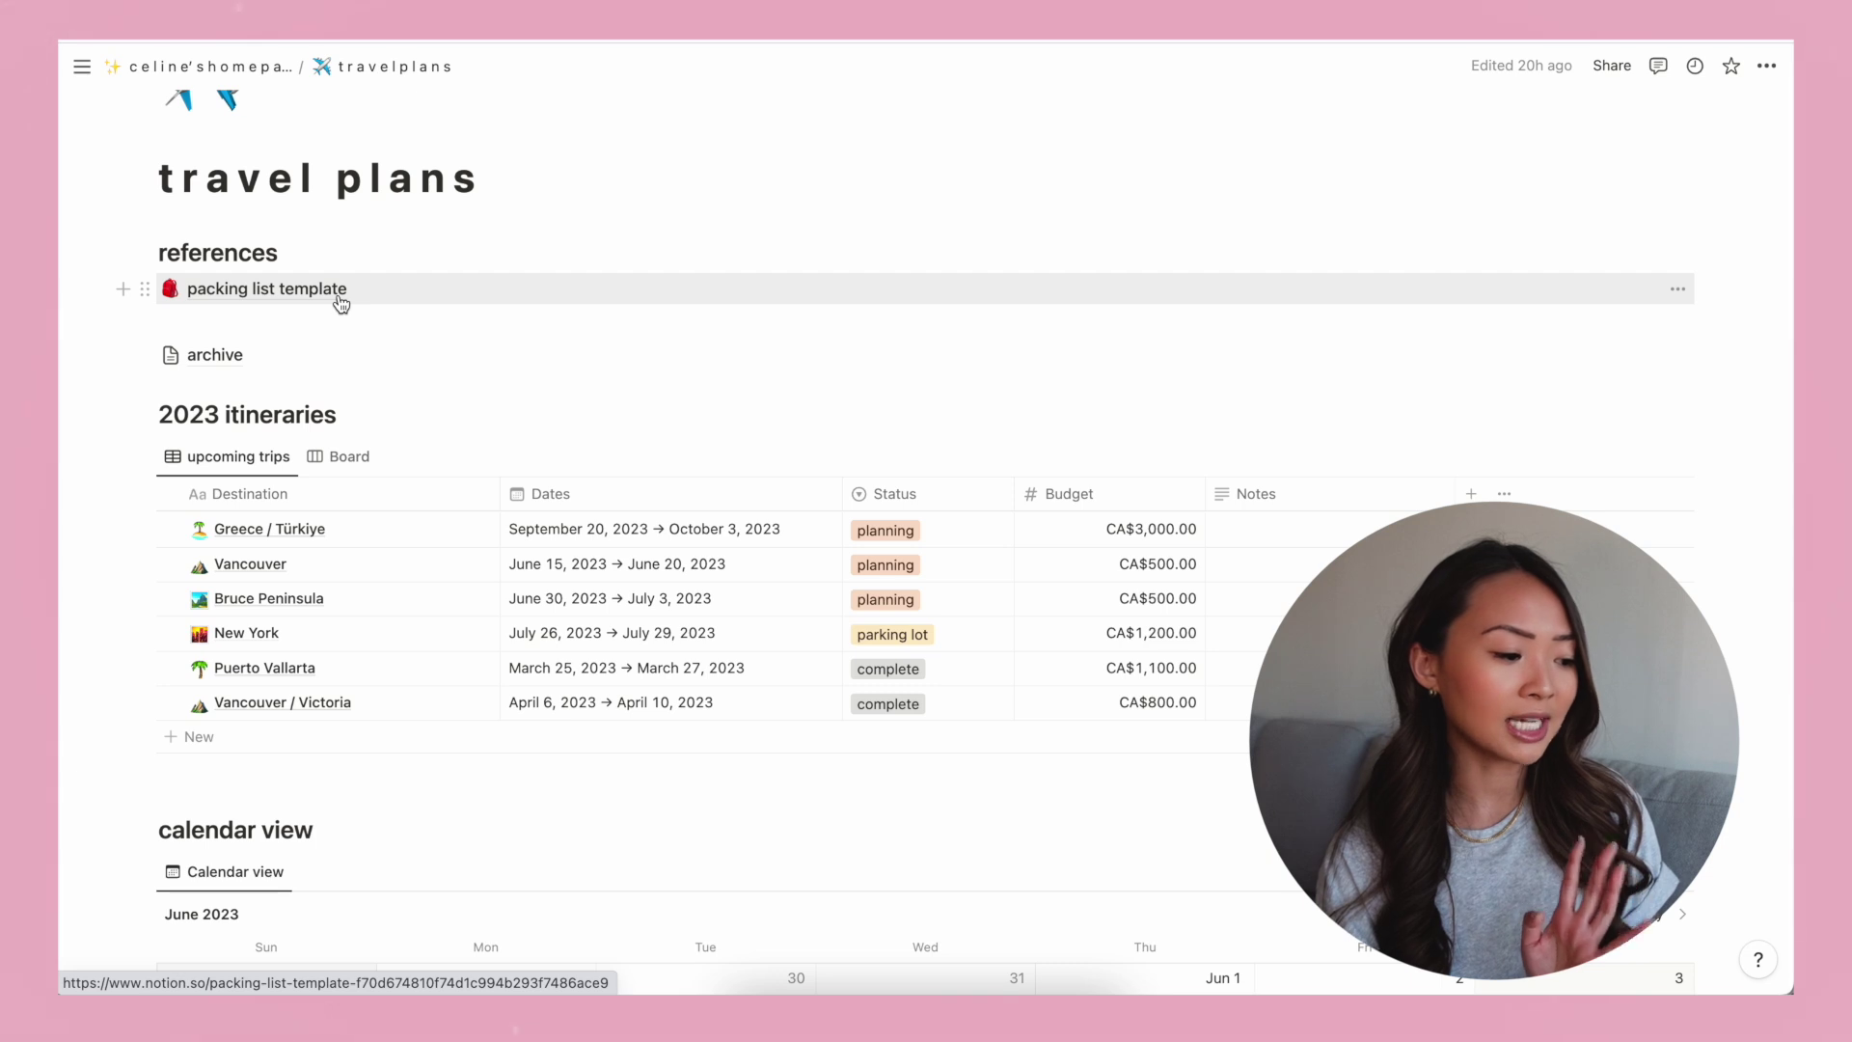
# Open the packing list template, examine its clothes, accessories, toiletries, tech and misc. checklists, and return to travel plans.
pyautogui.click(339, 304)
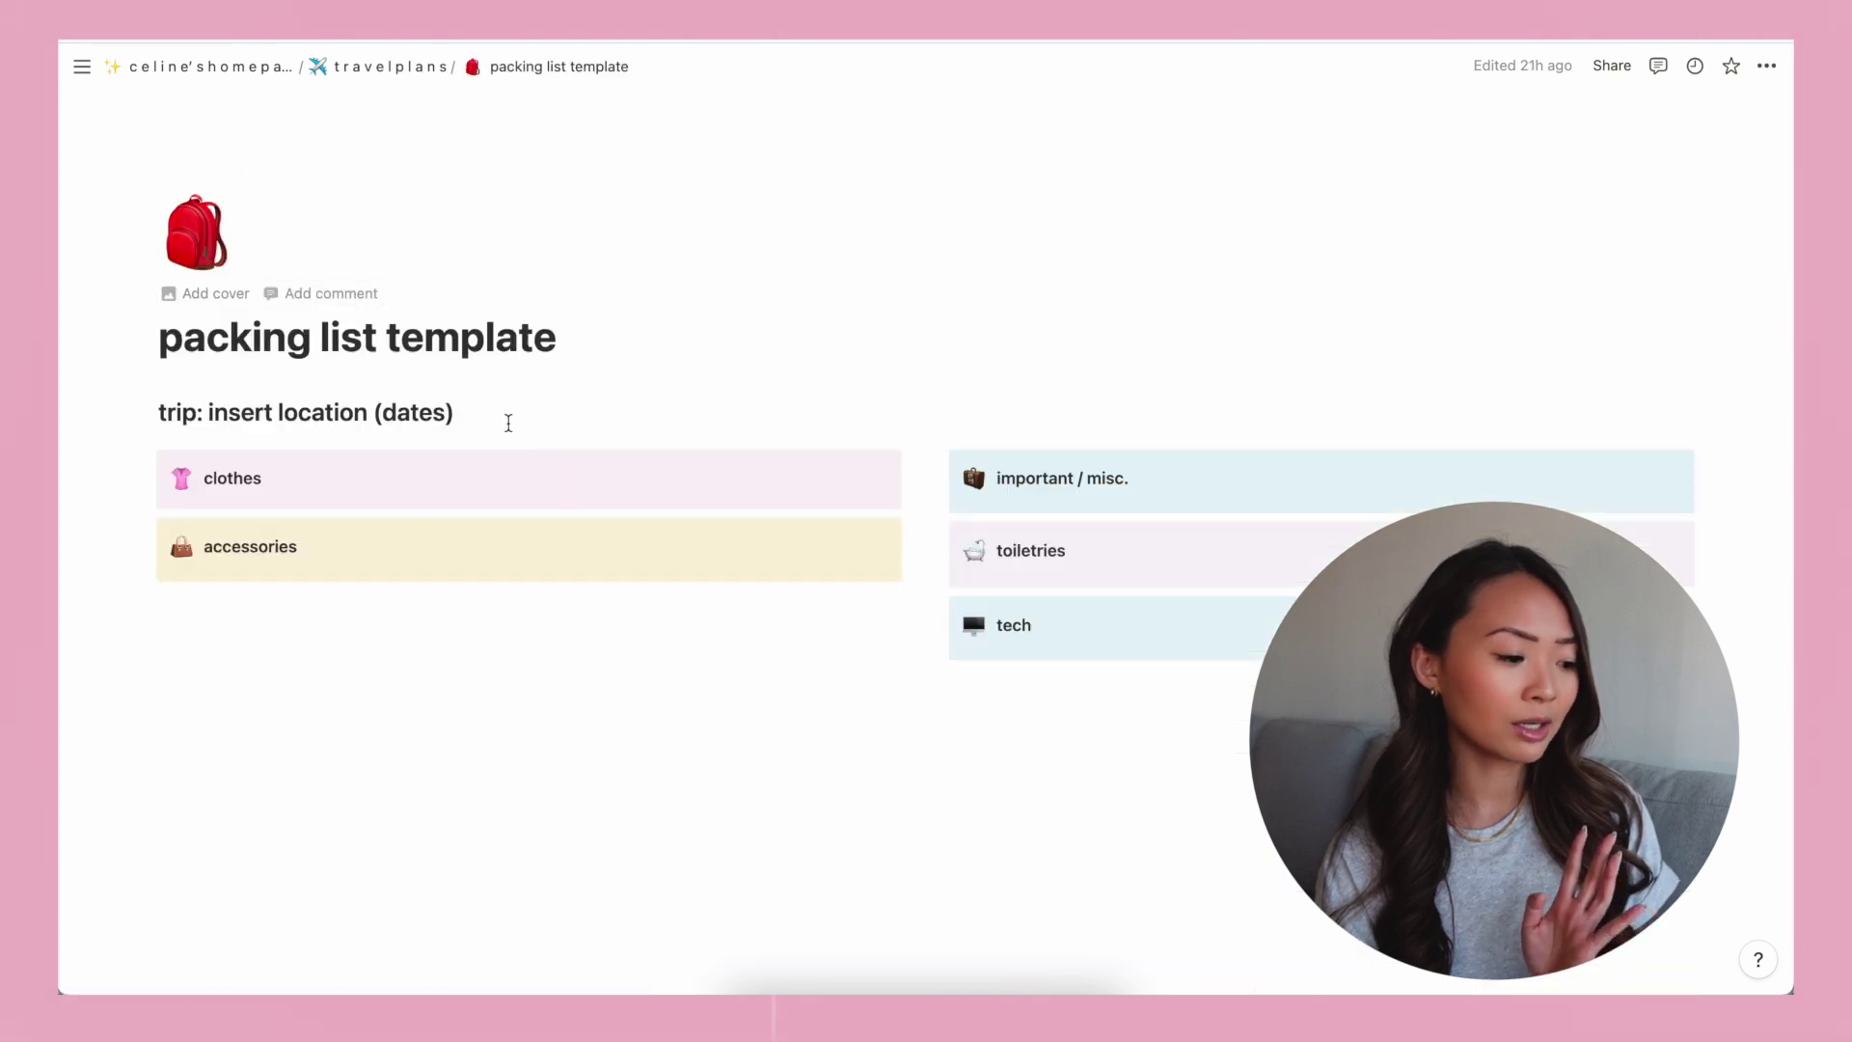
pyautogui.scroll(-3, 549, 475)
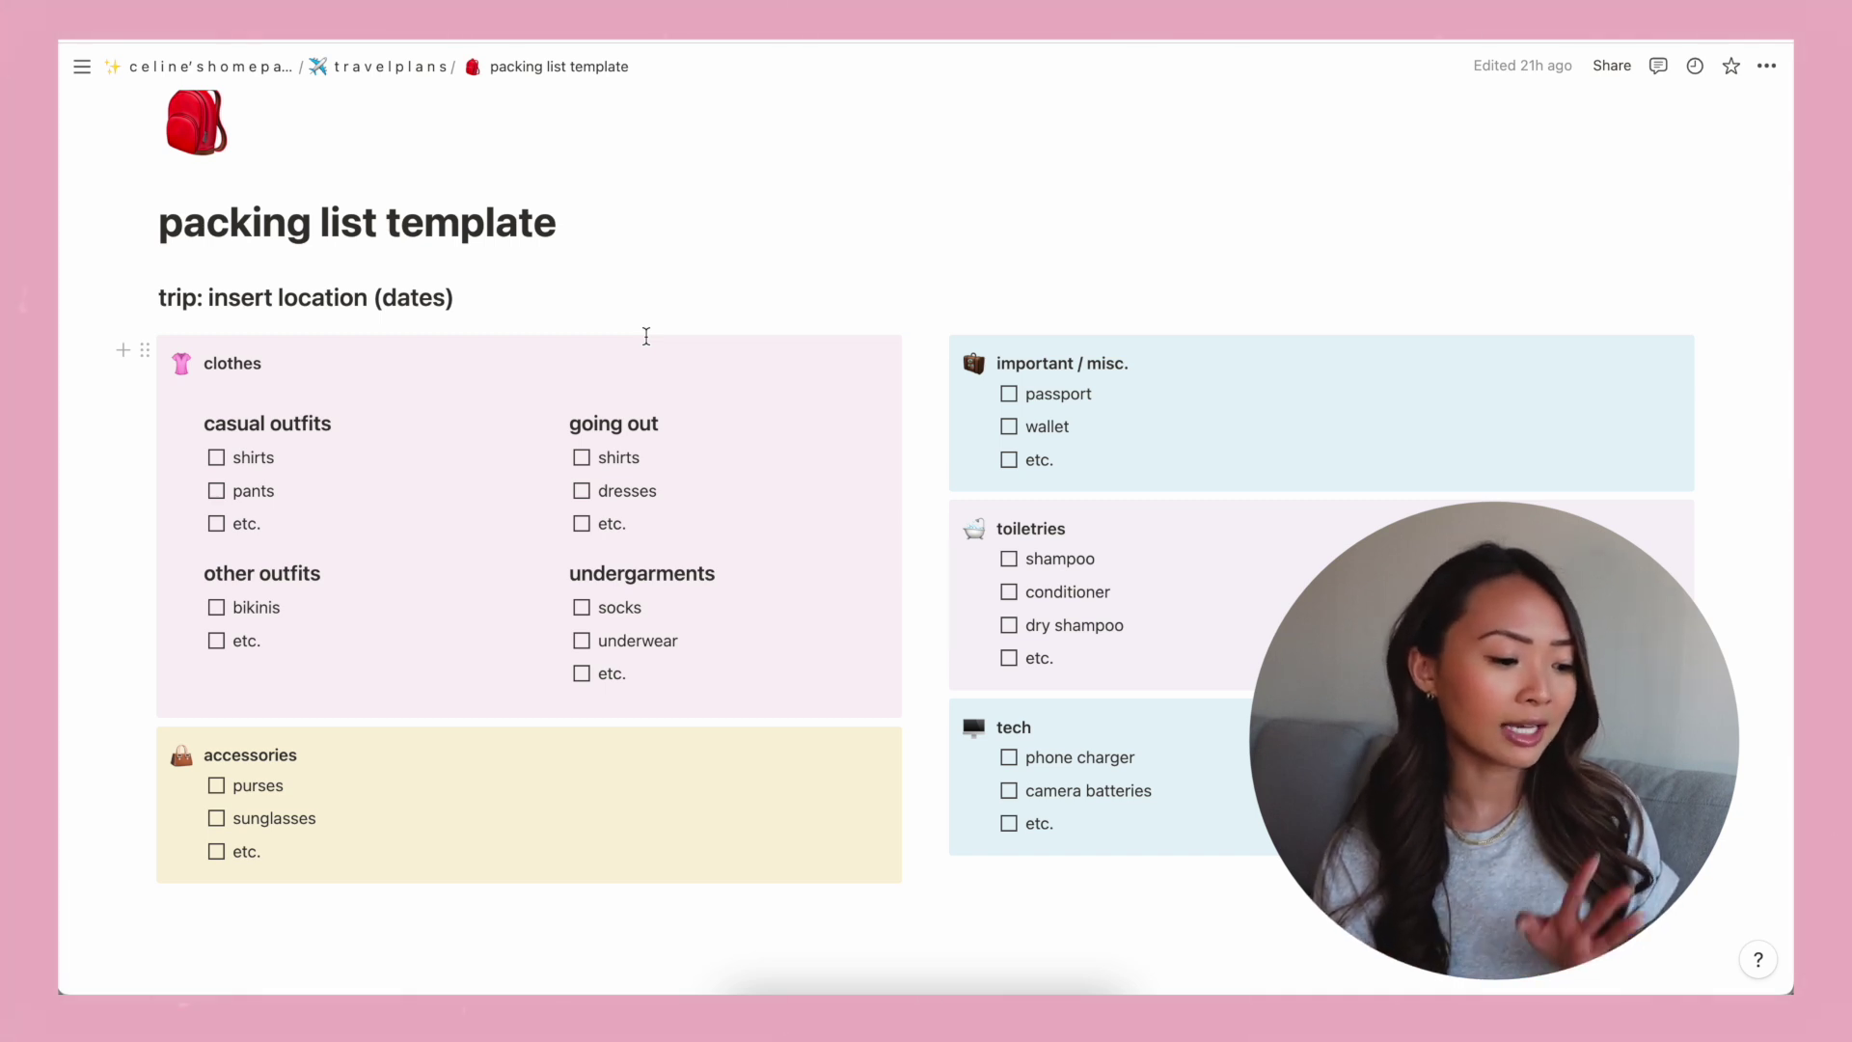
pyautogui.scroll(-1, 646, 331)
pyautogui.scroll(2, 579, 314)
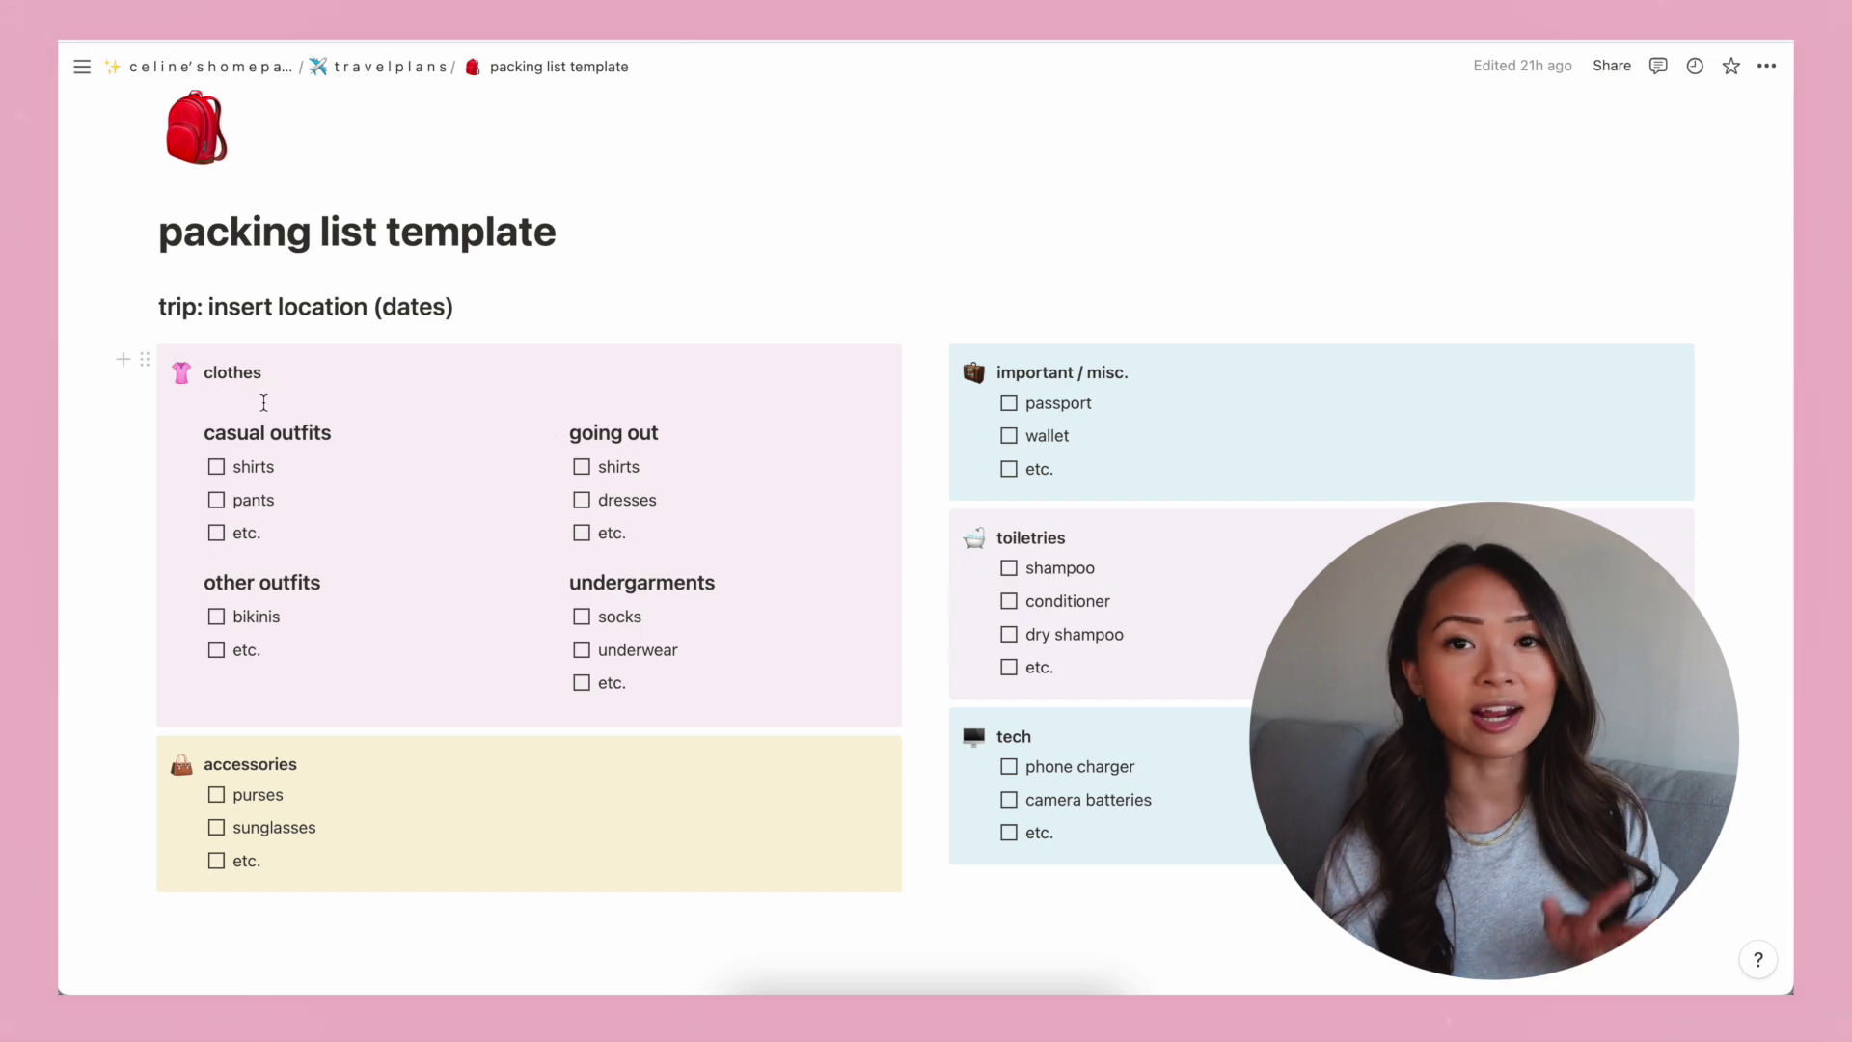
pyautogui.click(381, 65)
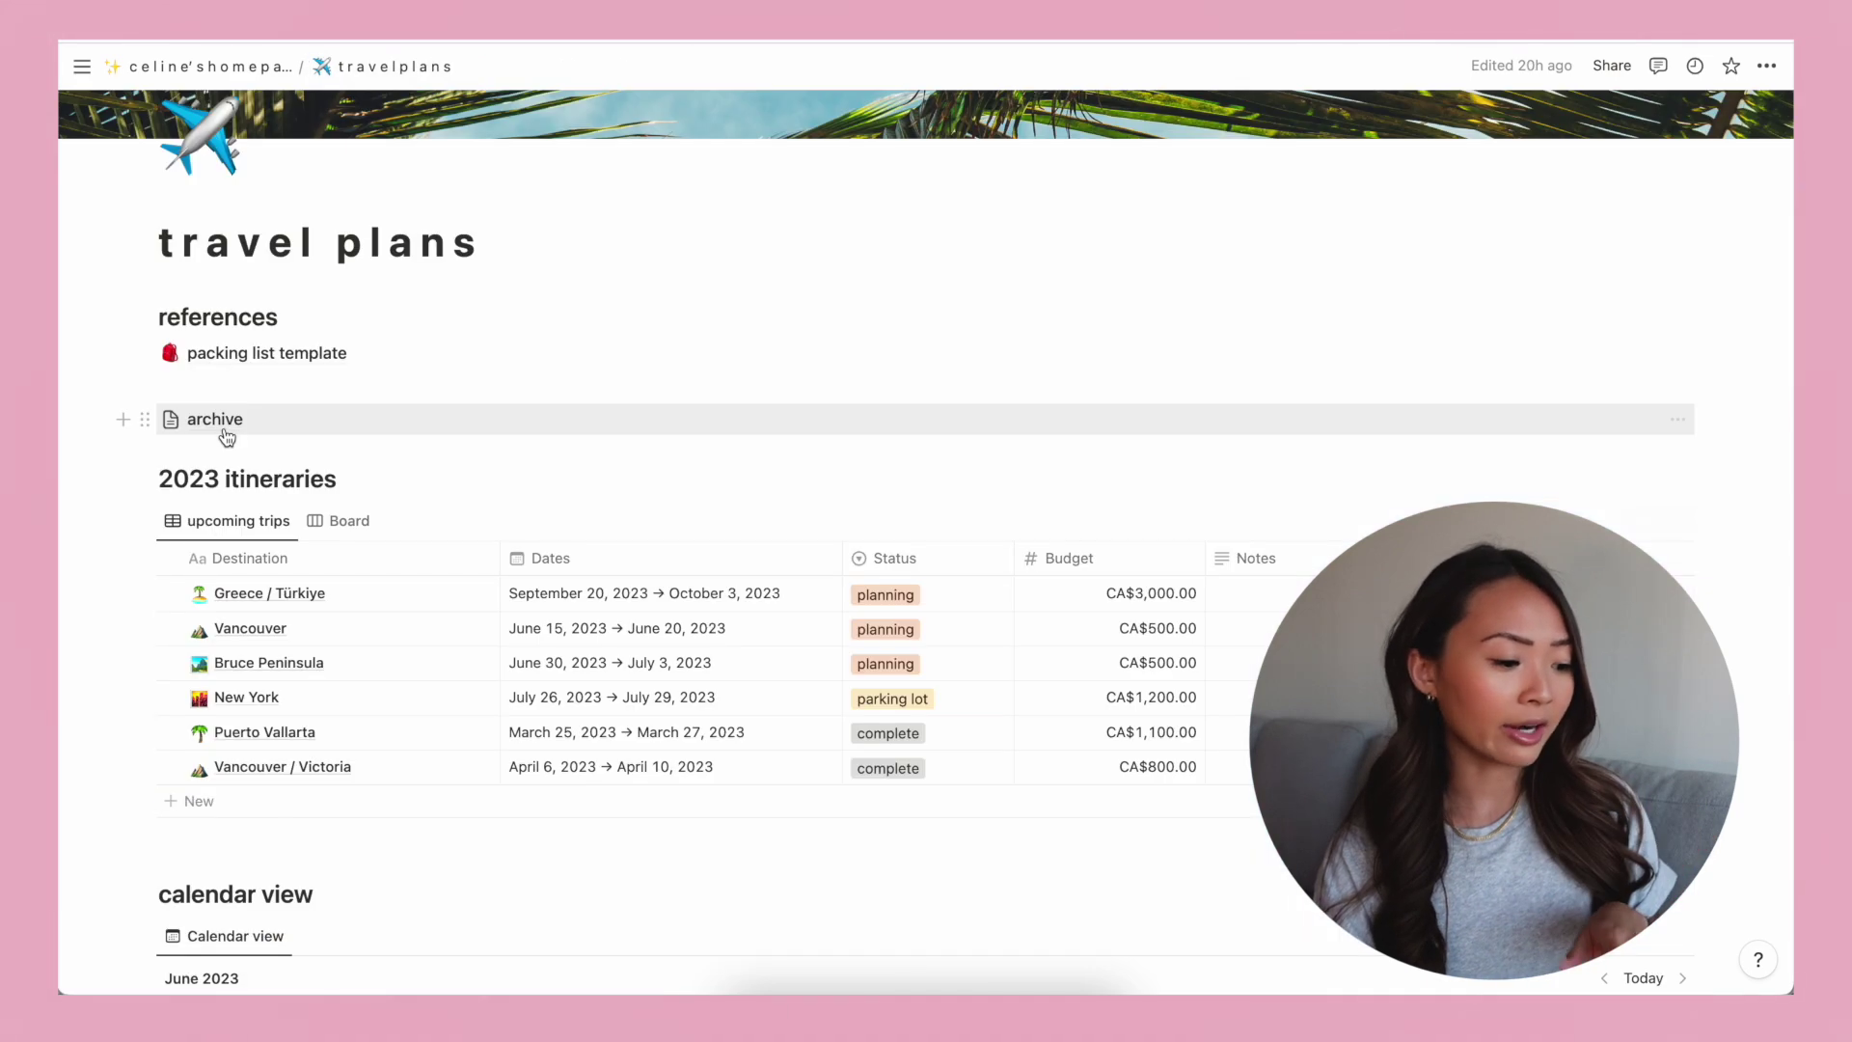
# Visit the travel archive and look over the 2023 itineraries and calendar view of the travel plans page.
pyautogui.click(221, 429)
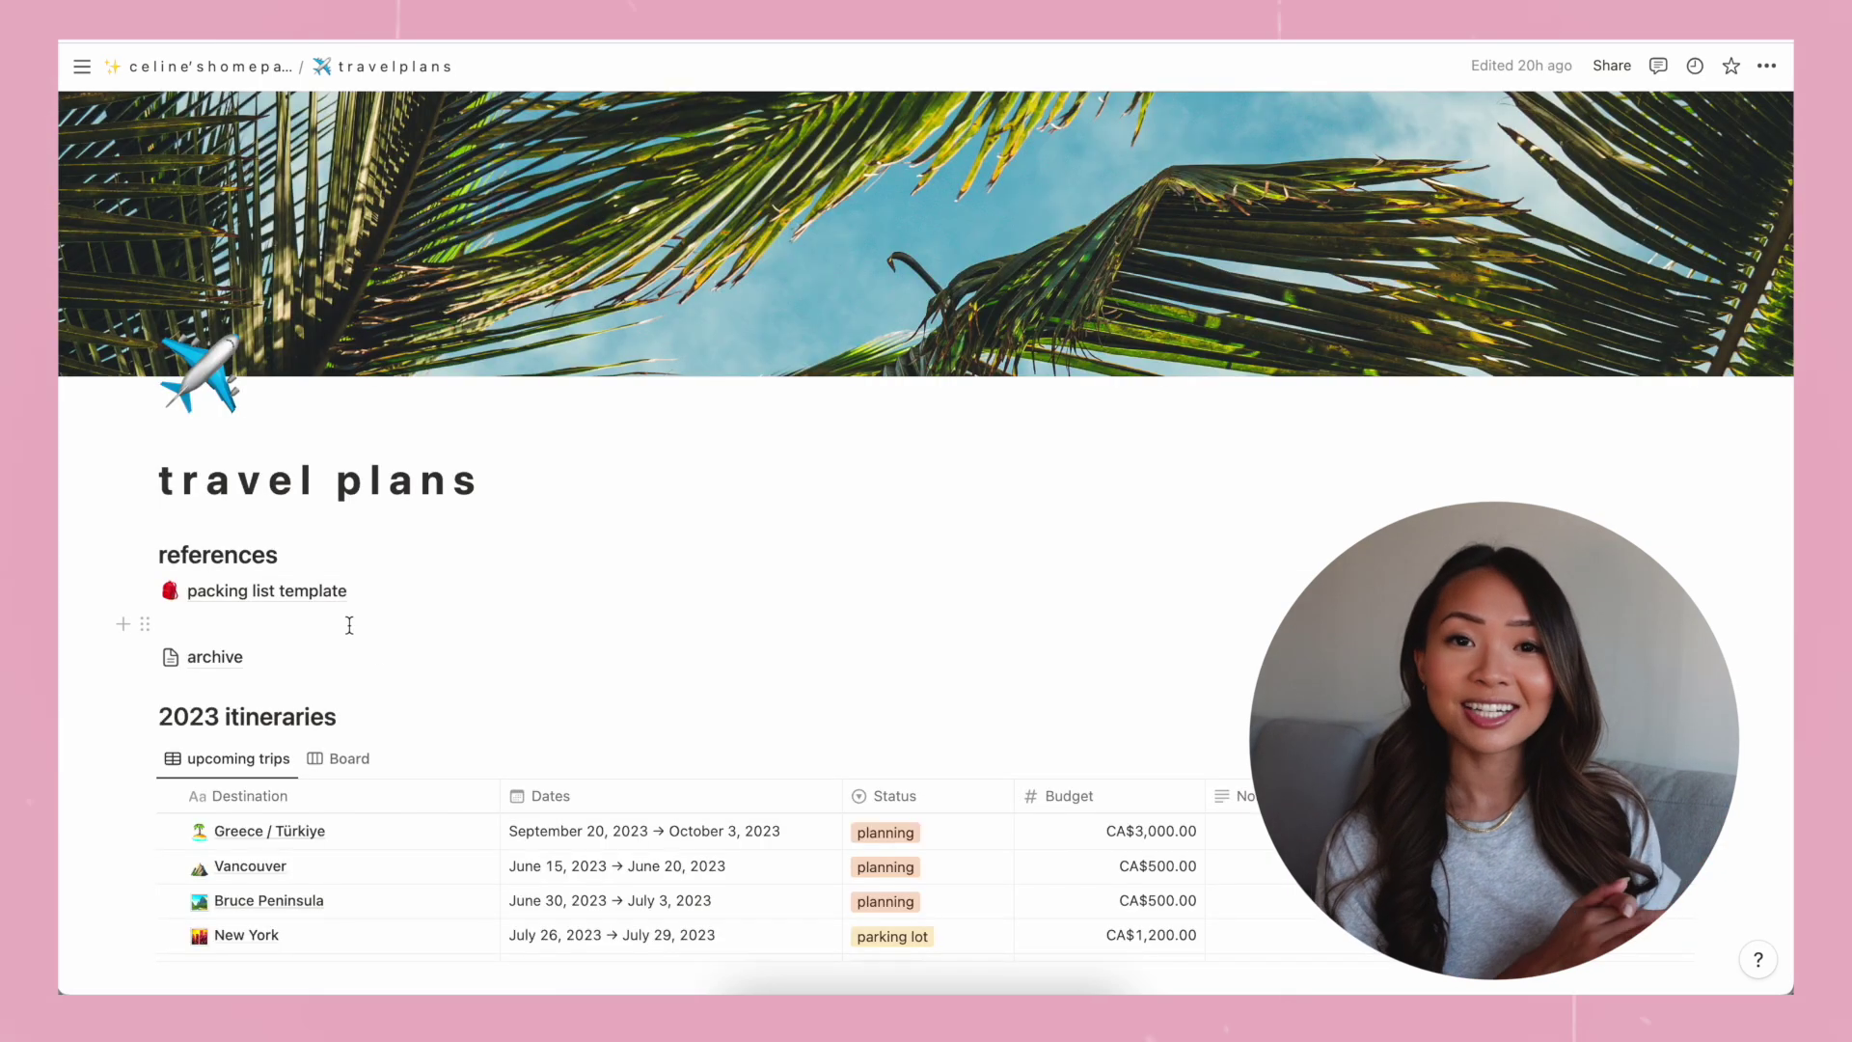
pyautogui.scroll(-7, 349, 625)
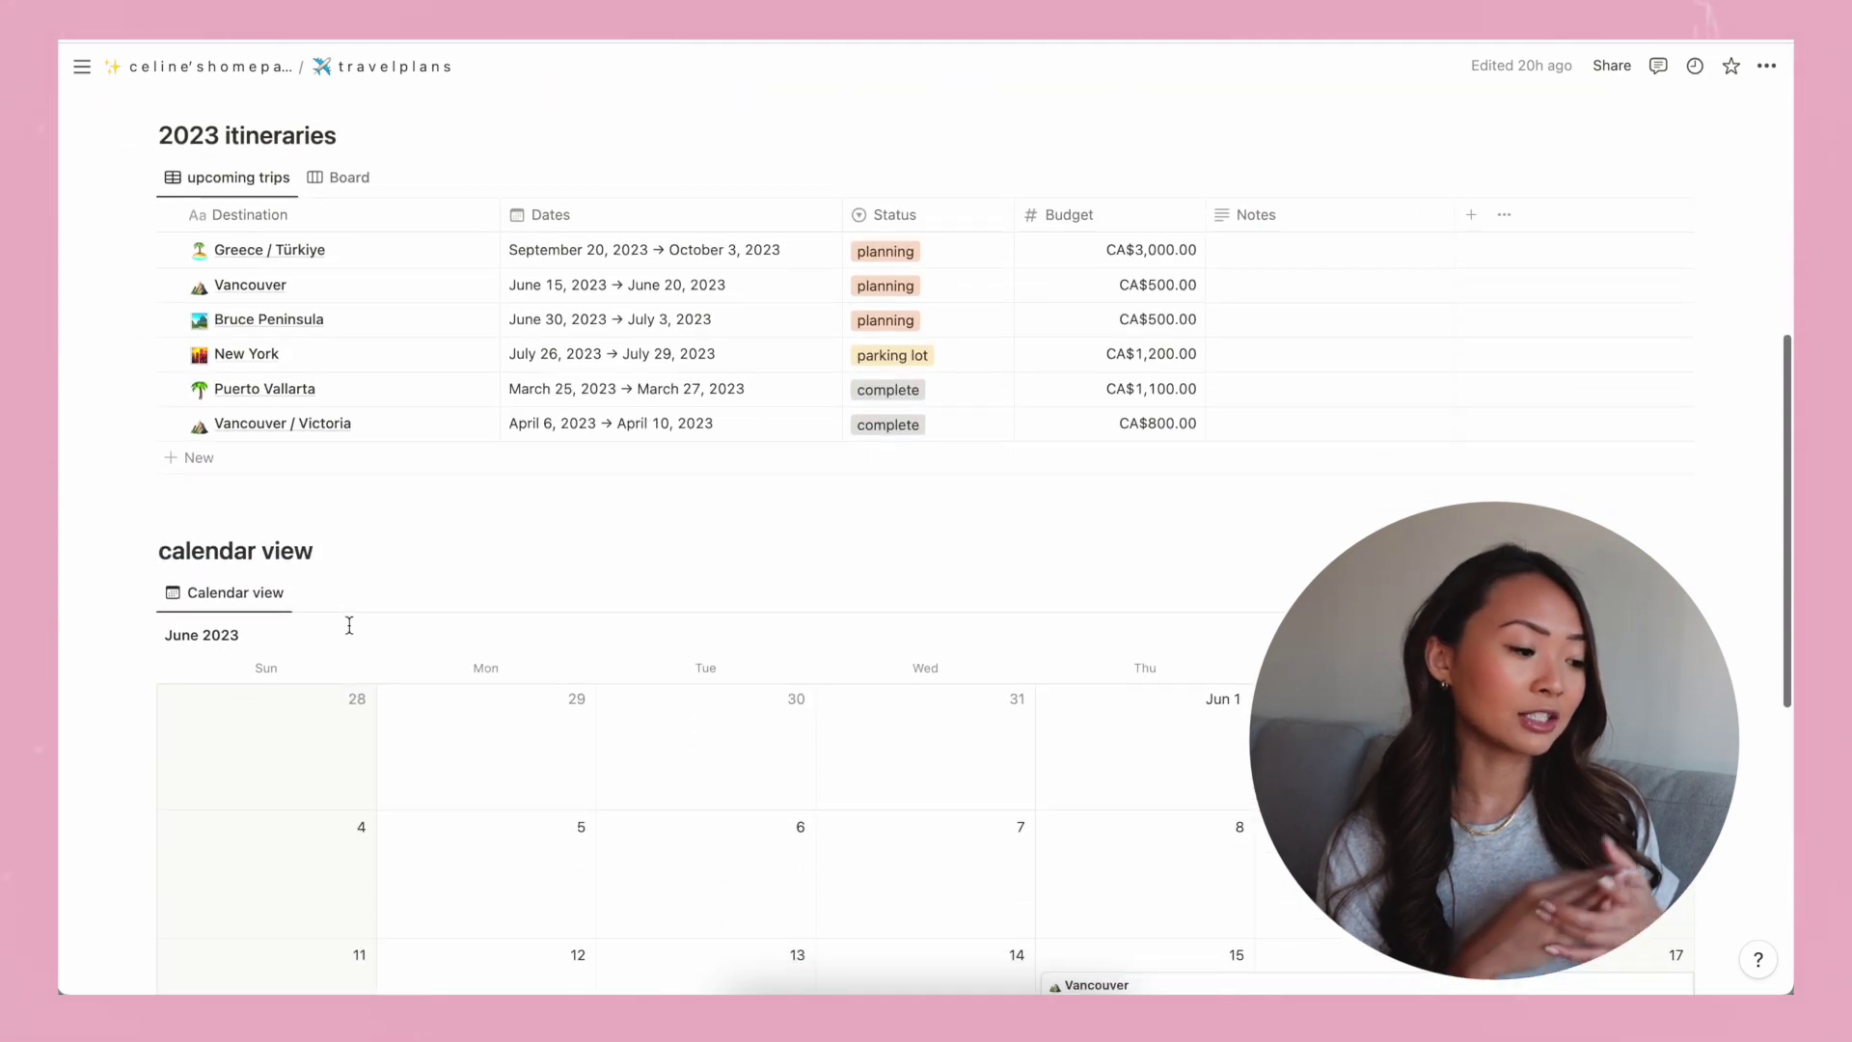
pyautogui.scroll(2, 351, 627)
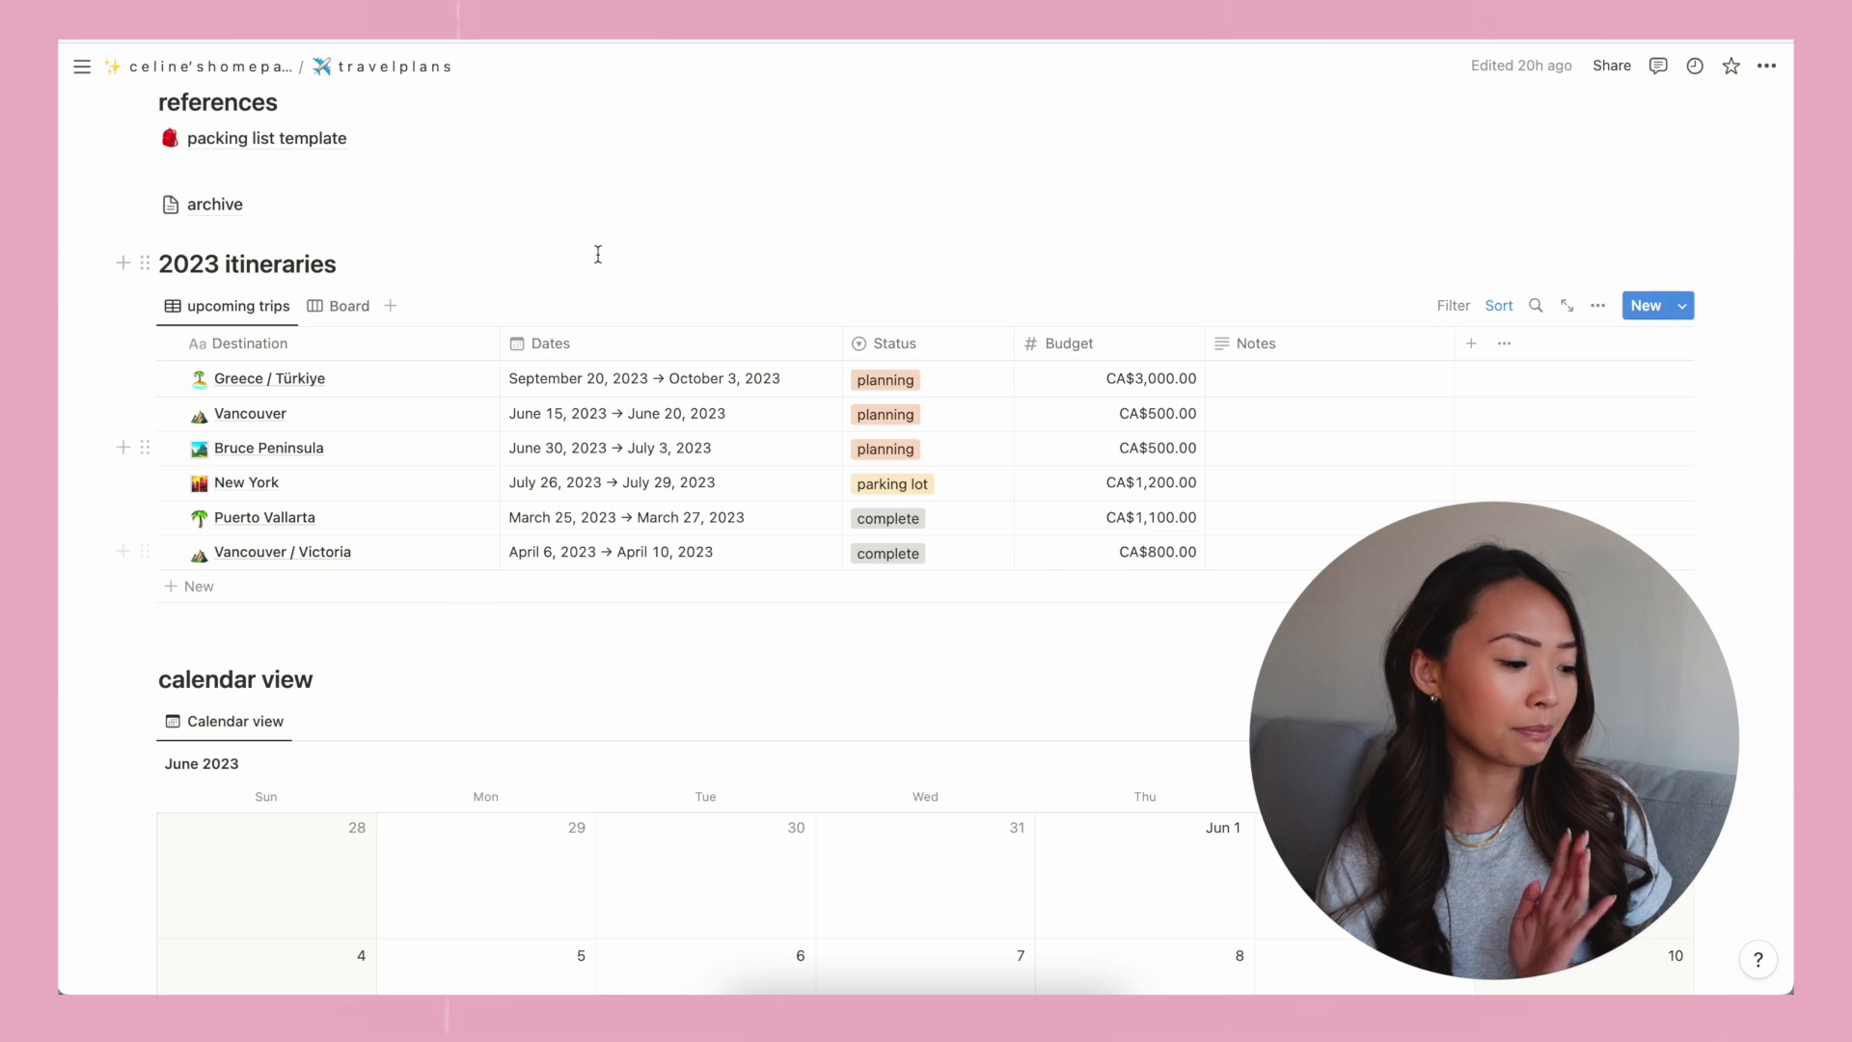
# Check the 2023 itineraries as a board grouped by status, and switch back to the upcoming trips table.
pyautogui.click(339, 305)
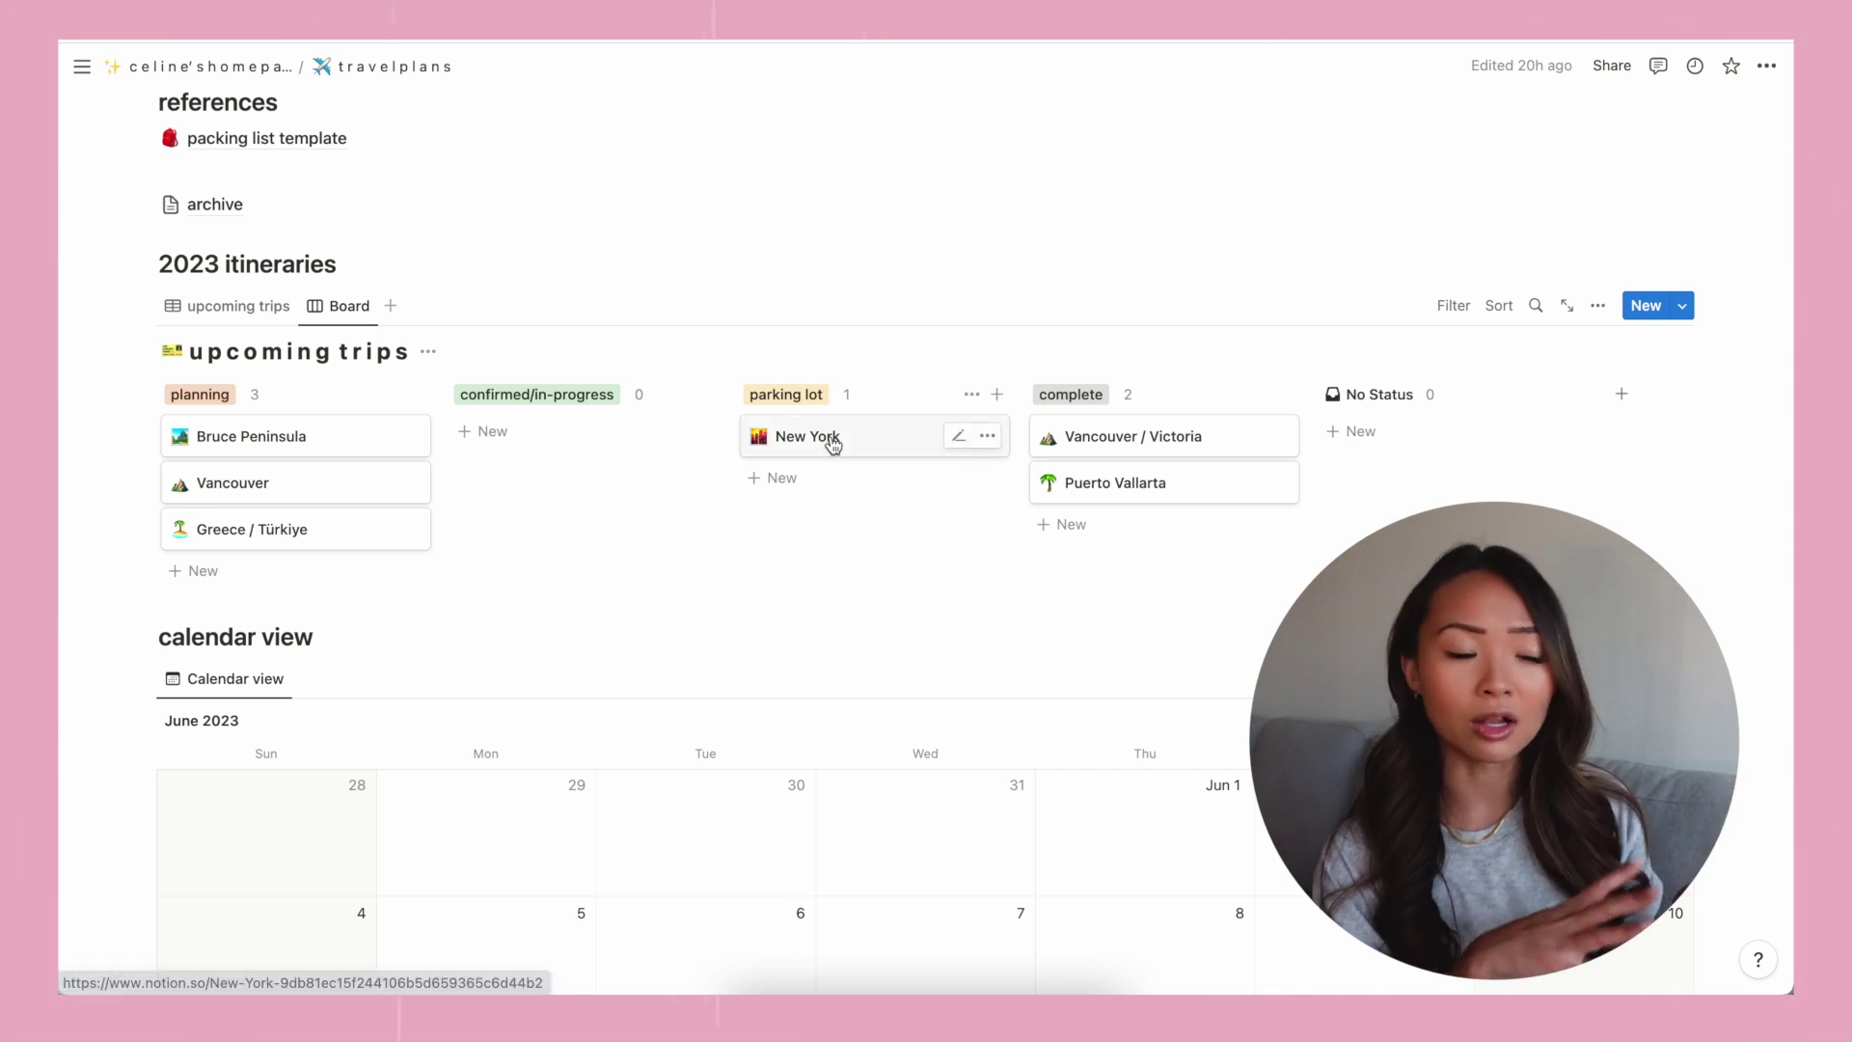
pyautogui.click(222, 307)
pyautogui.scroll(-2, 319, 593)
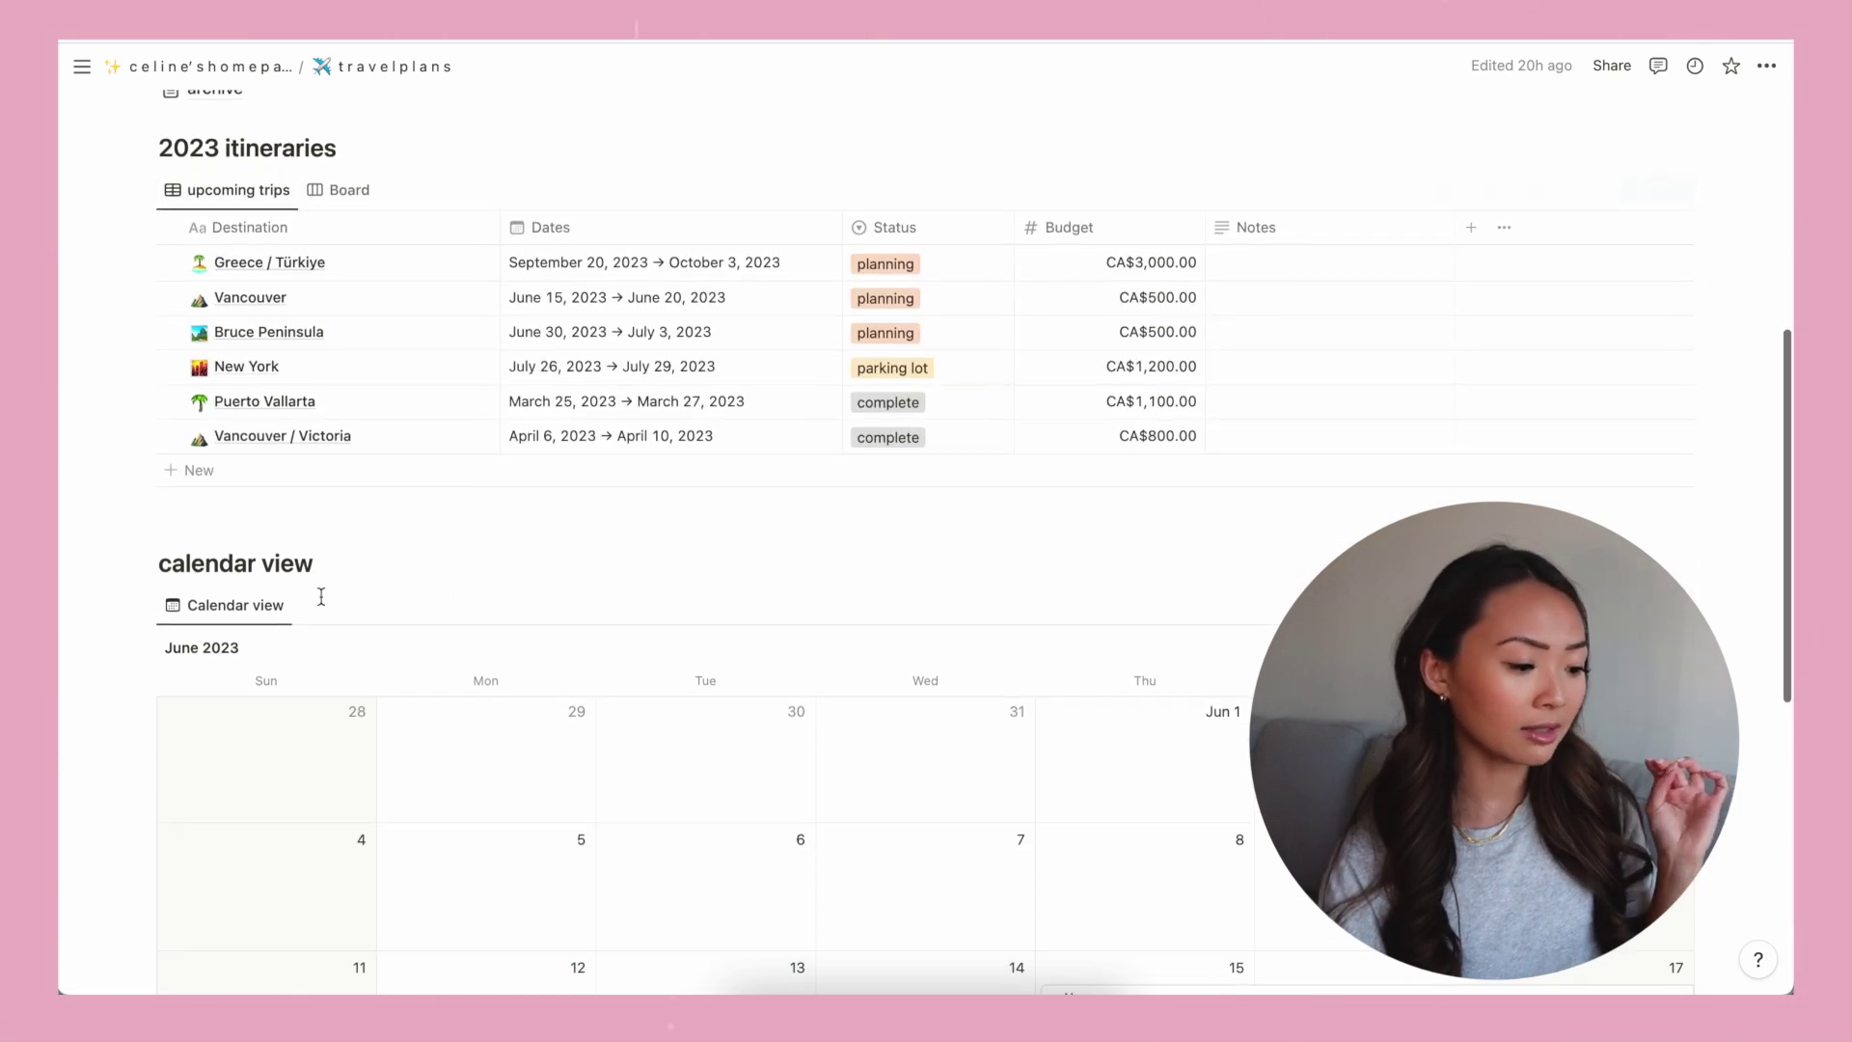
# Open the Greece / Türkiye trip from the upcoming trips table as a full page and look over its properties and sections.
pyautogui.moveTo(446, 265)
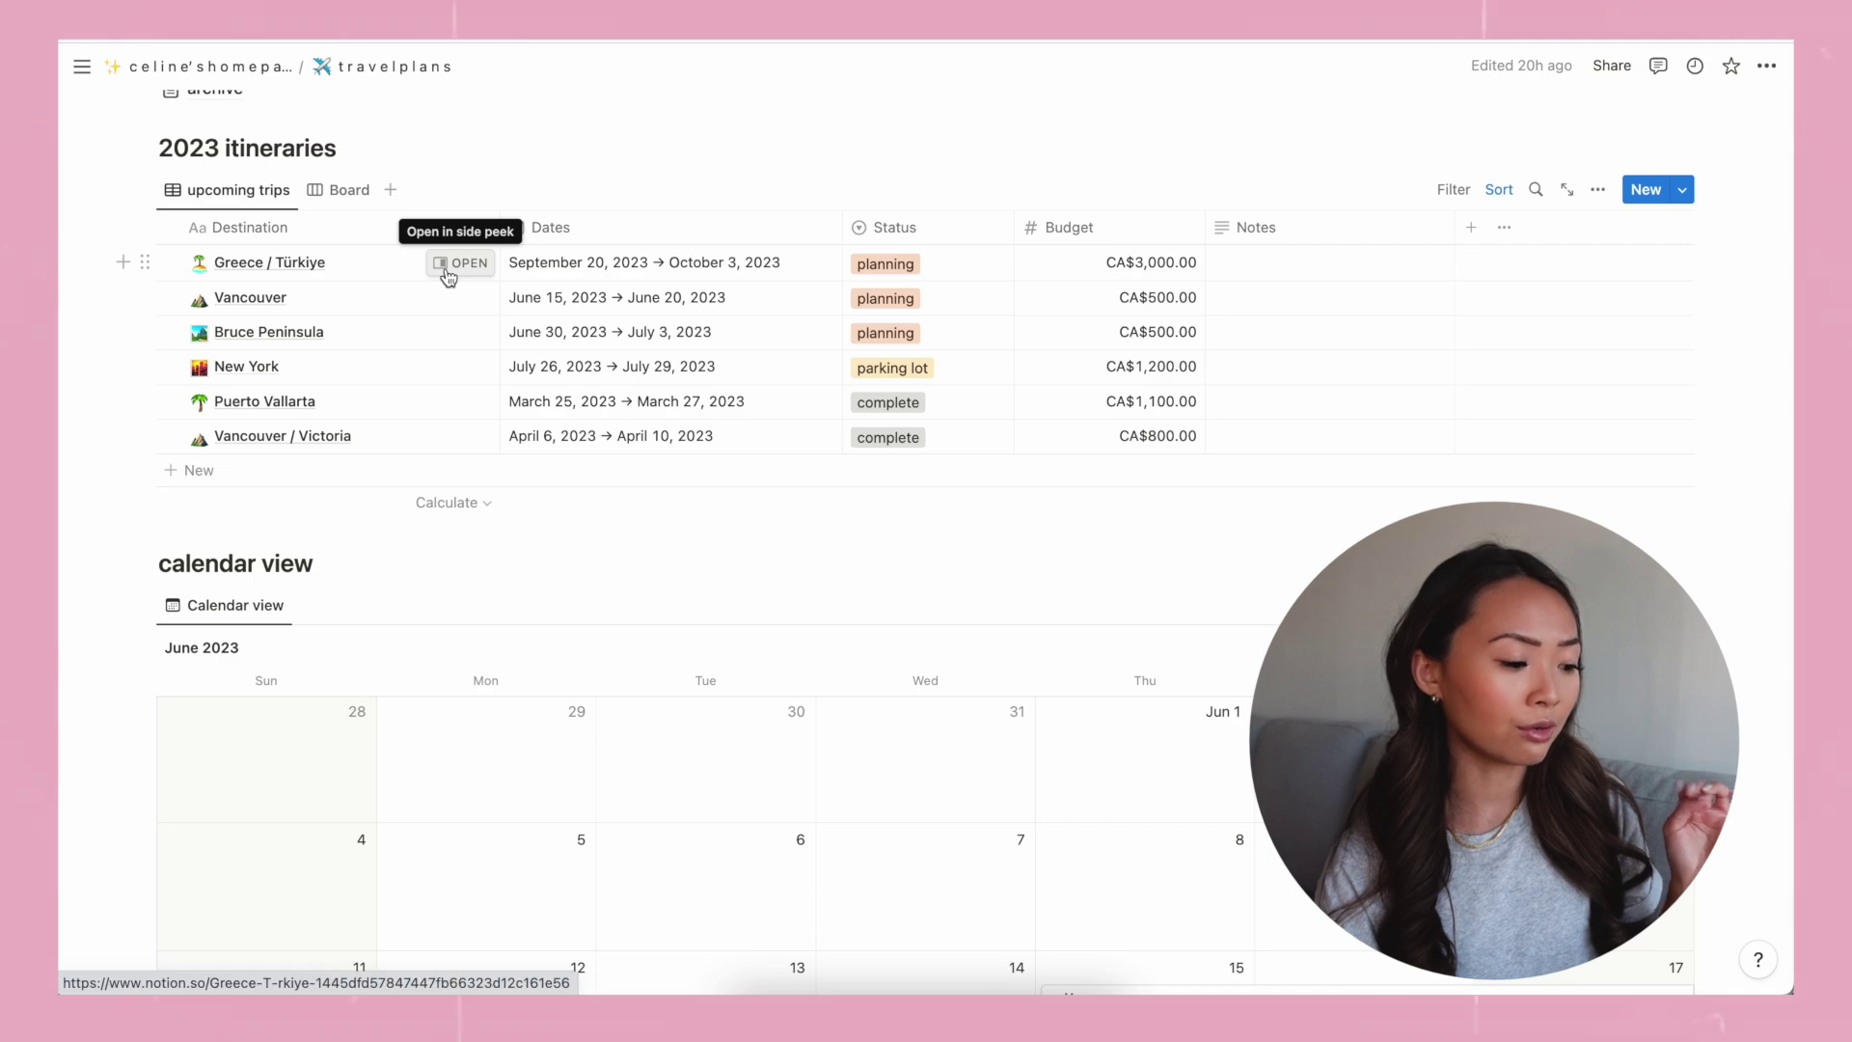
pyautogui.click(447, 275)
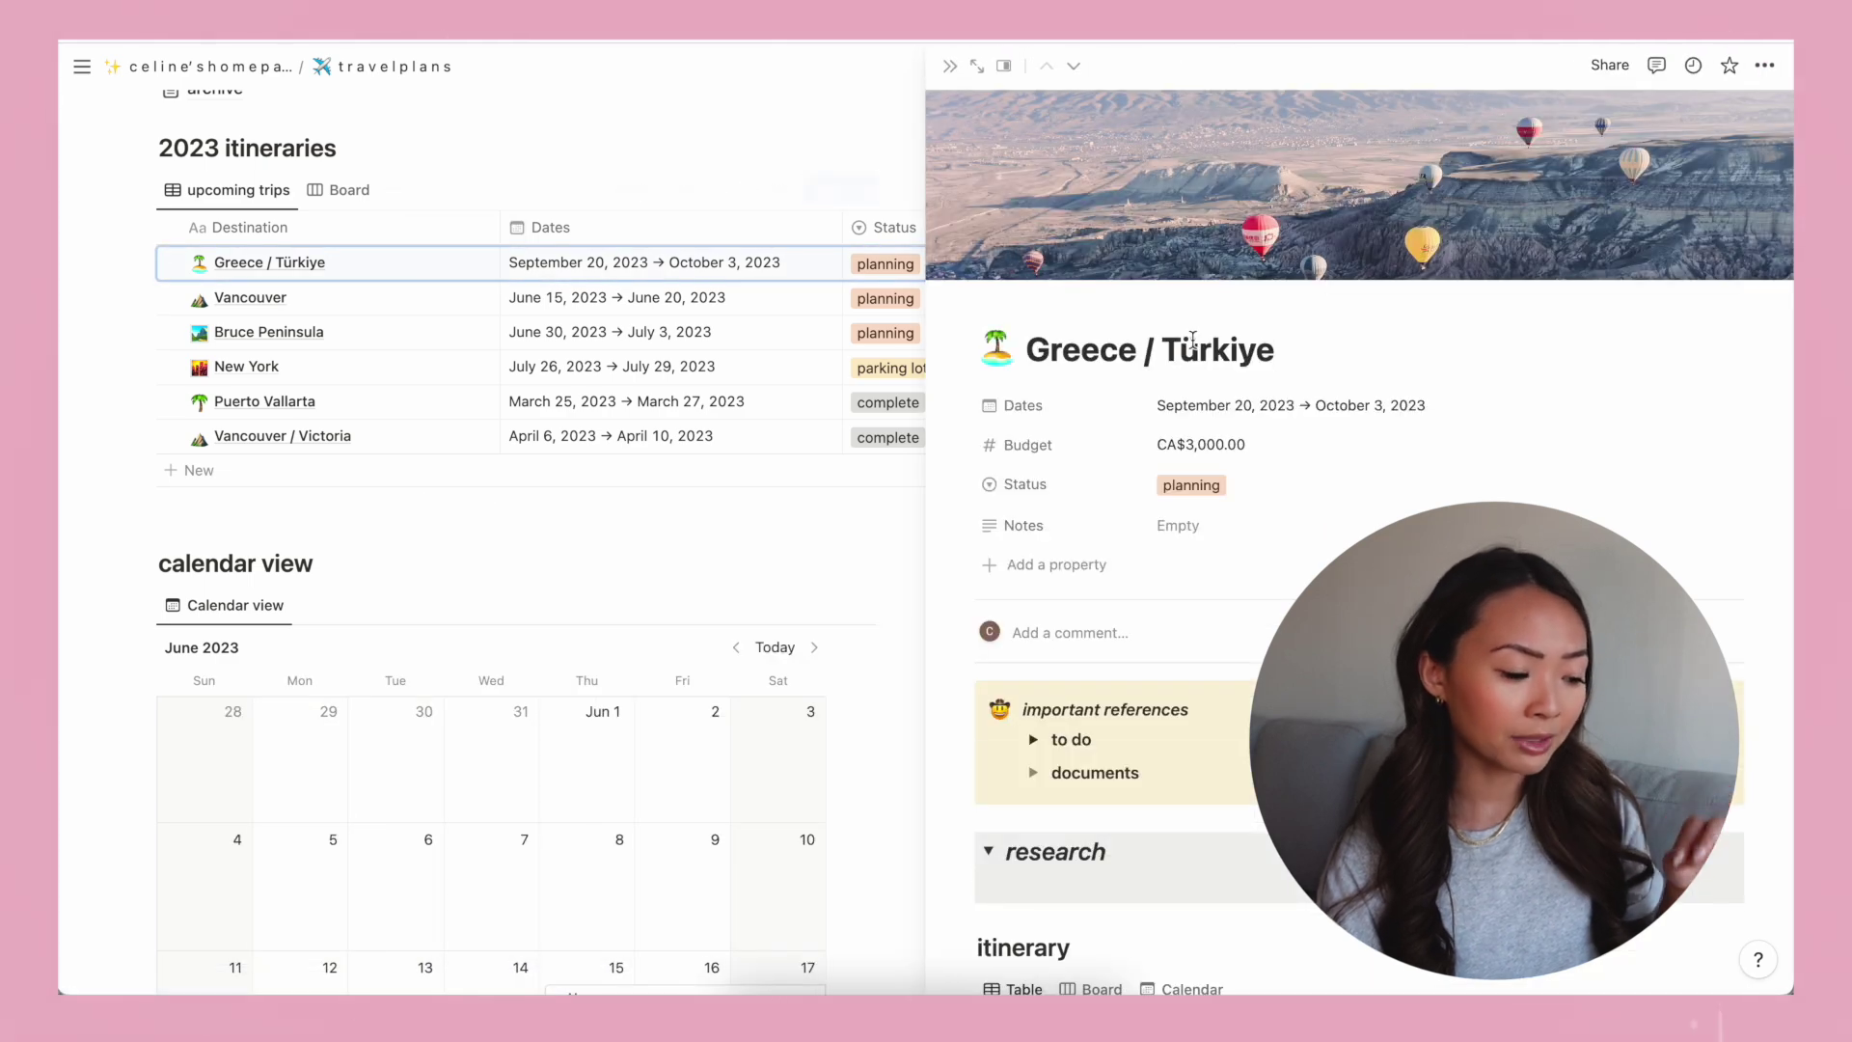
pyautogui.click(977, 65)
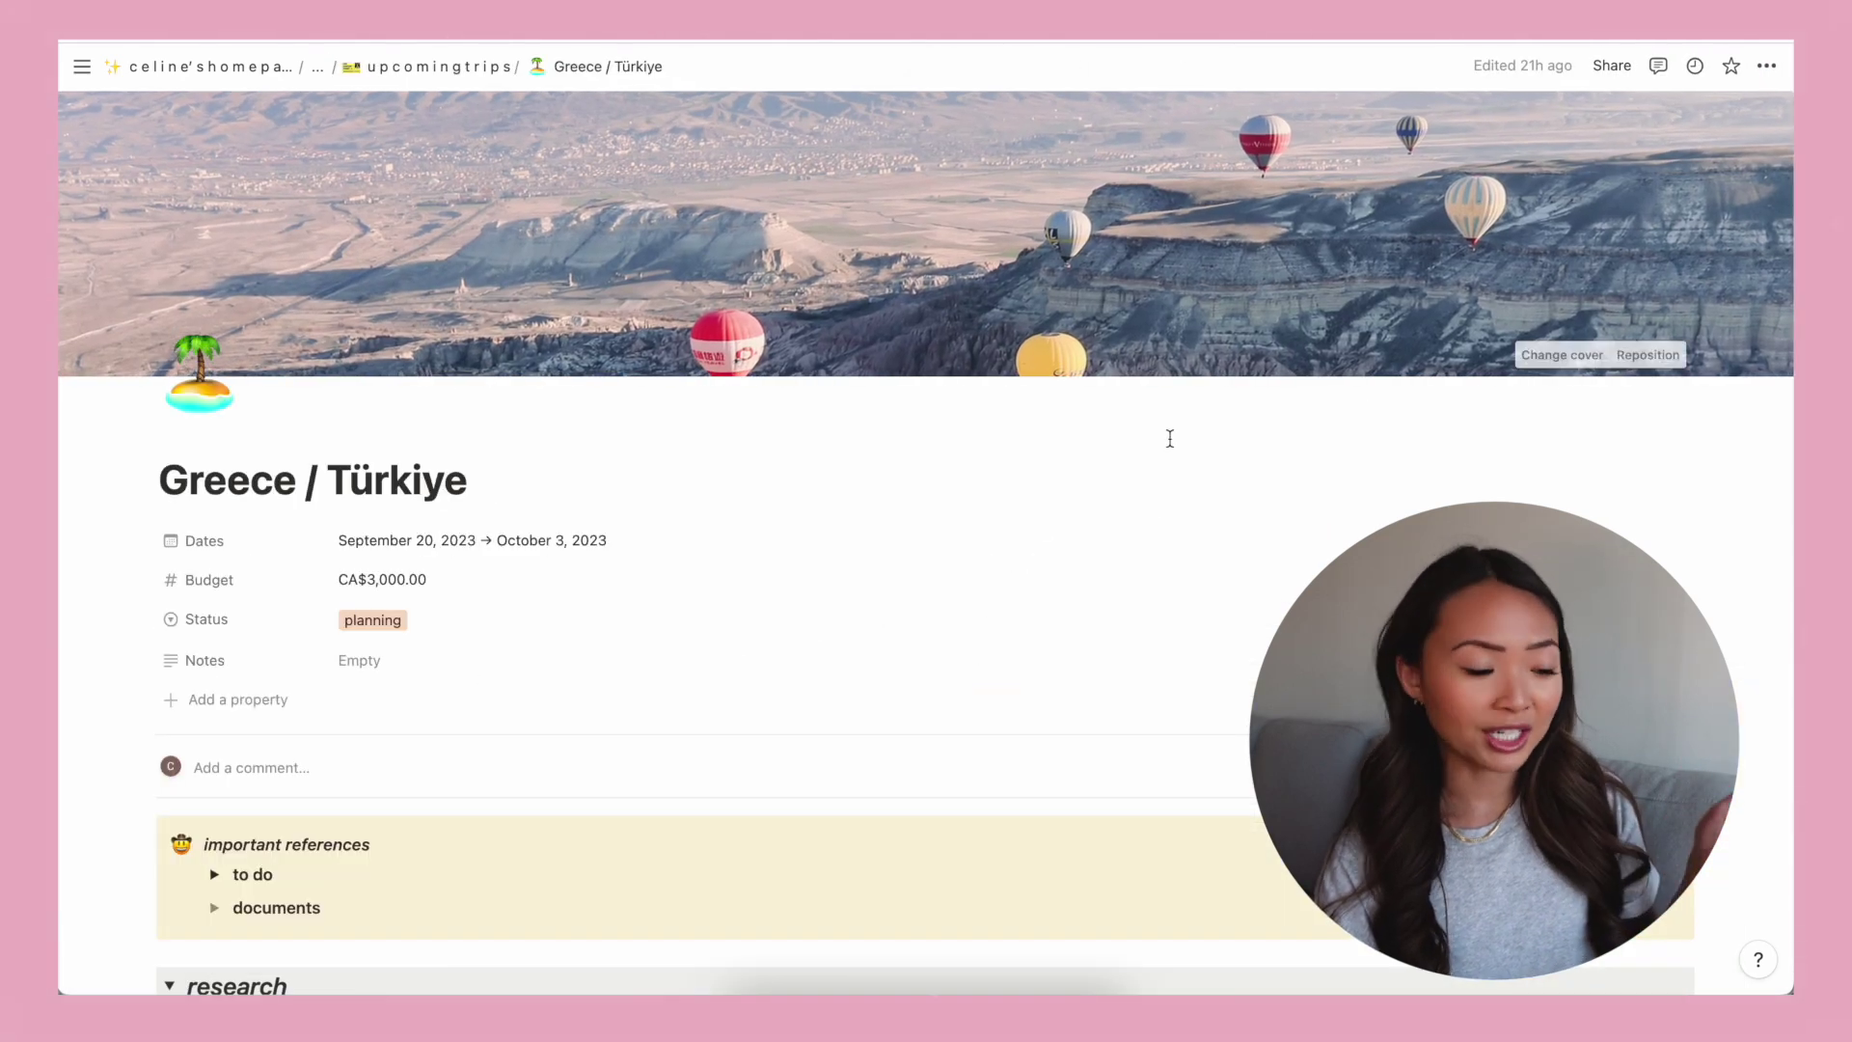
pyautogui.scroll(-3, 1175, 480)
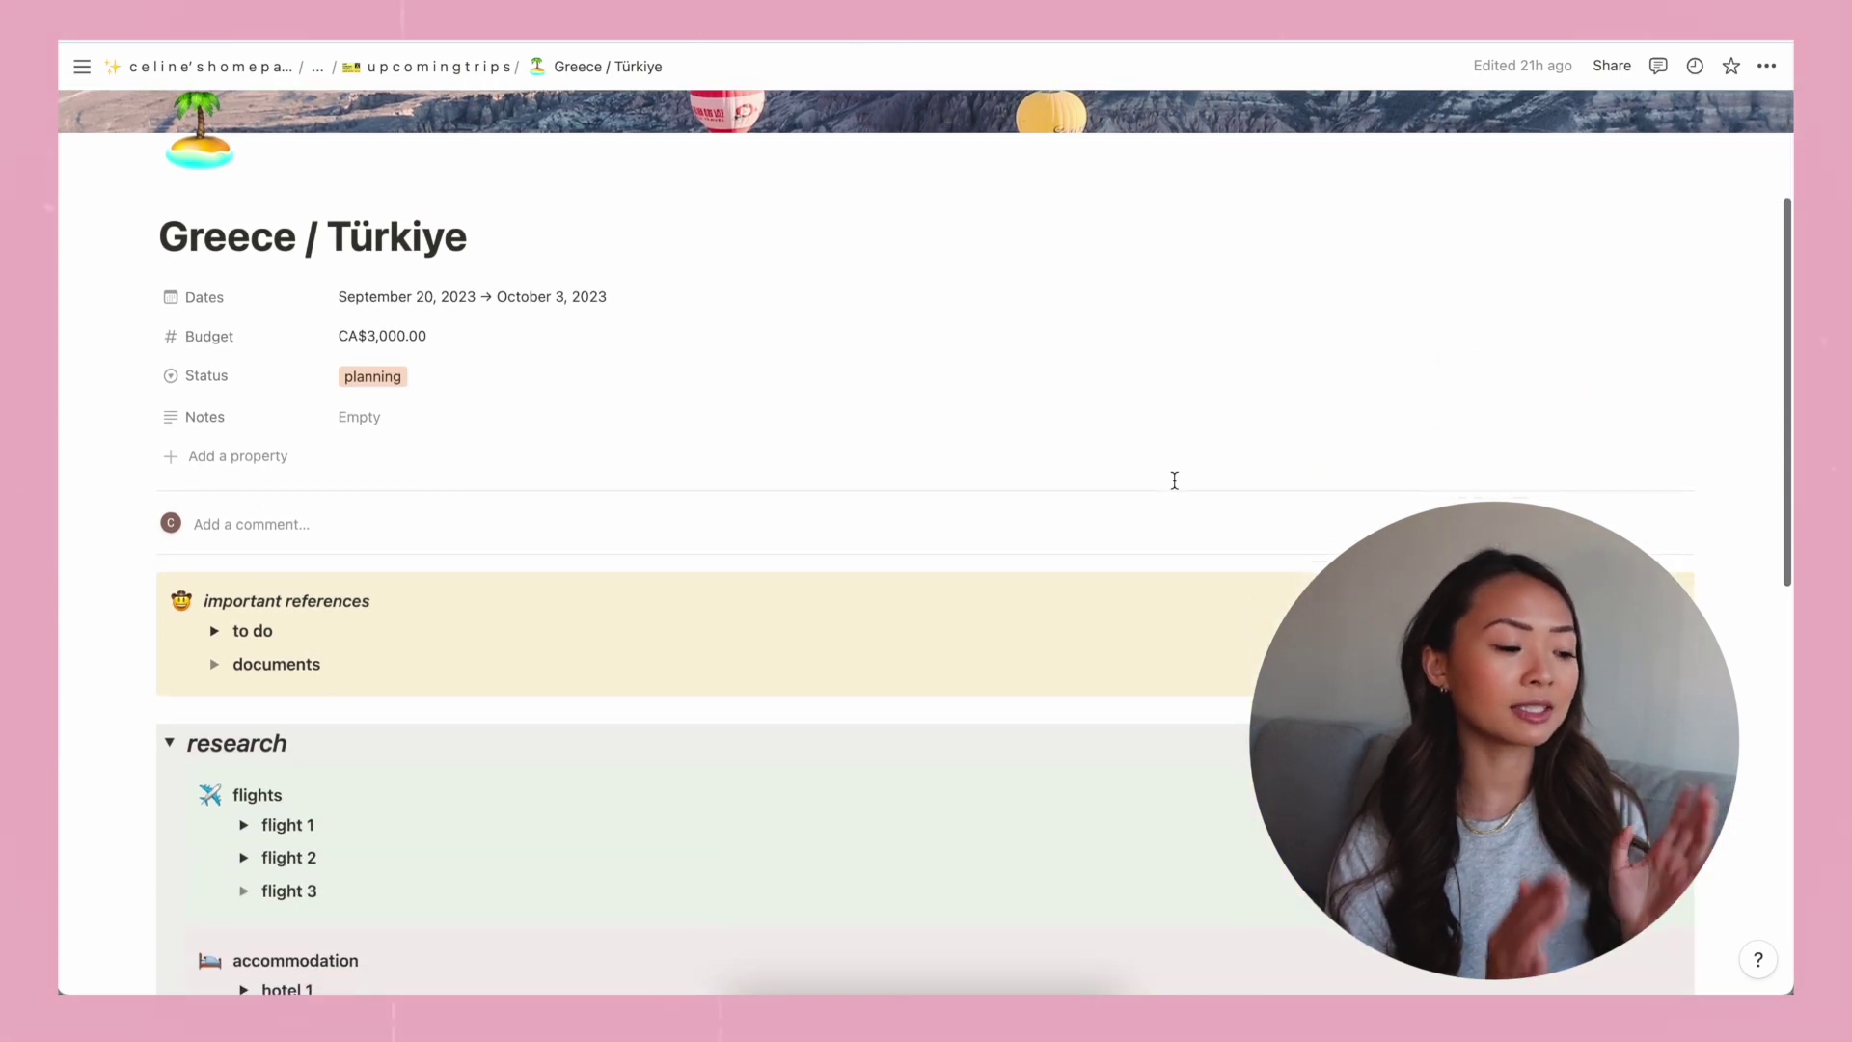
pyautogui.scroll(3, 1175, 481)
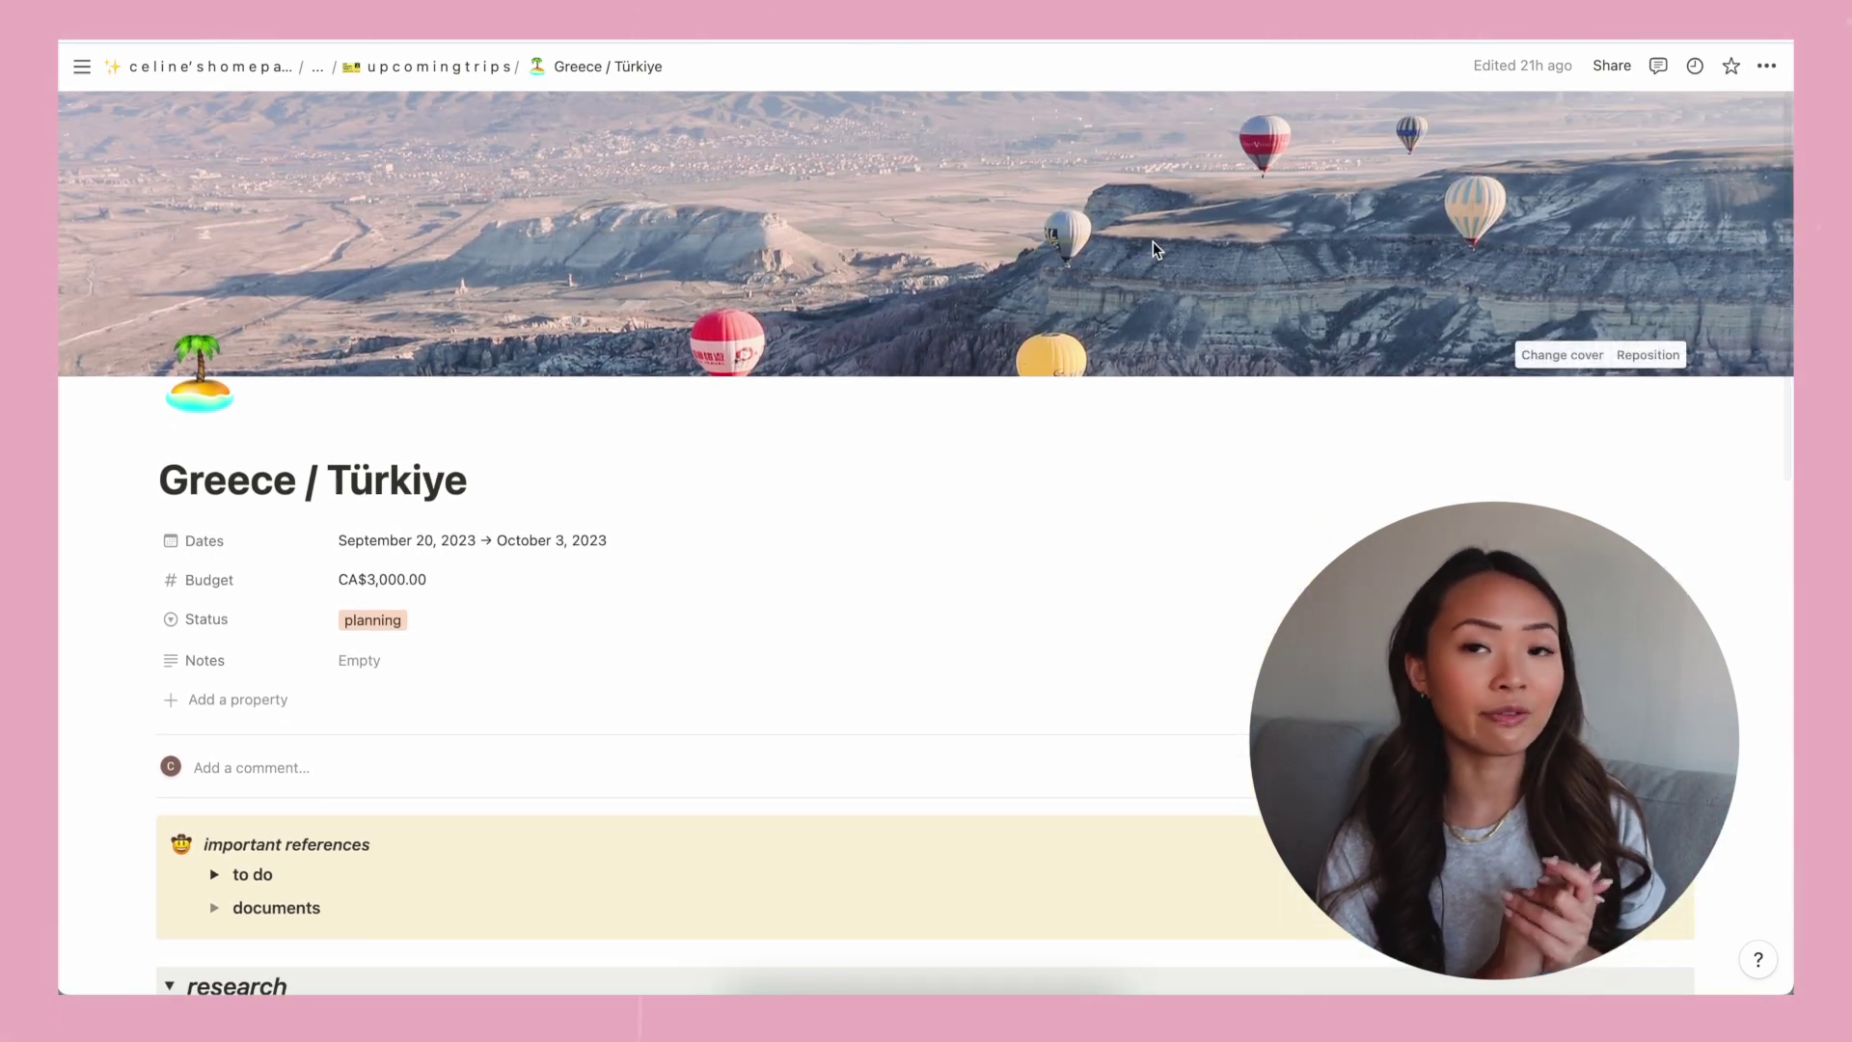
# Expand the to do and documents toggles under important references on the Greece / Türkiye page.
pyautogui.scroll(-3, 901, 536)
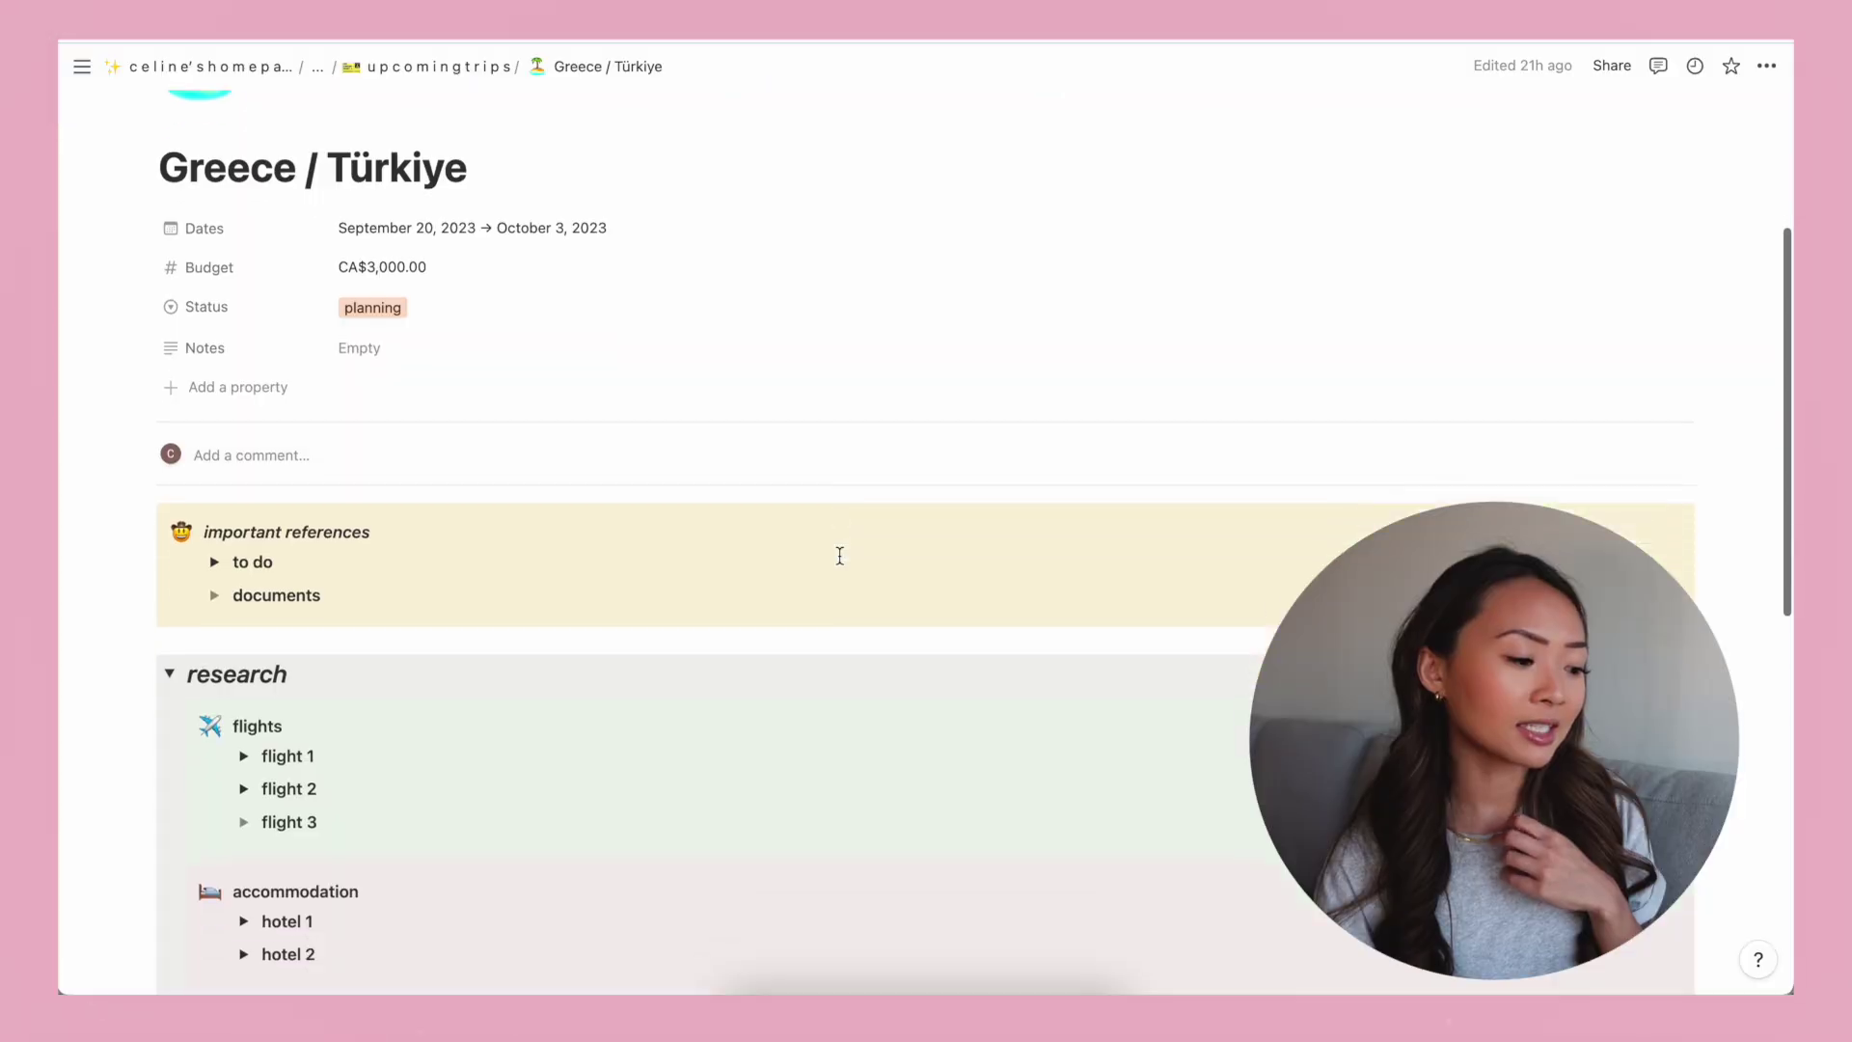
pyautogui.scroll(-5, 839, 555)
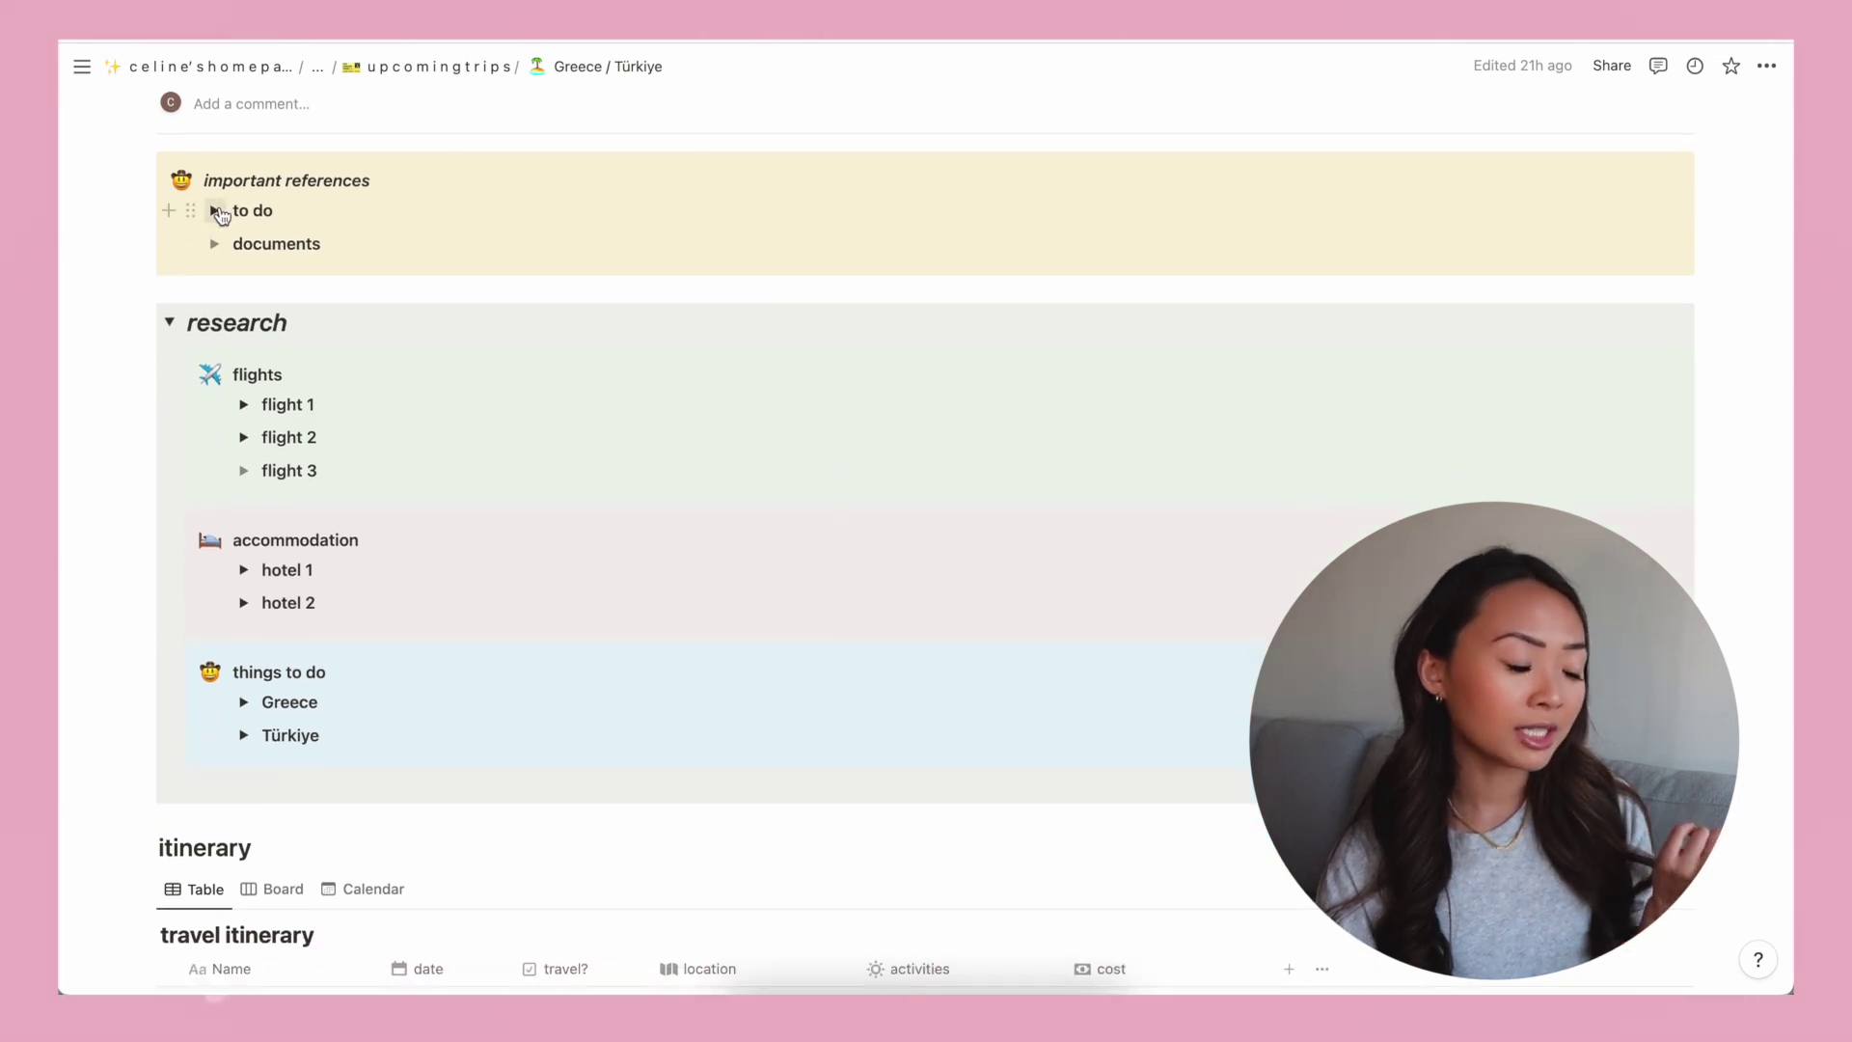
pyautogui.click(216, 211)
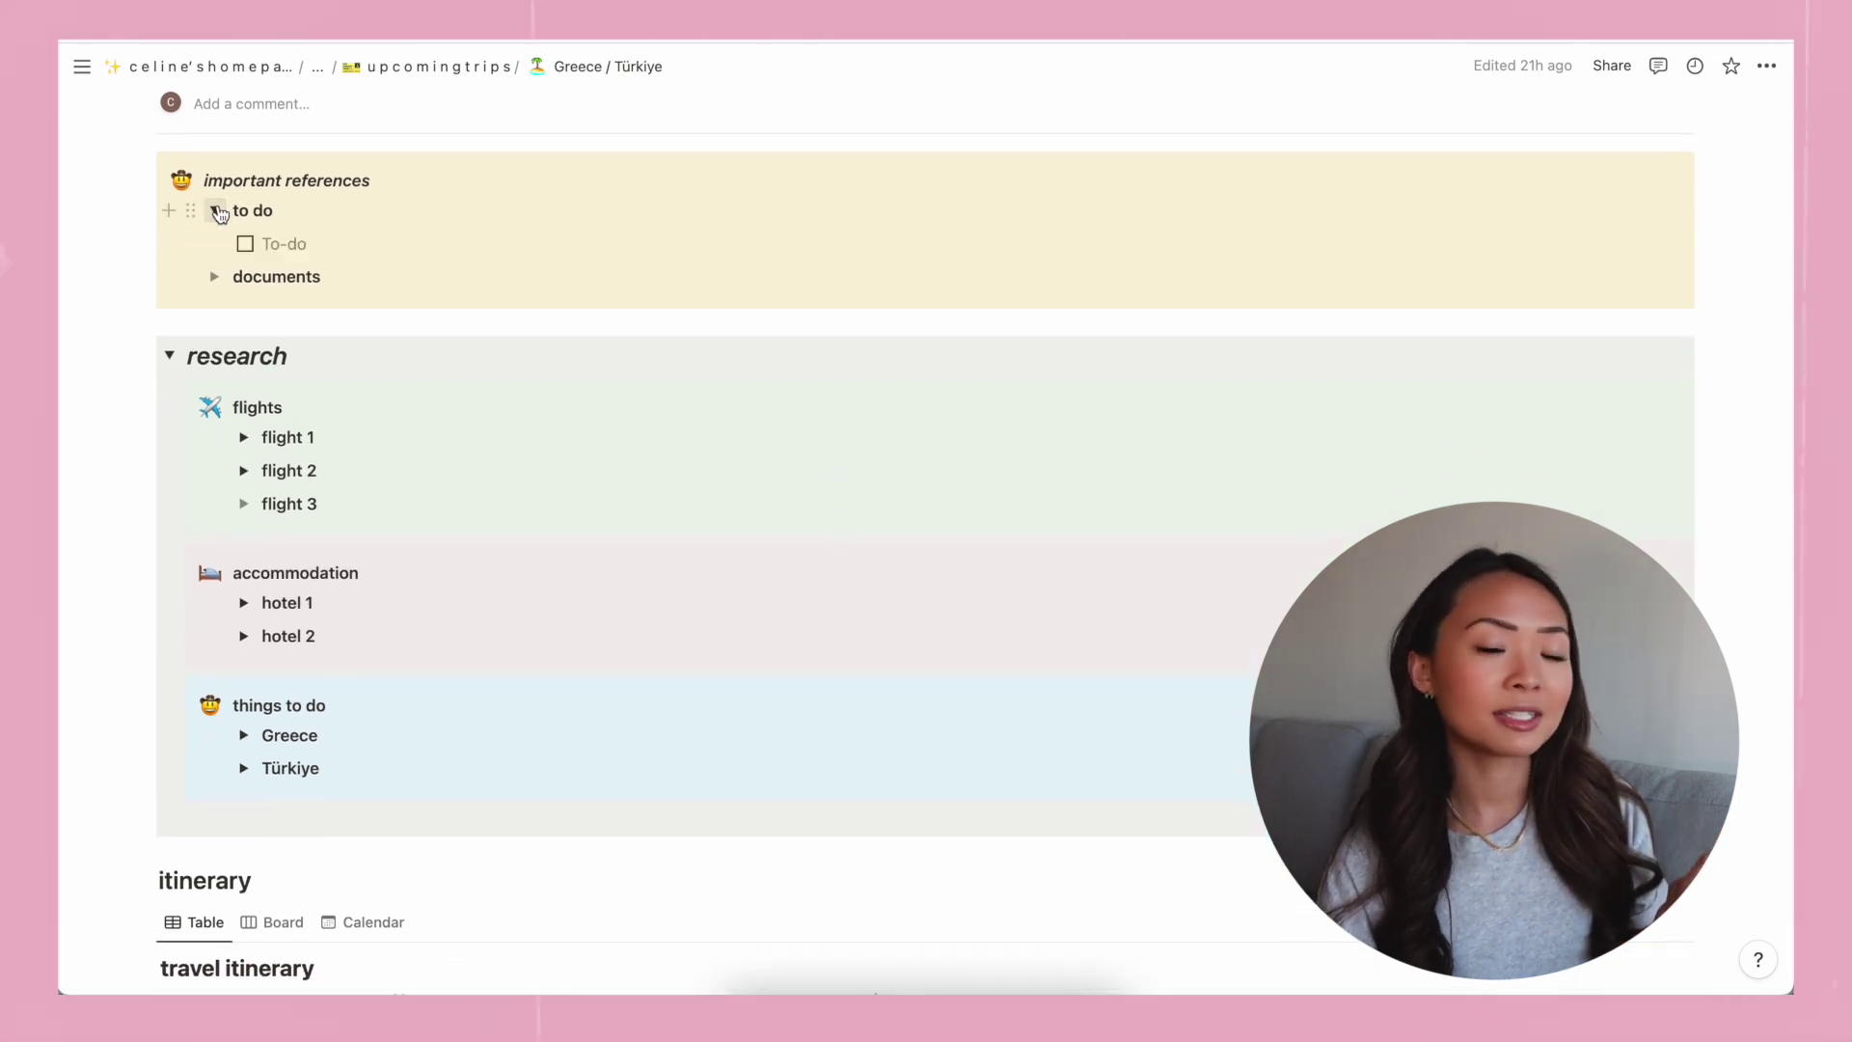
pyautogui.click(215, 278)
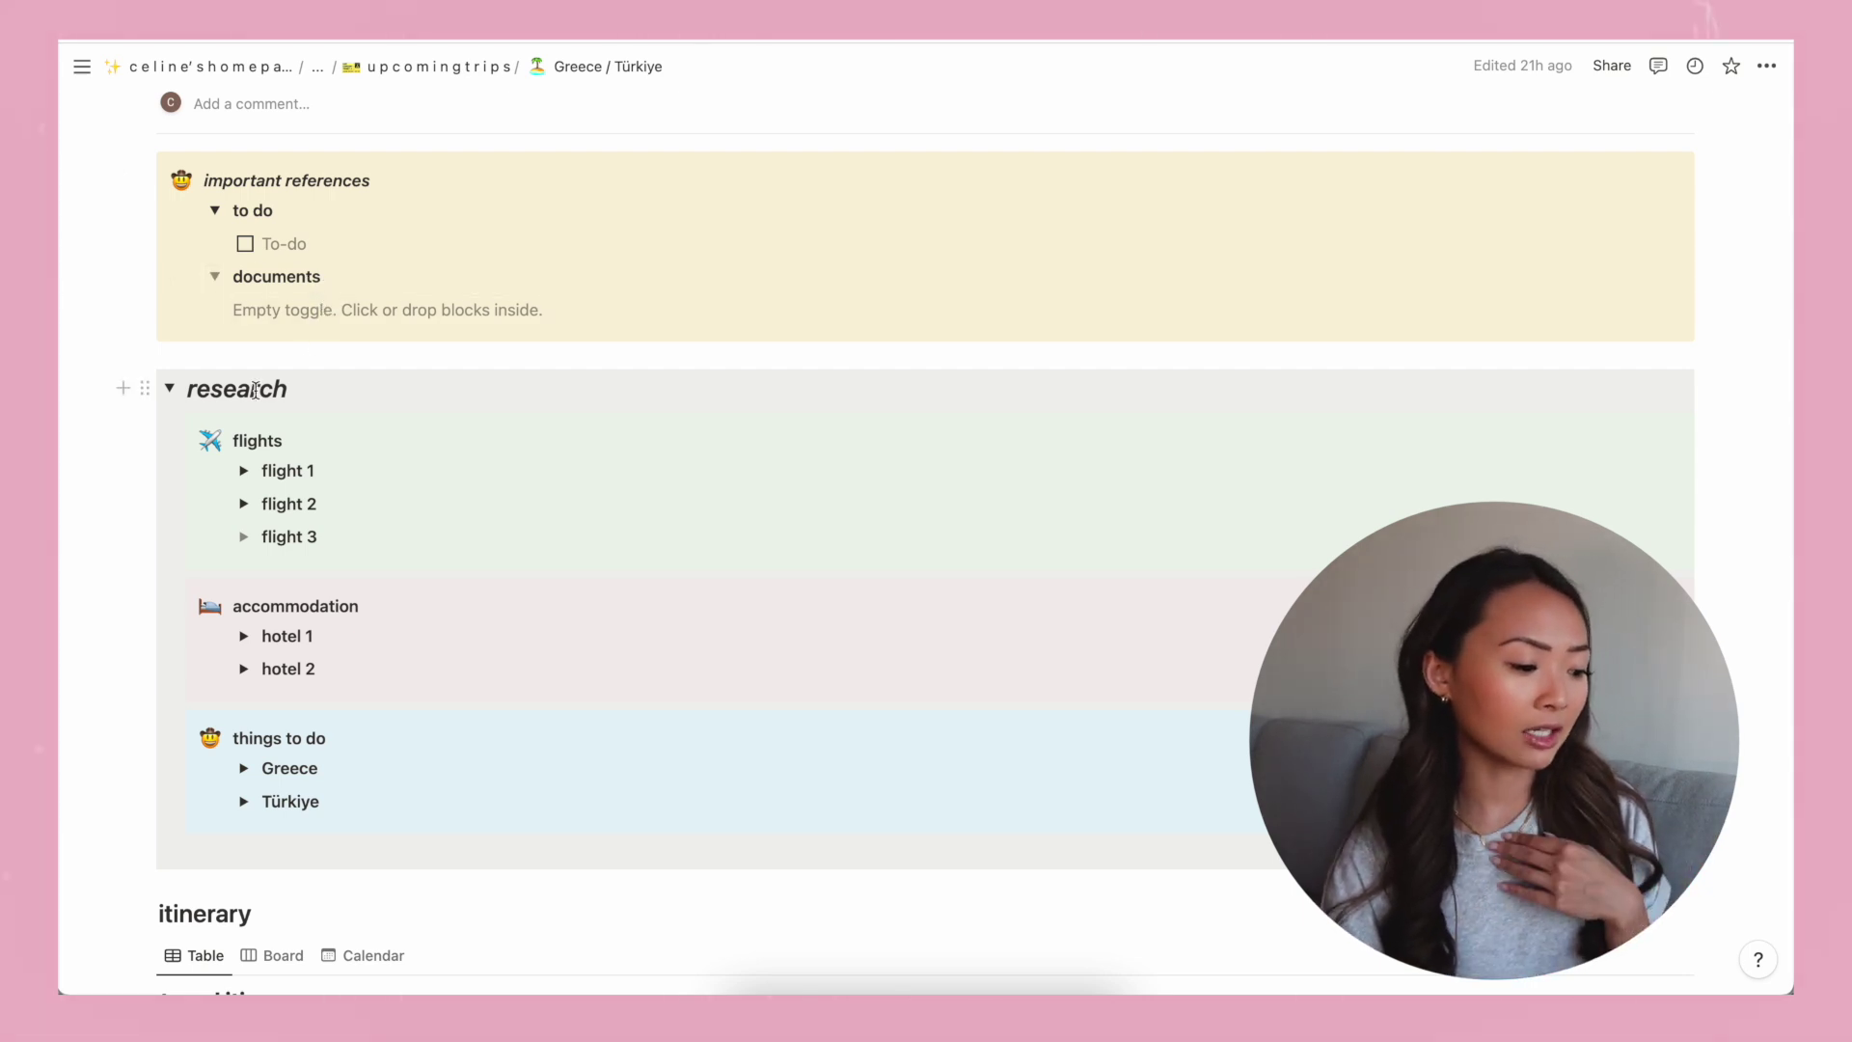
# Look inside the flight 1 and flight 2 toggles in the research section, leaving both collapsed.
pyautogui.scroll(-2, 224, 388)
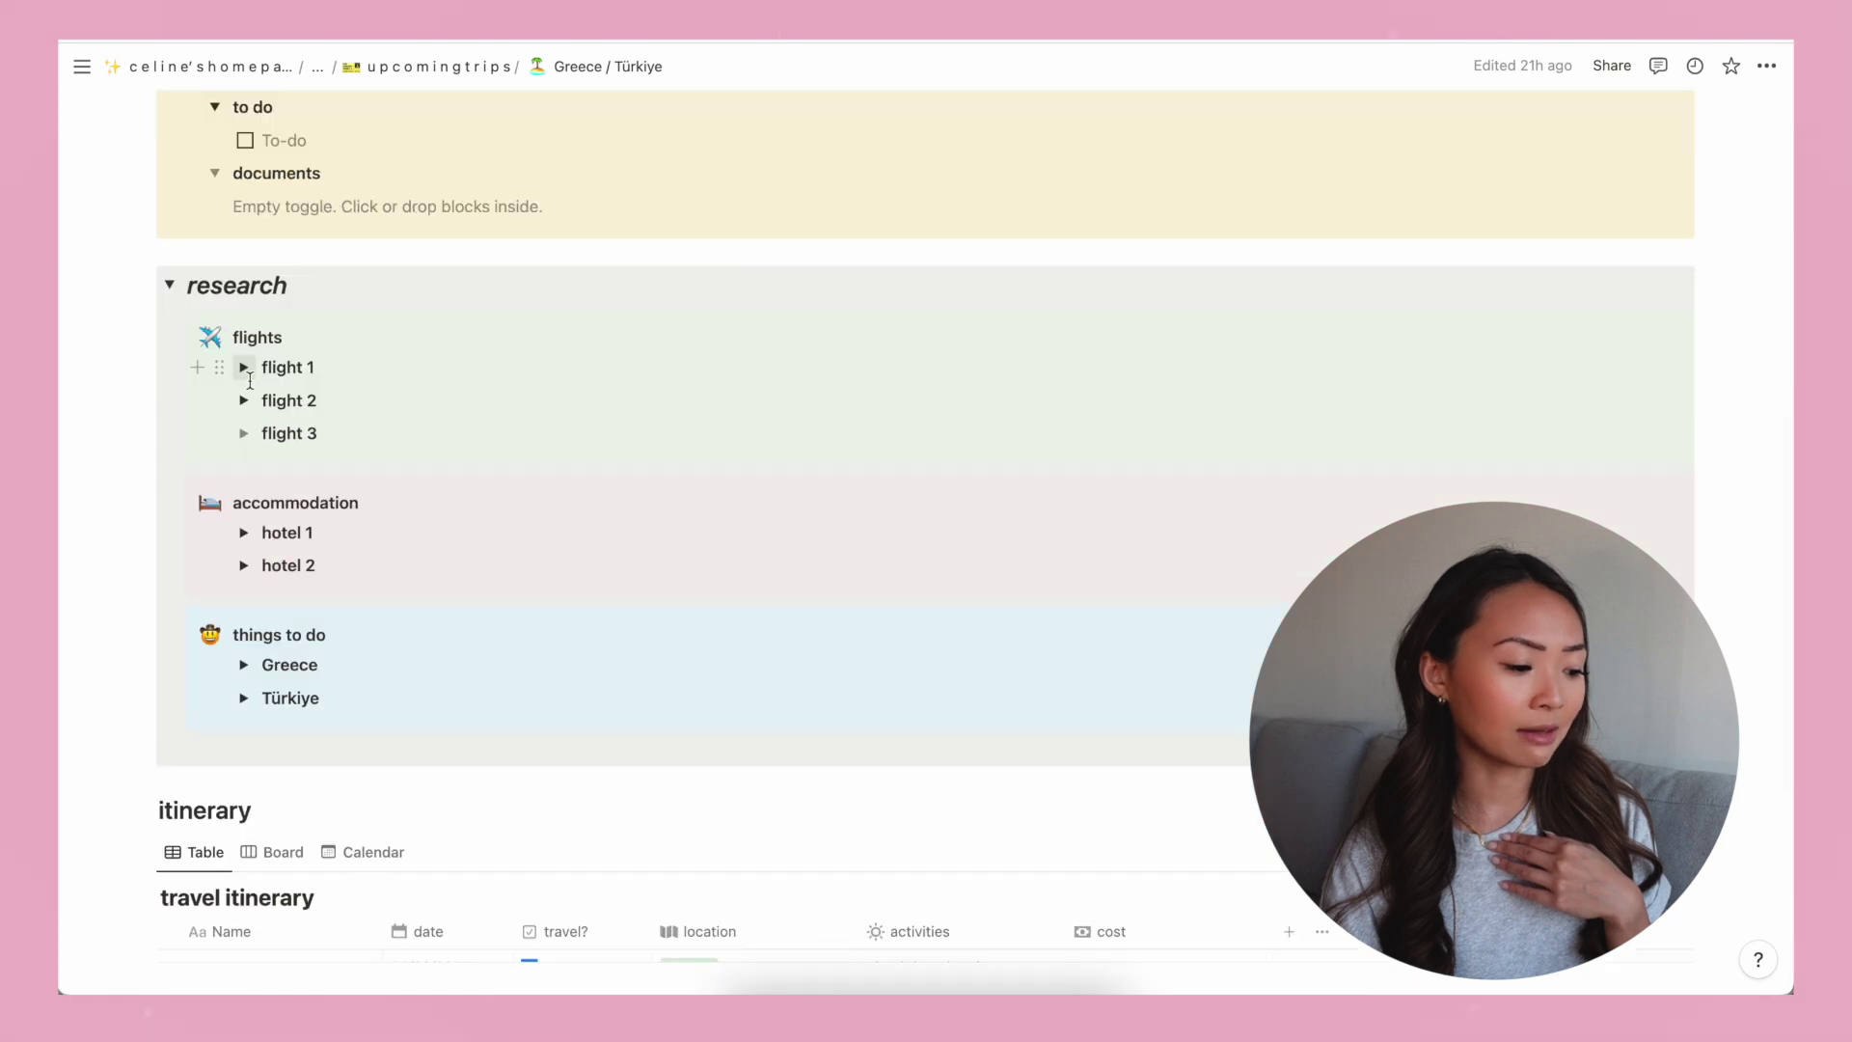
pyautogui.click(243, 376)
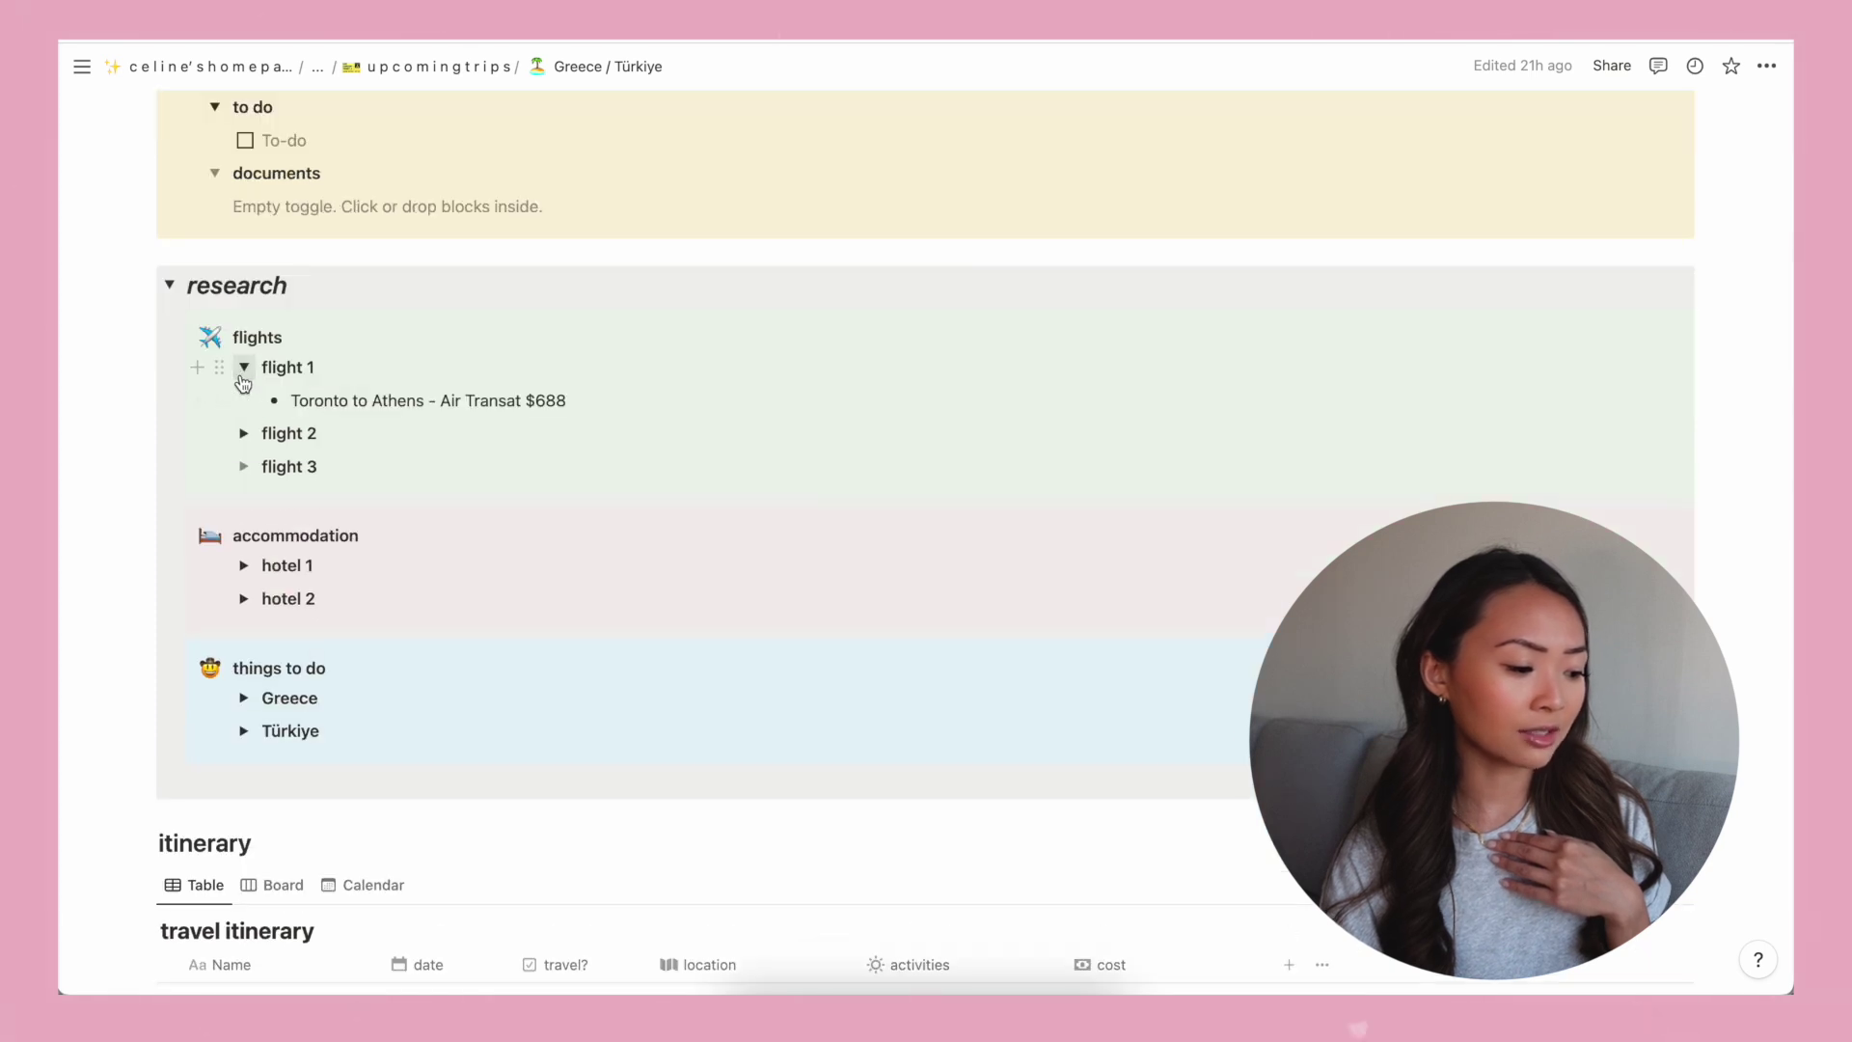
pyautogui.click(244, 433)
pyautogui.click(244, 433)
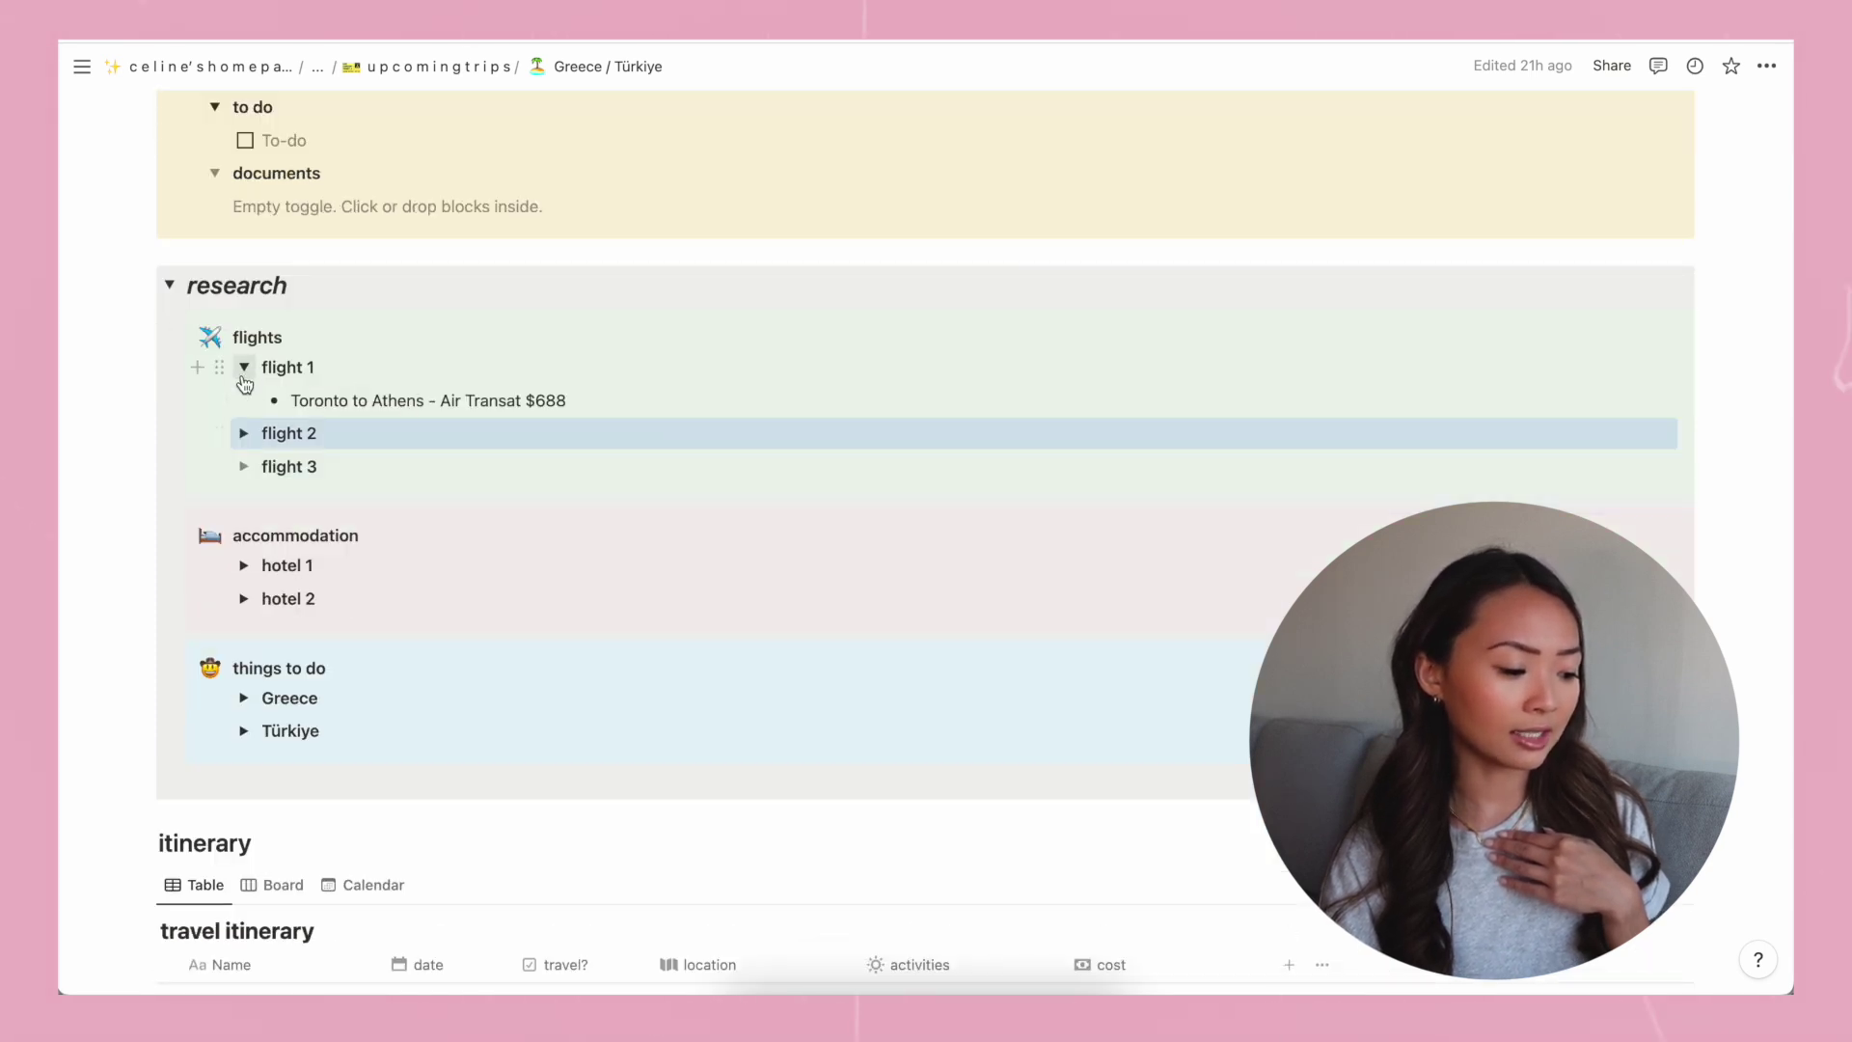
pyautogui.click(244, 367)
# Look inside the hotel 1 toggle under accommodation, collapse it again, and expand hotel 2.
pyautogui.click(244, 533)
pyautogui.click(244, 533)
pyautogui.click(244, 566)
# Expand the Greece and Türkiye toggles under things to do to view their places, and collapse both.
pyautogui.click(244, 697)
pyautogui.scroll(-2, 246, 705)
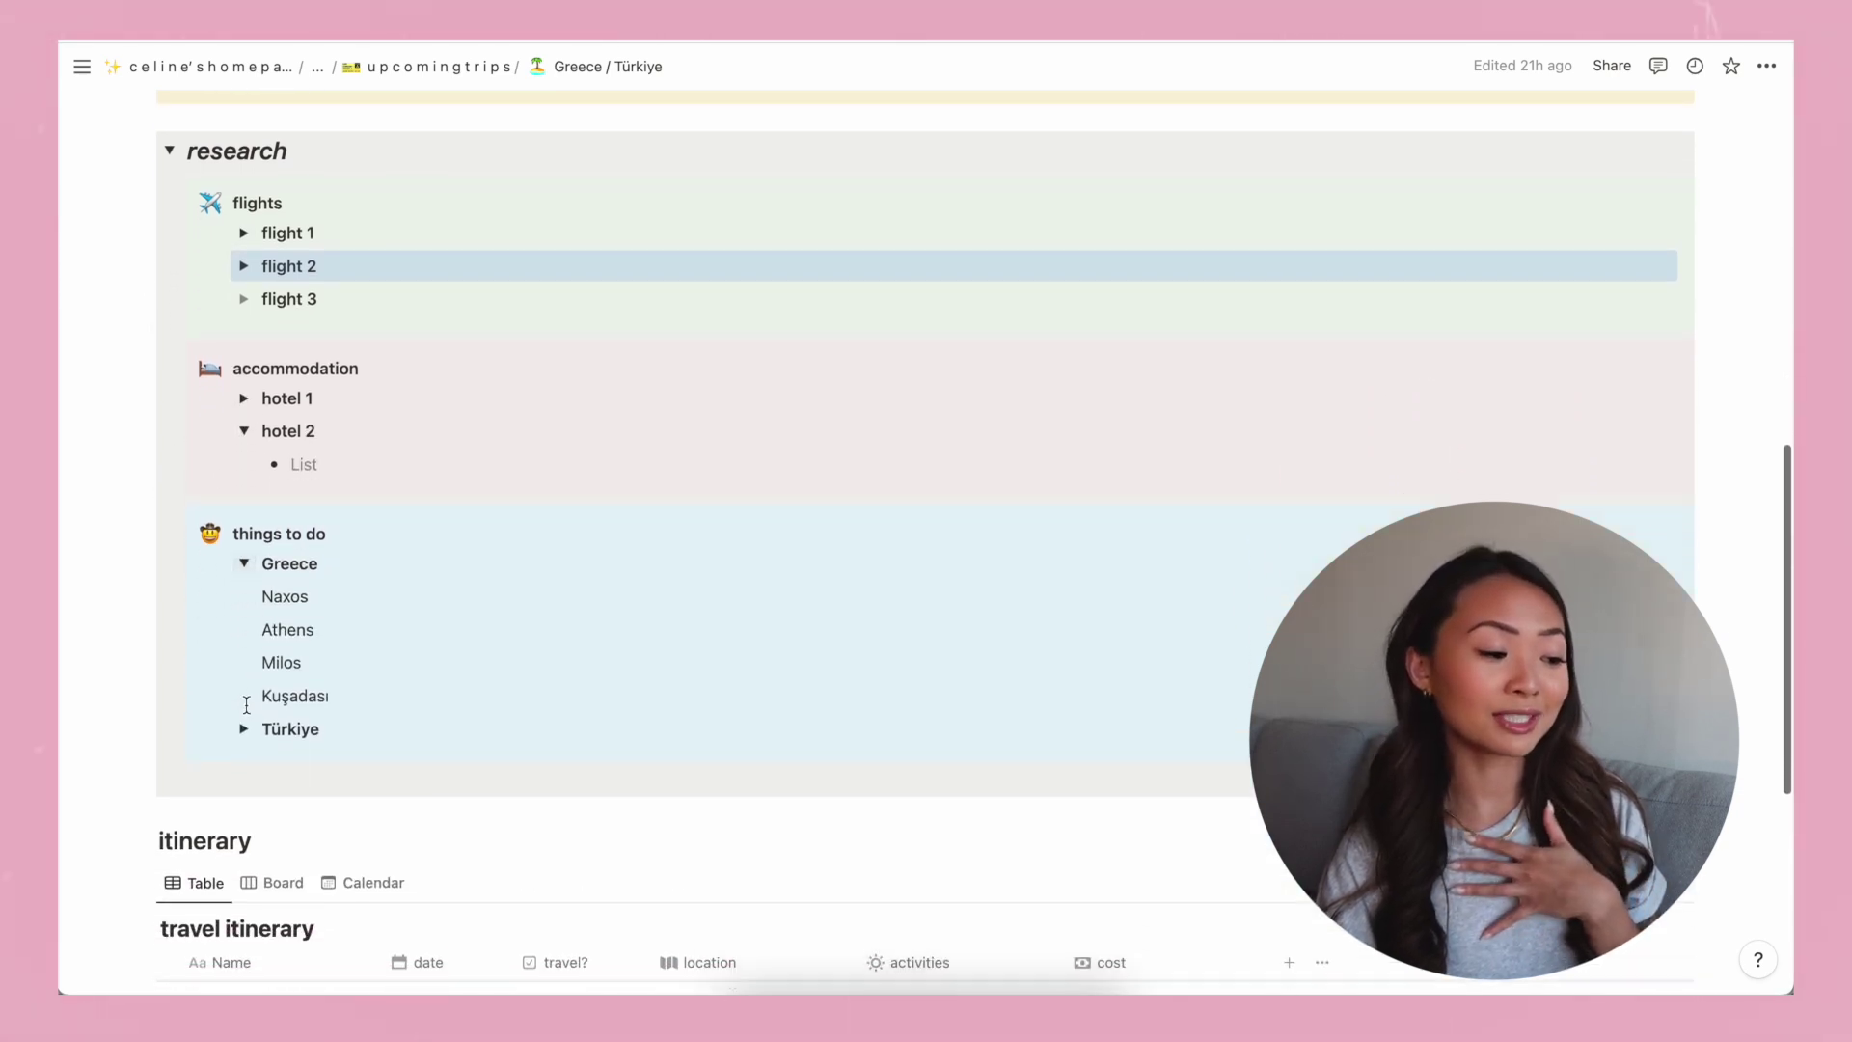
pyautogui.click(246, 730)
pyautogui.scroll(-1, 249, 735)
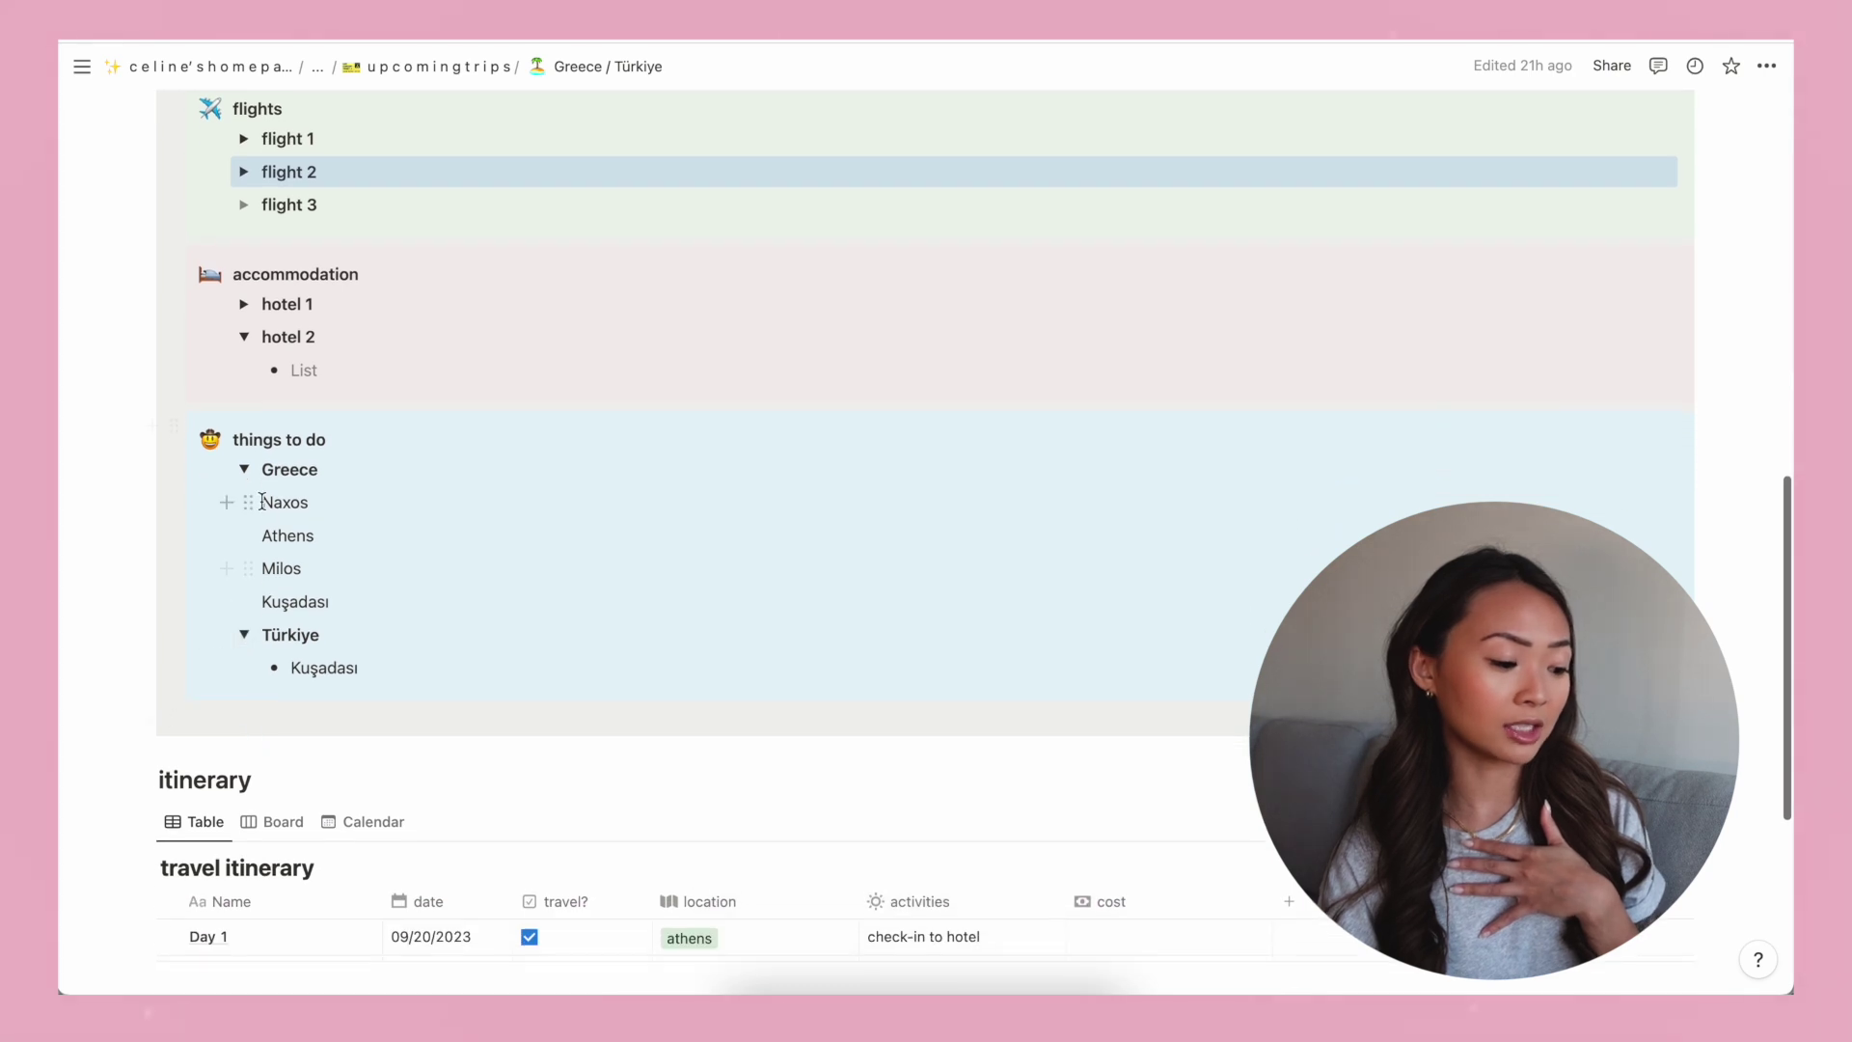
pyautogui.click(244, 470)
pyautogui.click(244, 503)
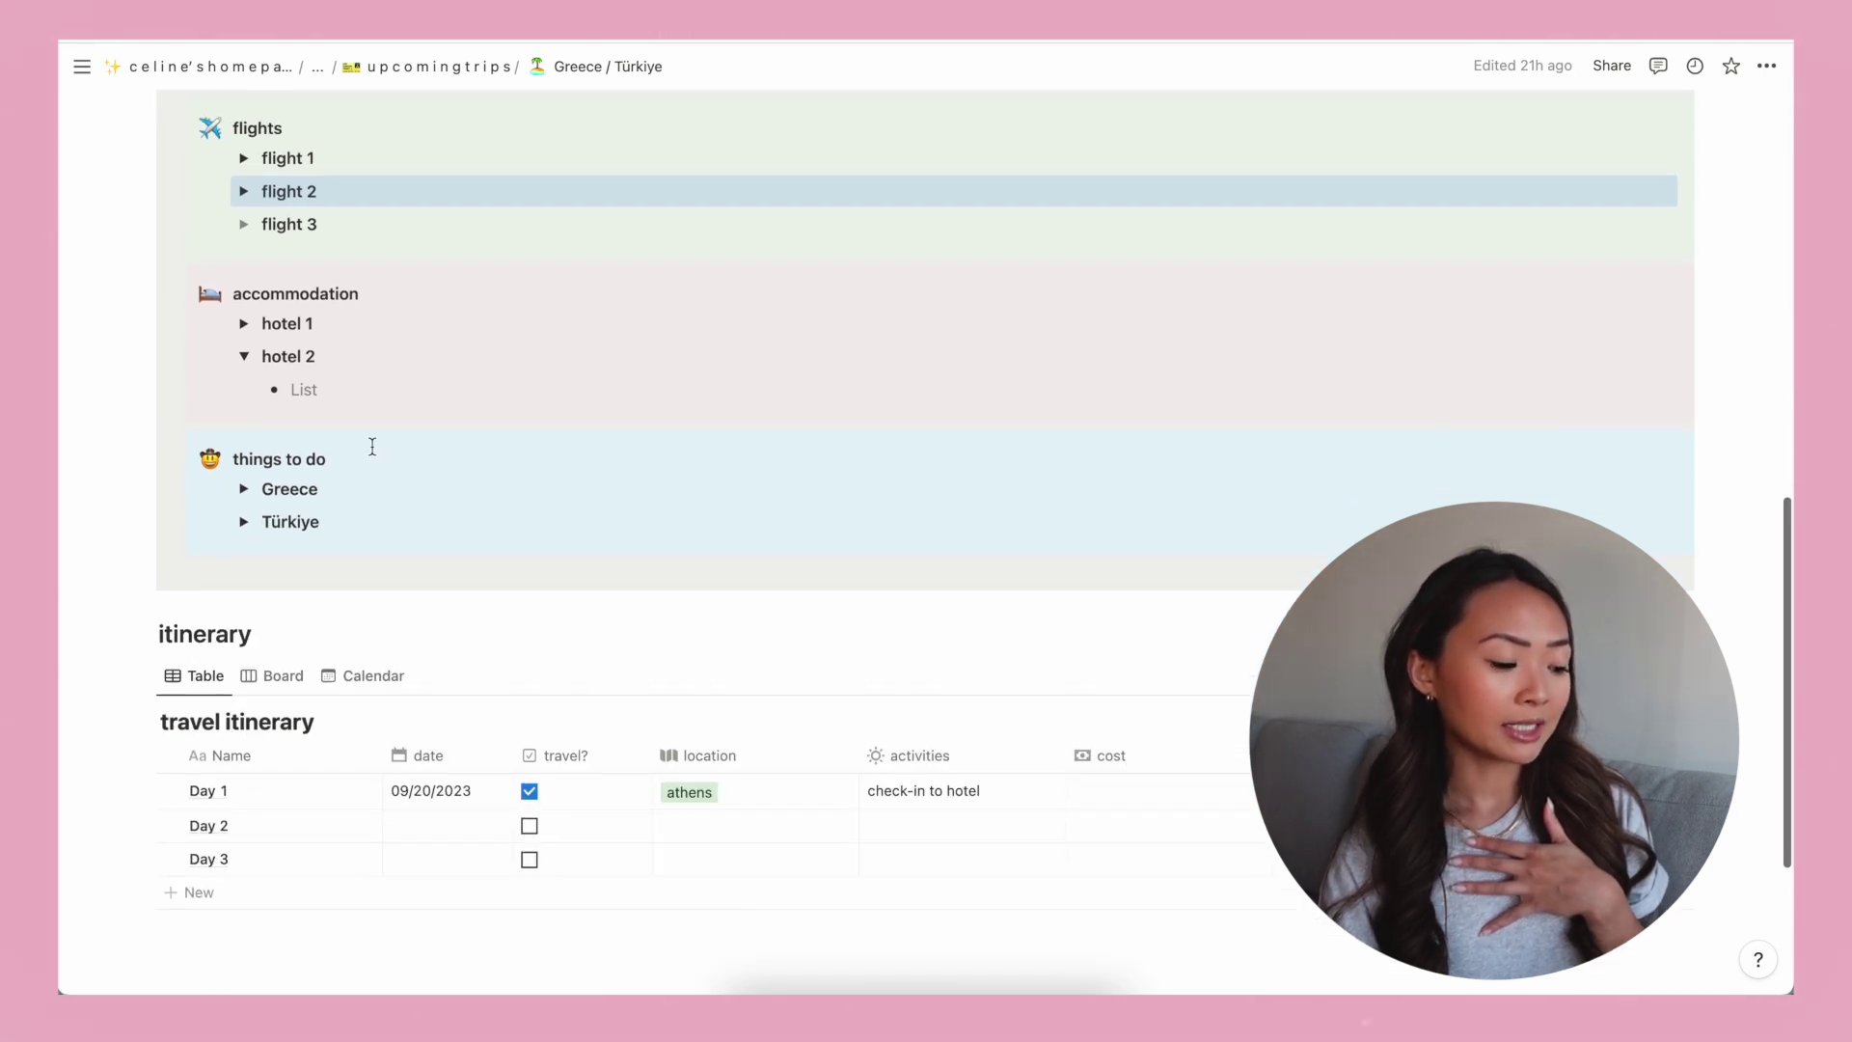
# Set the cost of Day 1 in the travel itinerary table to CA$100.00.
pyautogui.scroll(-2, 373, 443)
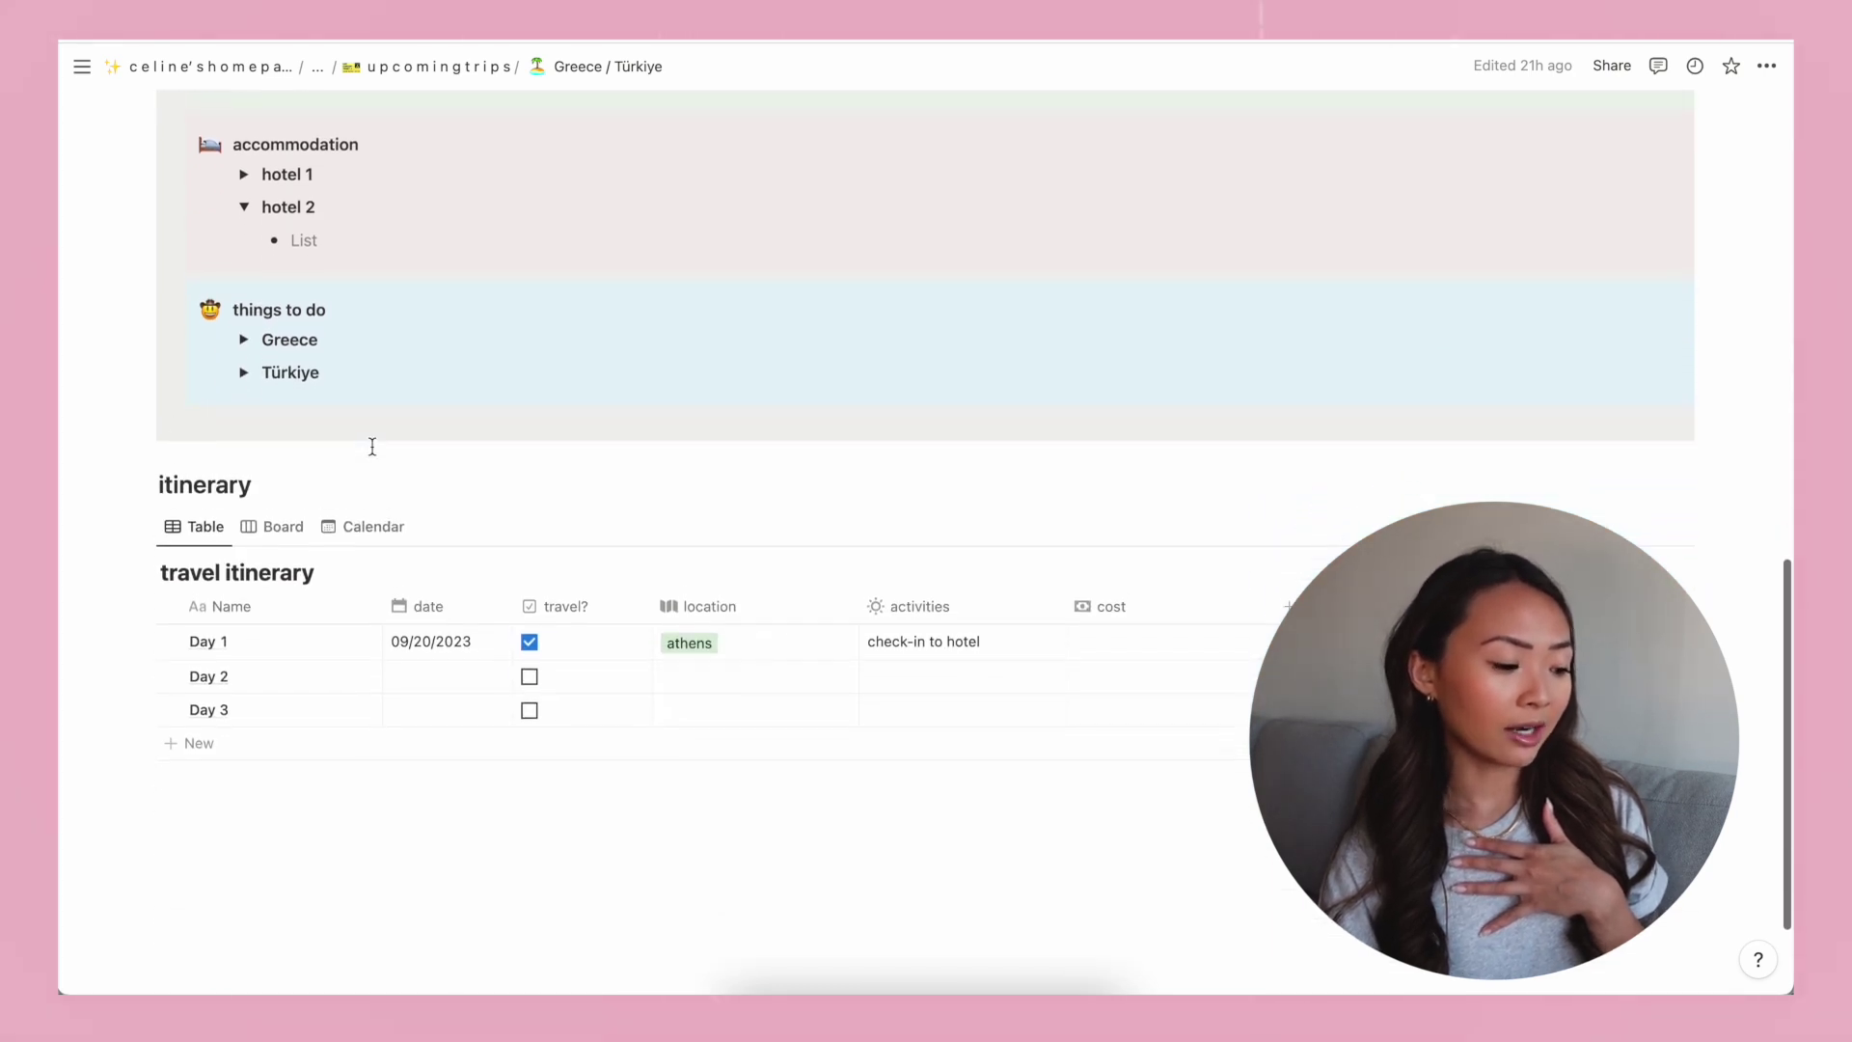
pyautogui.click(352, 773)
pyautogui.scroll(-1, 350, 775)
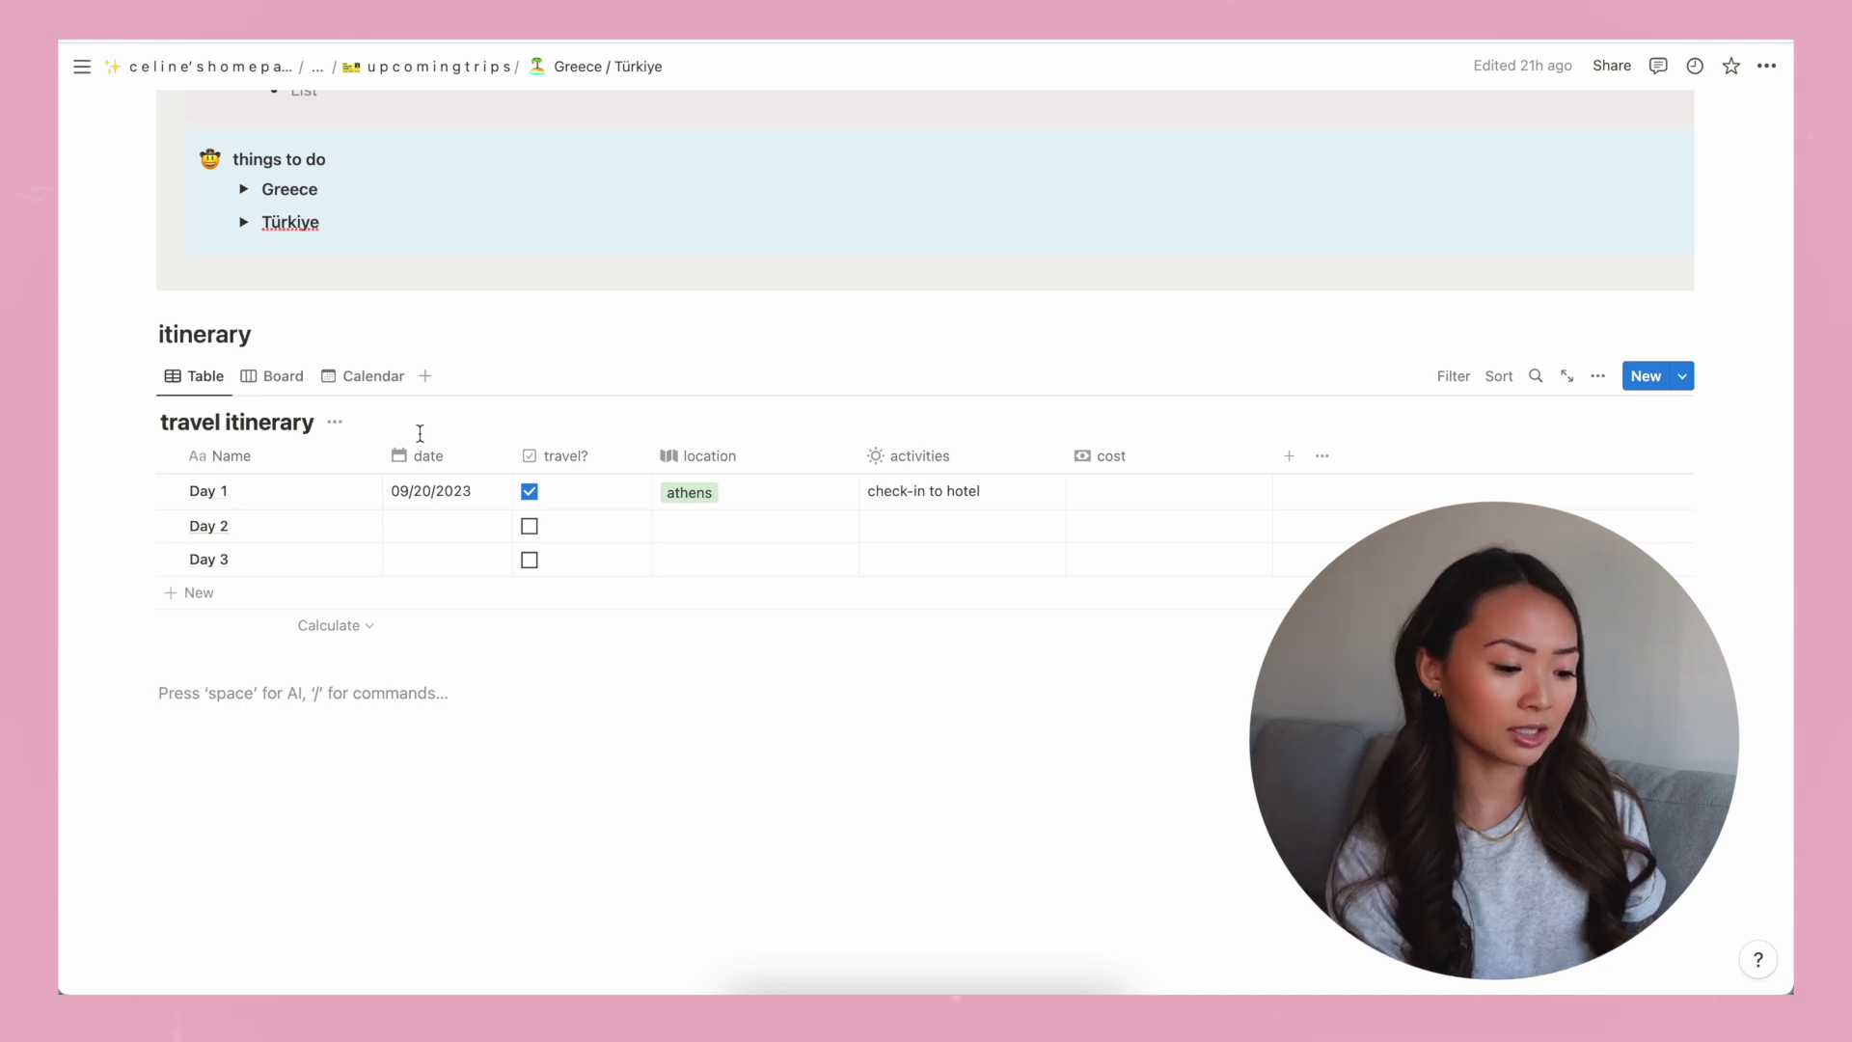
pyautogui.click(1109, 493)
pyautogui.write('0')
pyautogui.press('Return')
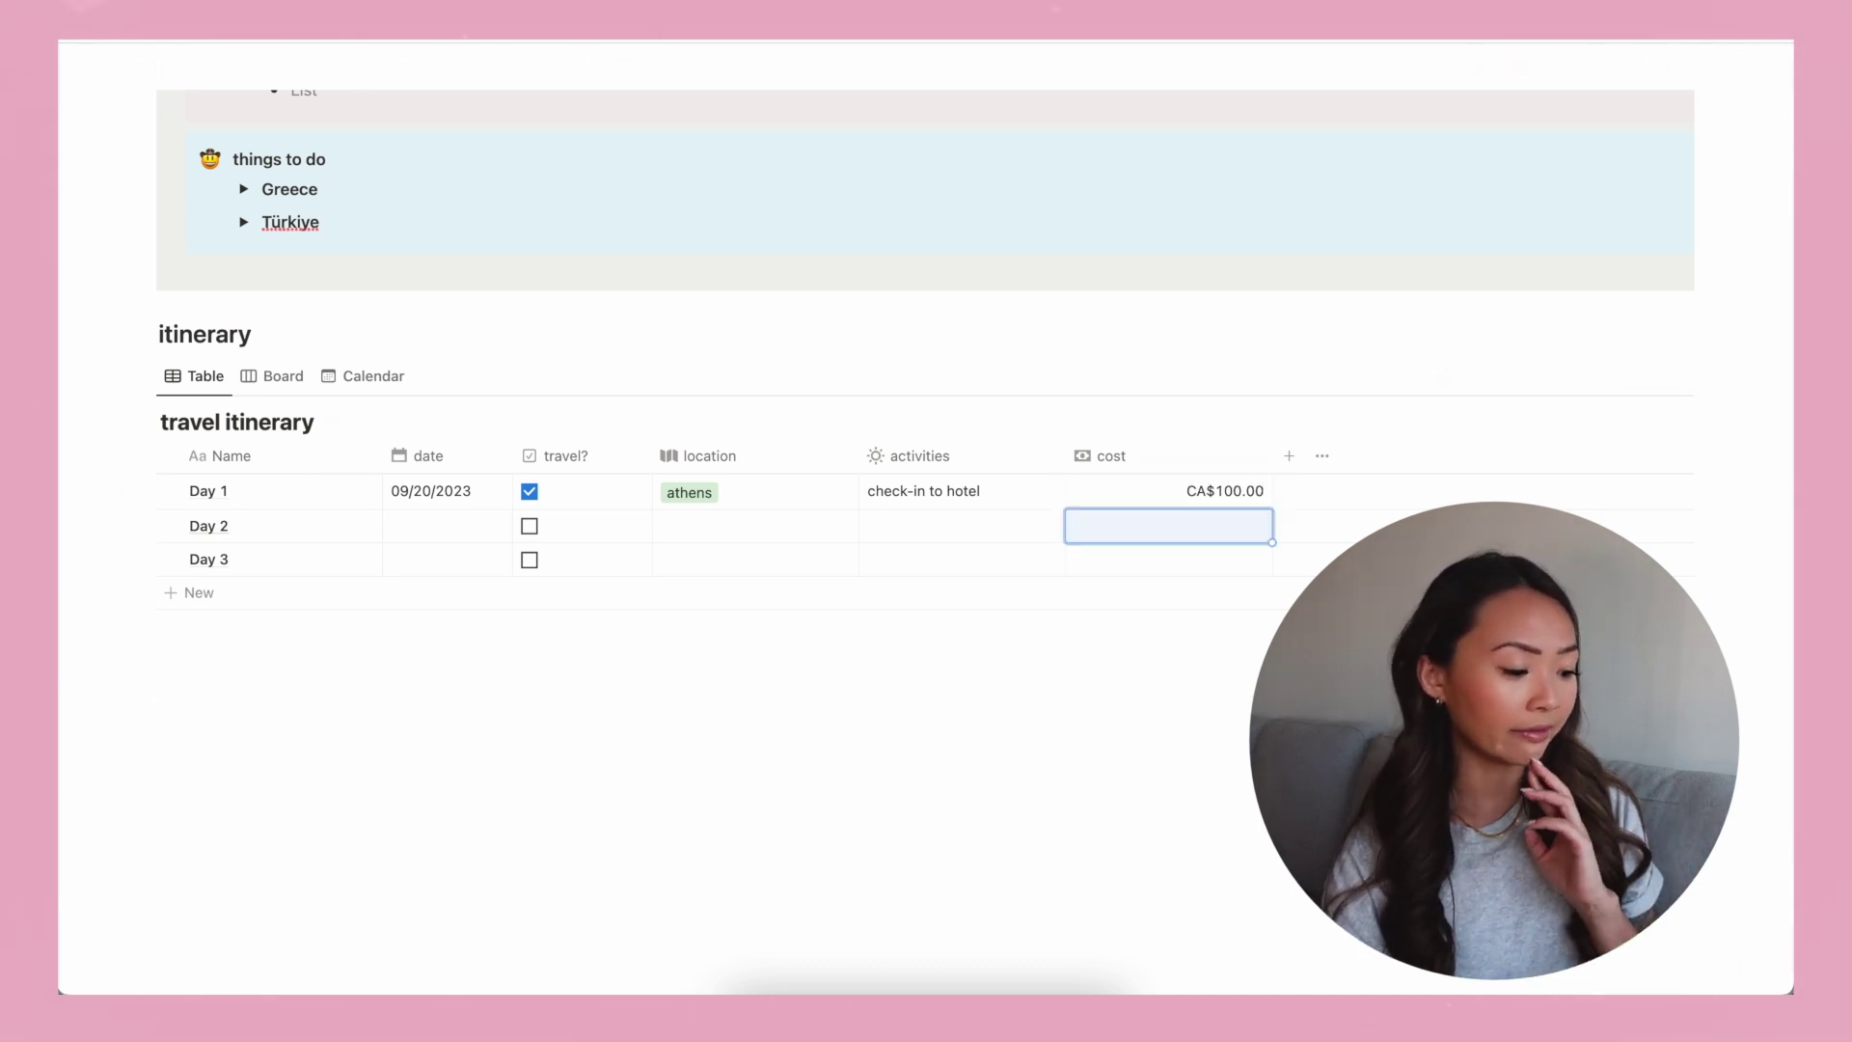
# View the travel itinerary as a board and as a calendar, looking over the September 2023 days.
pyautogui.click(282, 378)
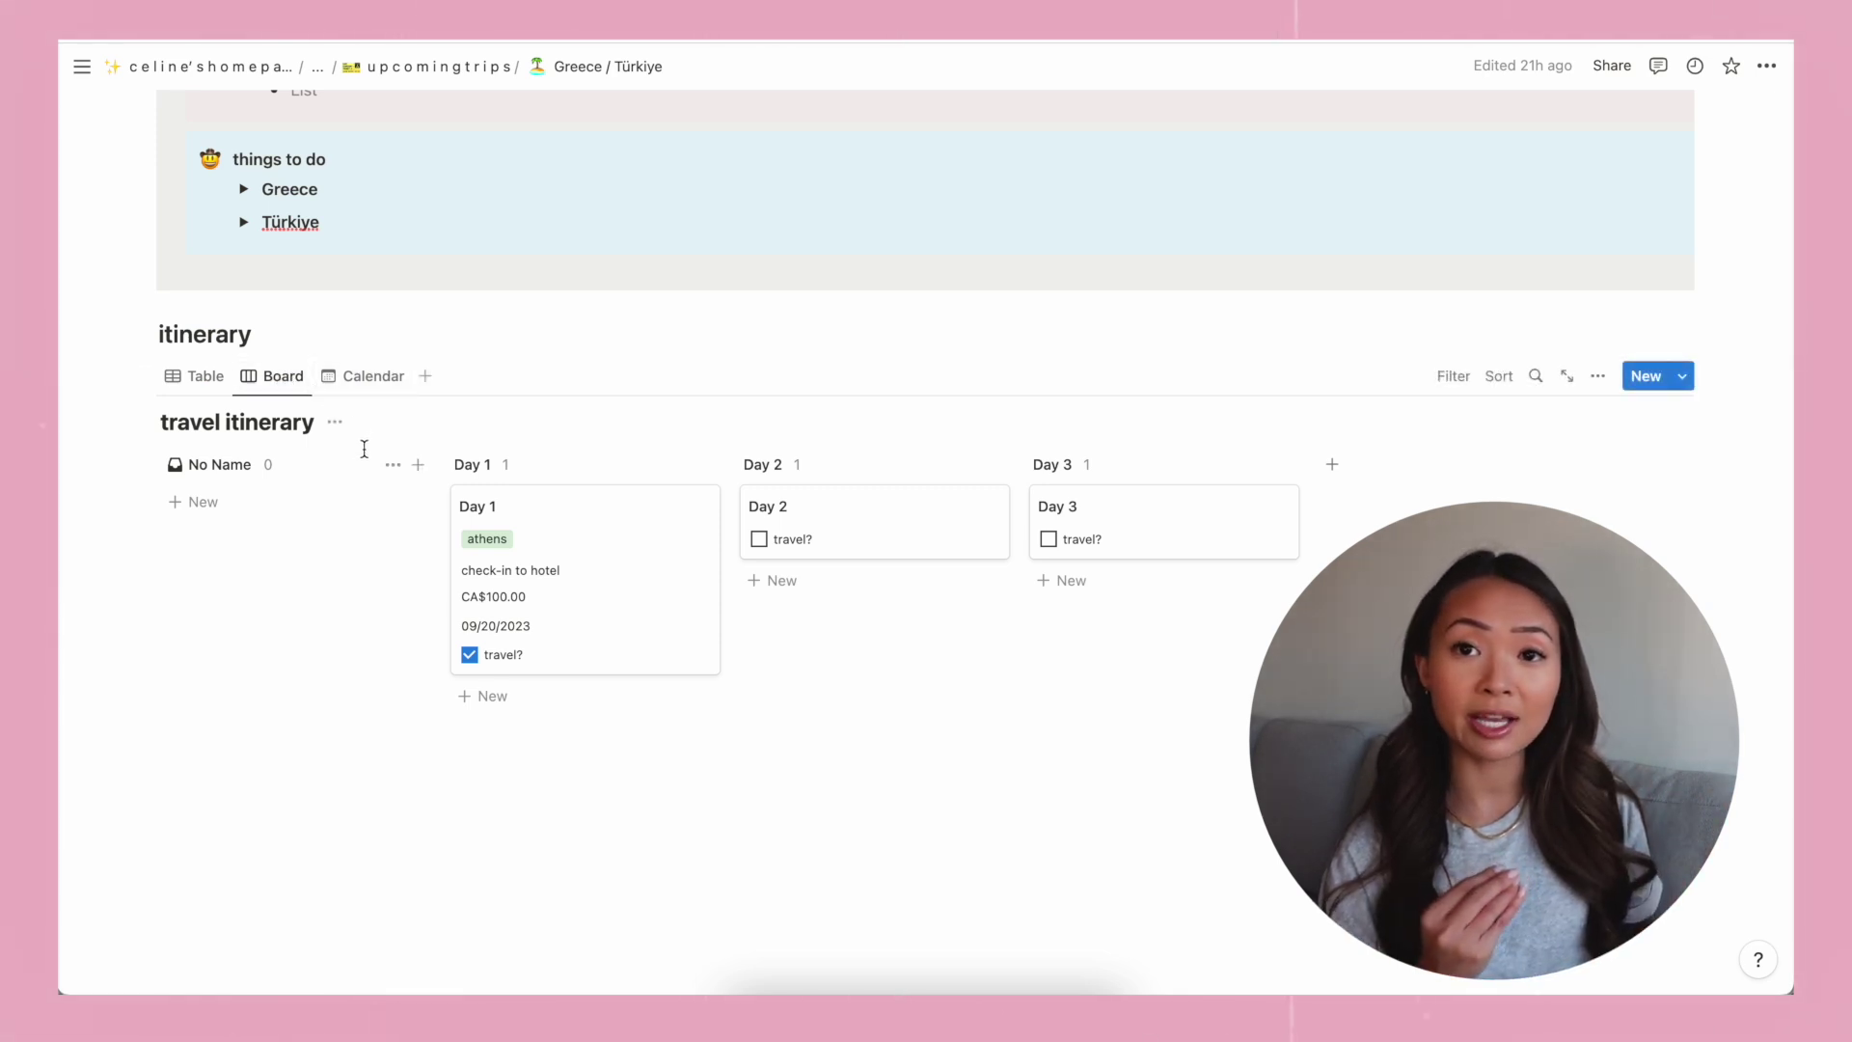
pyautogui.scroll(-1, 367, 386)
pyautogui.click(371, 320)
pyautogui.scroll(-3, 417, 724)
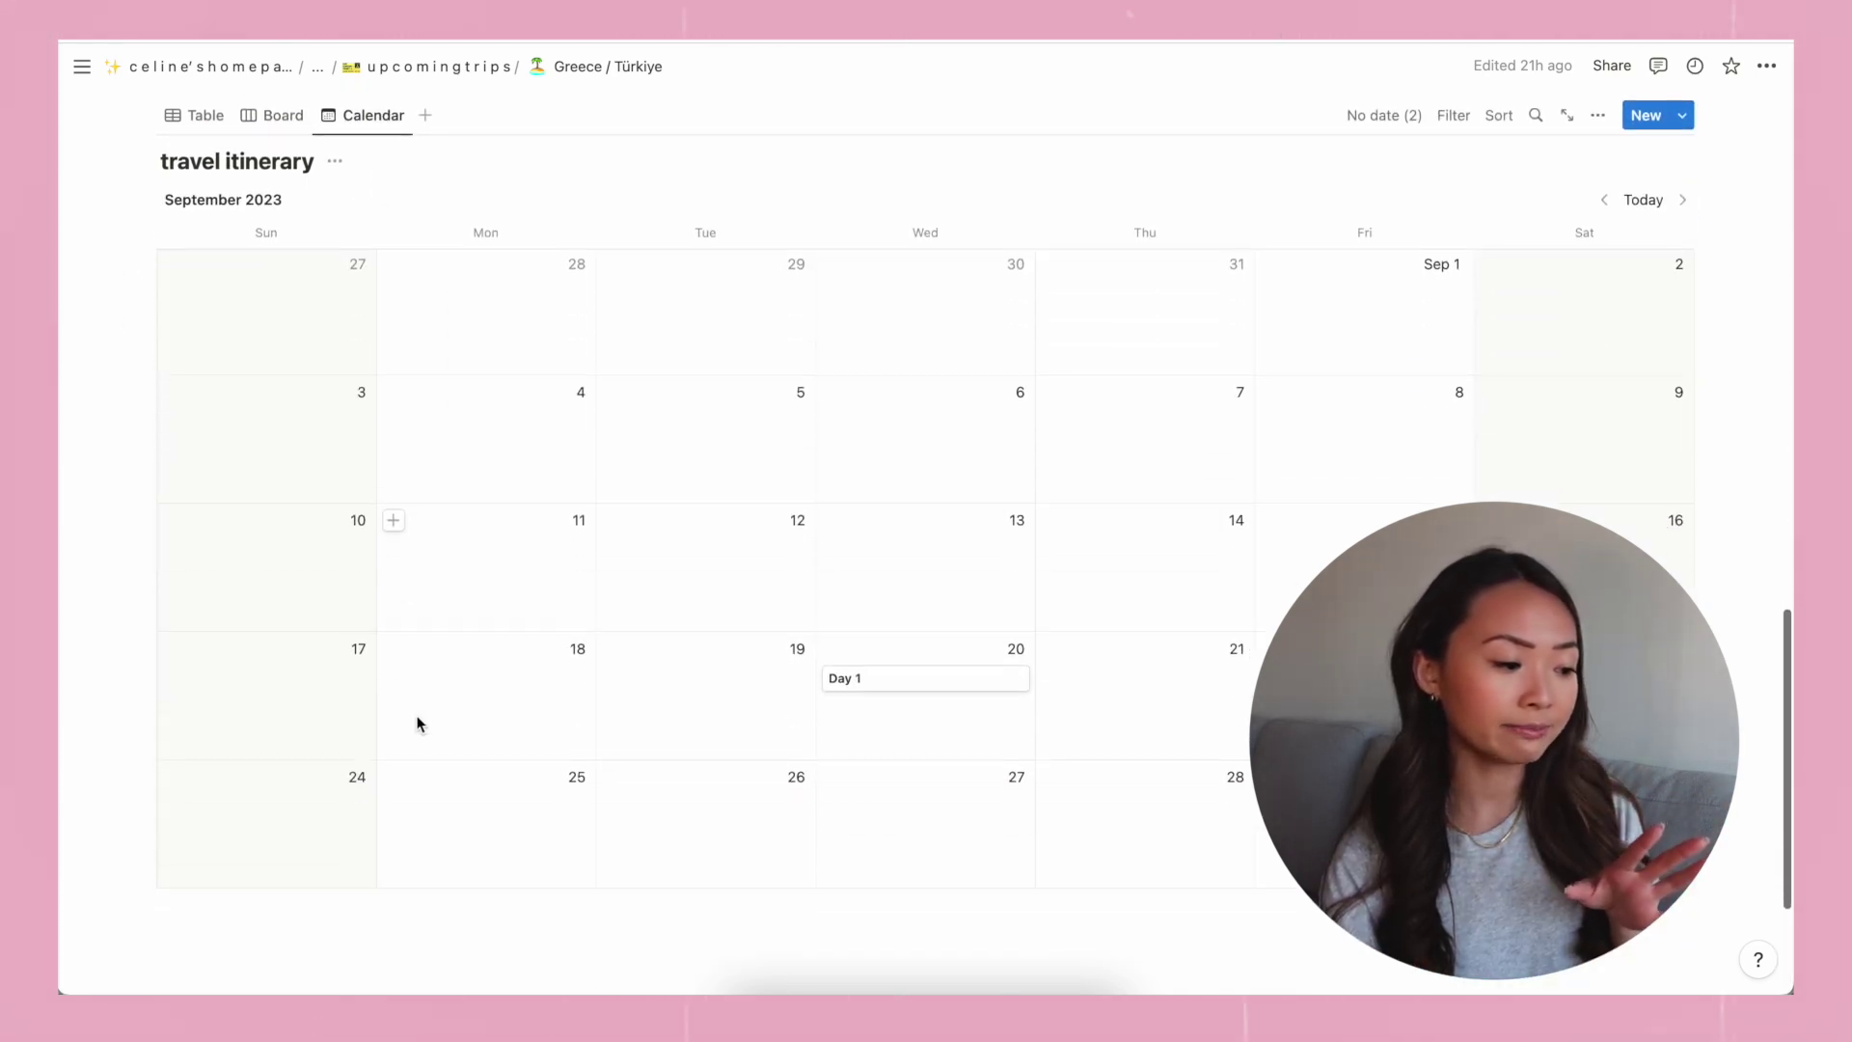
pyautogui.scroll(2, 417, 724)
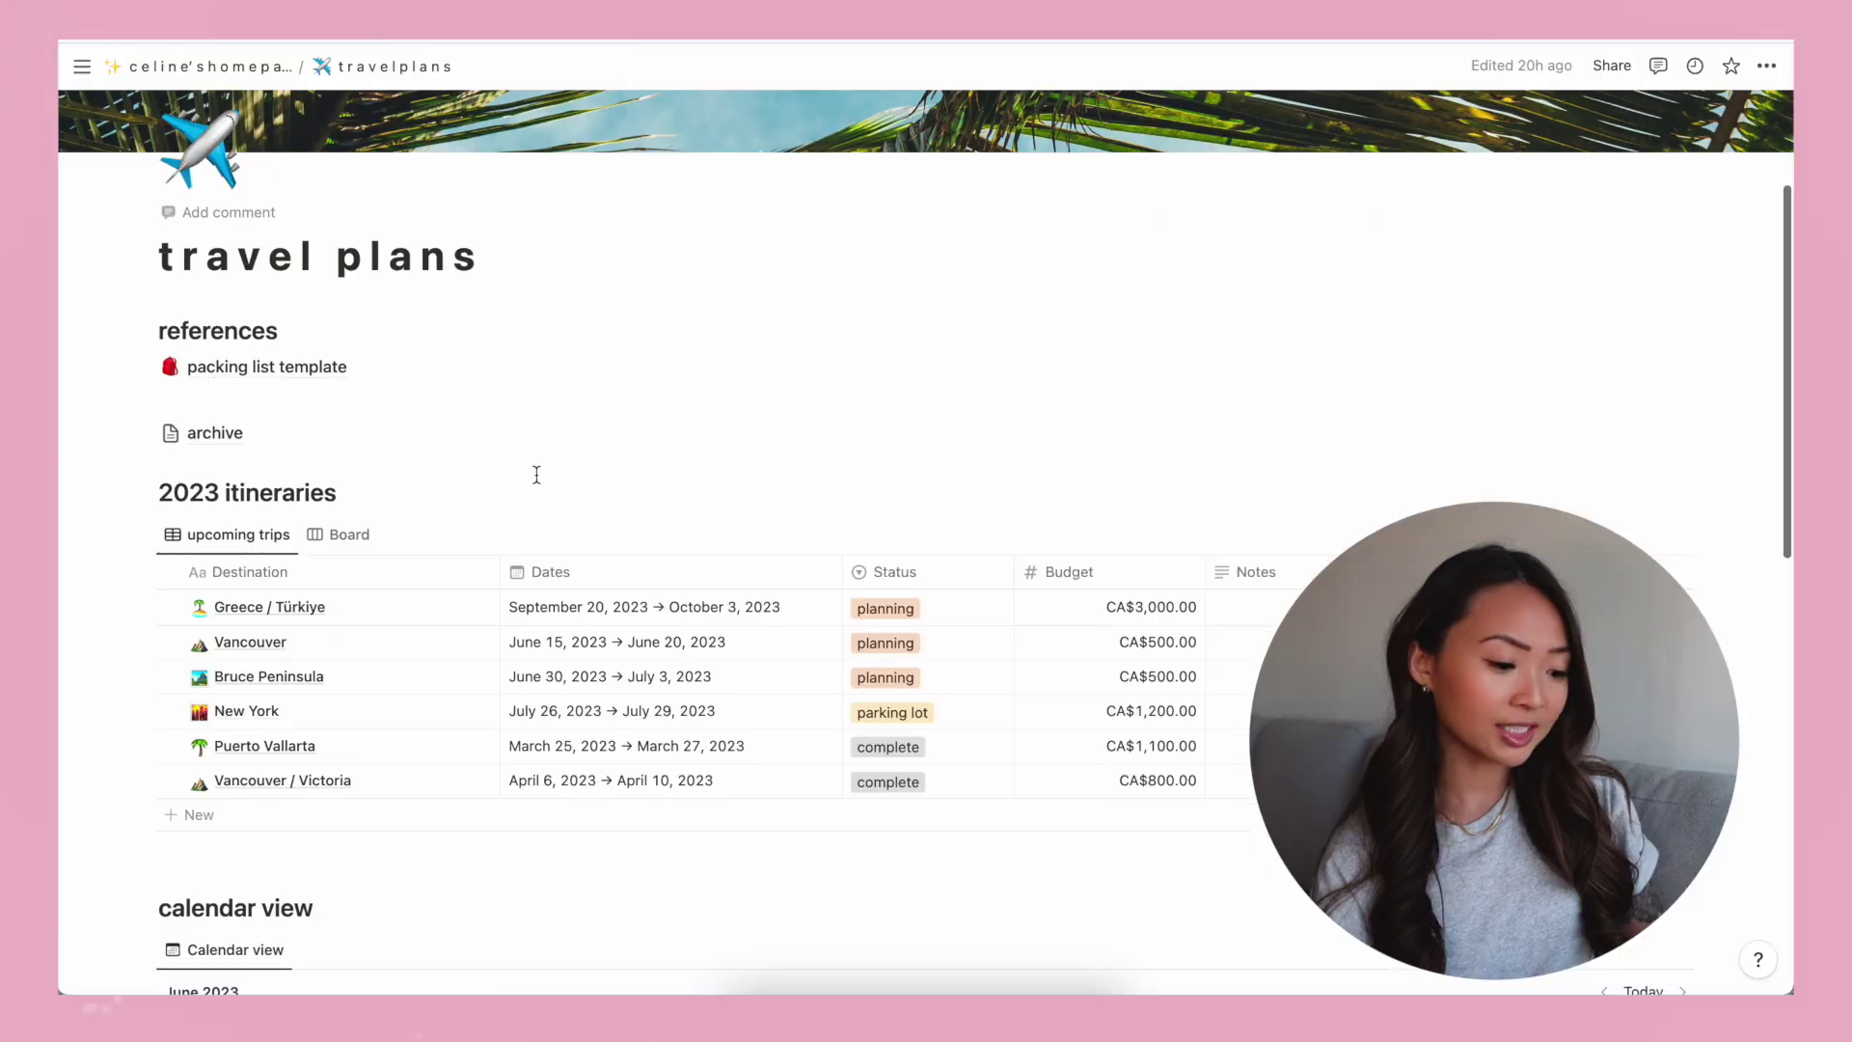
# Look over the upcoming trips table and the calendar view on the travel plans page.
pyautogui.scroll(-1, 529, 475)
pyautogui.scroll(-4, 538, 483)
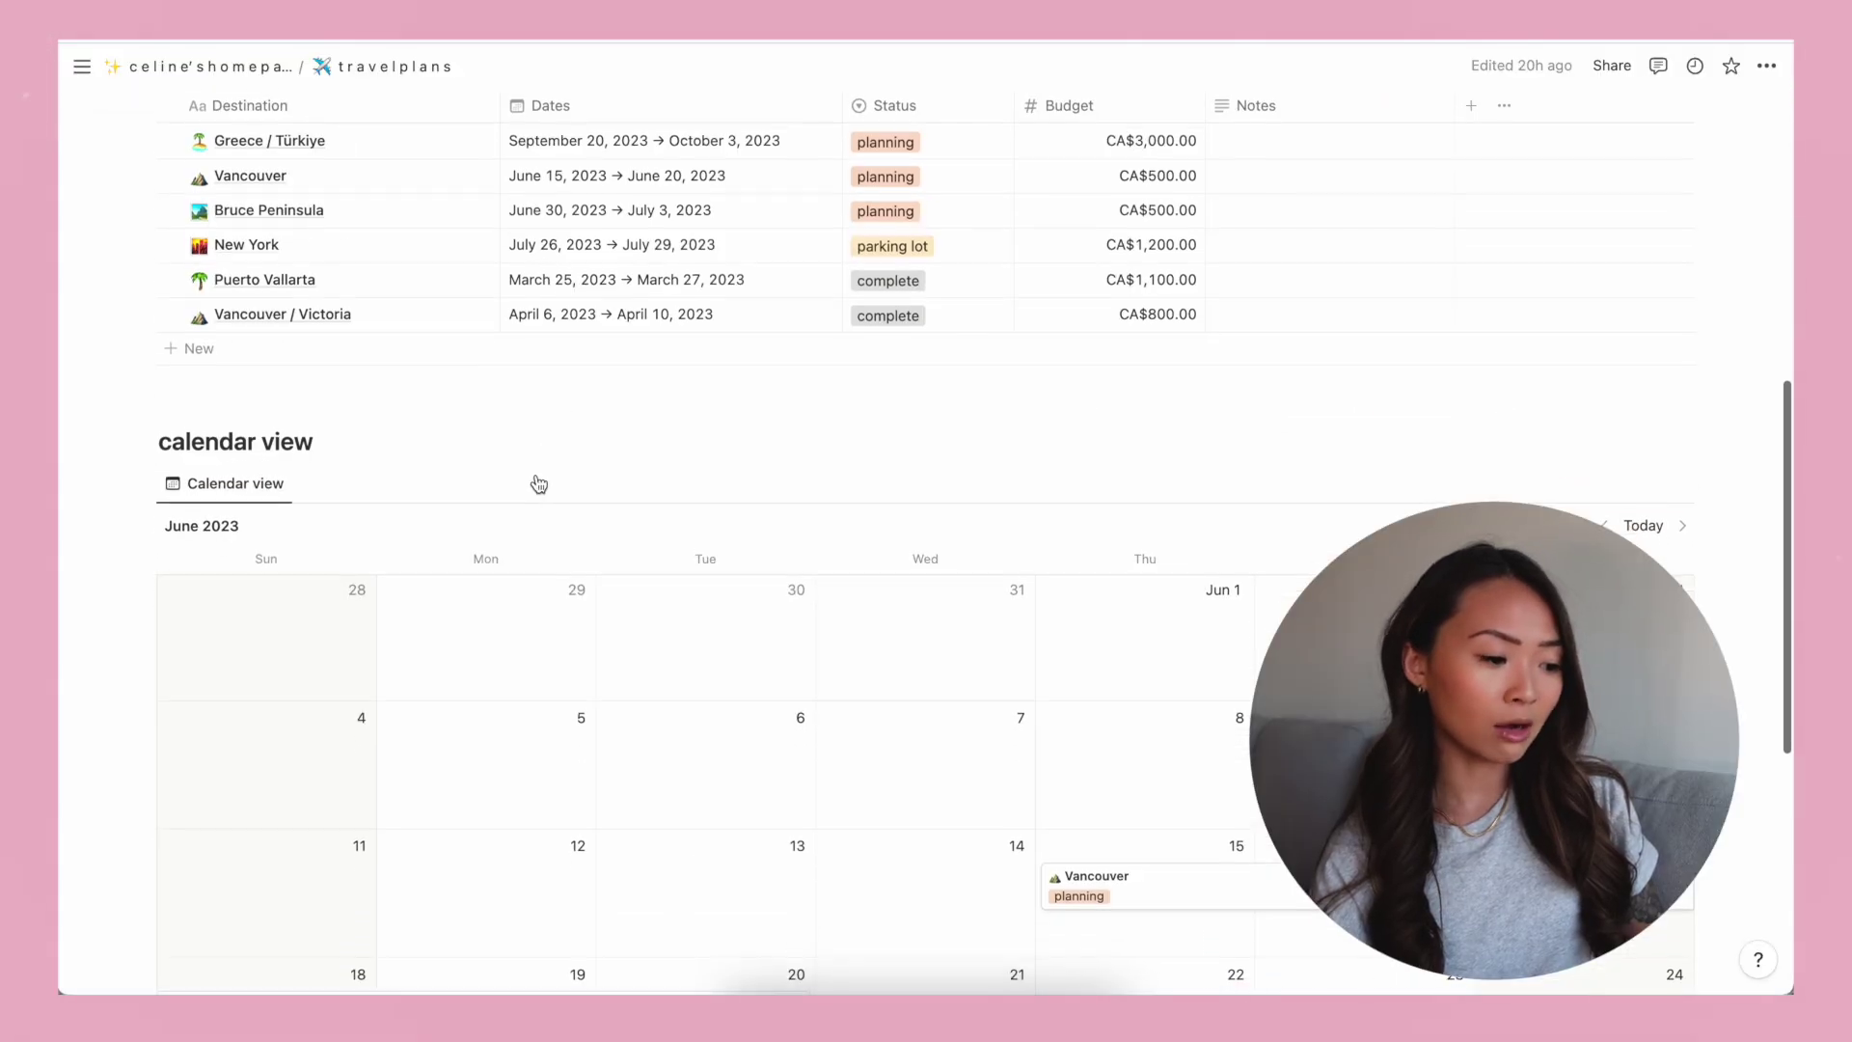
pyautogui.scroll(1, 569, 405)
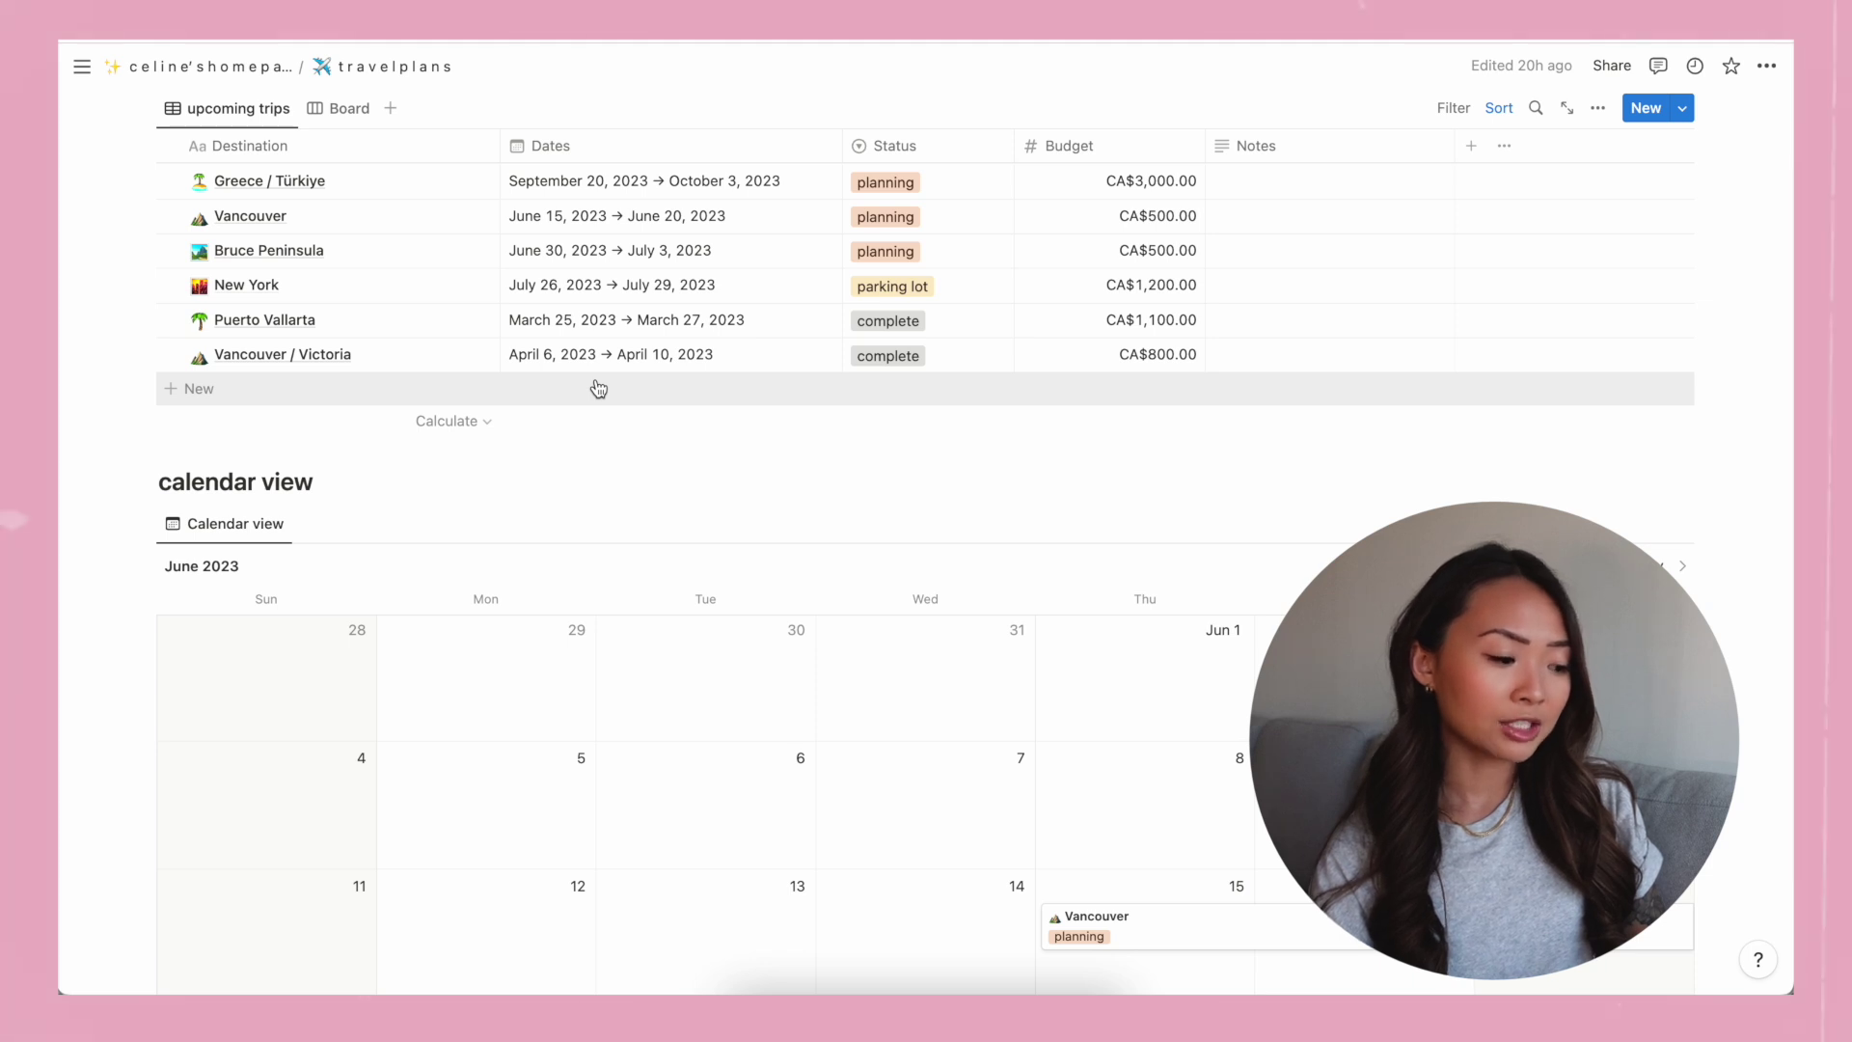
pyautogui.scroll(-5, 598, 388)
pyautogui.scroll(2, 1250, 385)
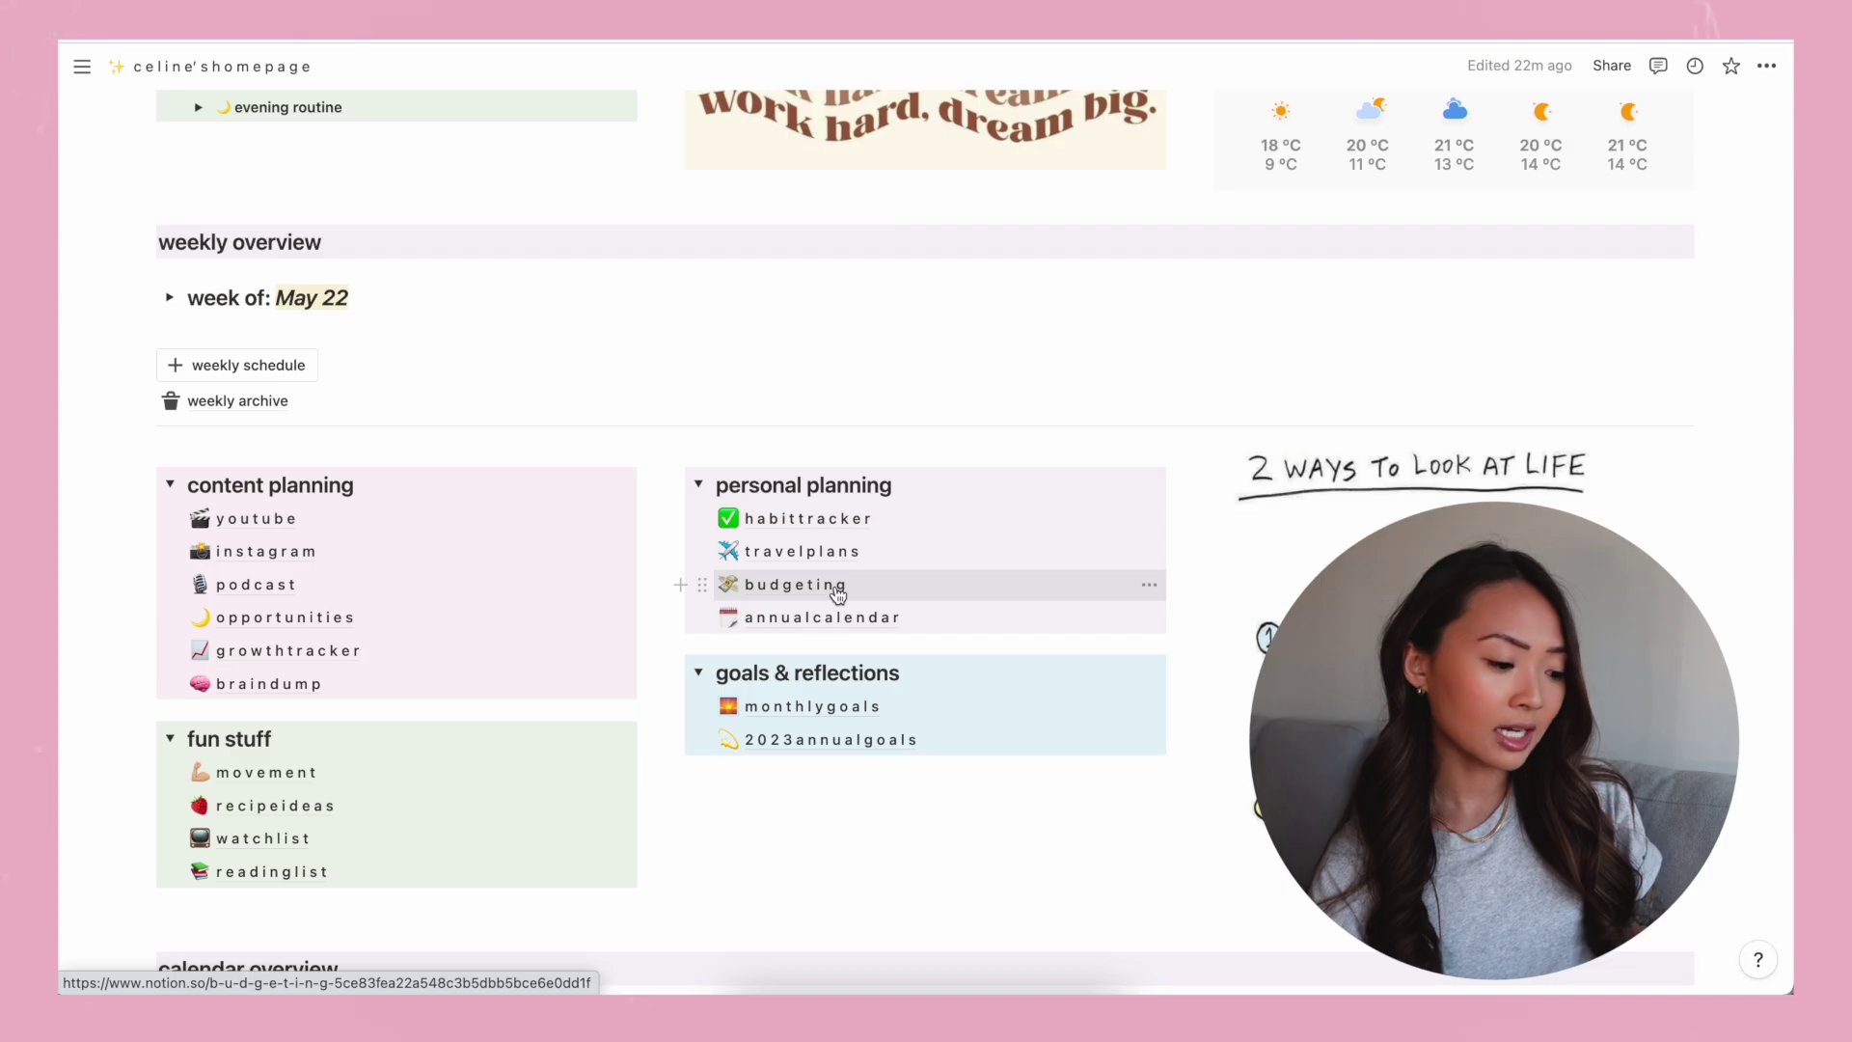
# Open the budgeting page from the homepage's personal planning list and look over the 2023 savings tracker.
pyautogui.click(835, 586)
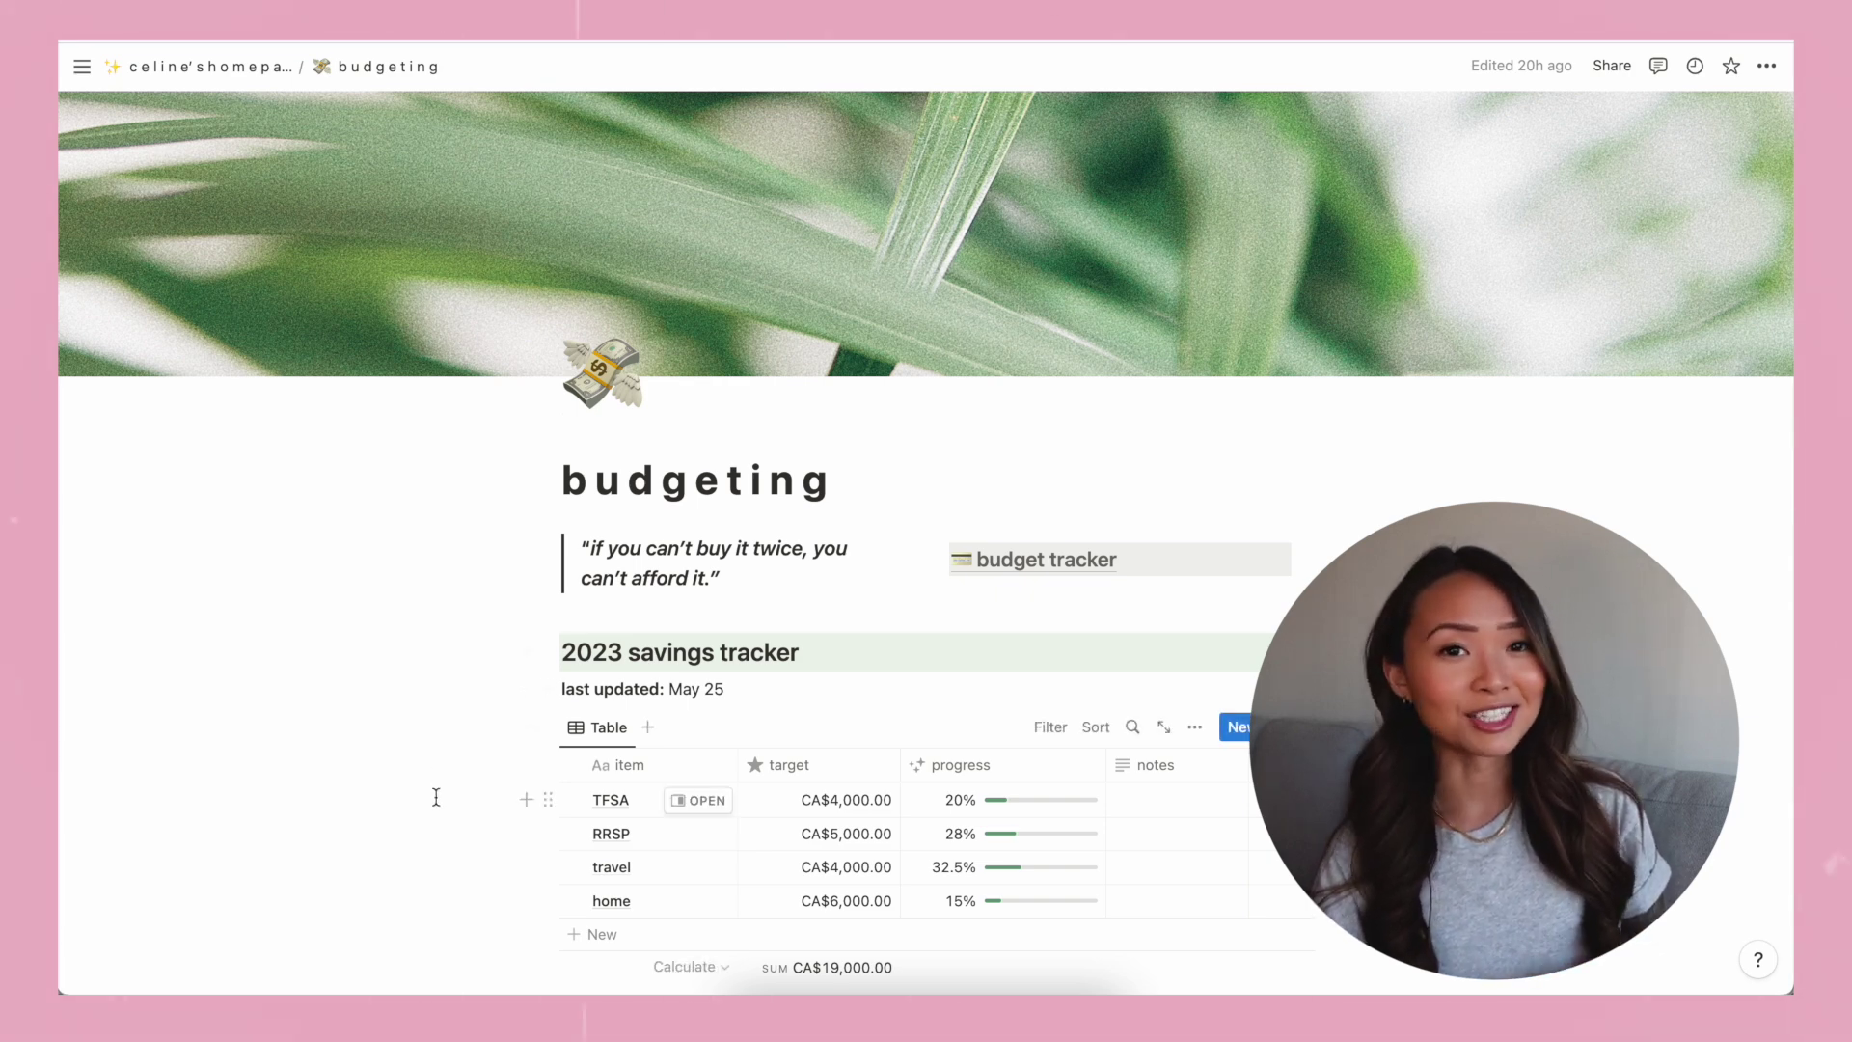
pyautogui.scroll(-2, 436, 796)
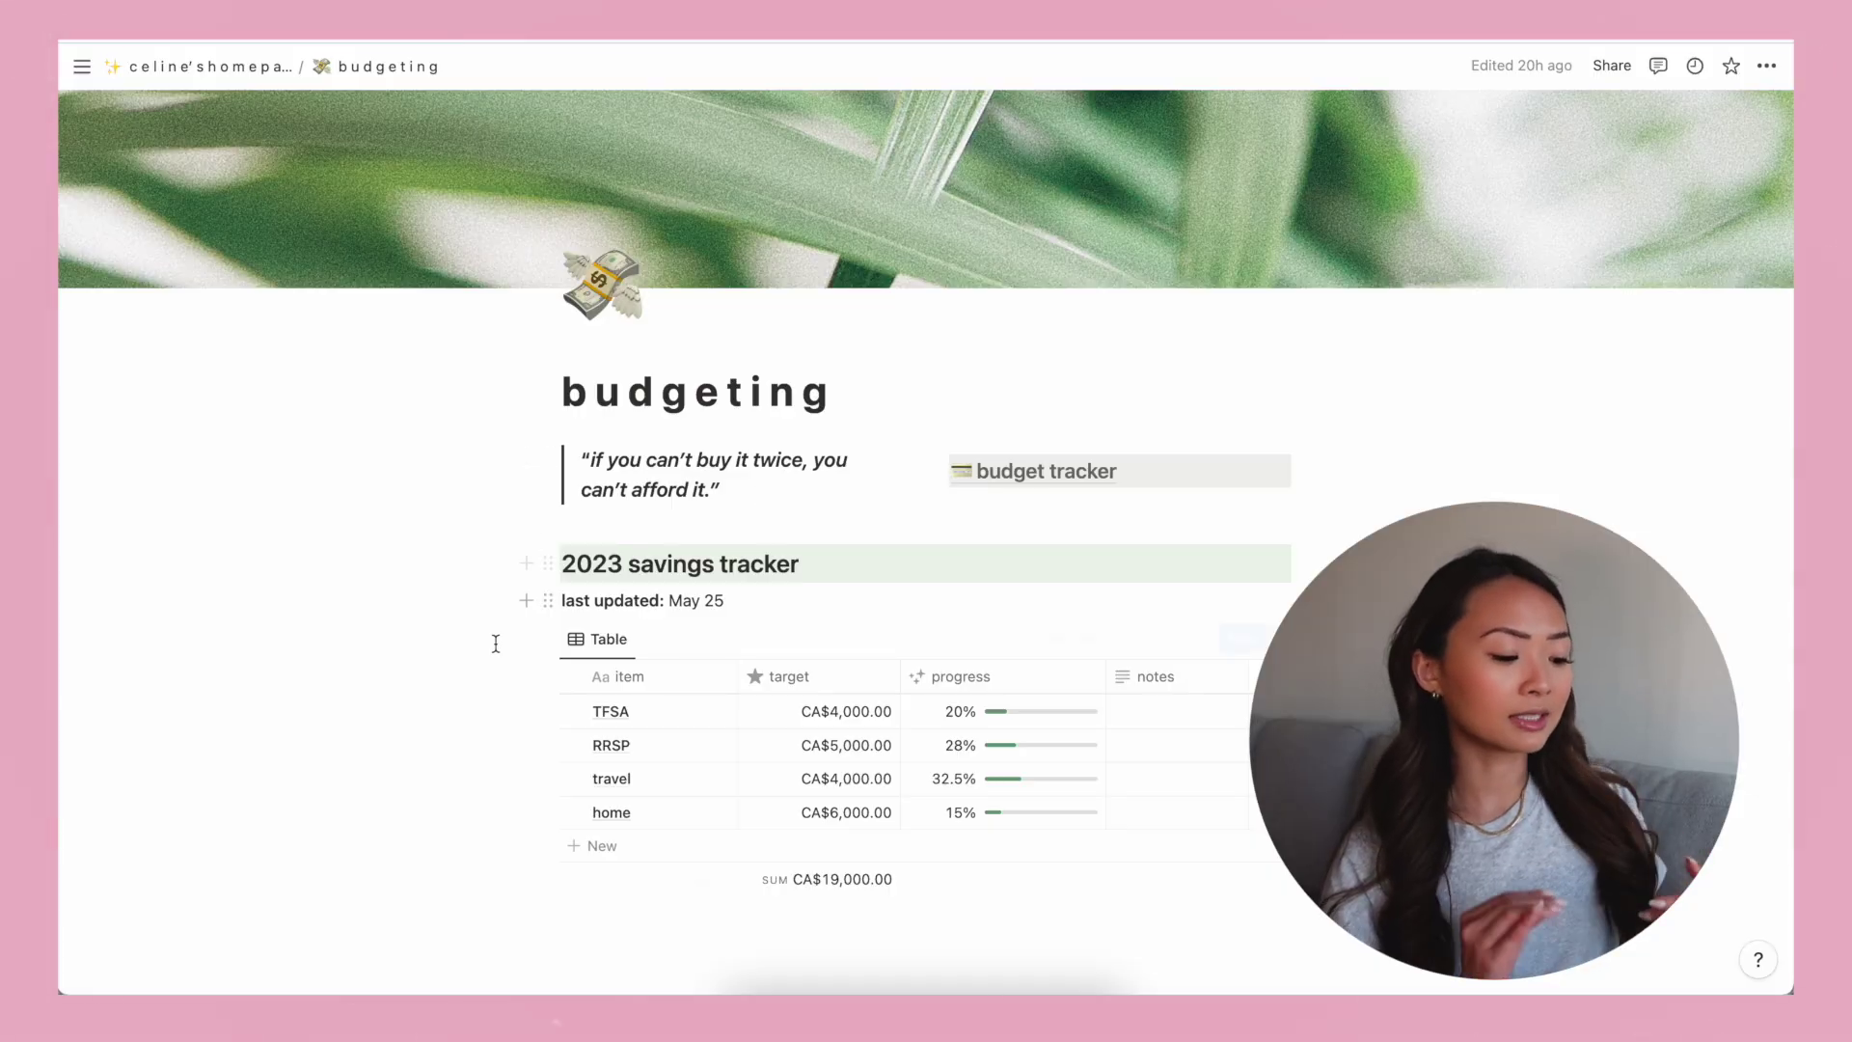
pyautogui.scroll(-2, 484, 689)
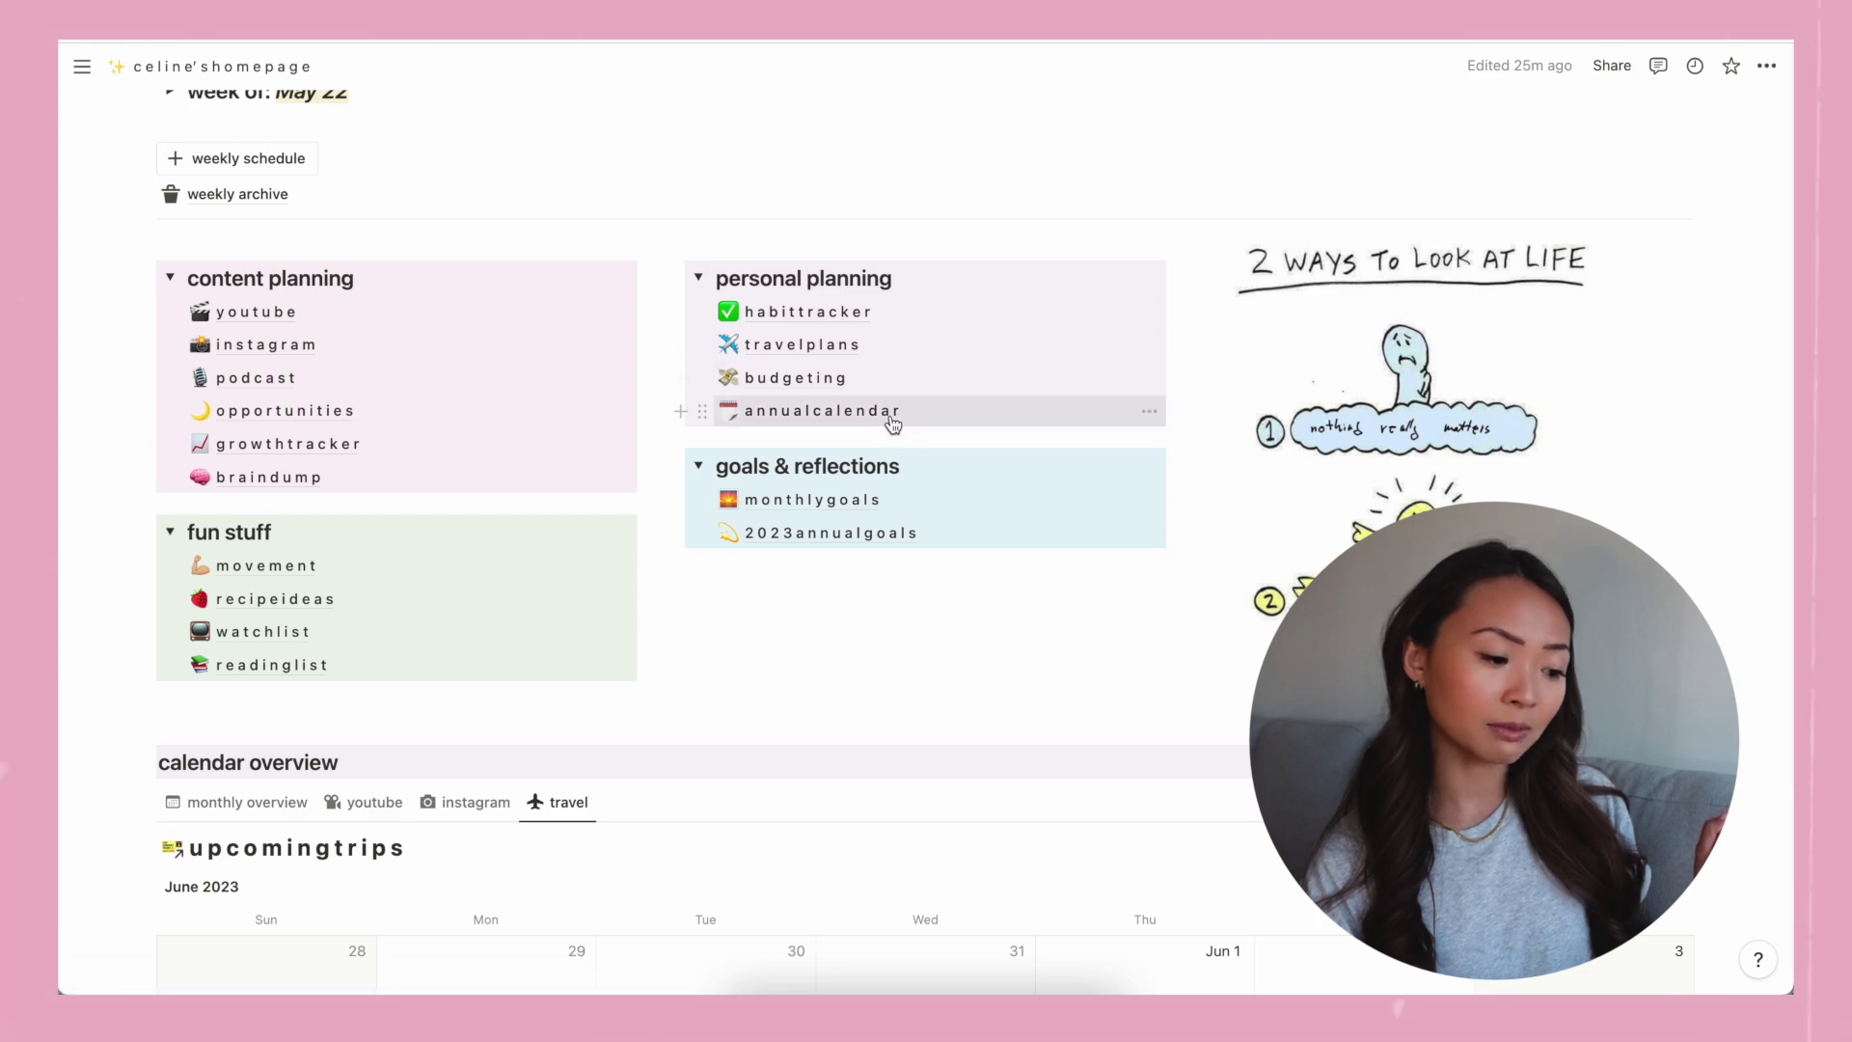
# Open the annual calendar page from the homepage's personal planning list and look over its monthly overview.
pyautogui.click(889, 413)
pyautogui.scroll(-3, 888, 415)
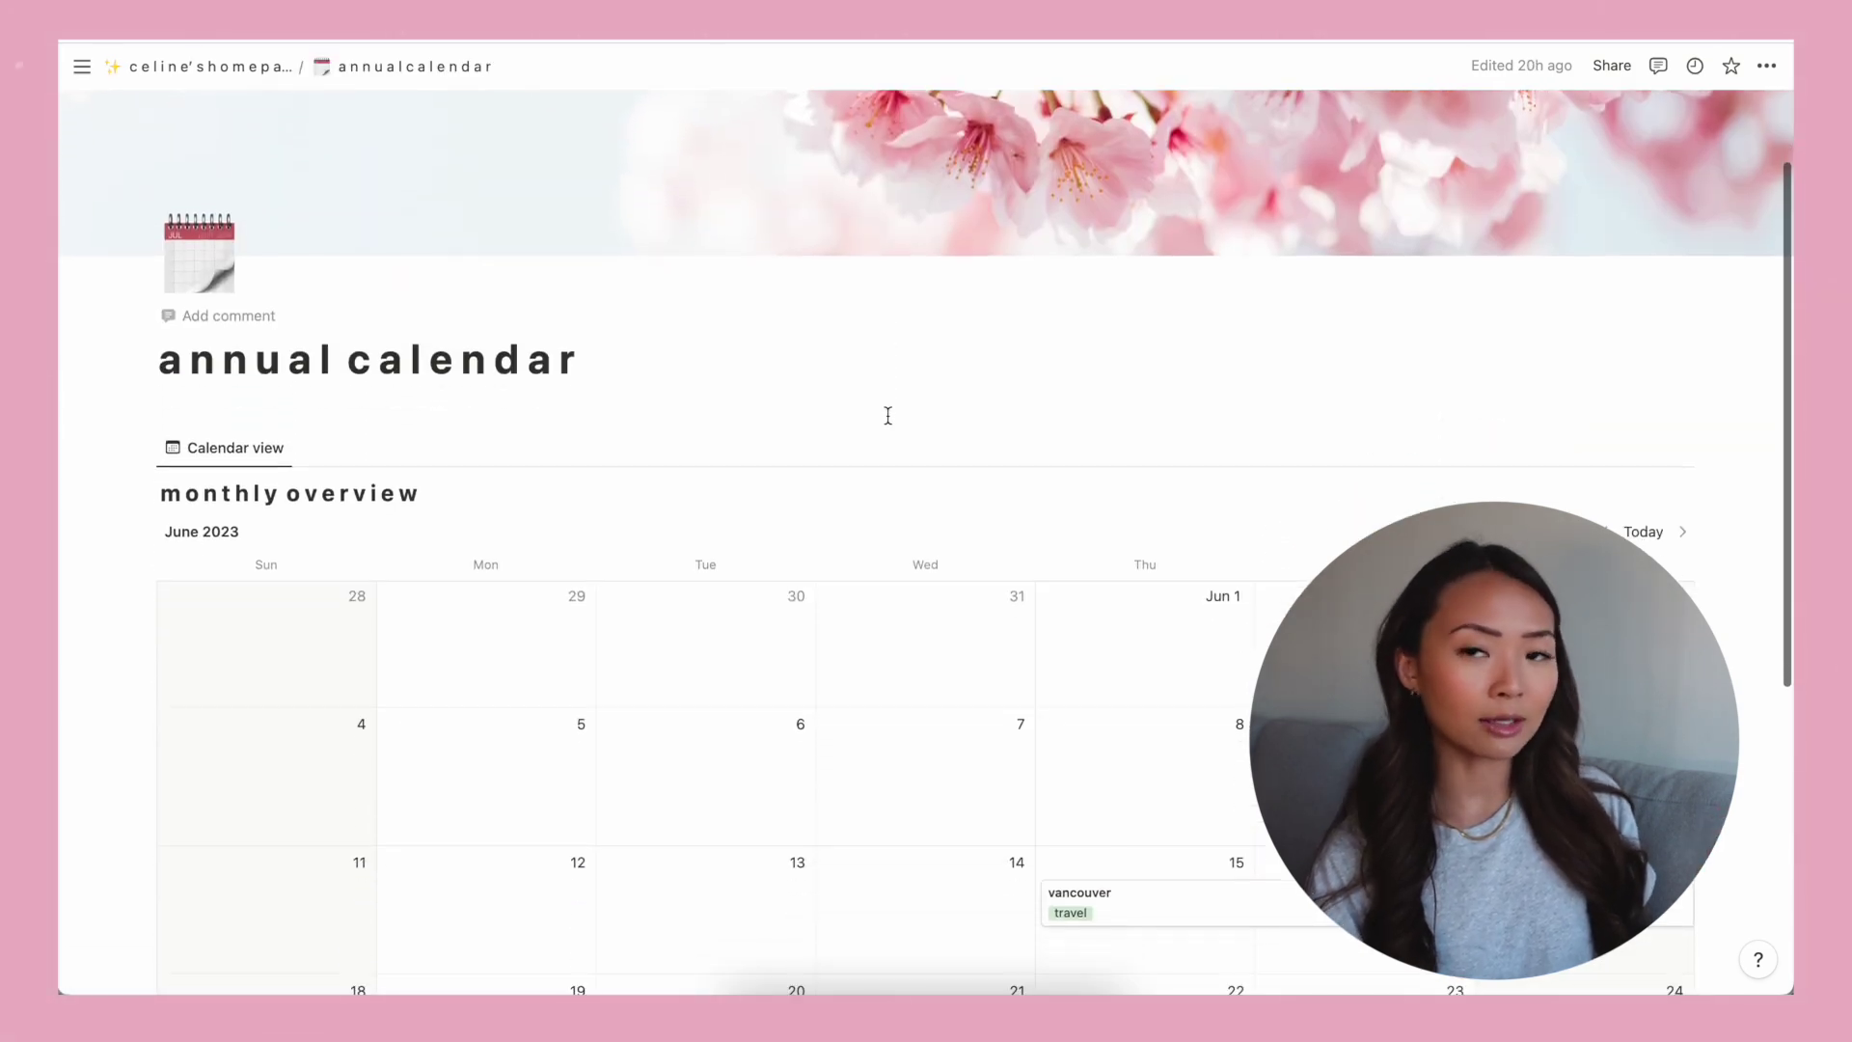
pyautogui.scroll(-2, 888, 414)
pyautogui.scroll(2, 889, 415)
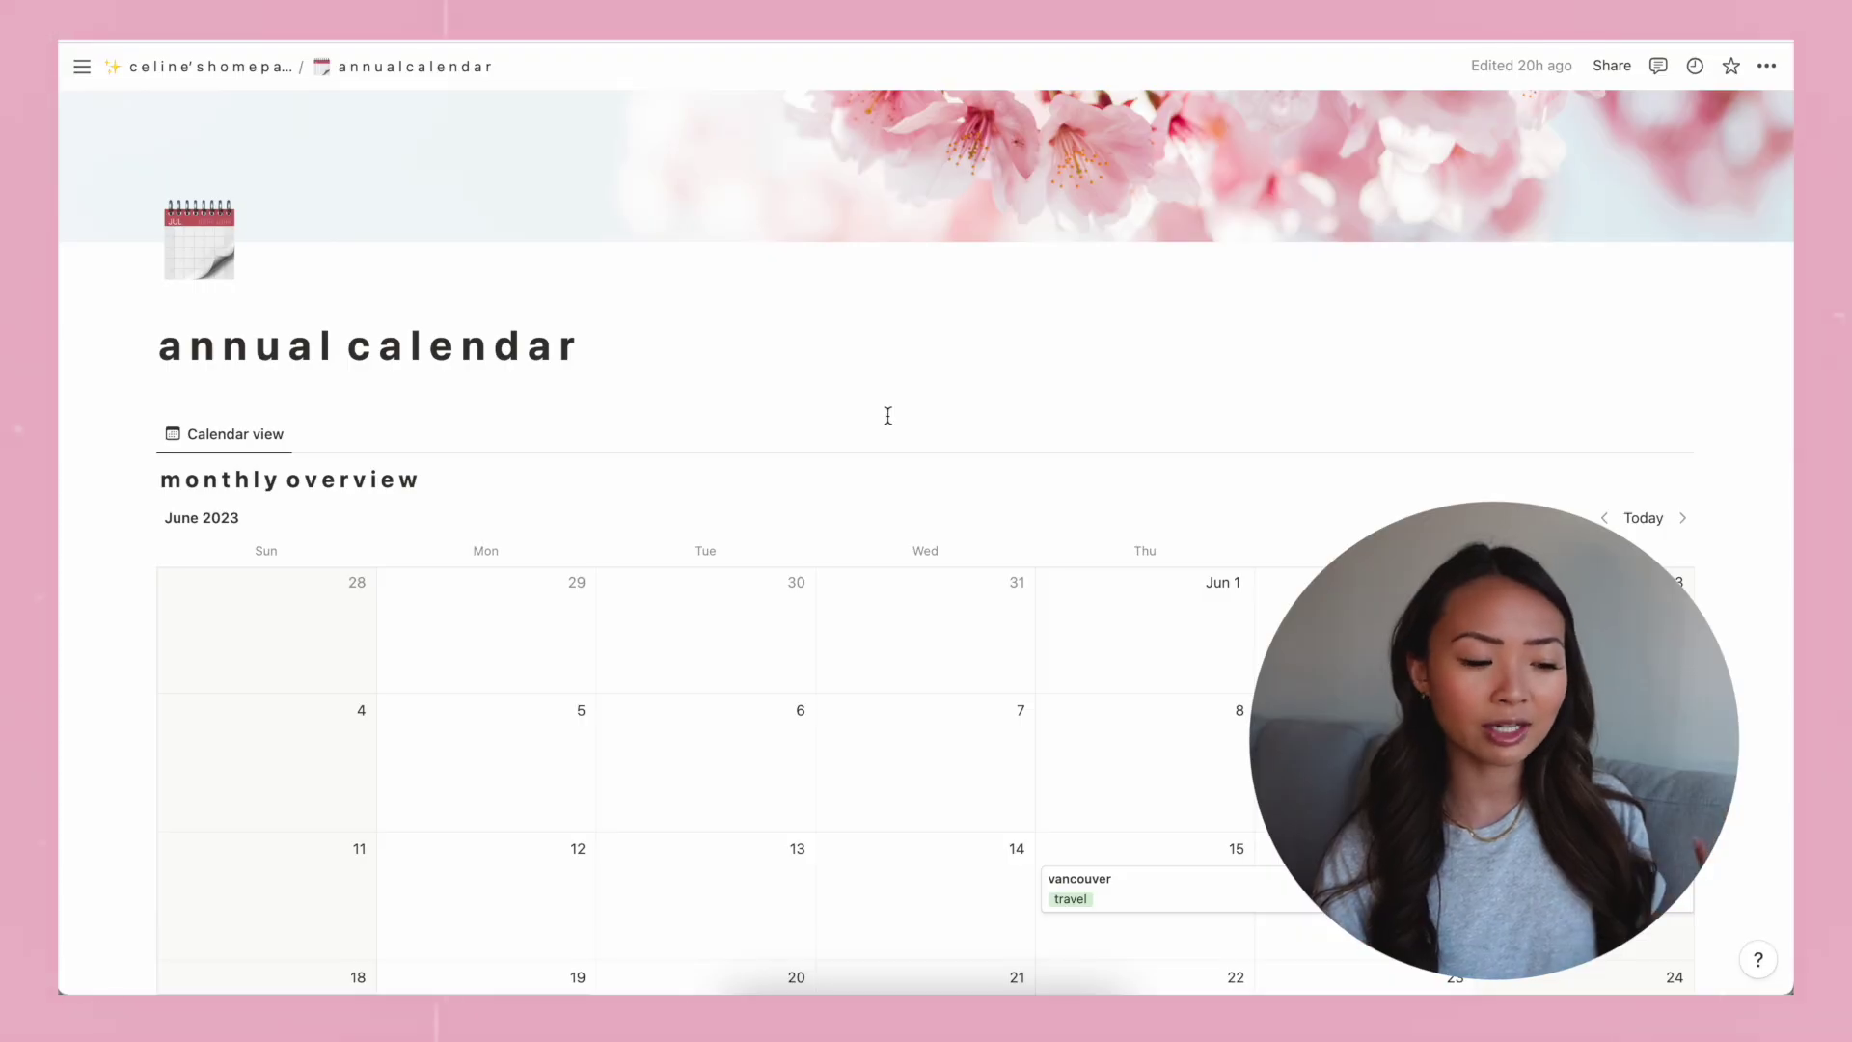
pyautogui.scroll(2, 888, 415)
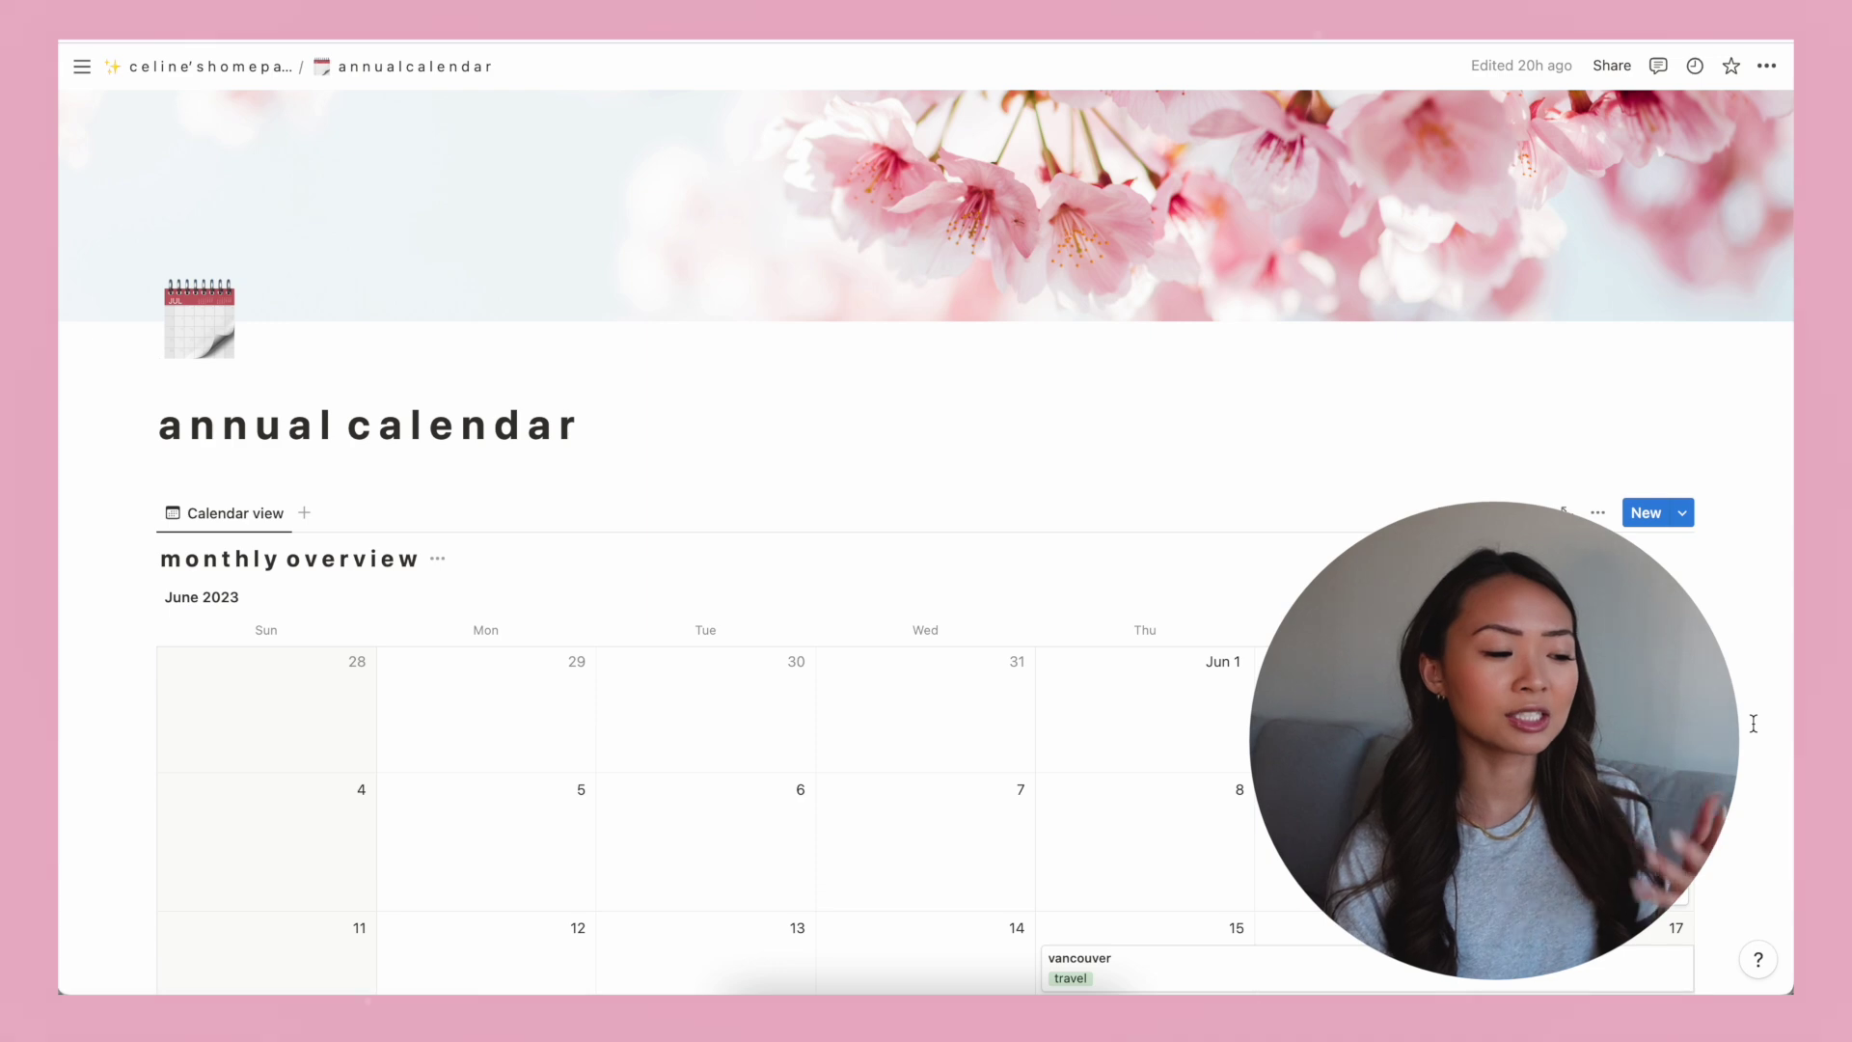
pyautogui.scroll(-3, 1753, 723)
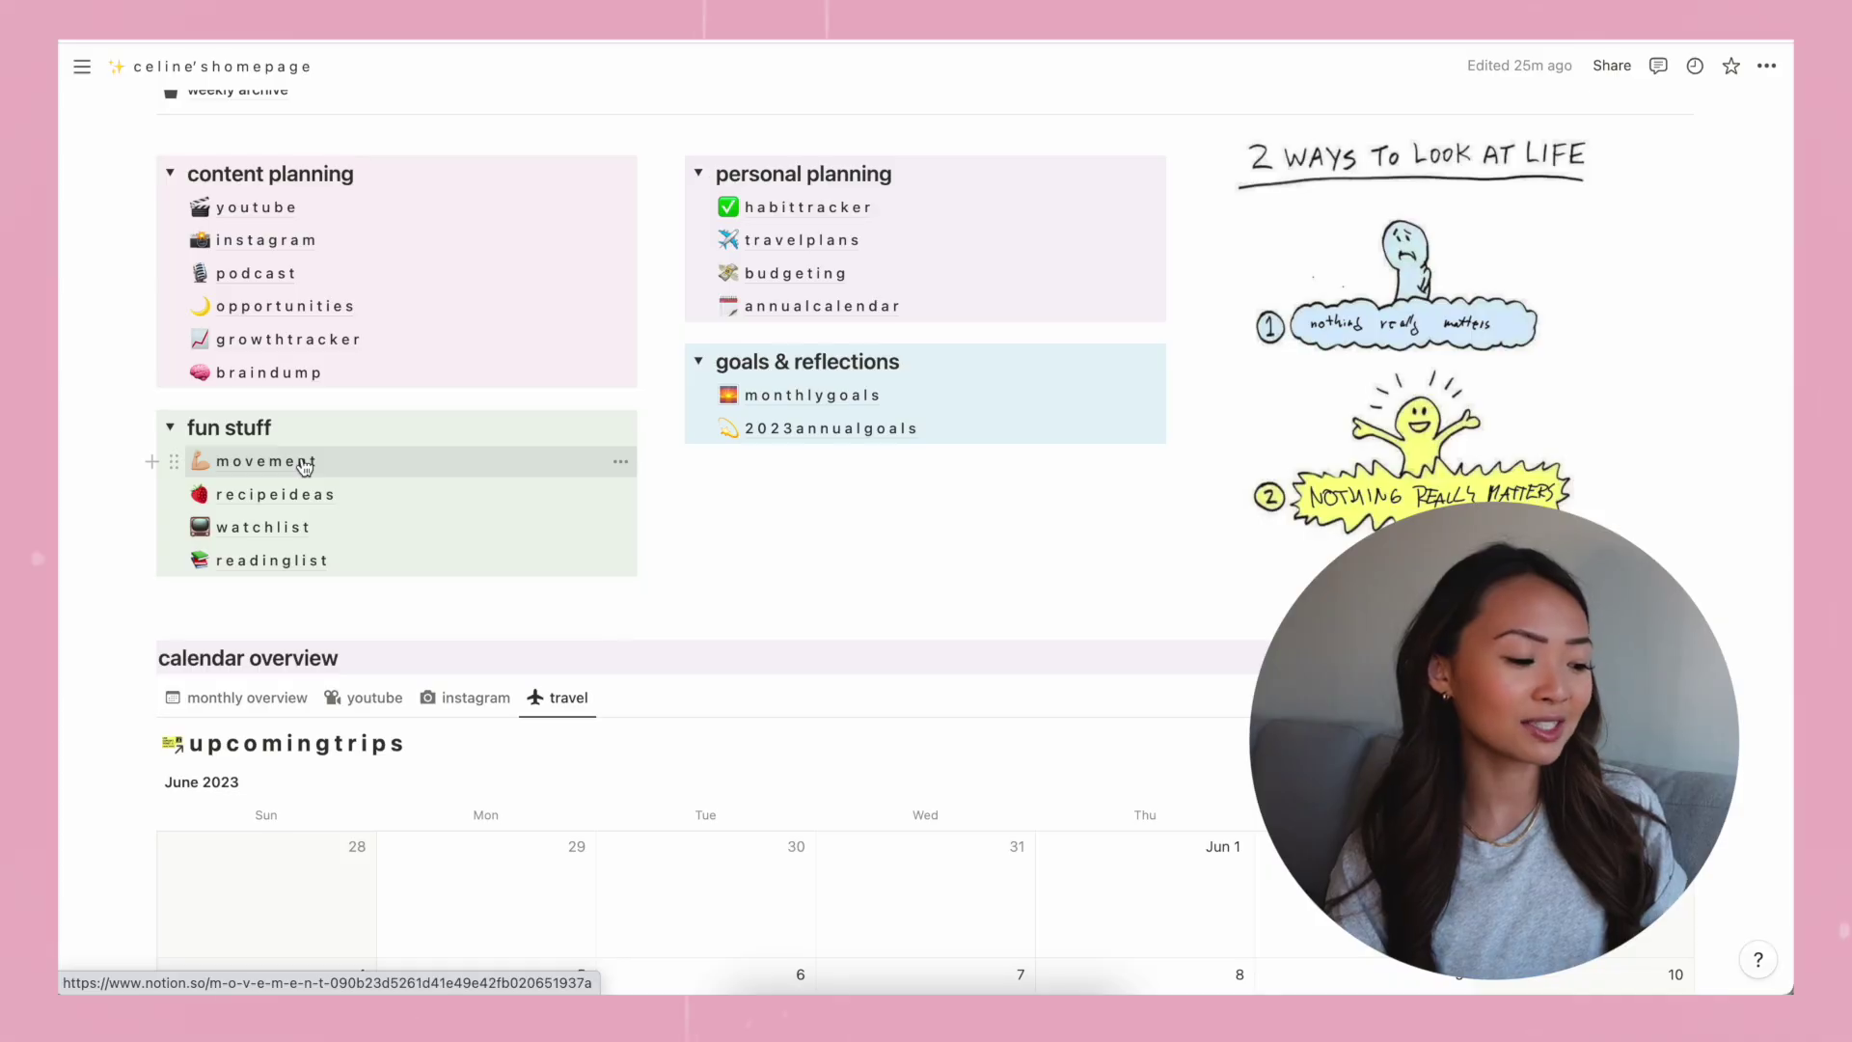
# Open the movement page, show the workout tracker as a calendar, and view the May 24 12/3/30 entry before closing it.
pyautogui.click(302, 454)
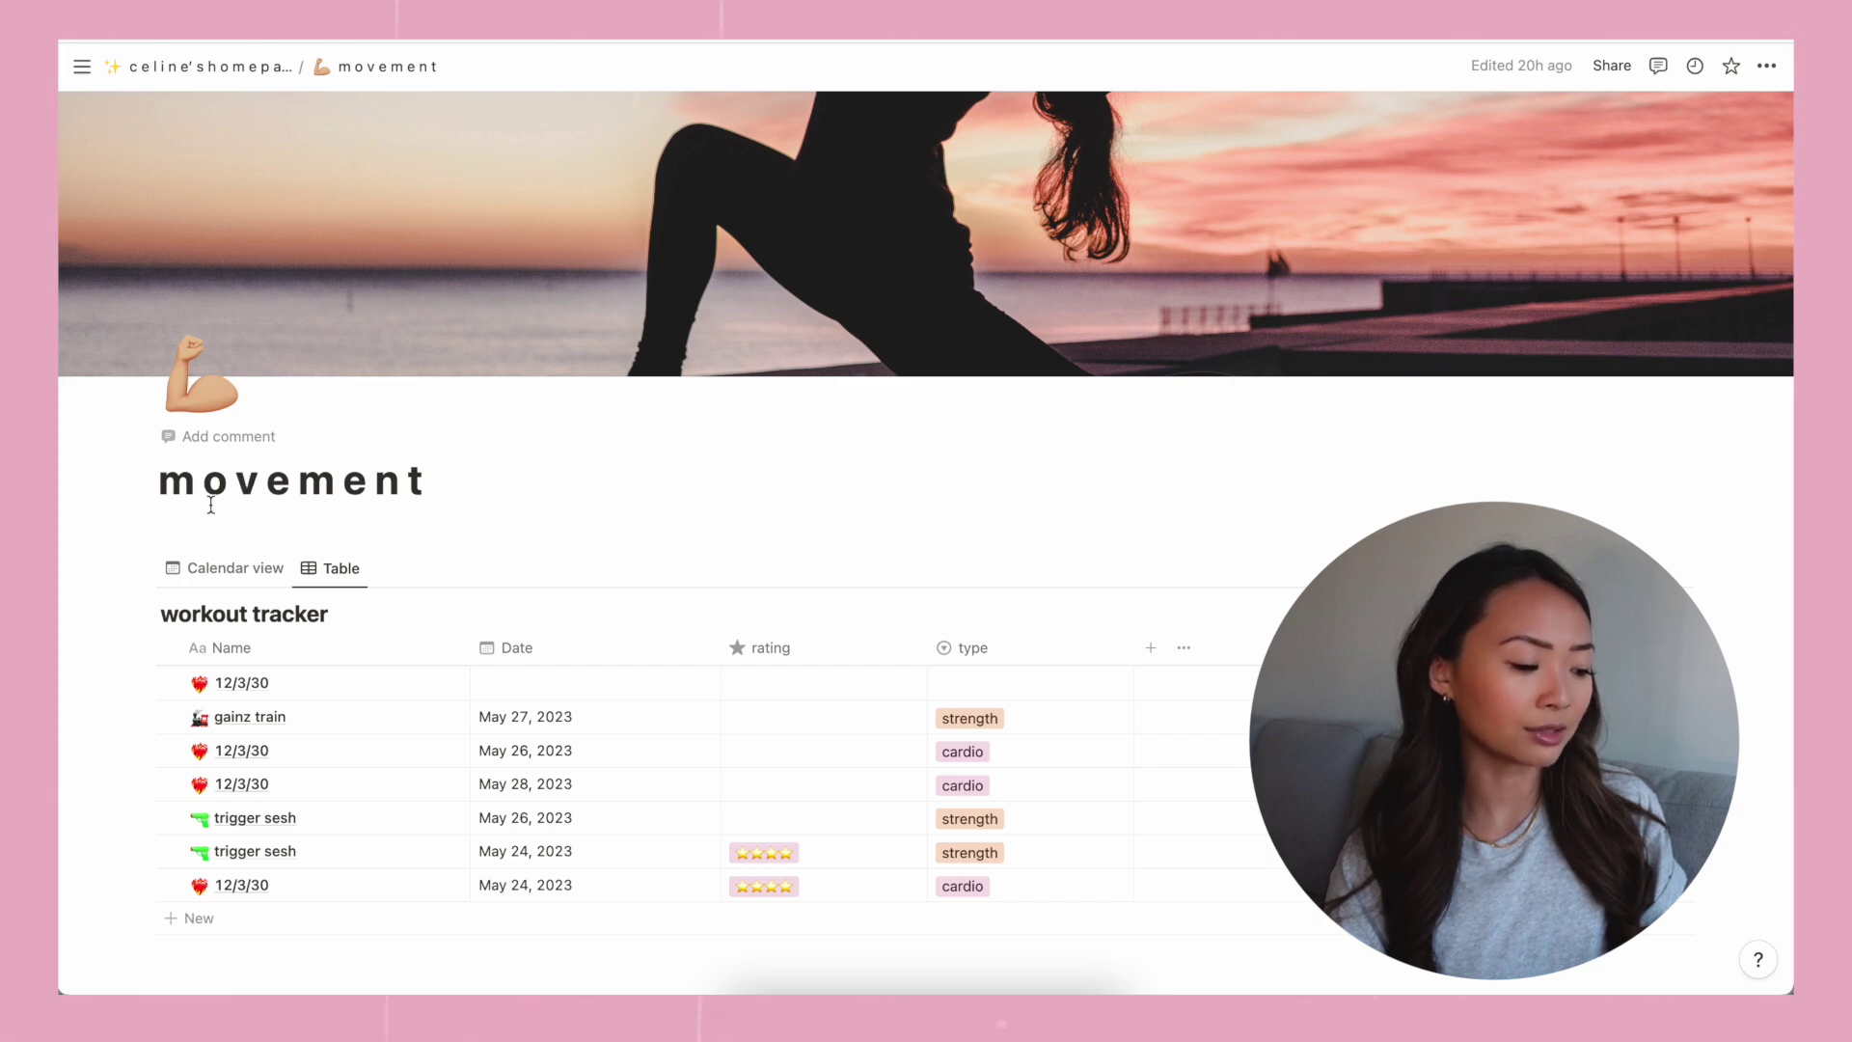
pyautogui.click(207, 575)
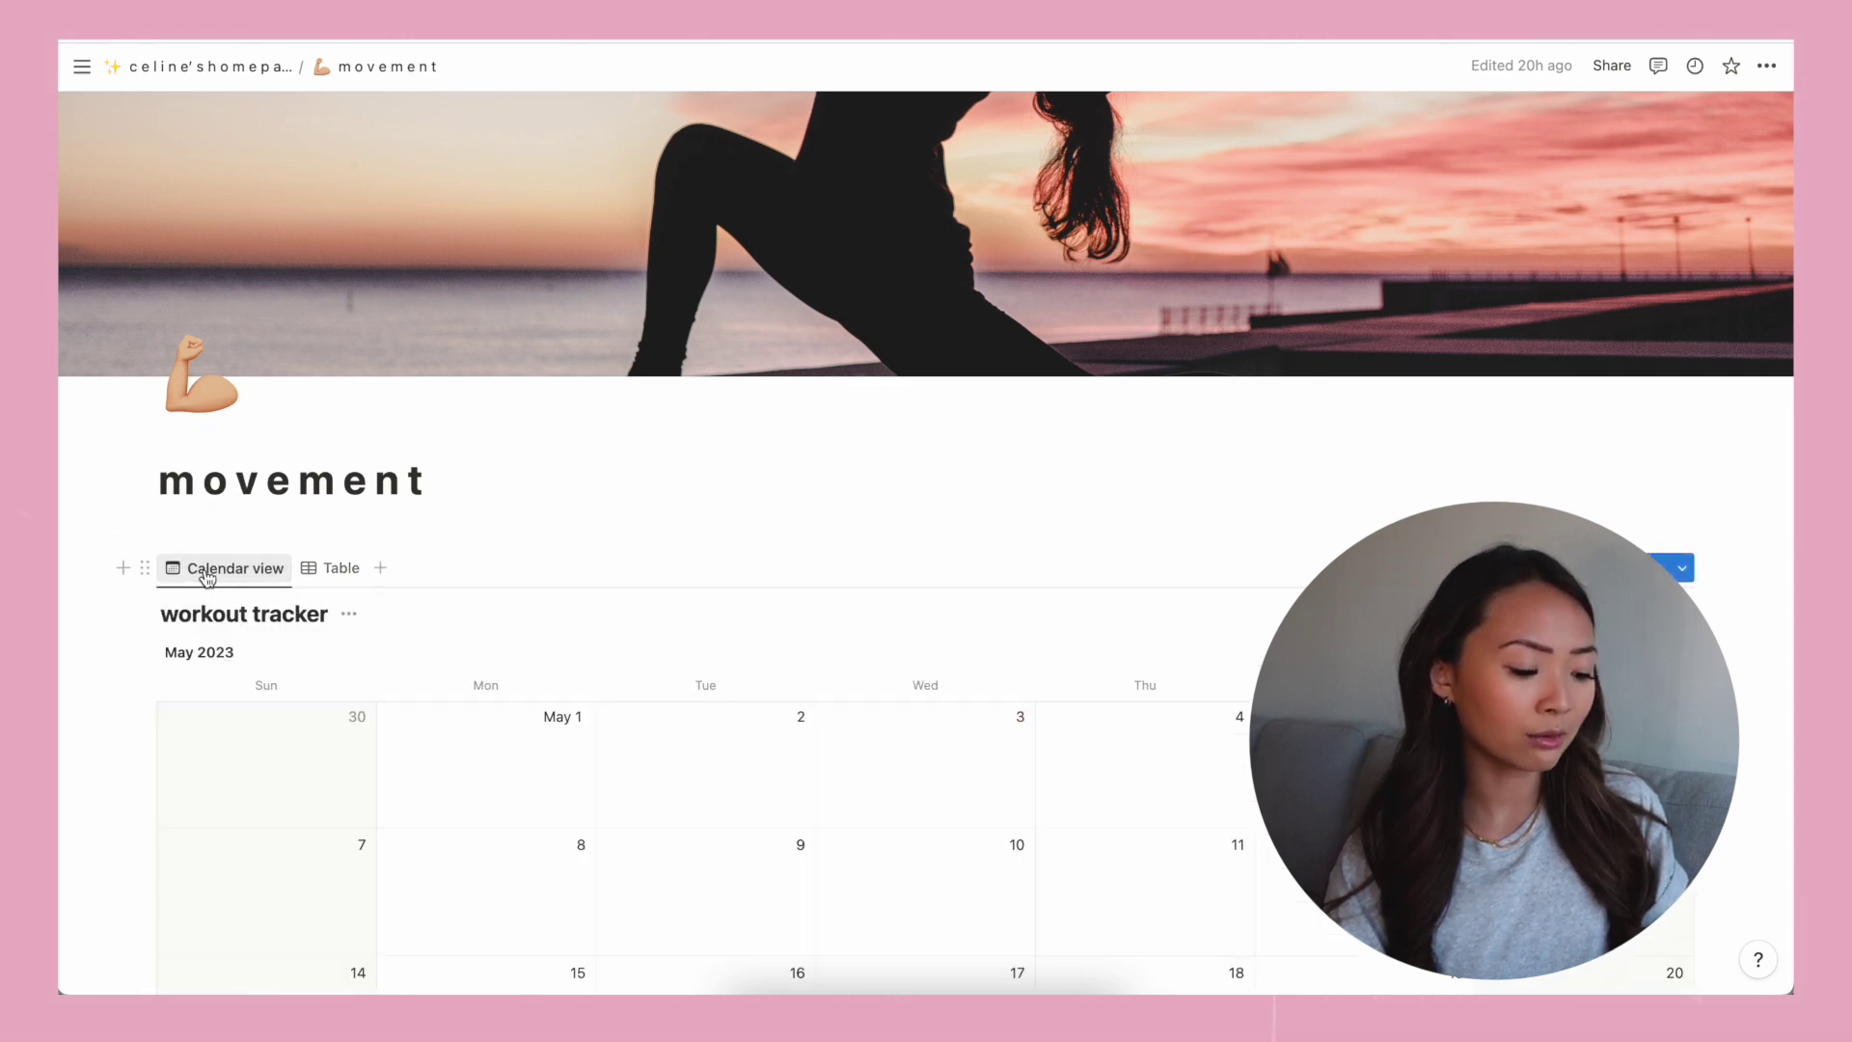
pyautogui.scroll(-5, 528, 559)
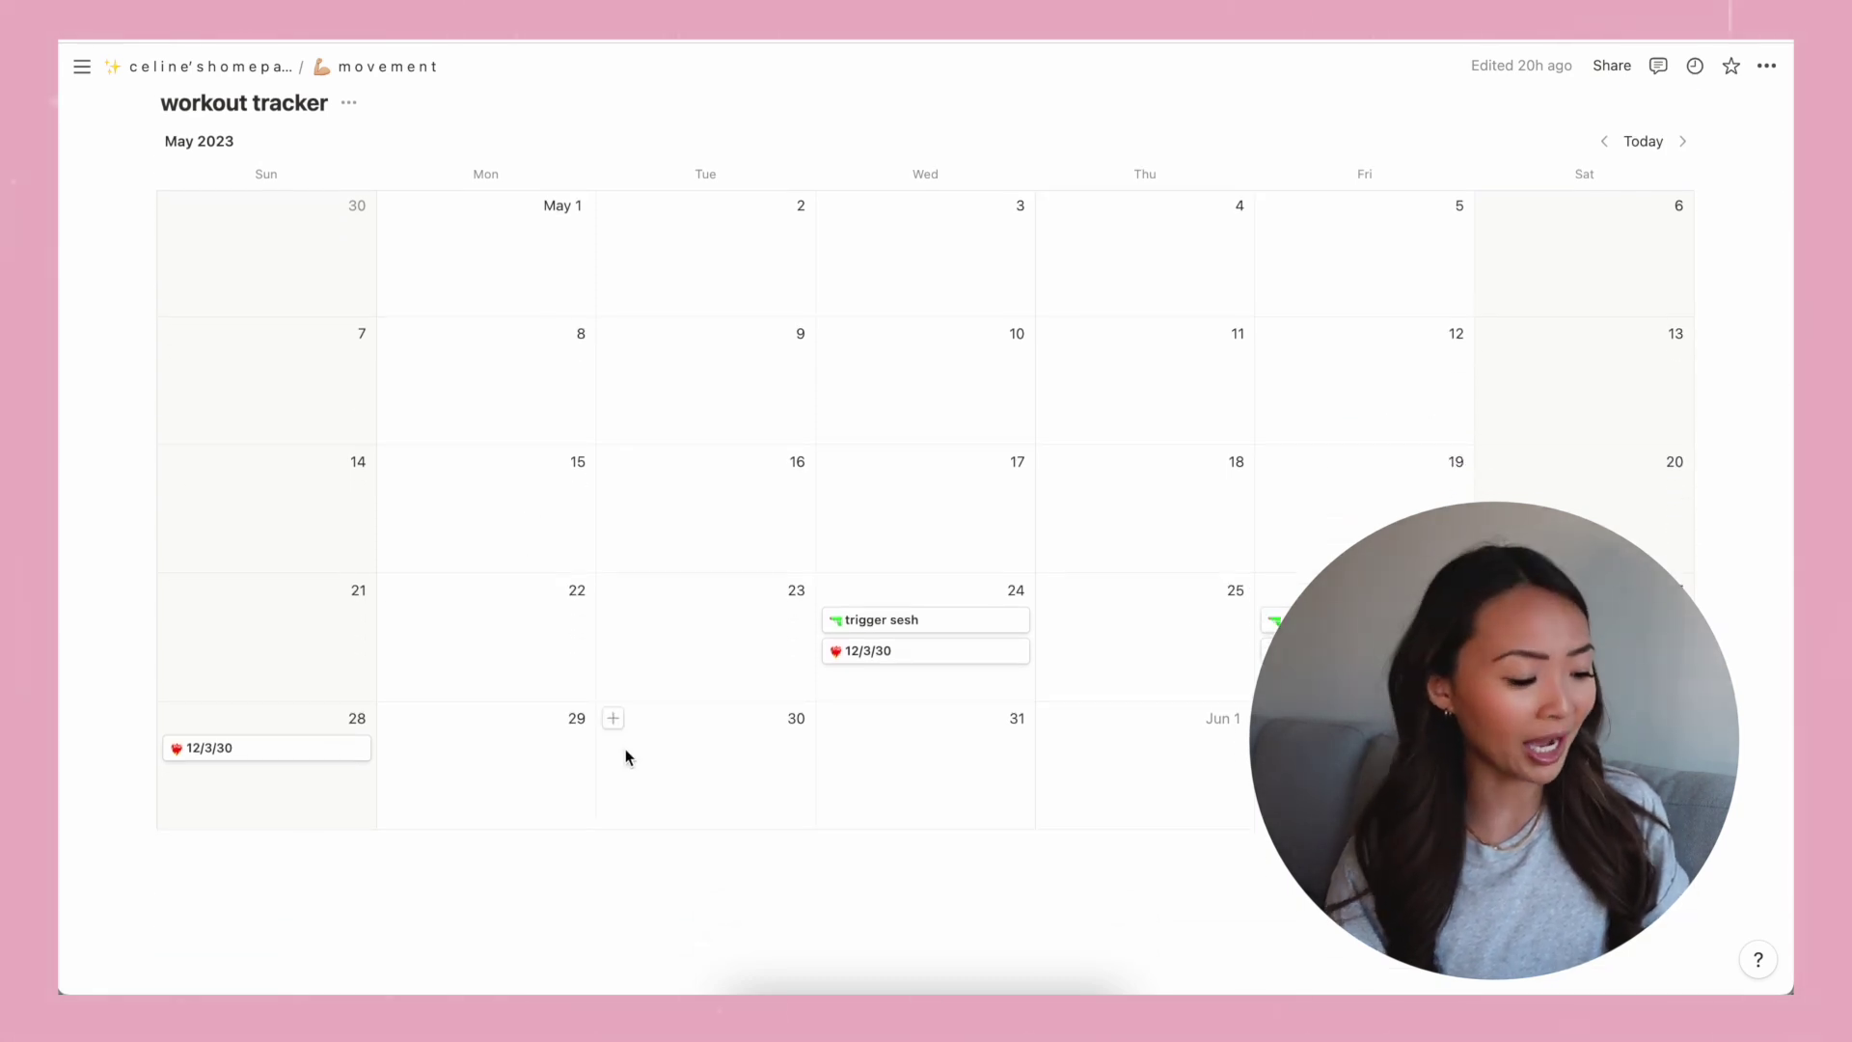
pyautogui.scroll(1, 1136, 672)
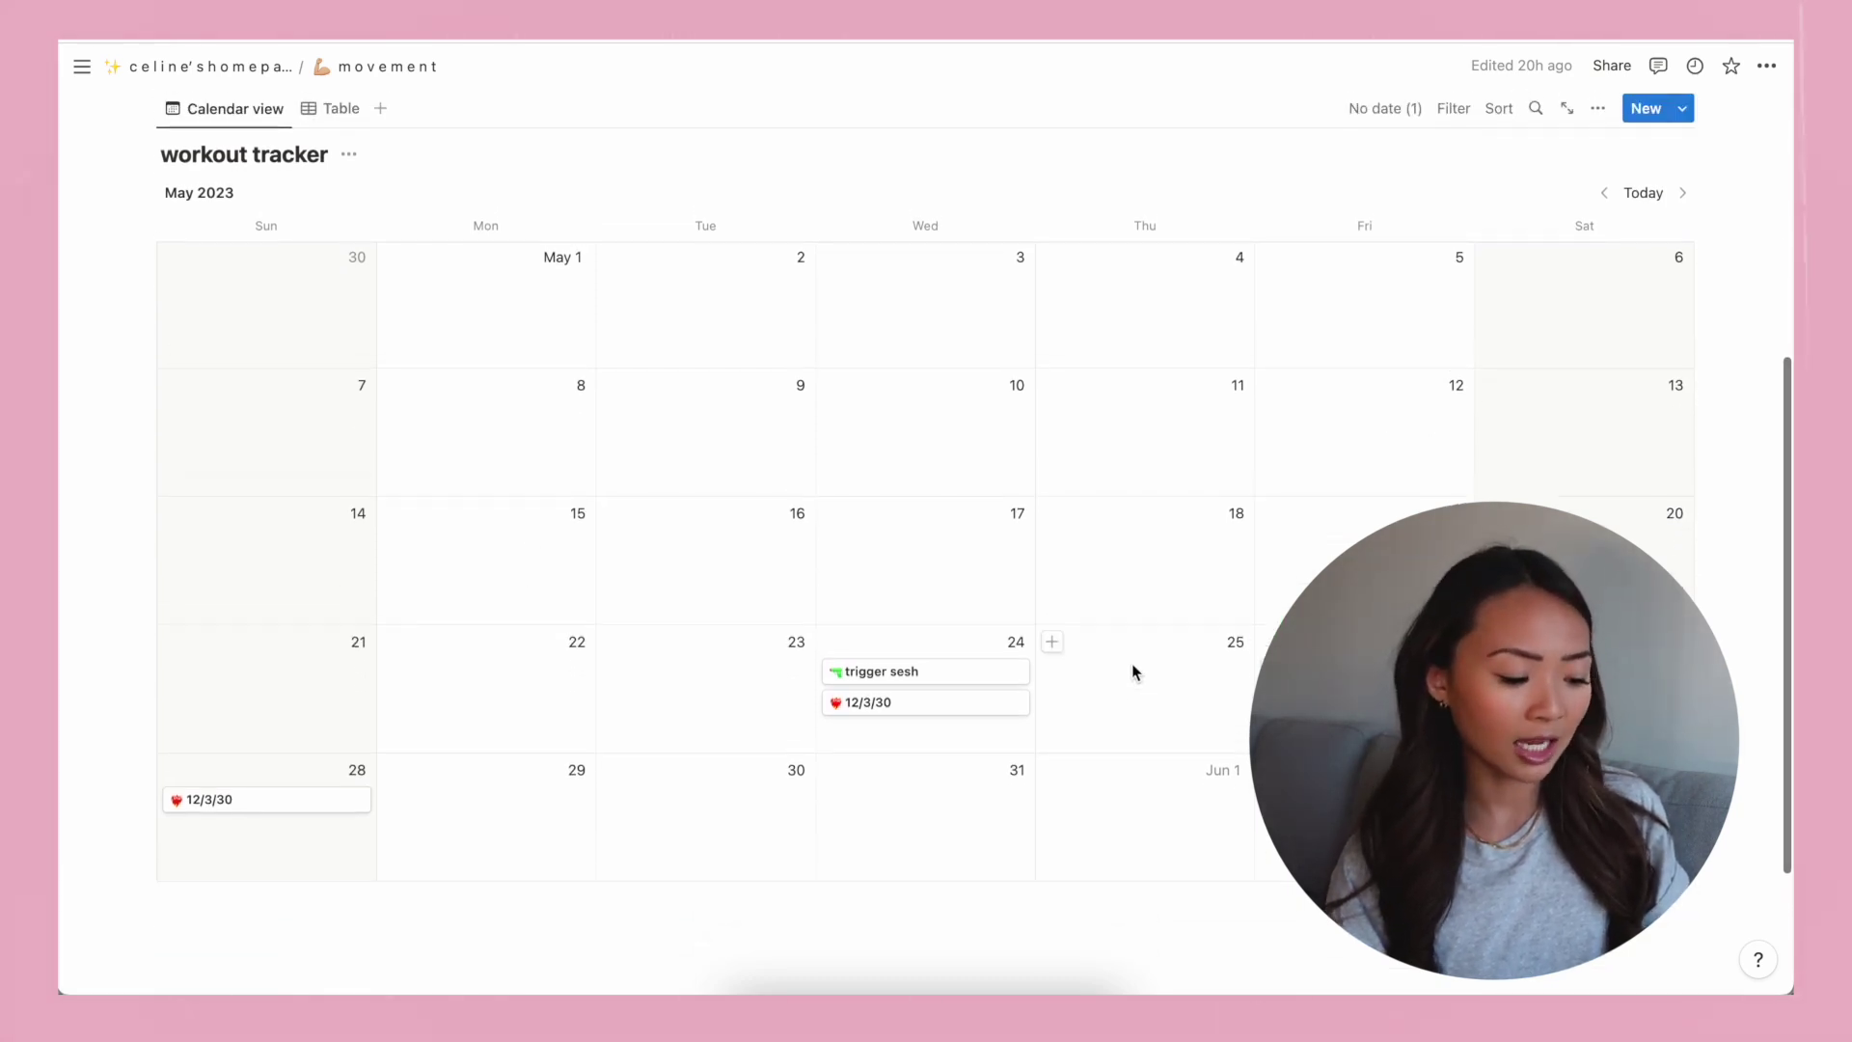
pyautogui.scroll(1, 1135, 672)
pyautogui.click(901, 735)
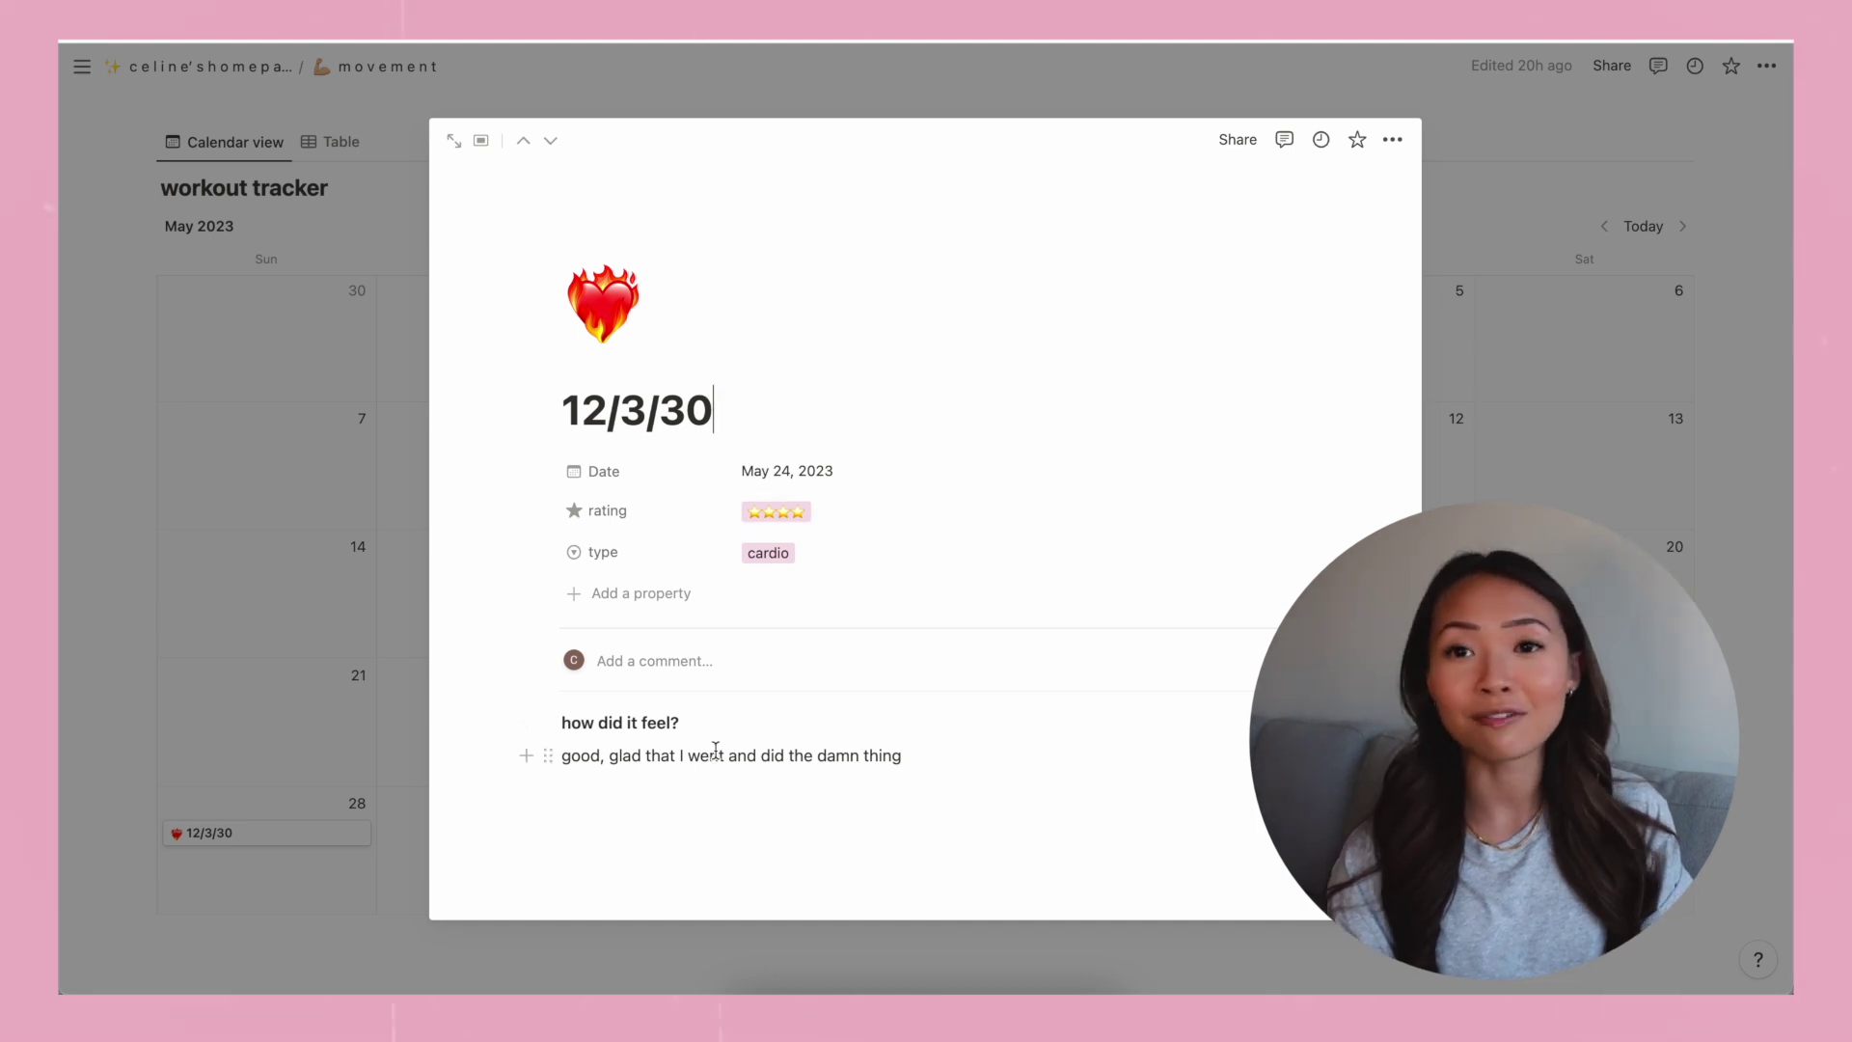
pyautogui.press('Escape')
# Check the workout tracker's table view, and switch back to its calendar view.
pyautogui.scroll(3, 607, 450)
pyautogui.click(345, 436)
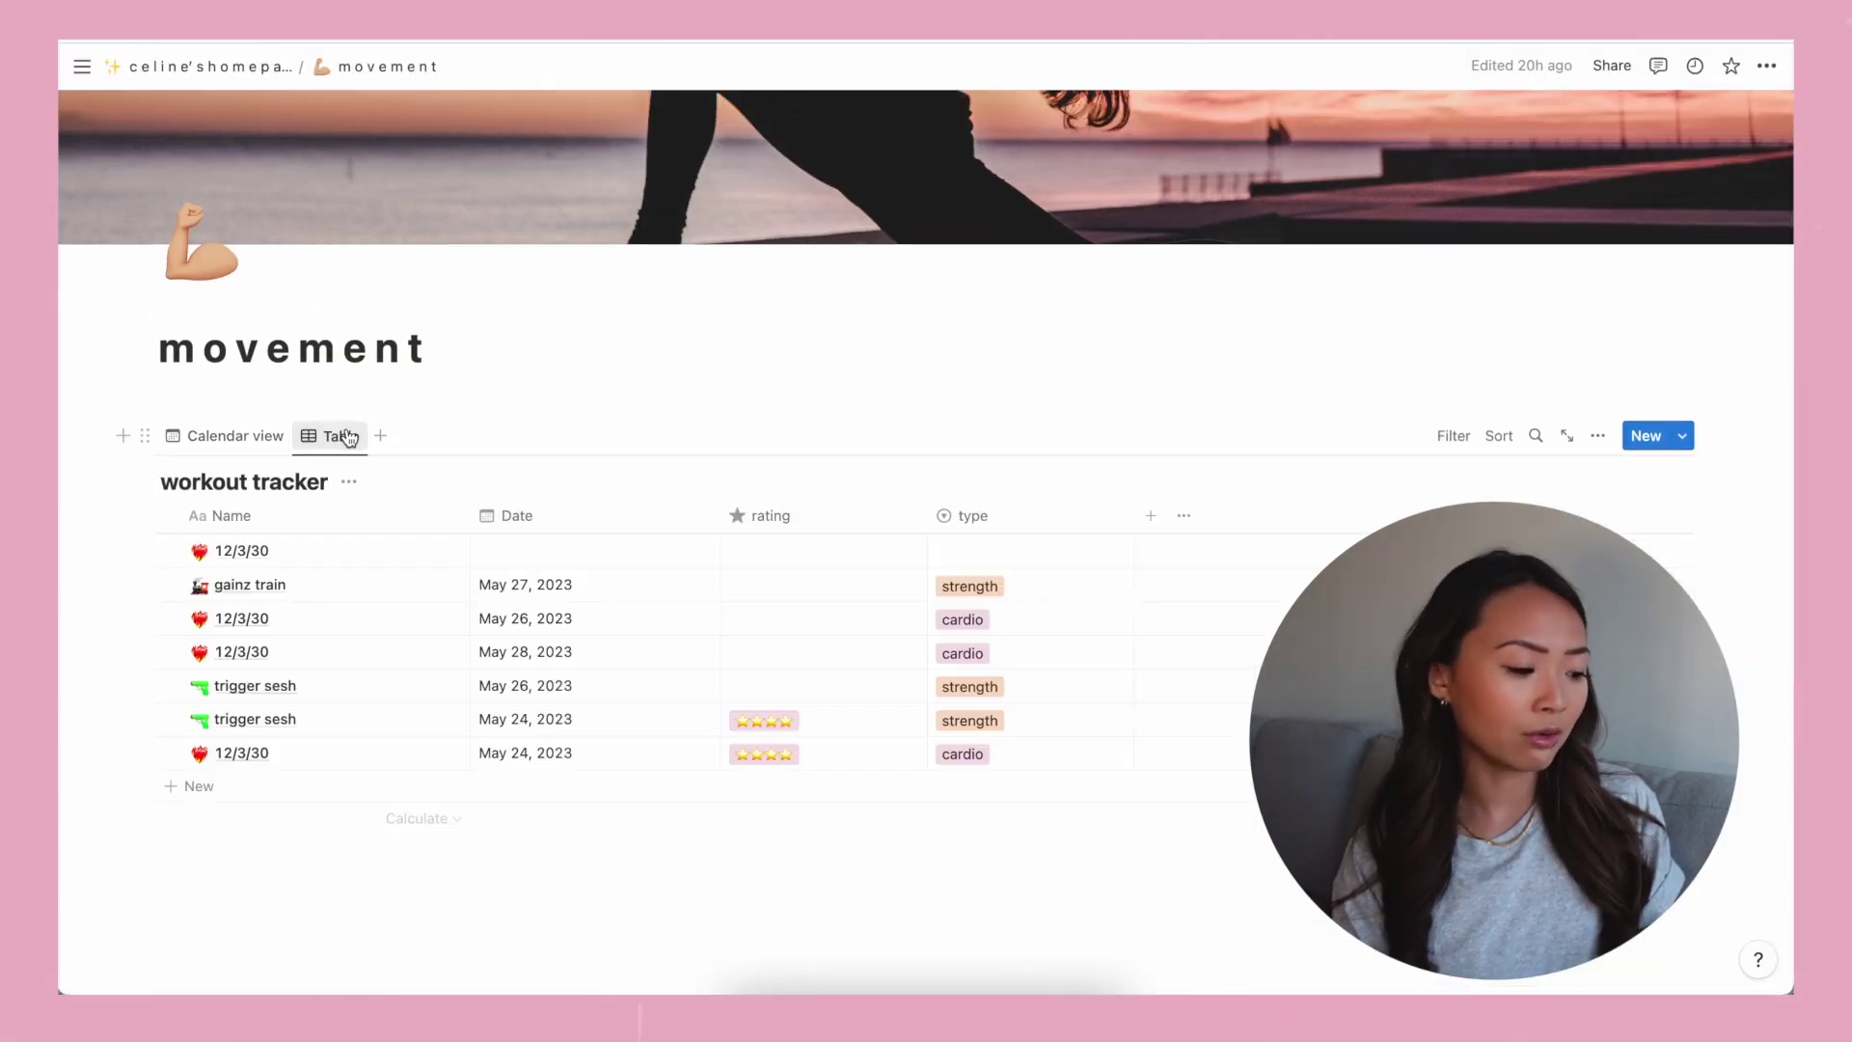
pyautogui.scroll(-3, 477, 818)
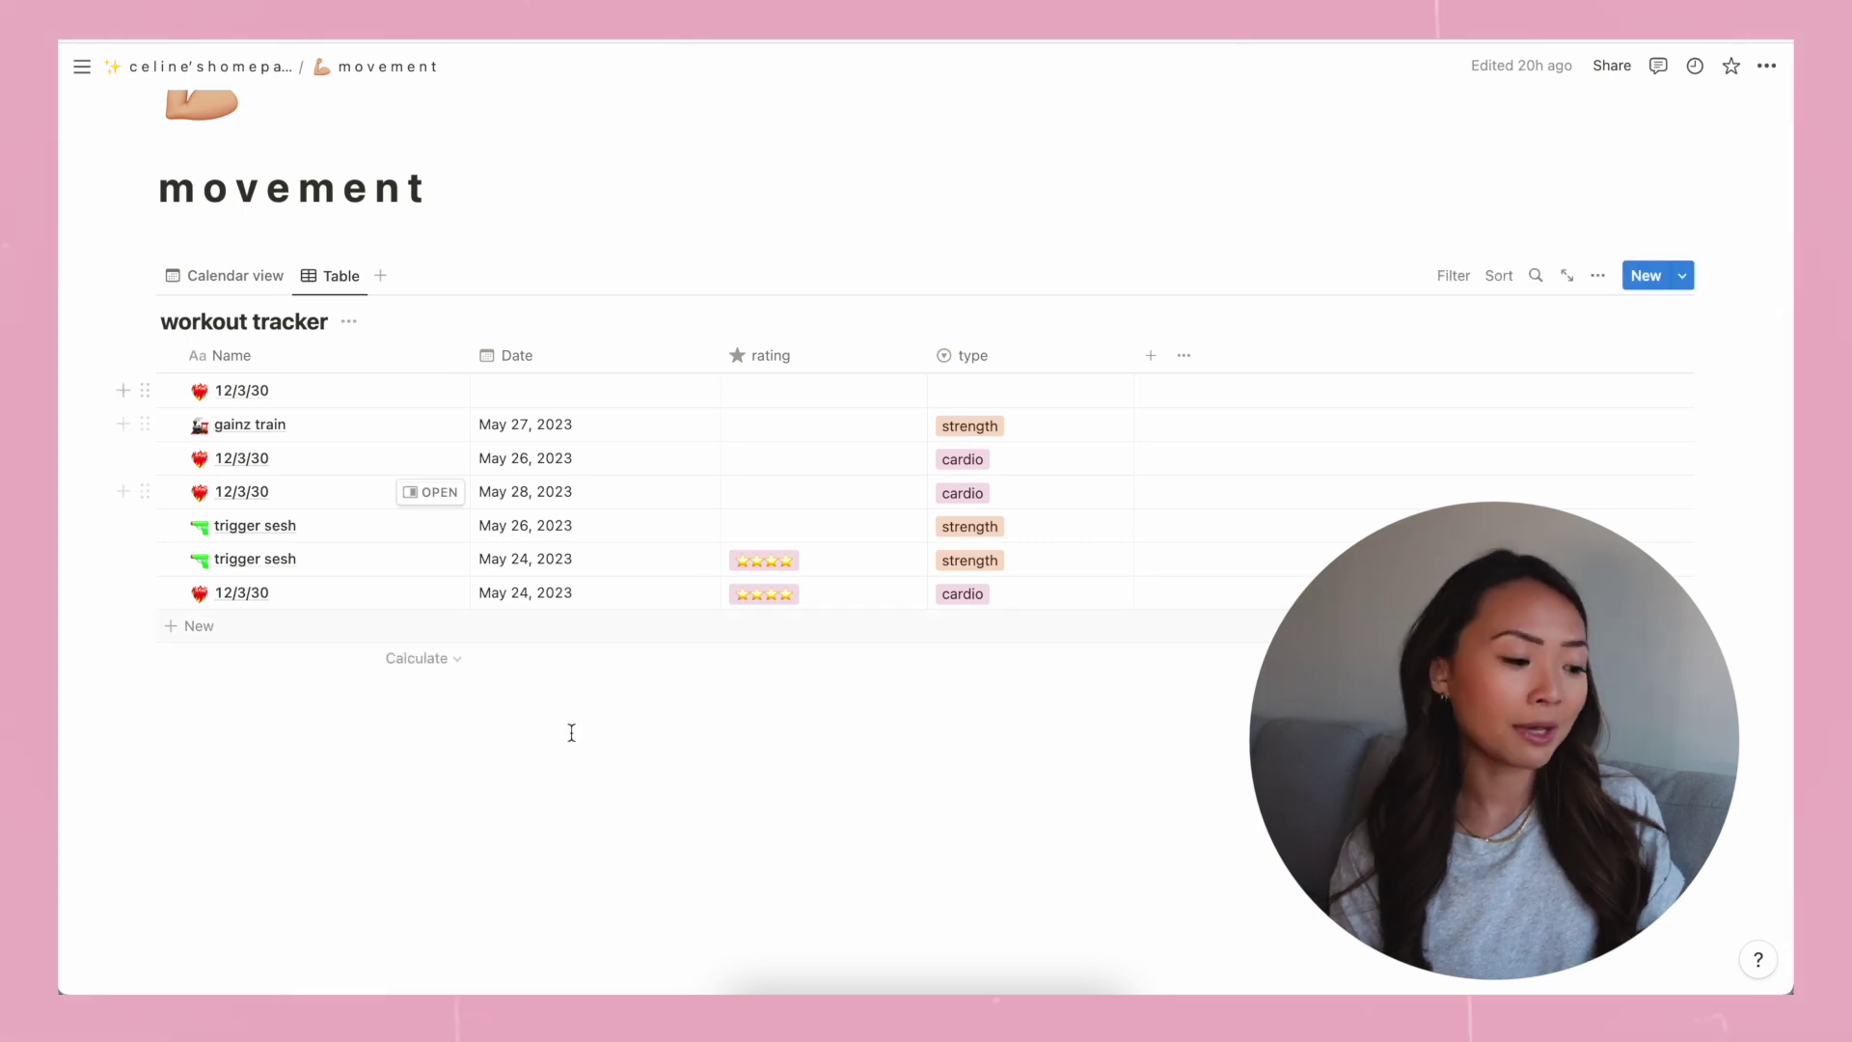
pyautogui.click(253, 279)
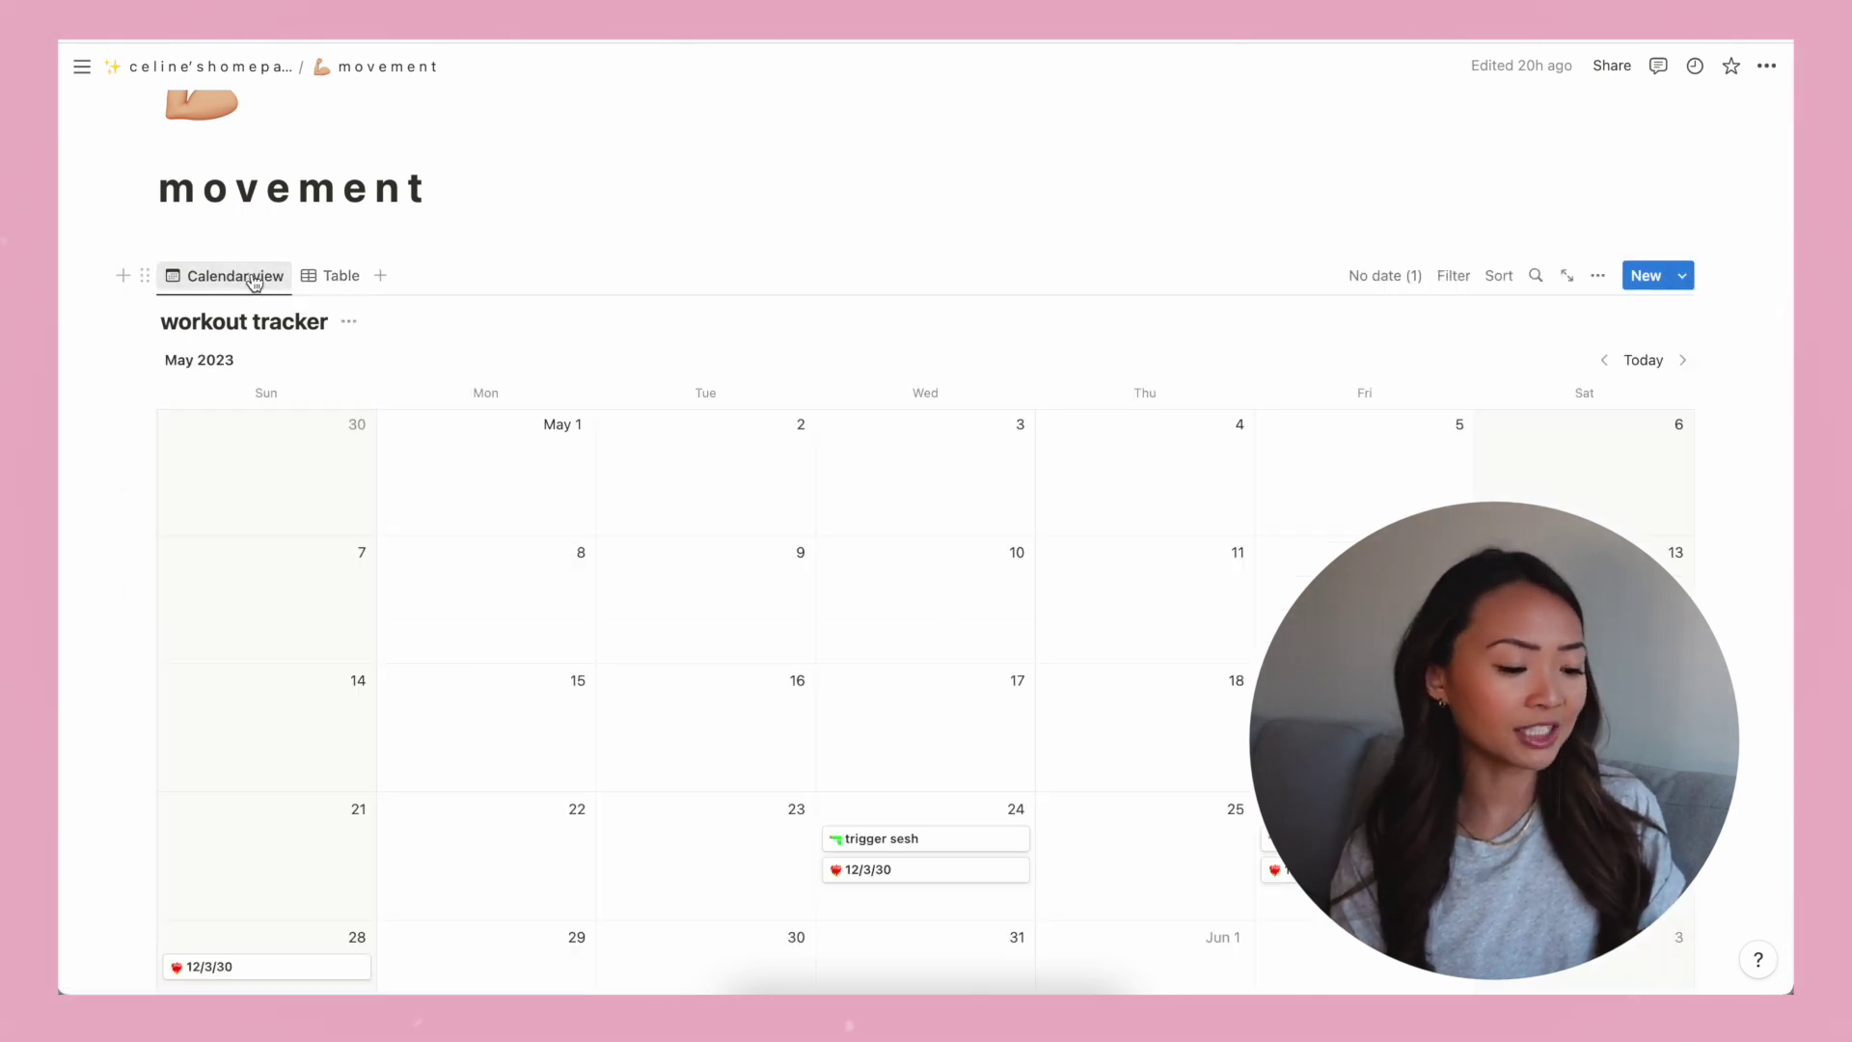
pyautogui.scroll(5, 711, 331)
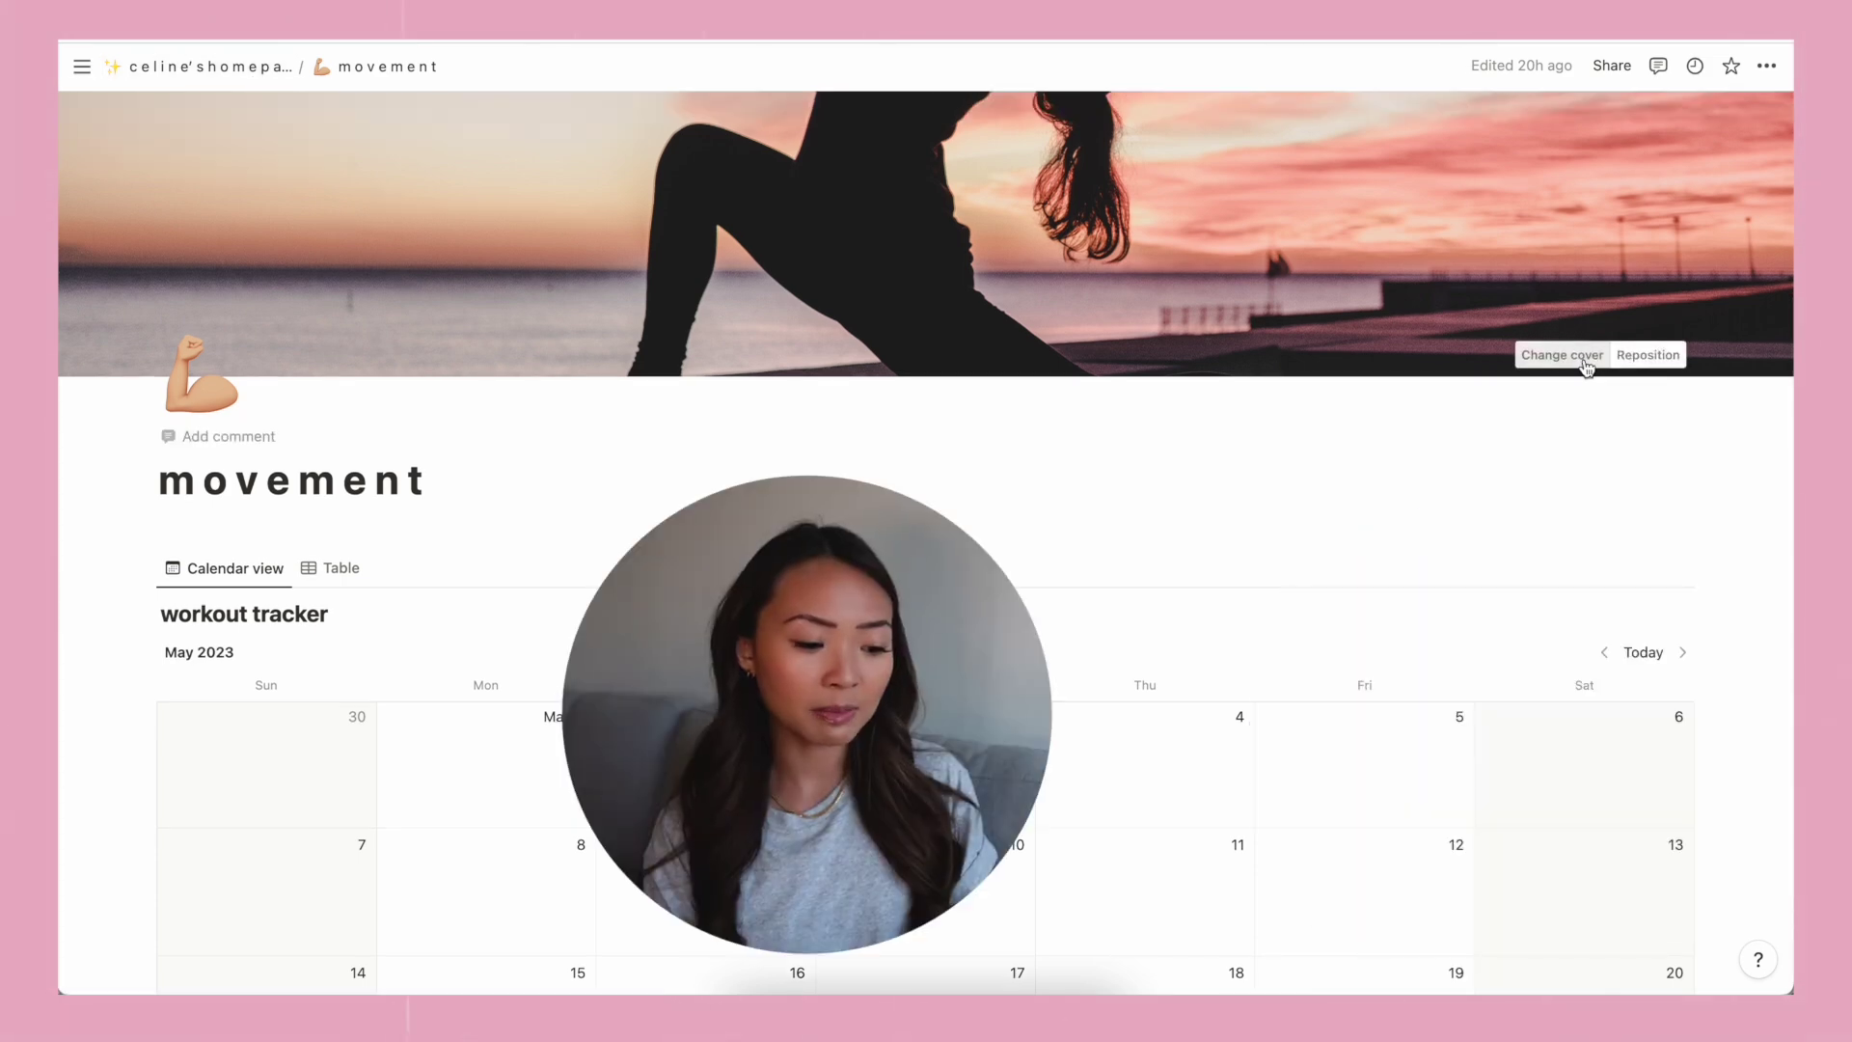
# Browse the Unsplash images offered for the movement page's cover, and close the picker without choosing one.
pyautogui.click(1584, 359)
pyautogui.click(1449, 391)
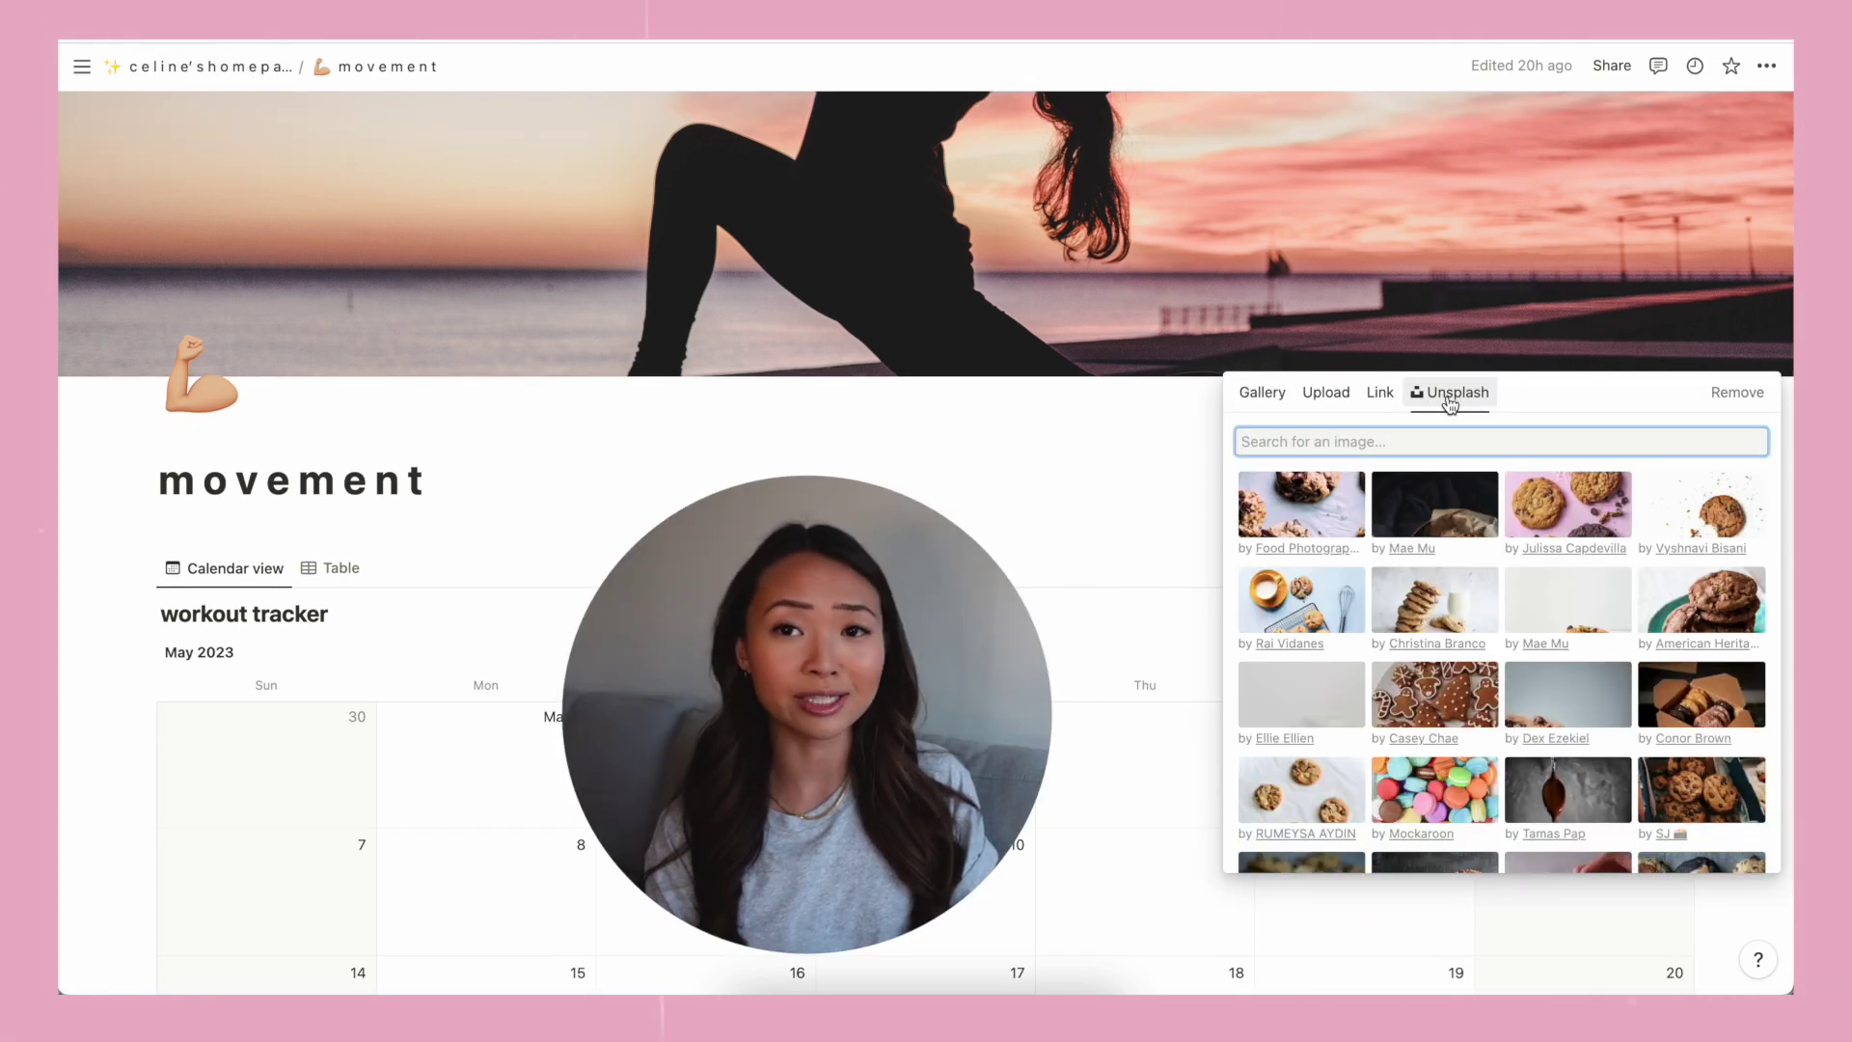
pyautogui.scroll(-5, 1402, 697)
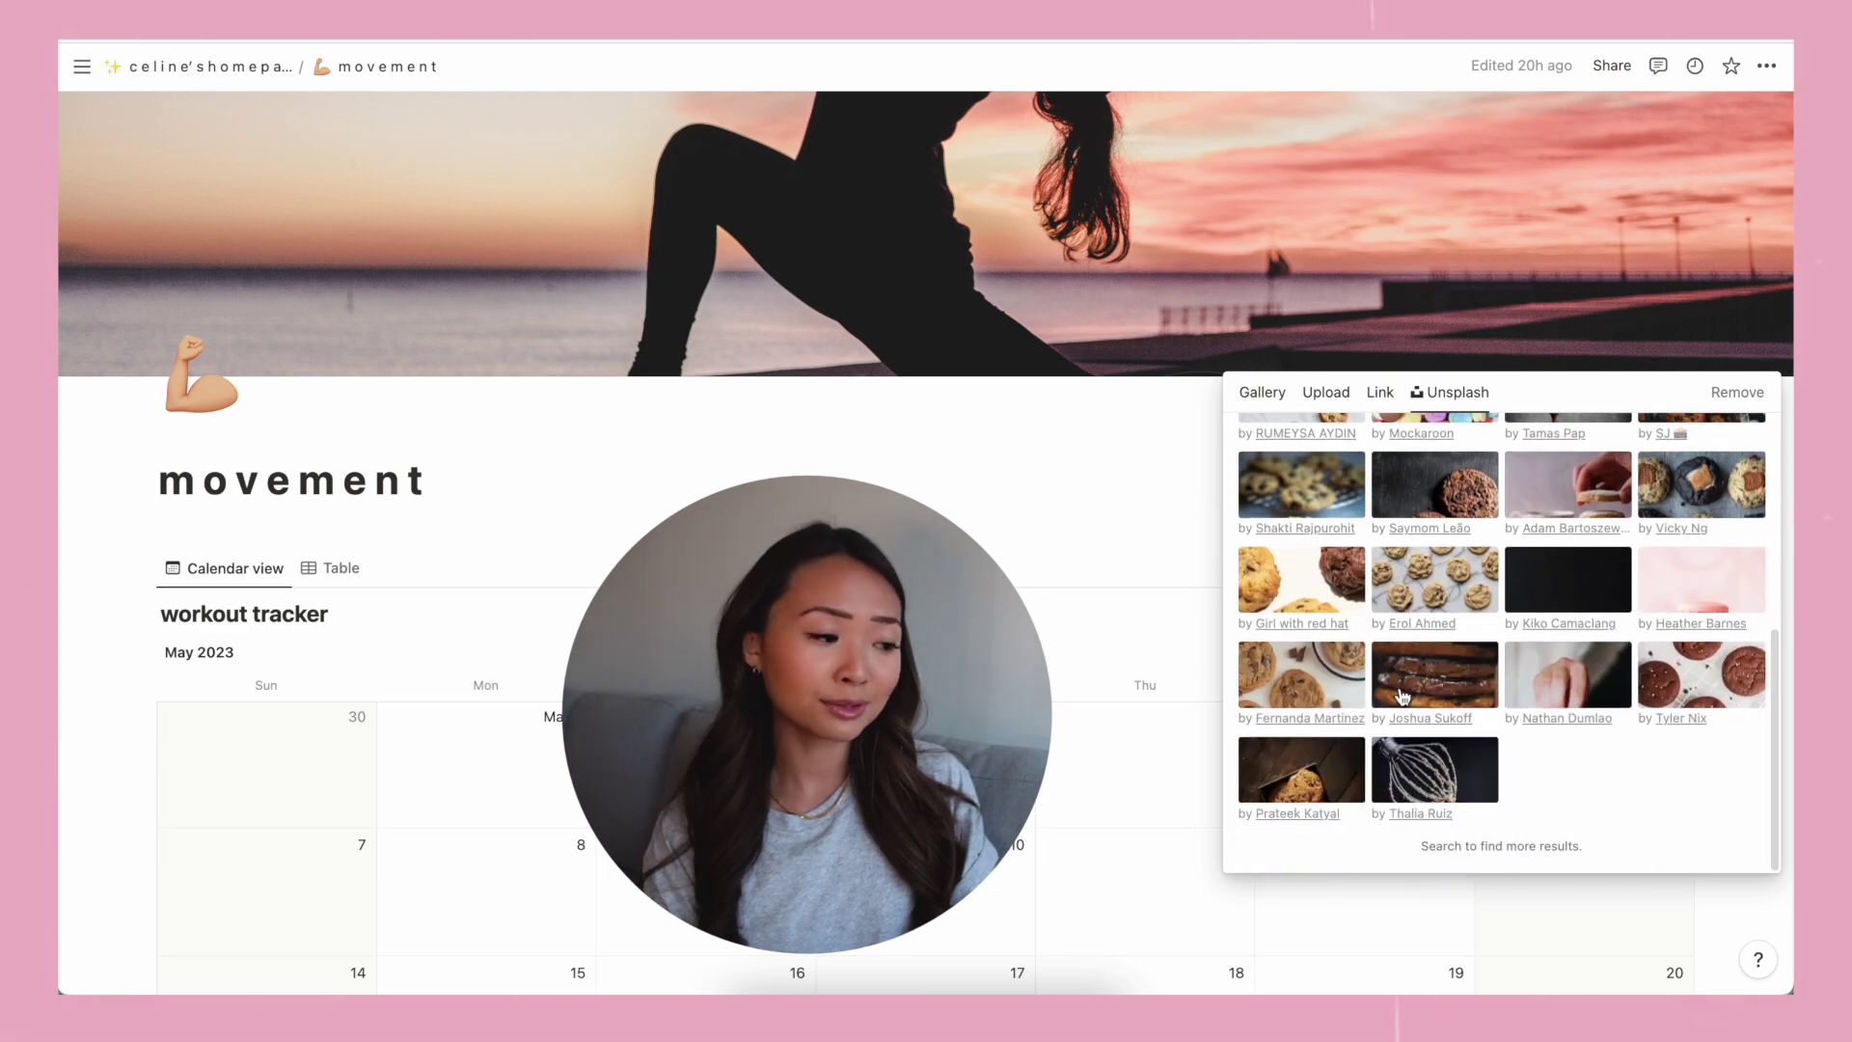
pyautogui.click(826, 463)
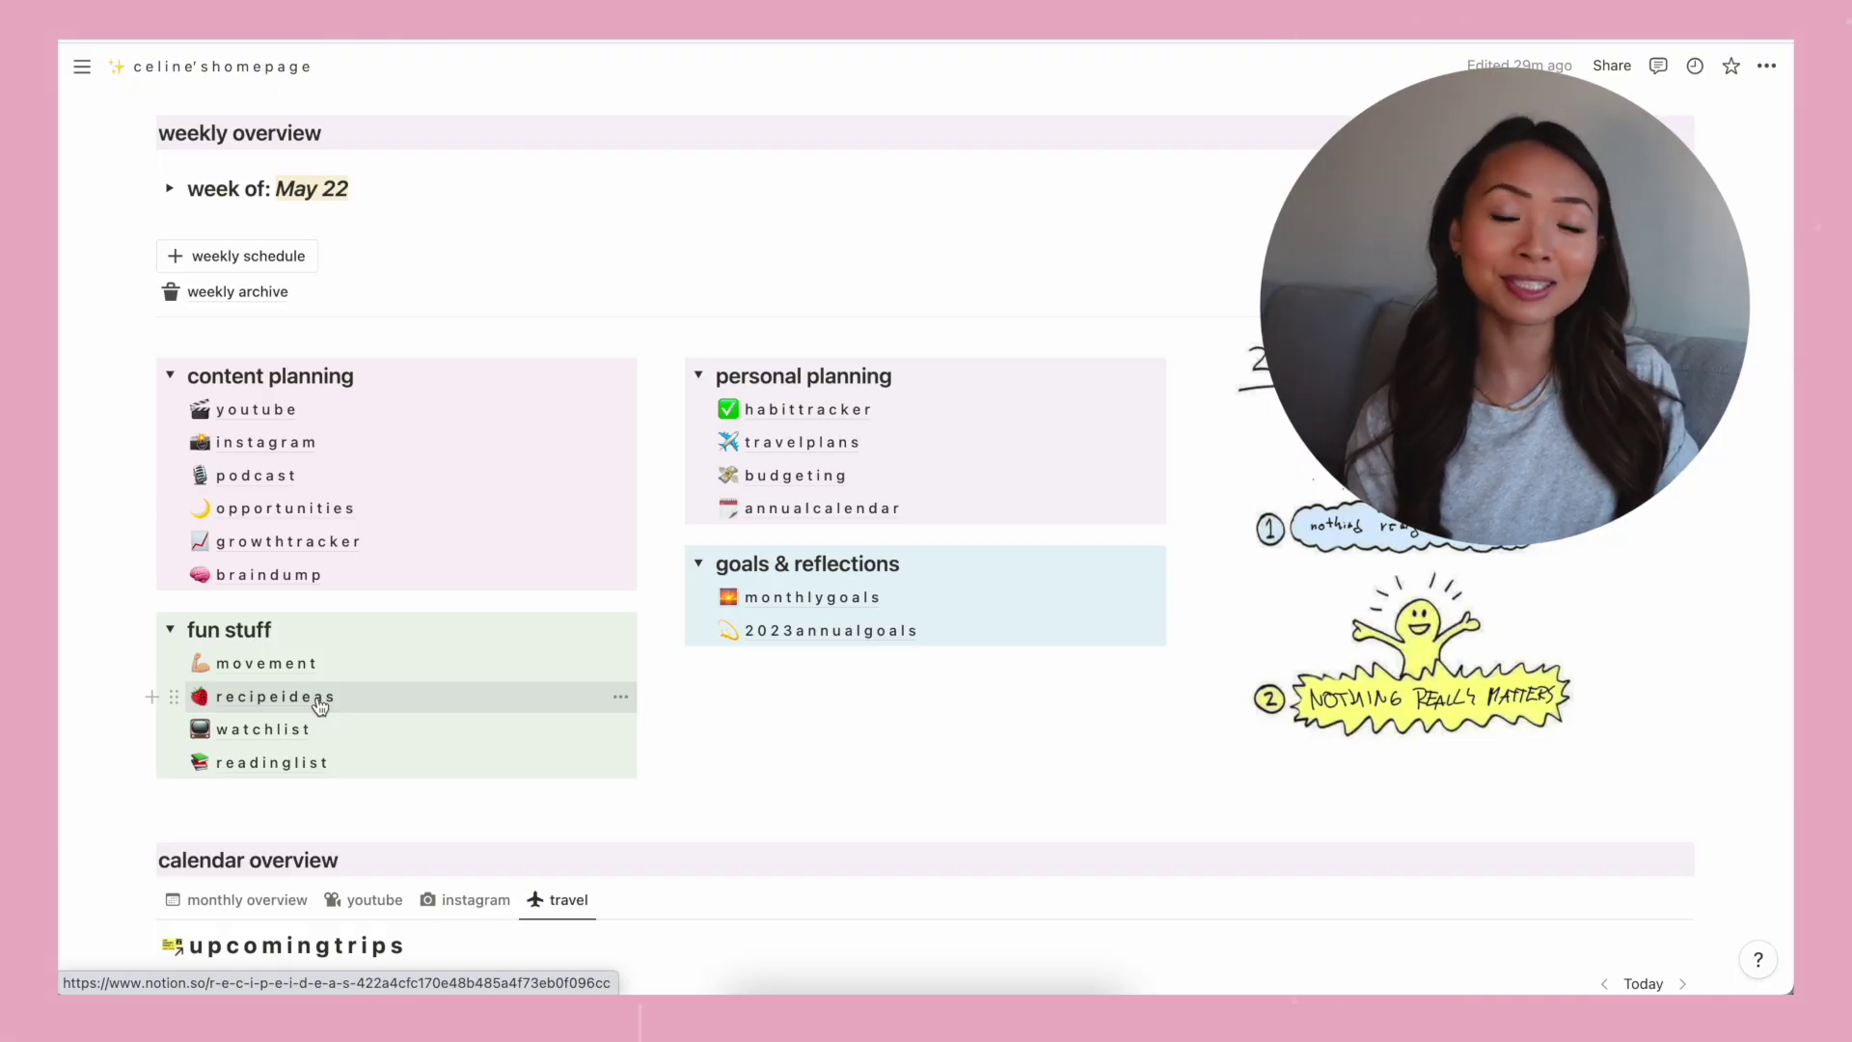
# Open the recipe ideas page from the homepage's fun stuff list.
pyautogui.click(318, 702)
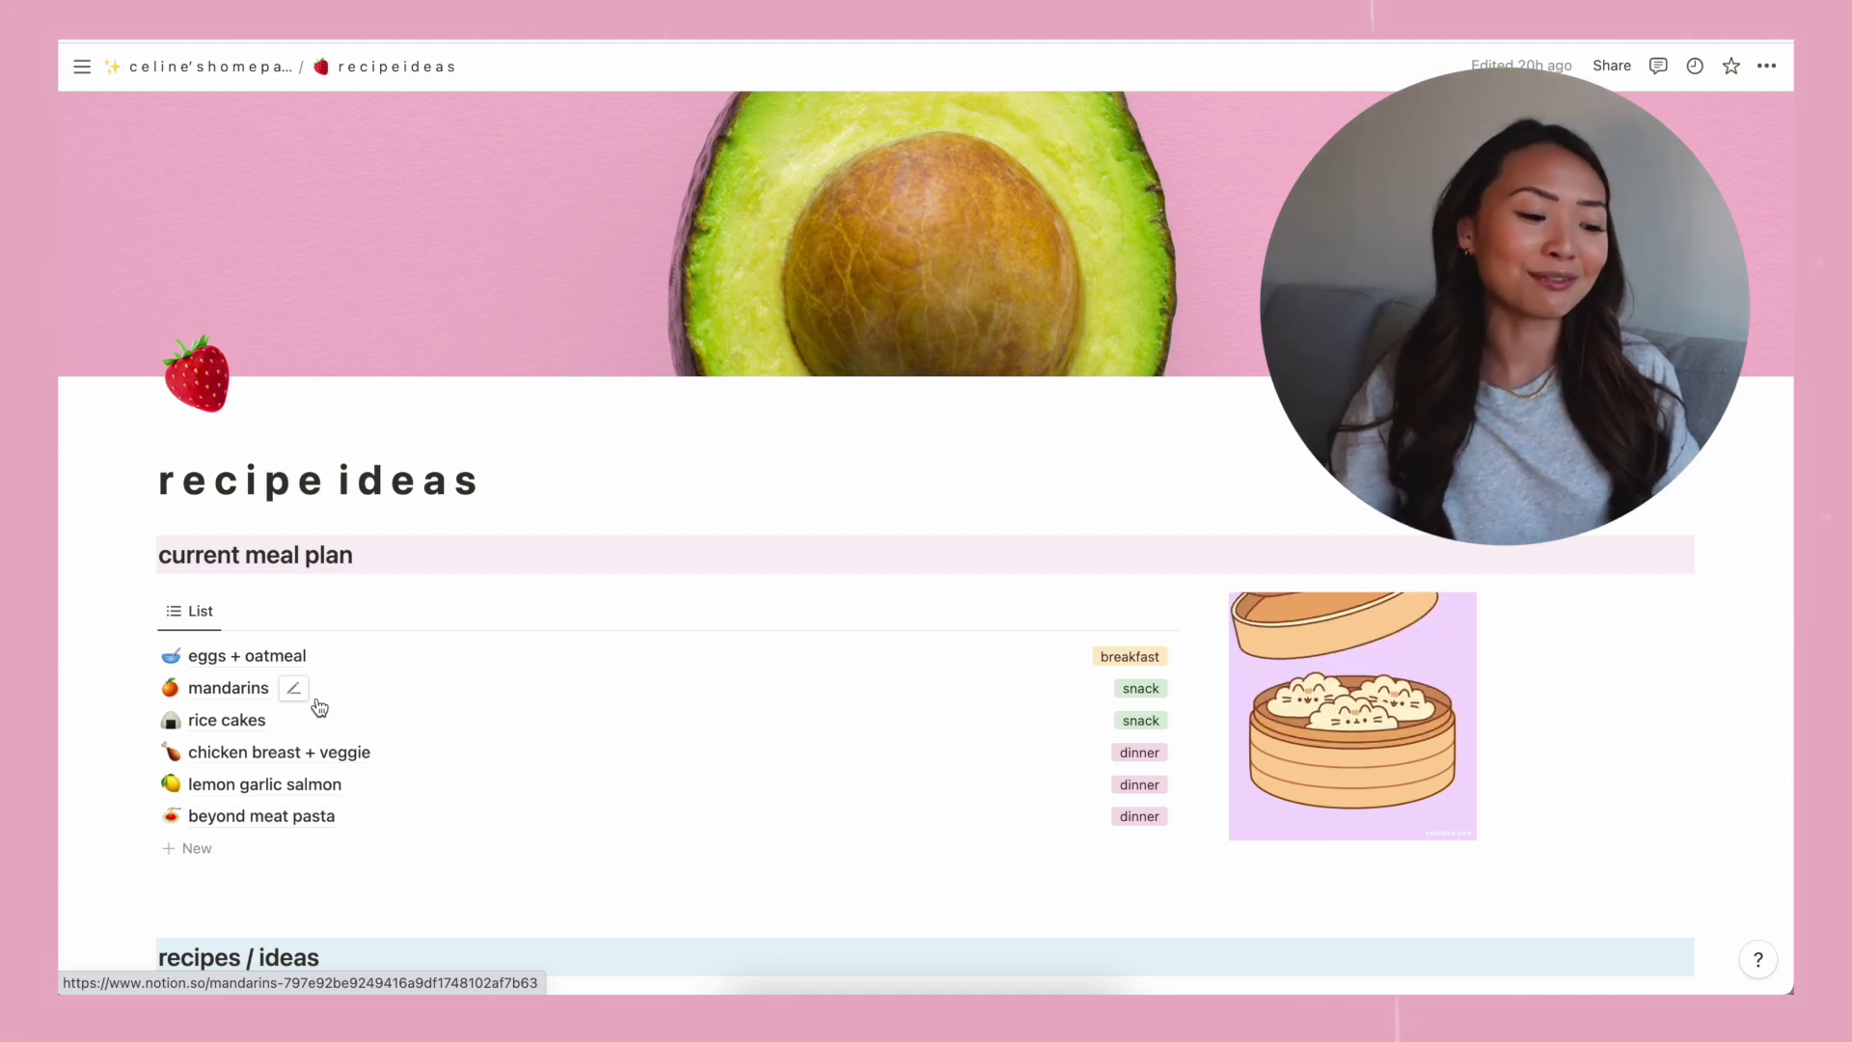
# Examine the recipes / ideas table and view the difficulty options for turkey meatballs without changing the selection.
pyautogui.scroll(-2, 103, 730)
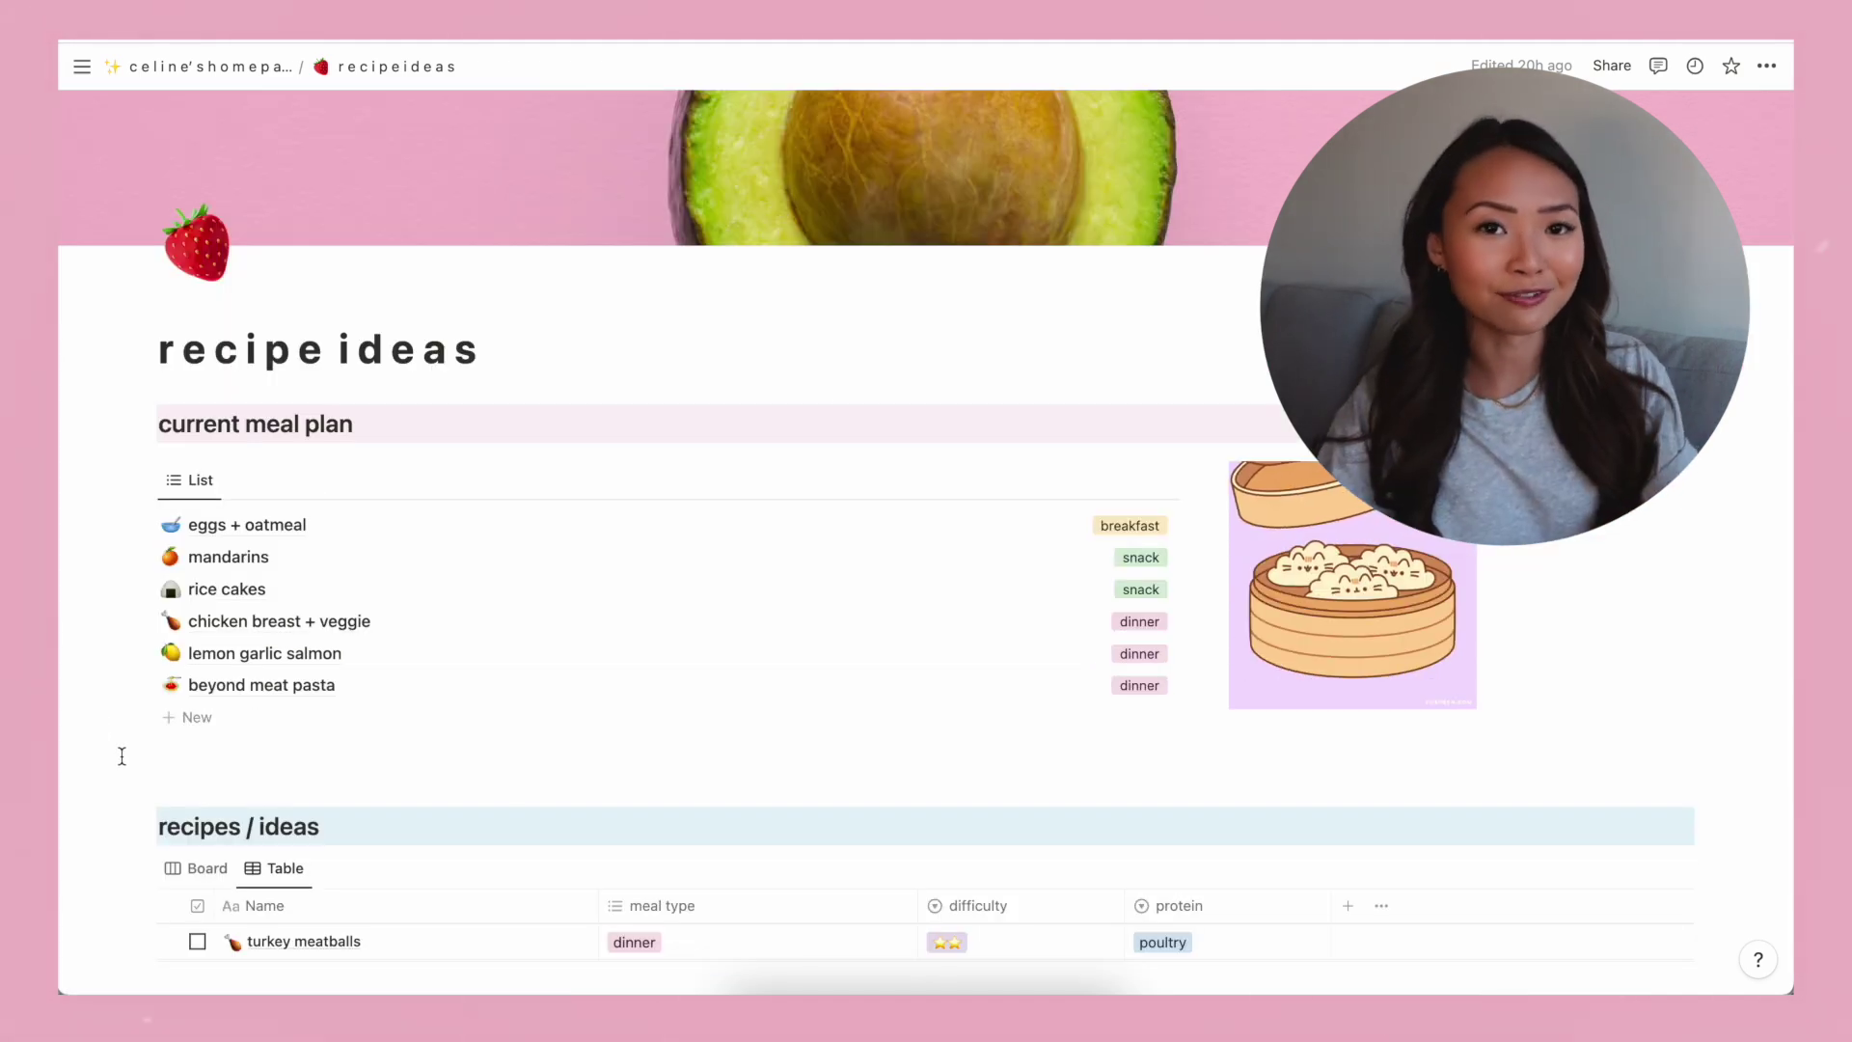
pyautogui.scroll(-4, 126, 762)
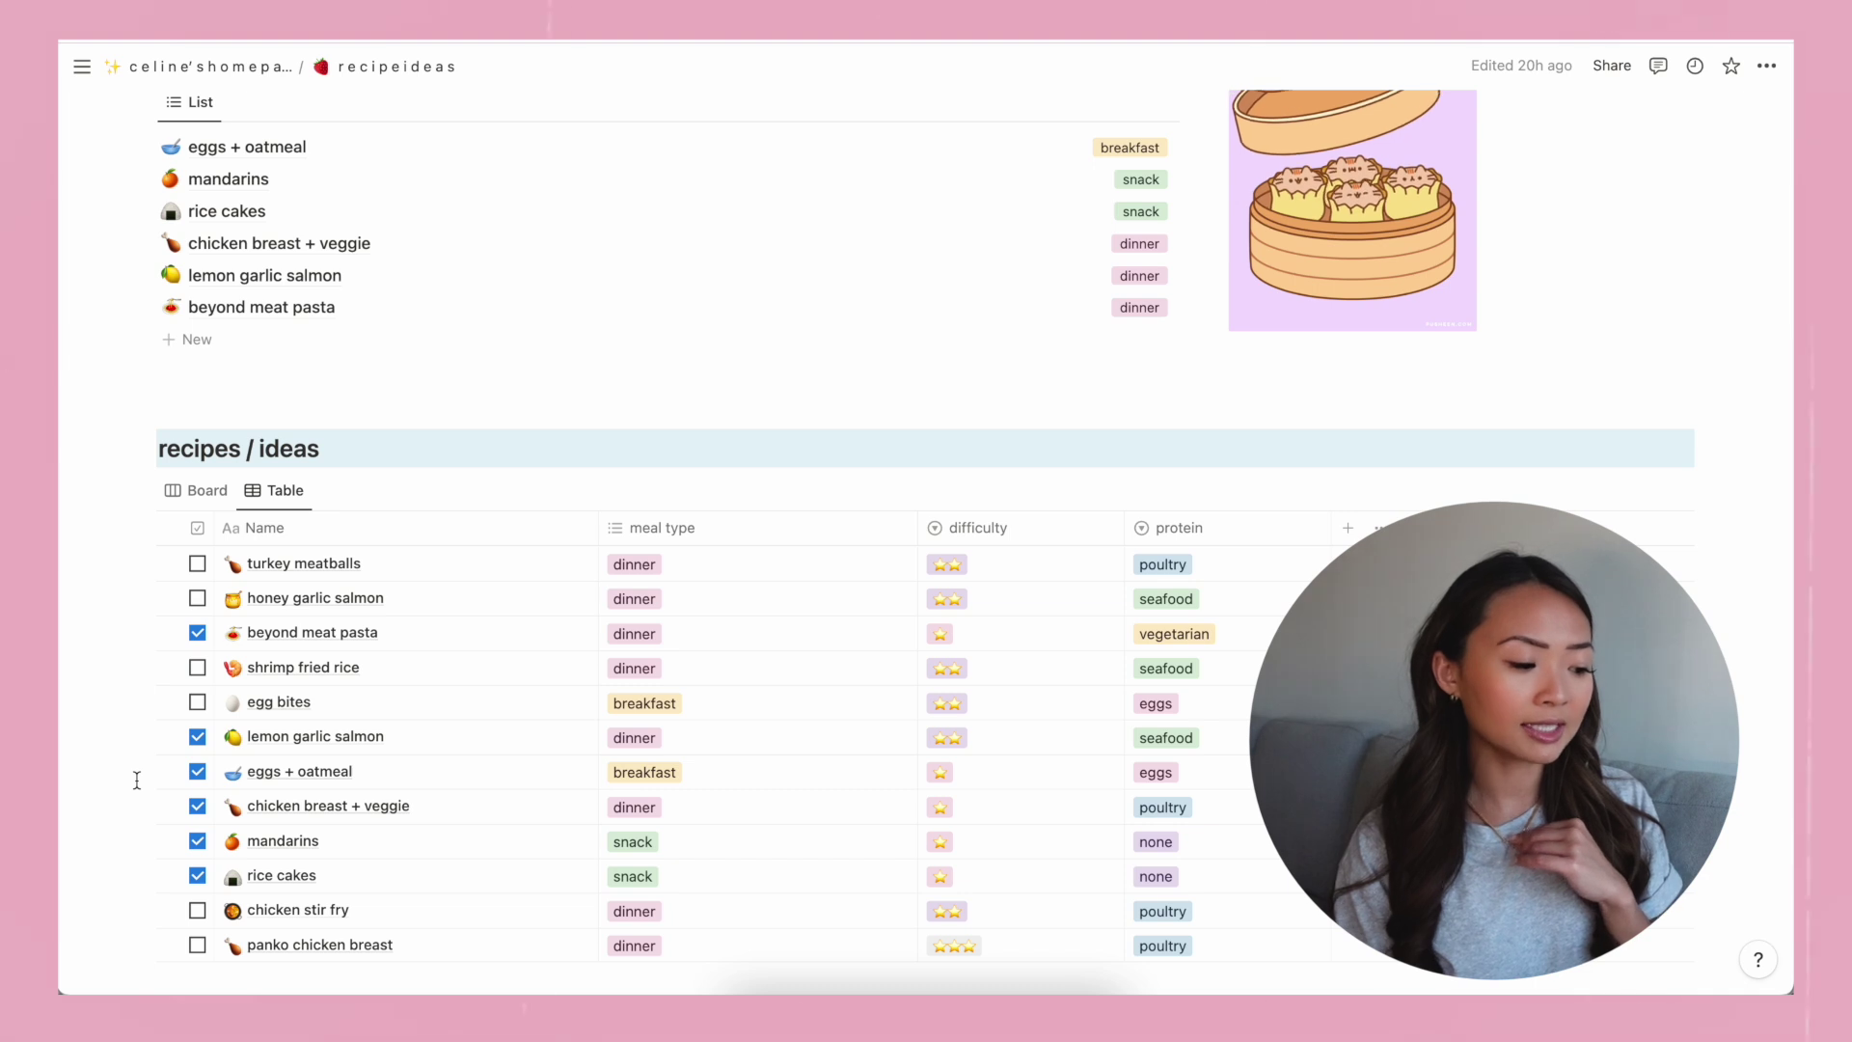
pyautogui.scroll(-3, 137, 780)
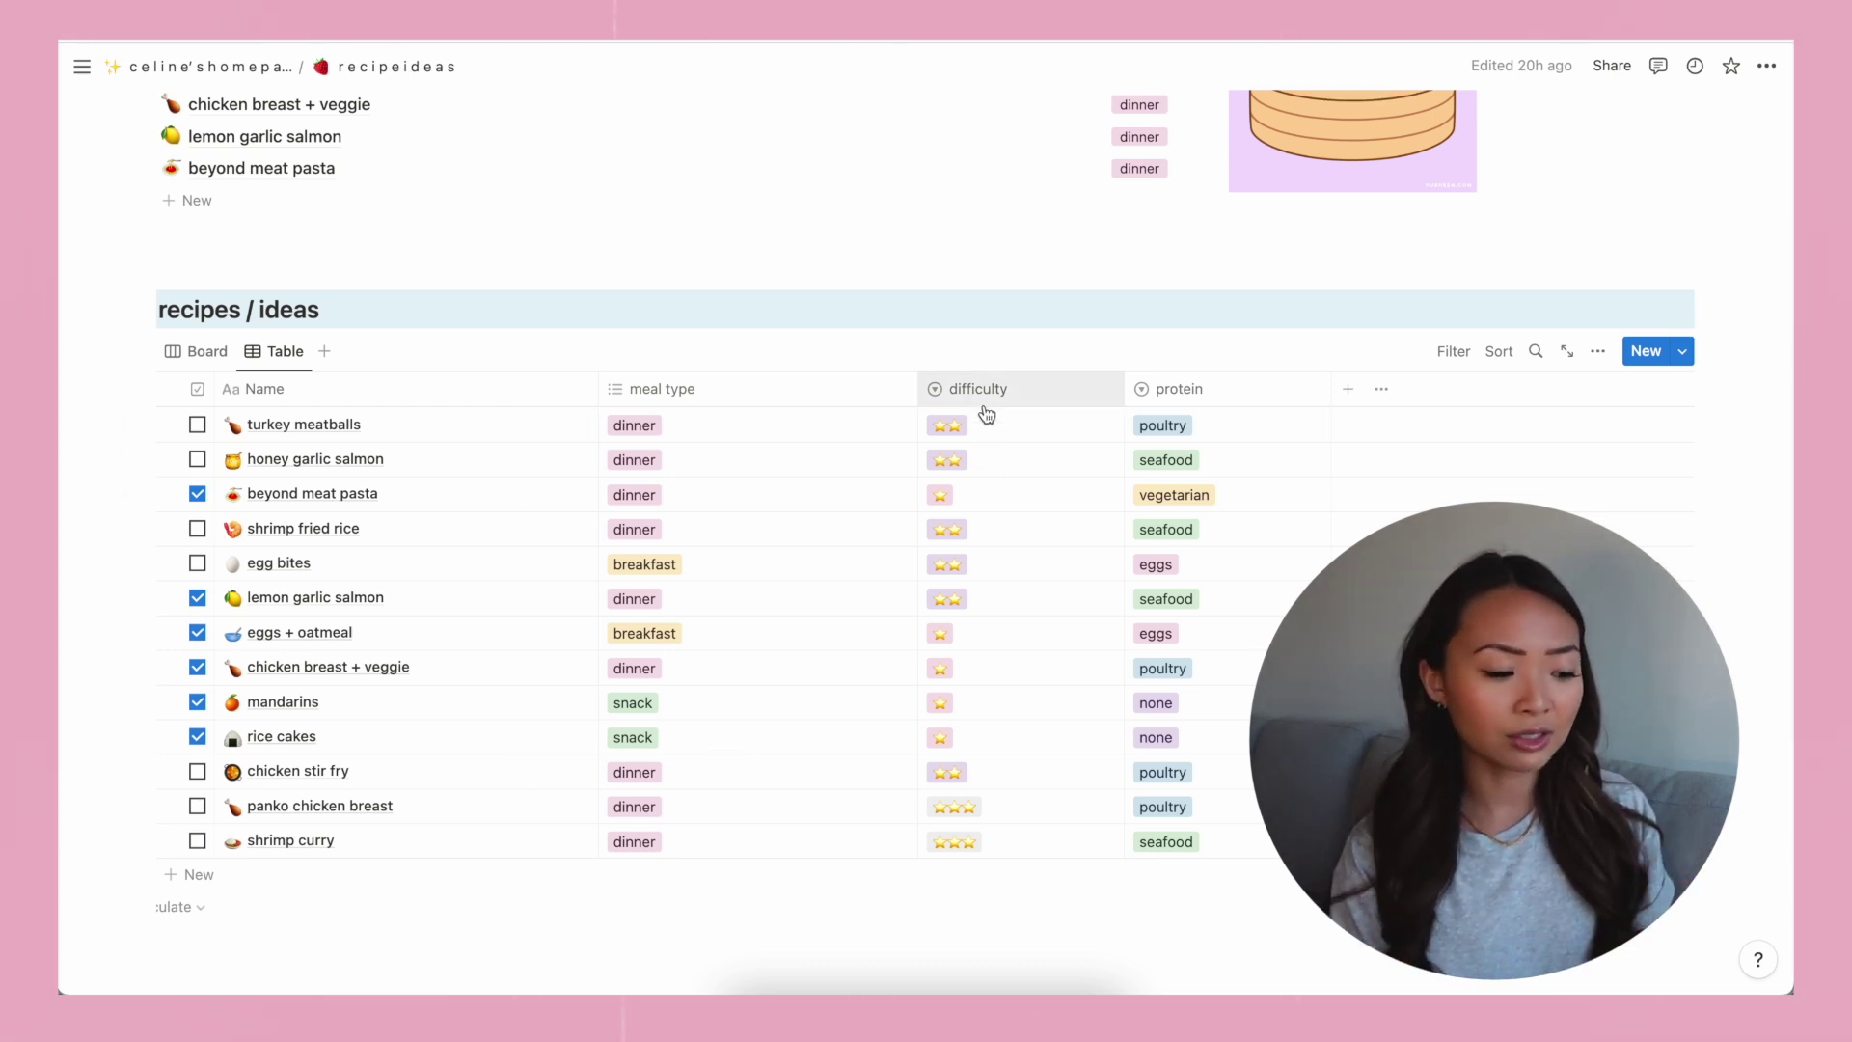
pyautogui.click(956, 429)
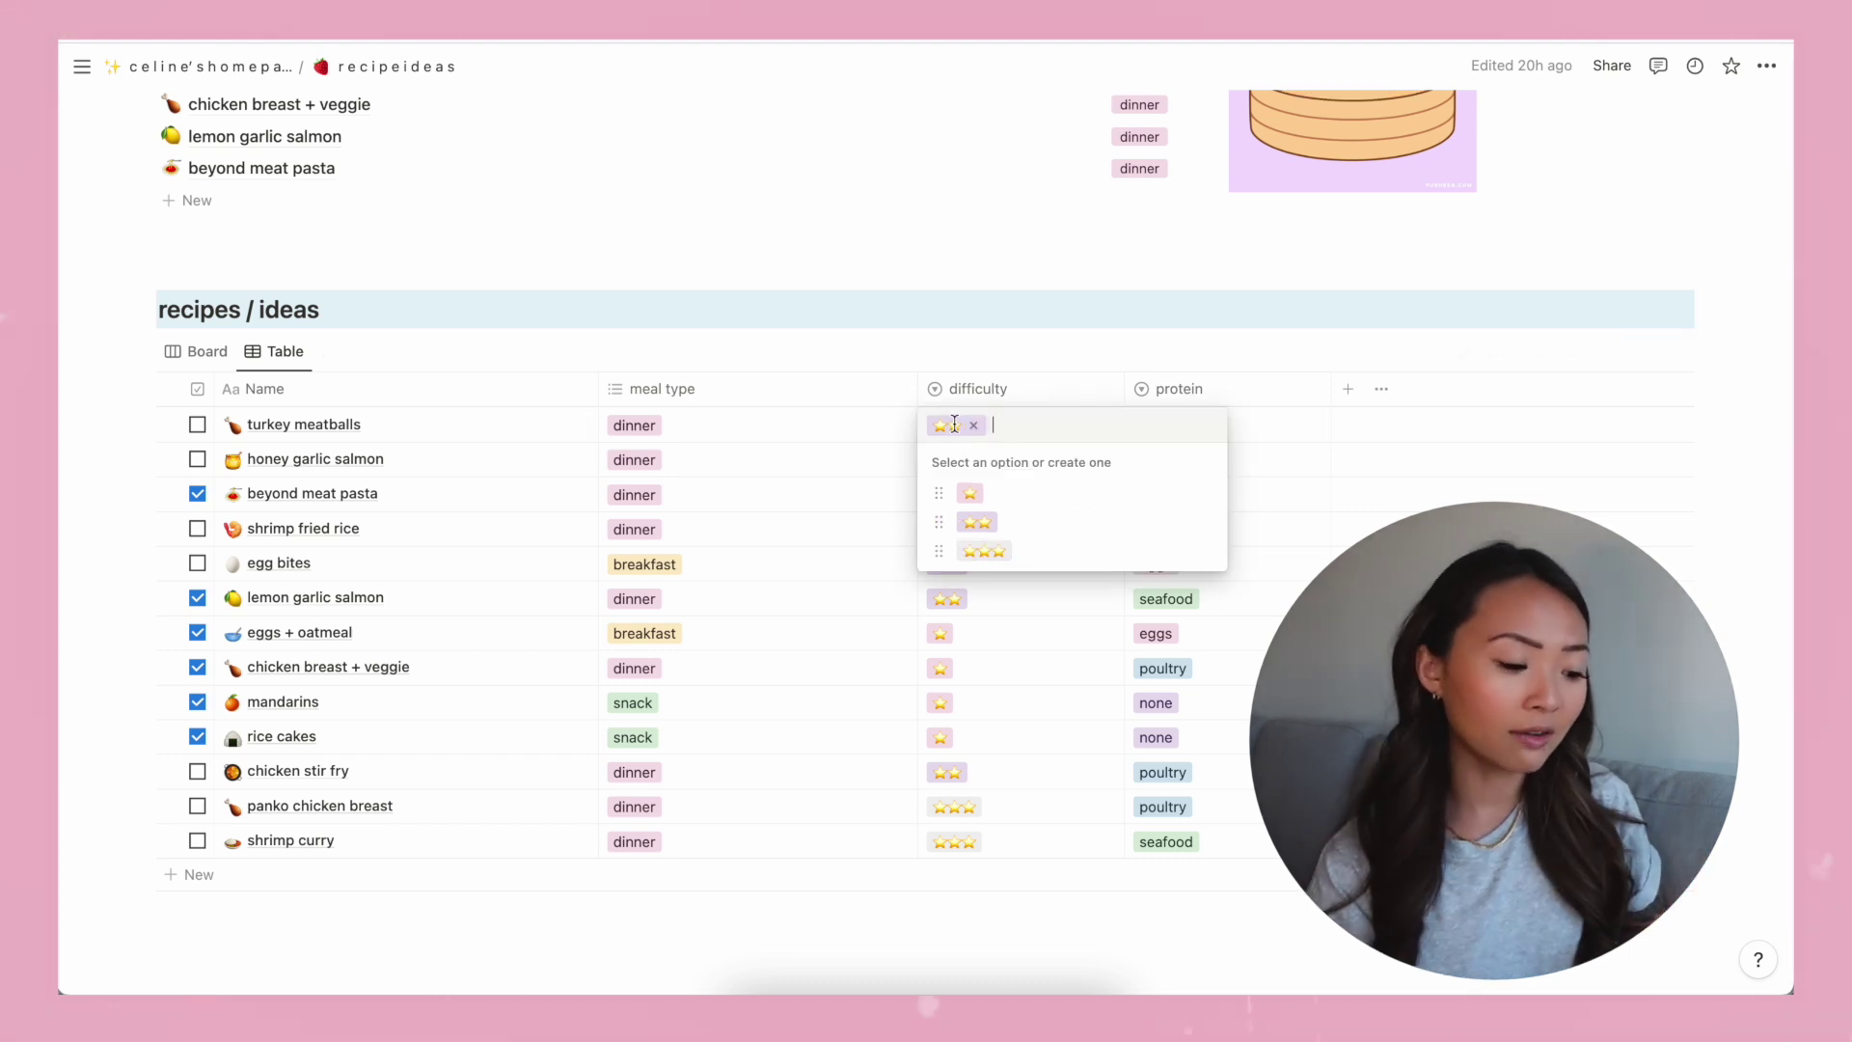
pyautogui.press('Escape')
pyautogui.click(1024, 339)
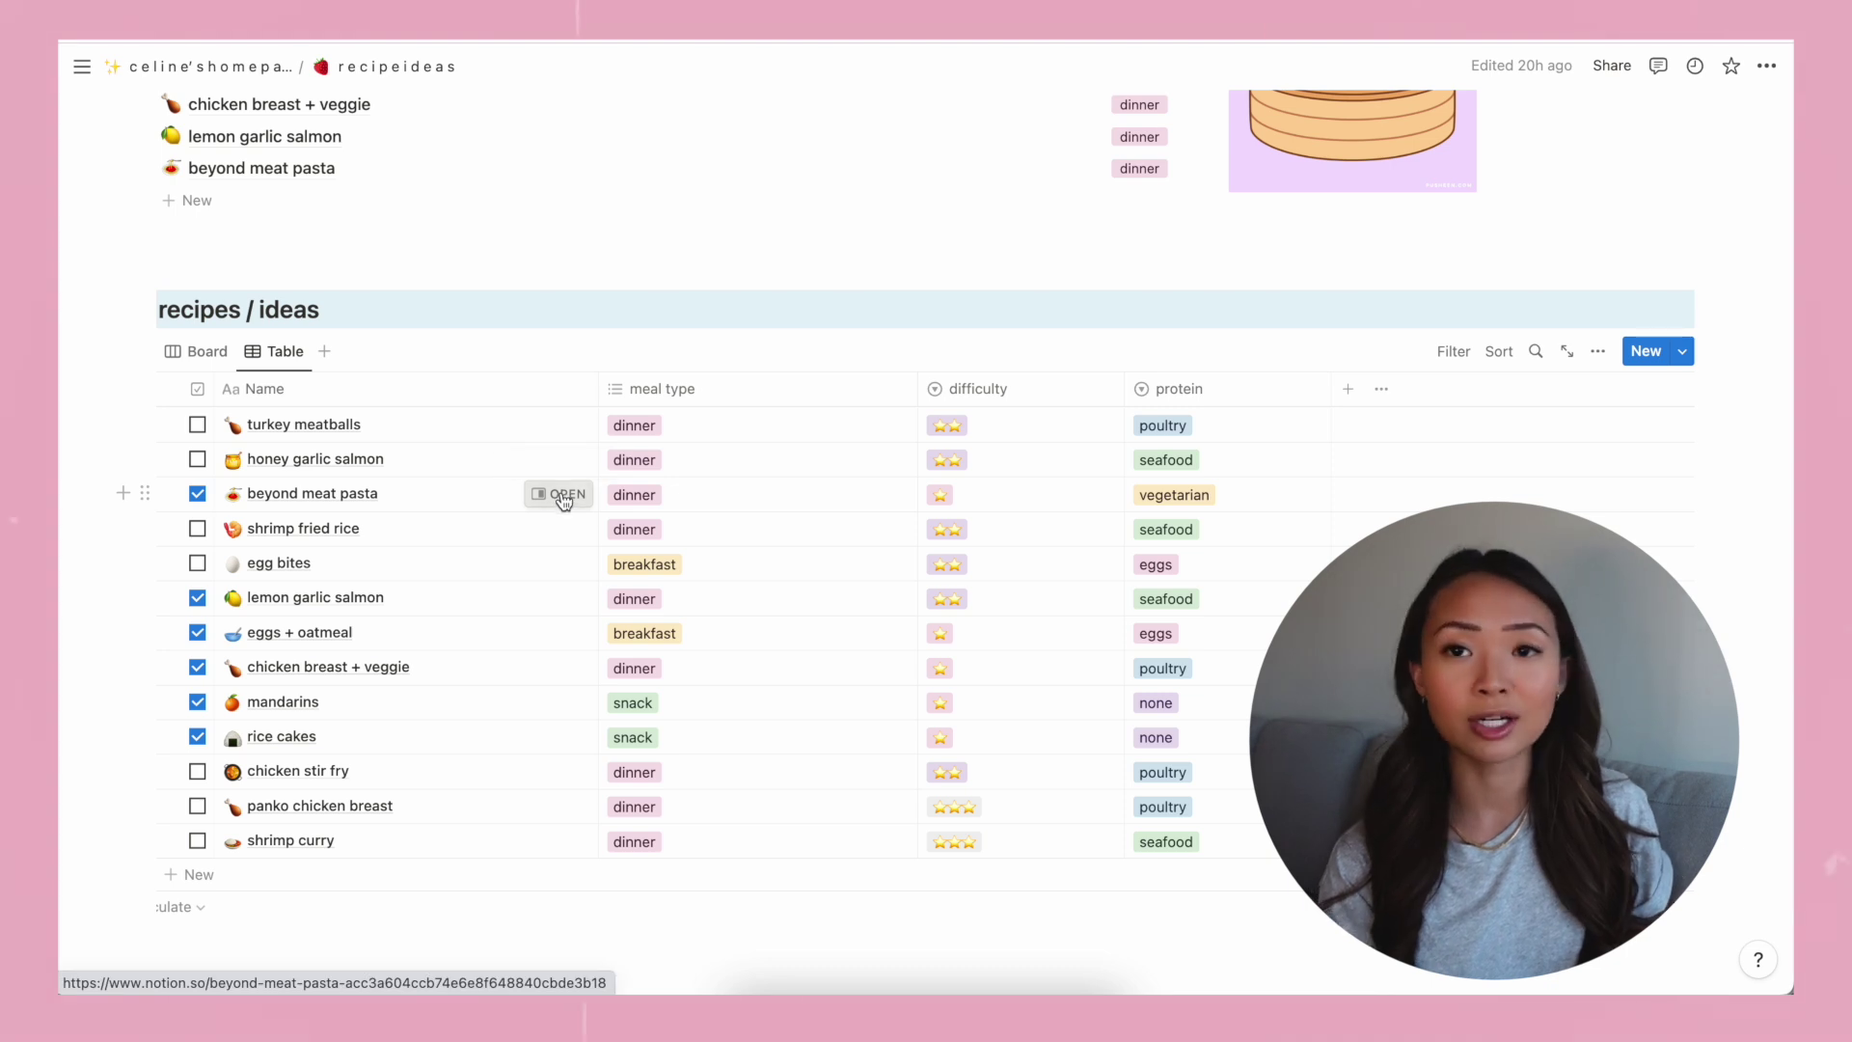
# View the beyond meat pasta recipe, close it, and show the meals & snack recipes as a board.
pyautogui.click(562, 495)
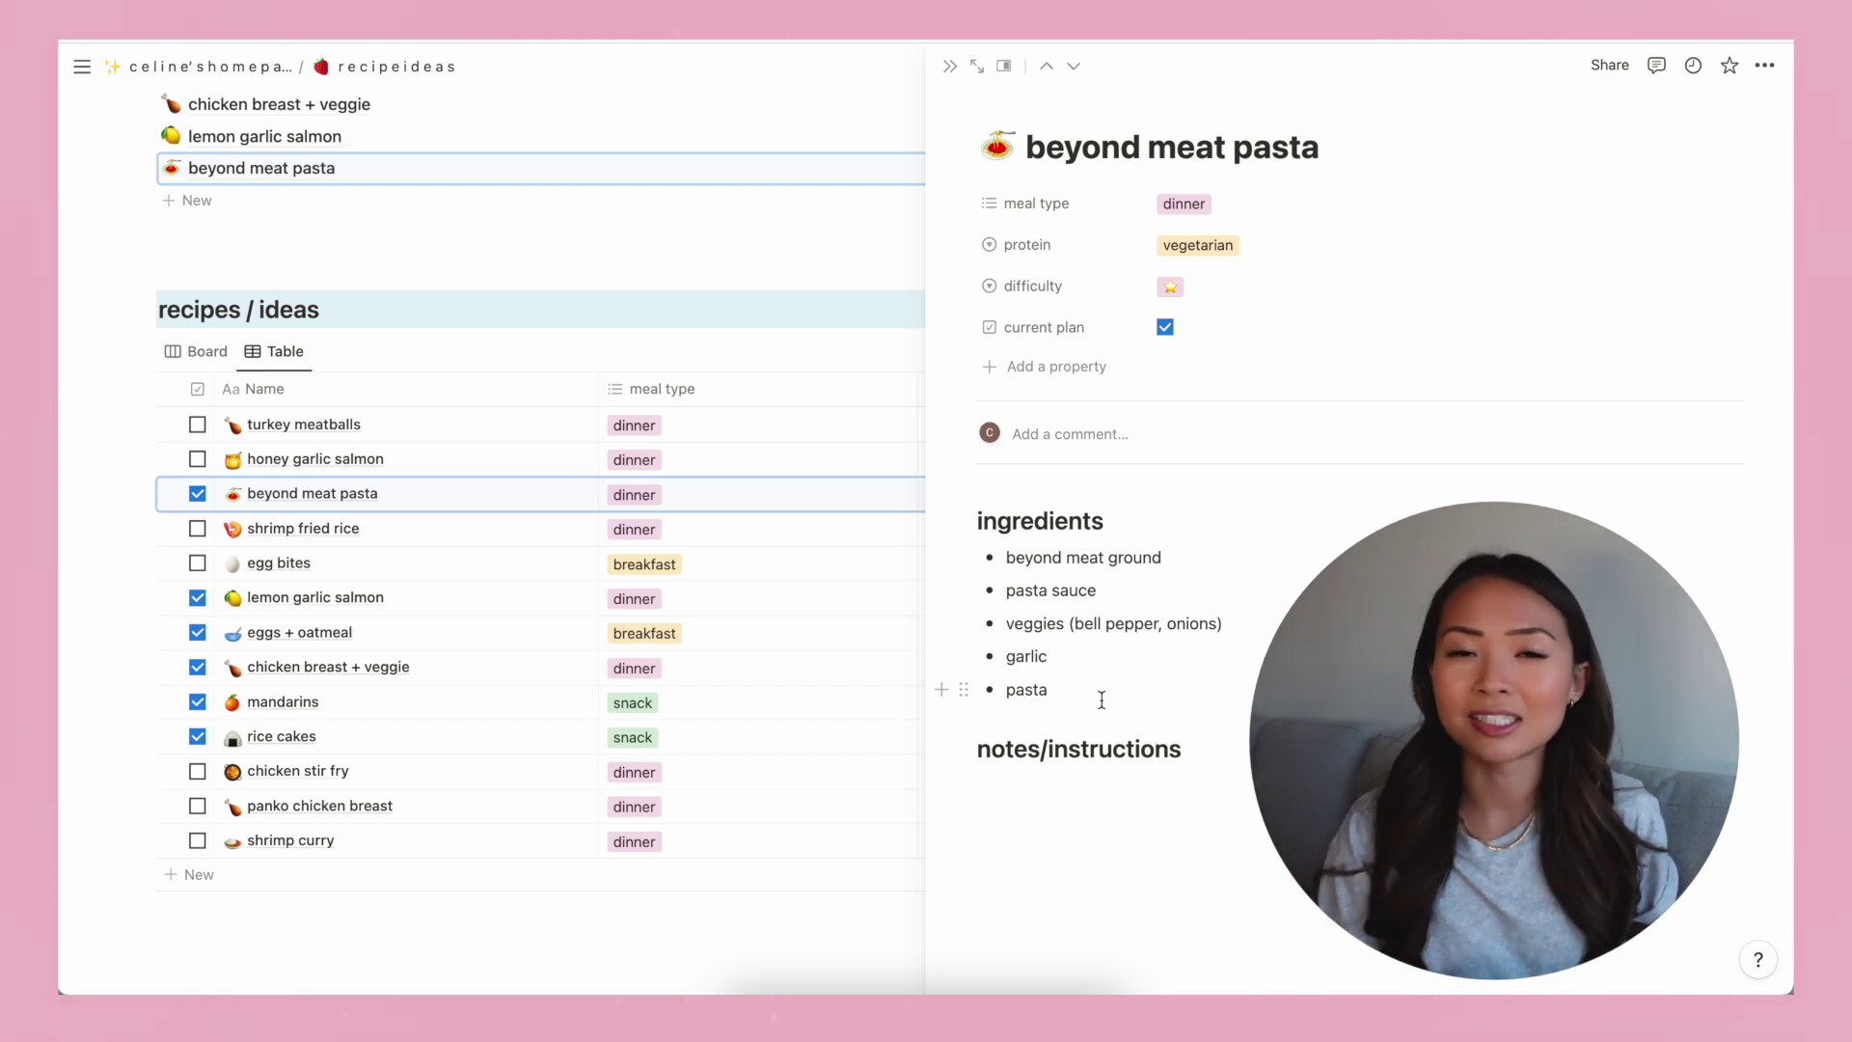
pyautogui.click(950, 66)
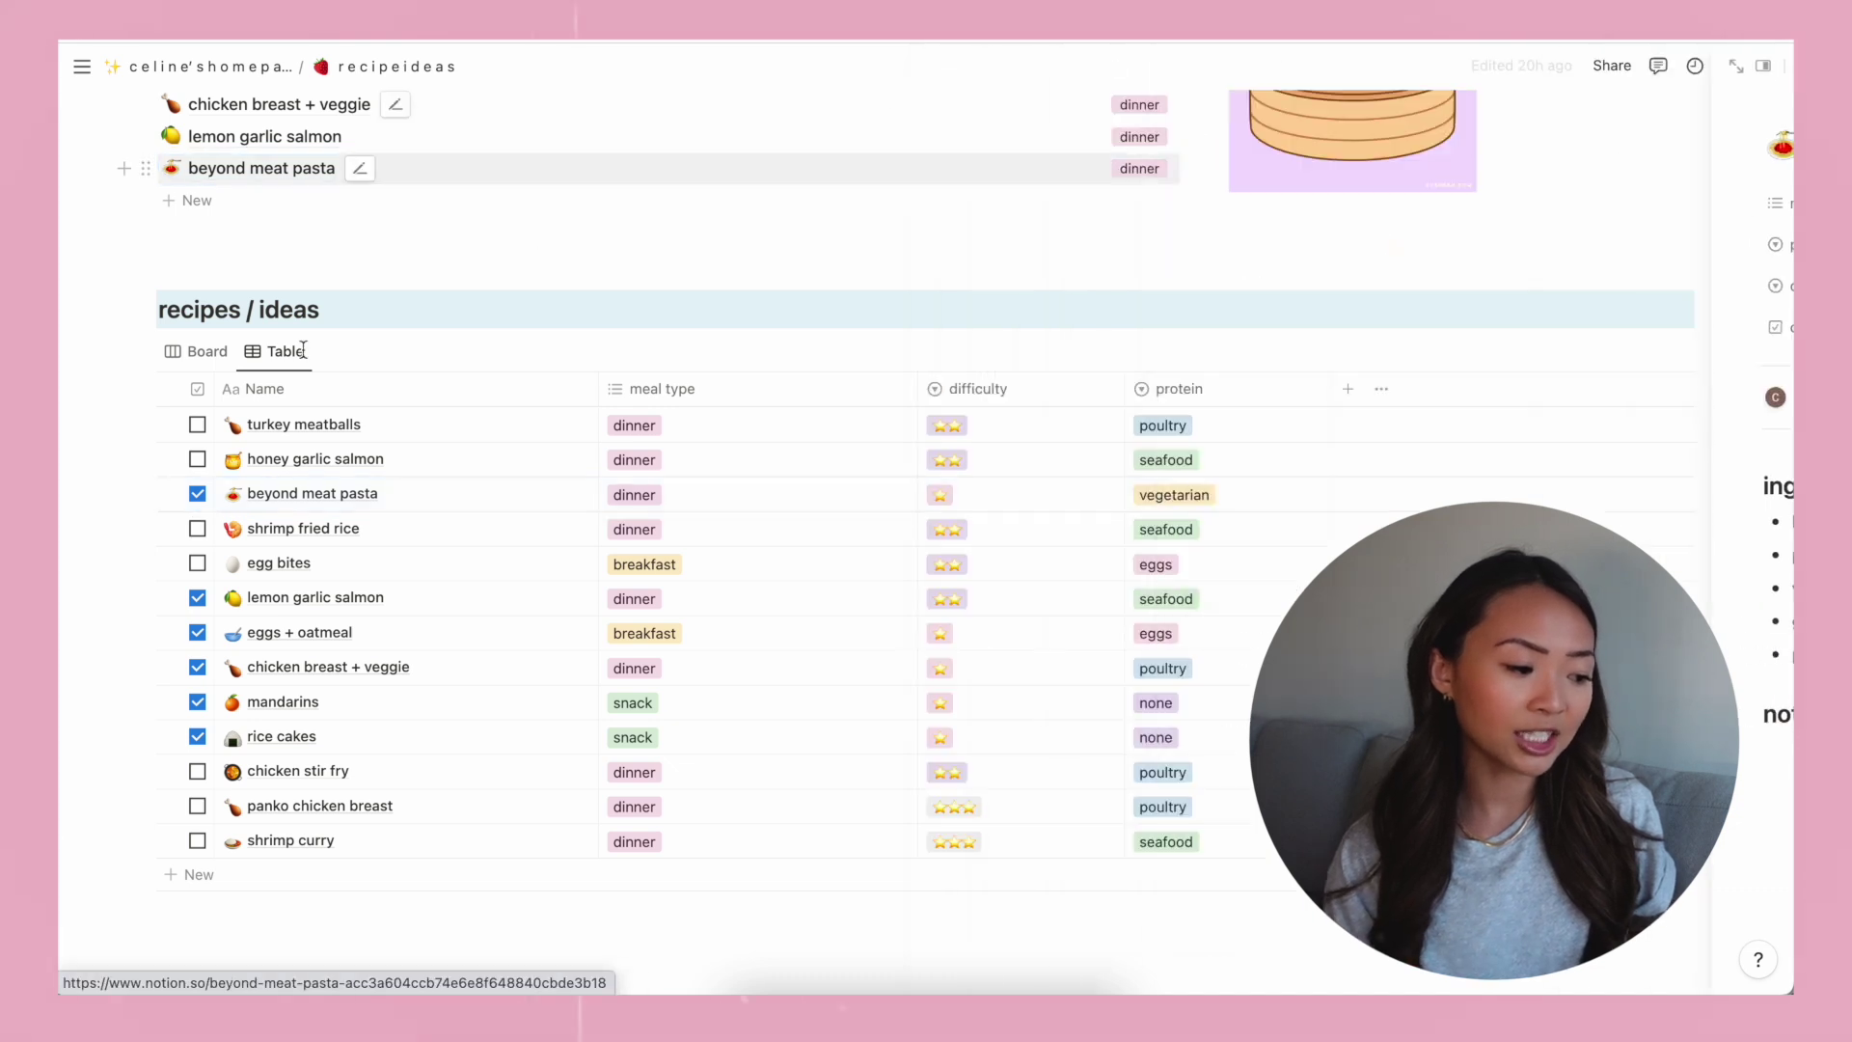
pyautogui.click(198, 352)
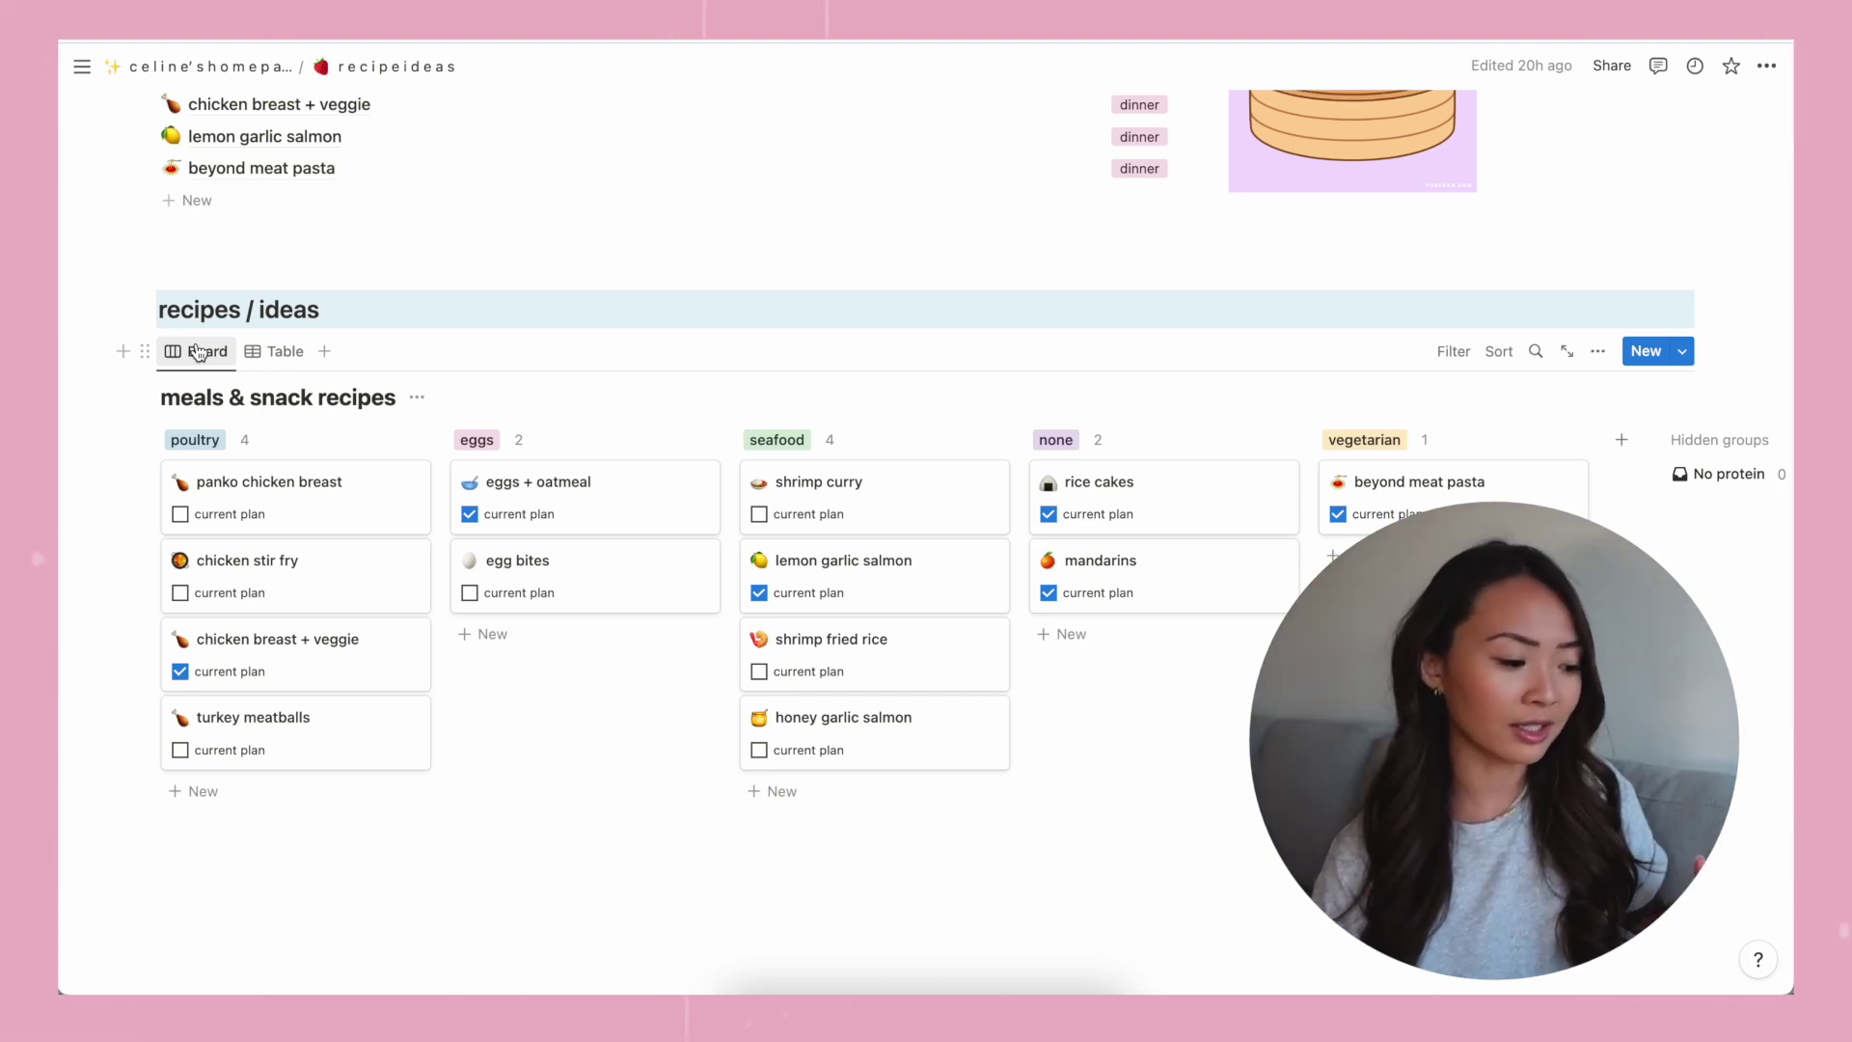
# Mark eggs + oatmeal as current plan on the recipes board to put it back in the current meal plan.
pyautogui.scroll(2, 680, 598)
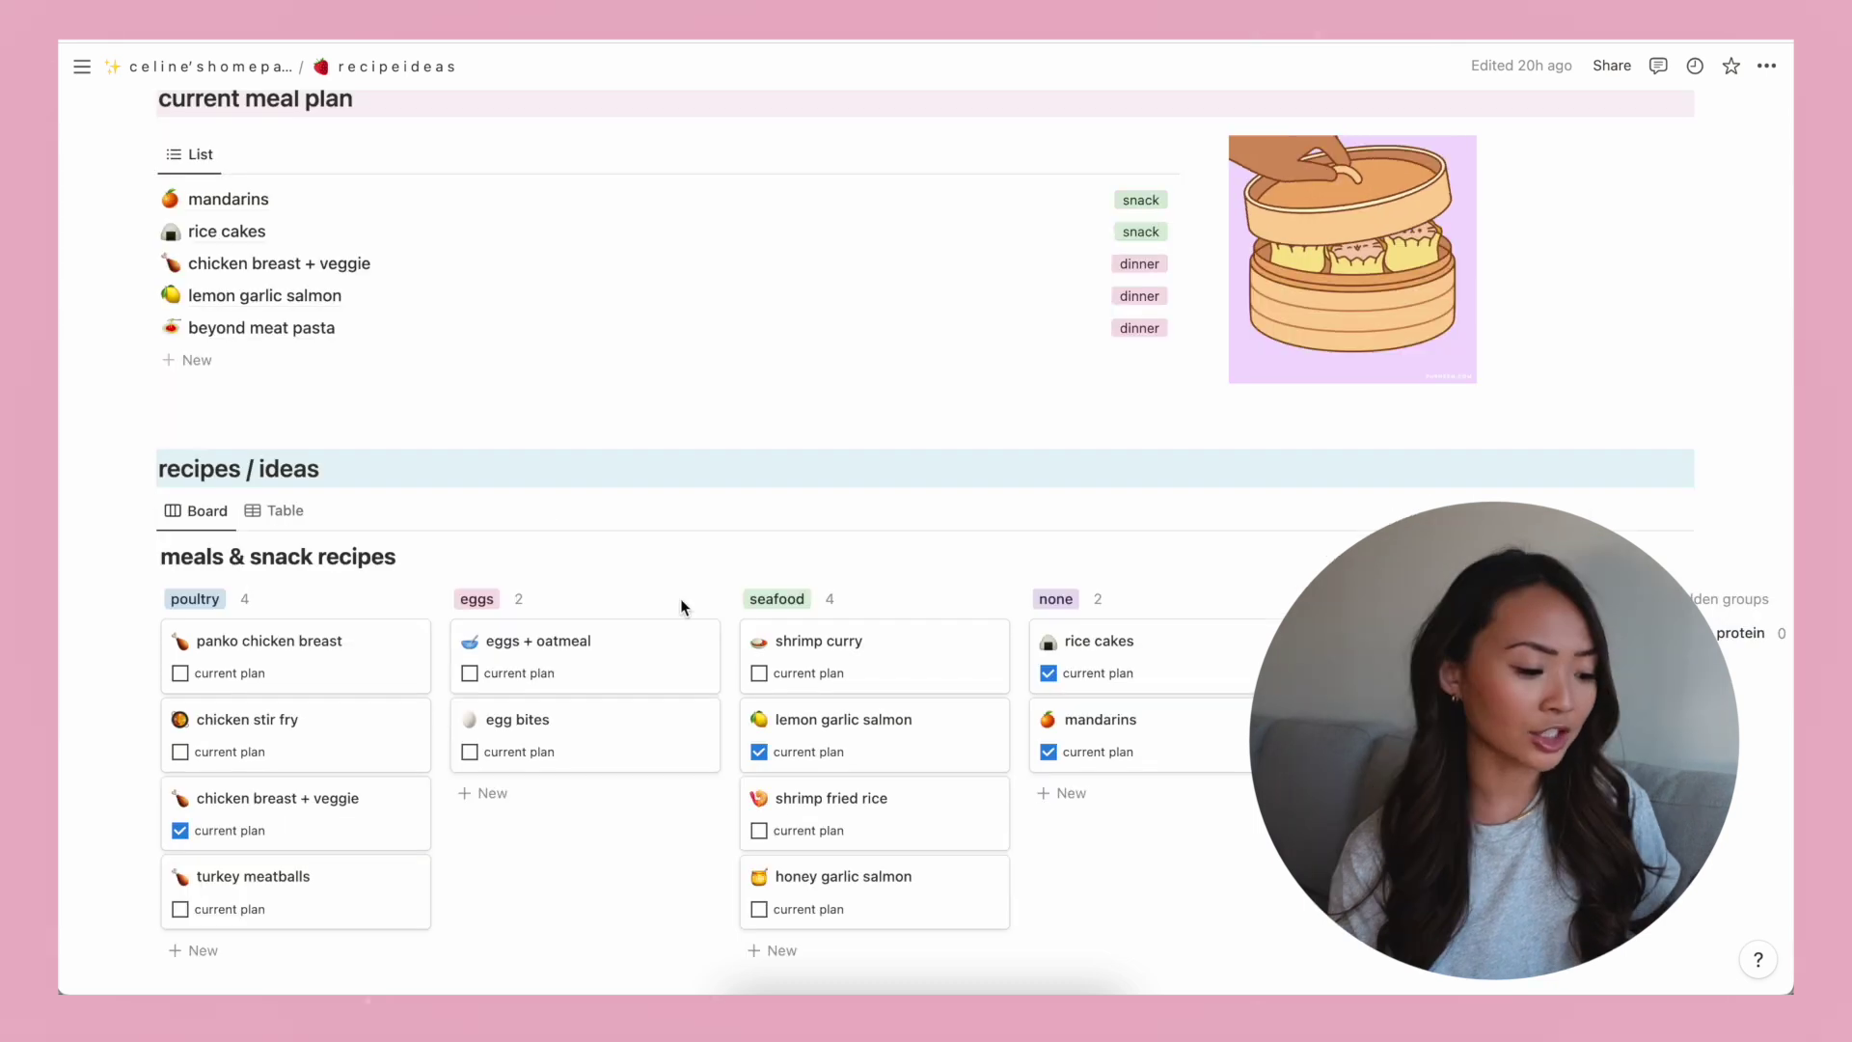
pyautogui.click(469, 673)
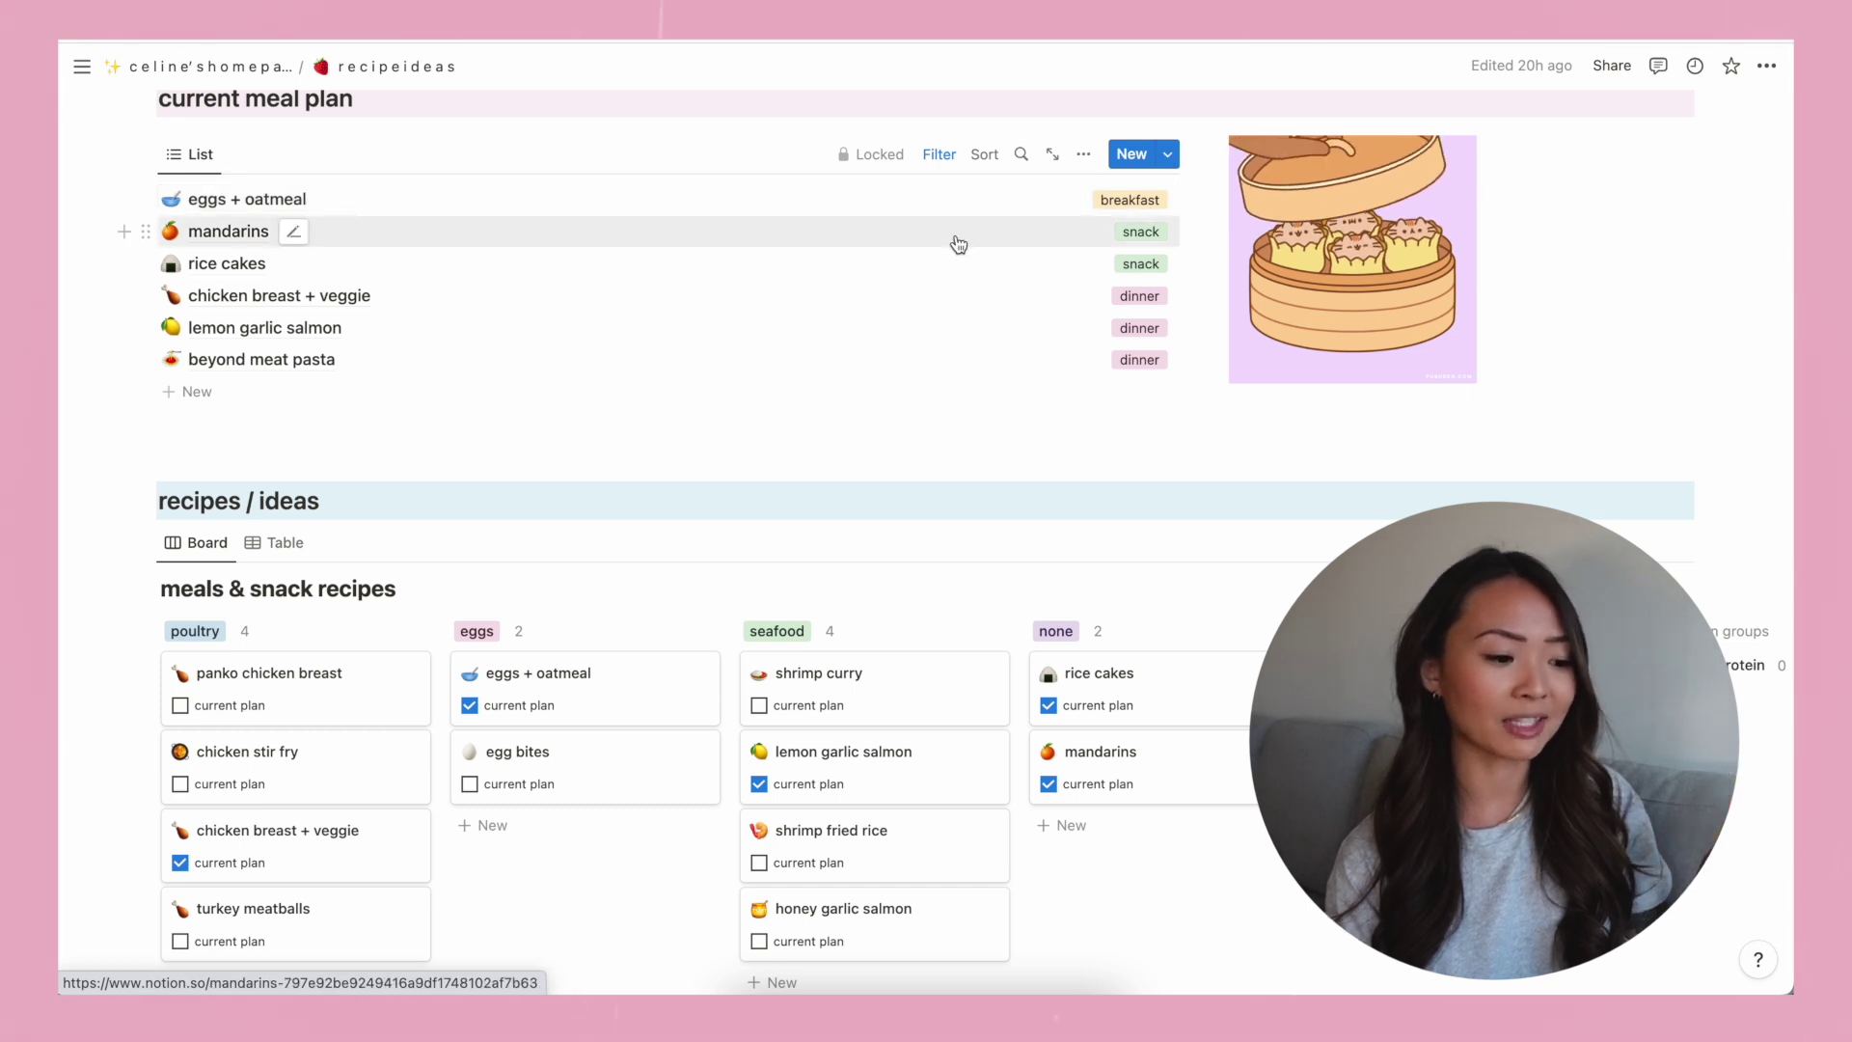
pyautogui.scroll(1, 917, 371)
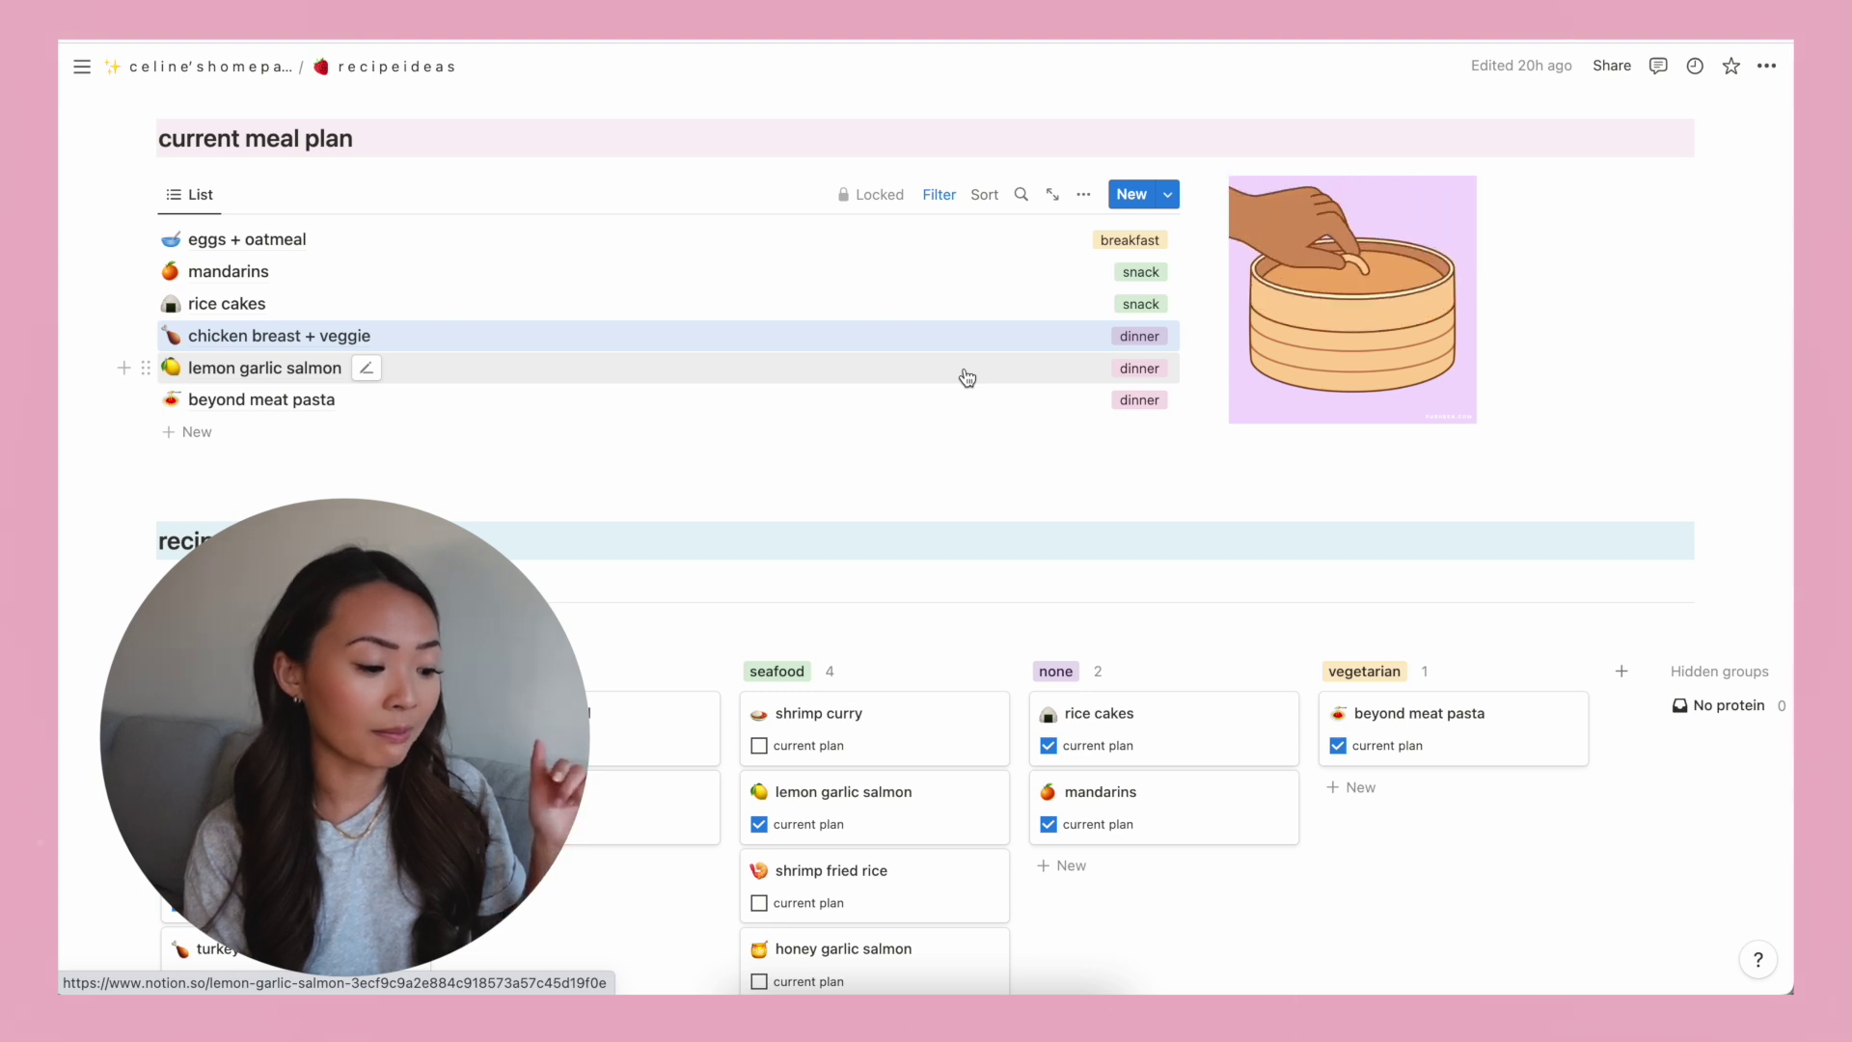
# Take rice cakes out of the current plan on the recipes board and add it back.
pyautogui.scroll(1, 967, 377)
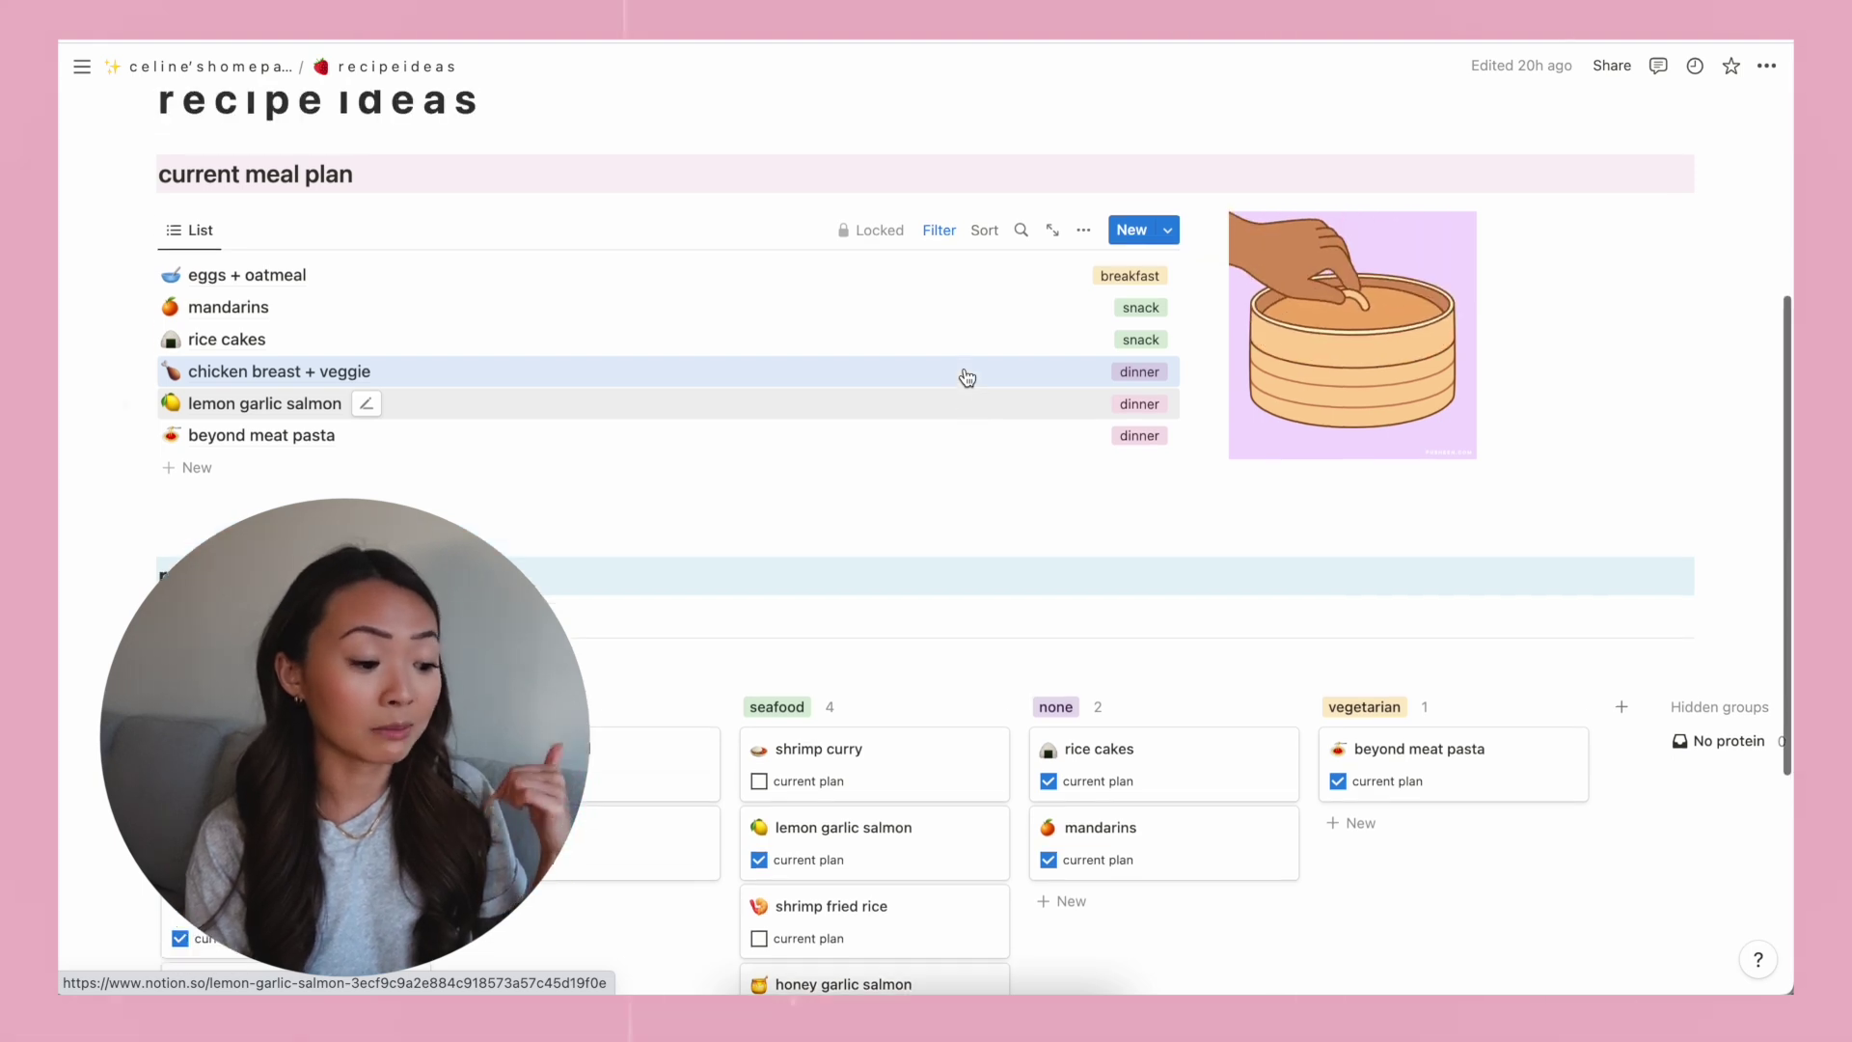
pyautogui.scroll(-1, 967, 377)
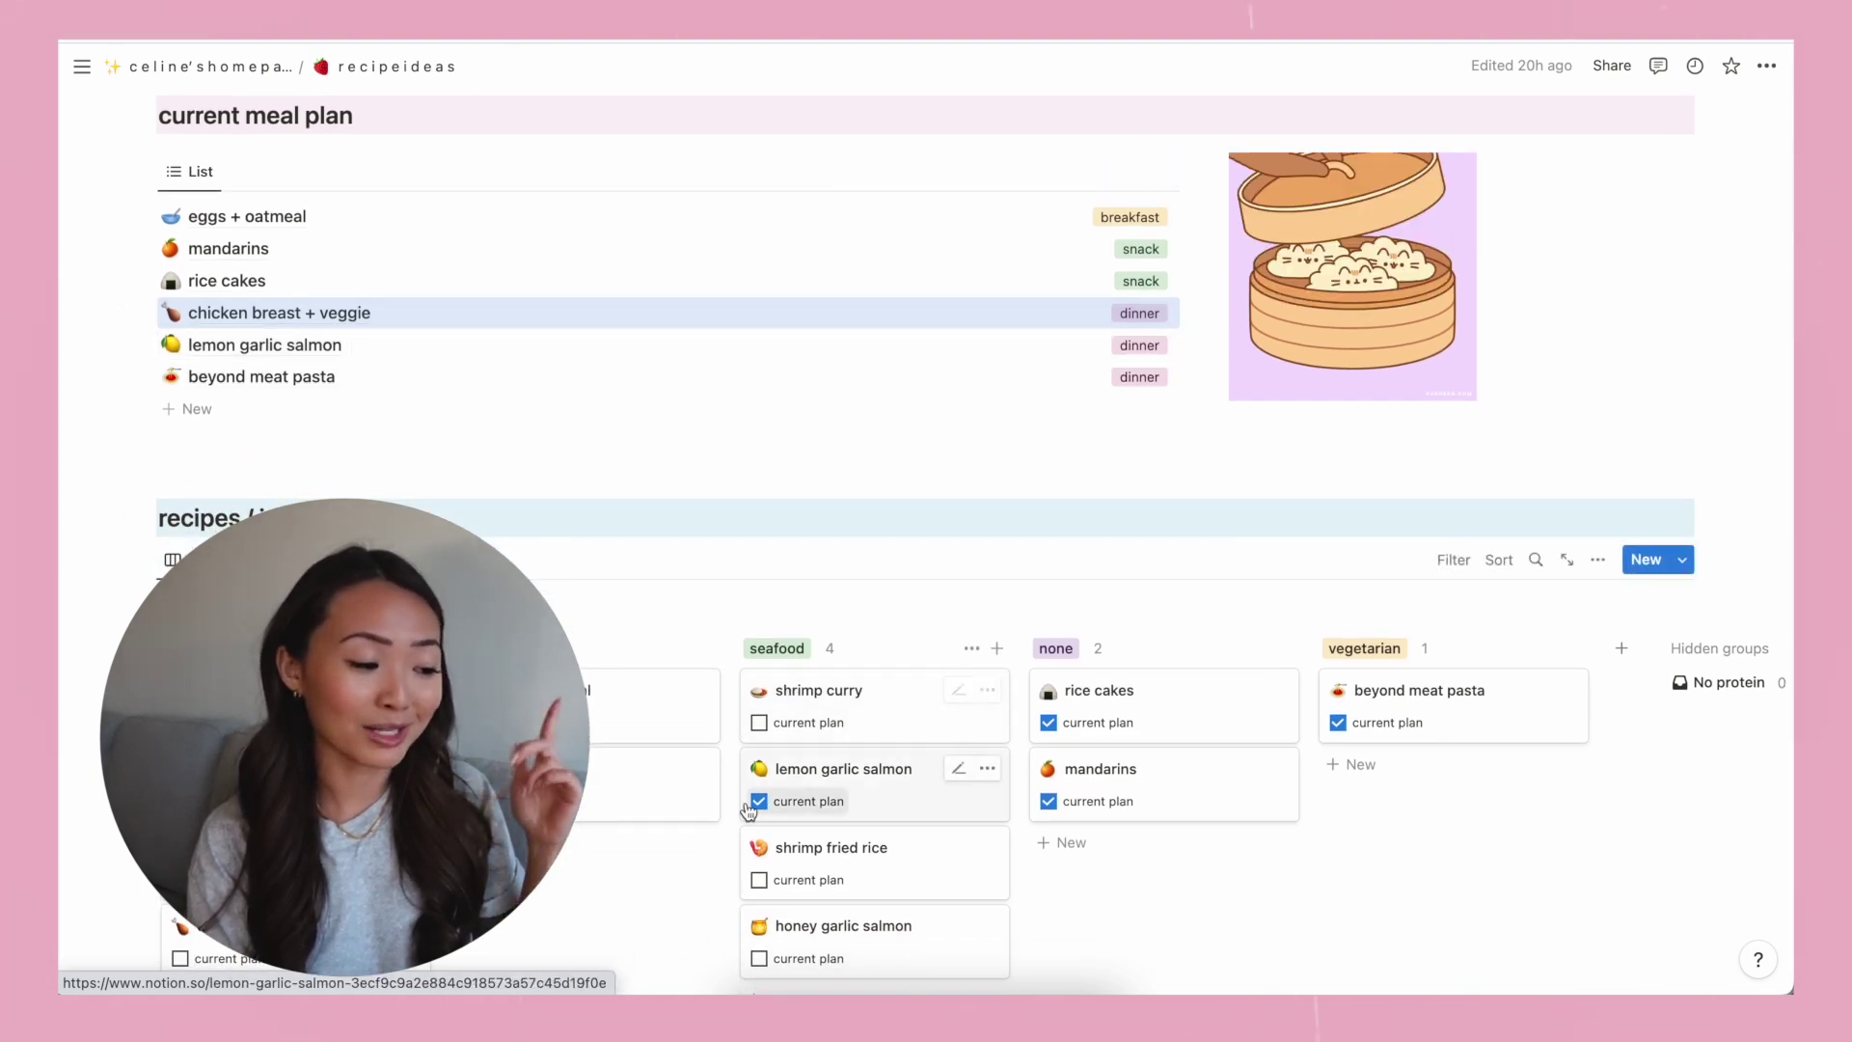
pyautogui.scroll(-3, 753, 808)
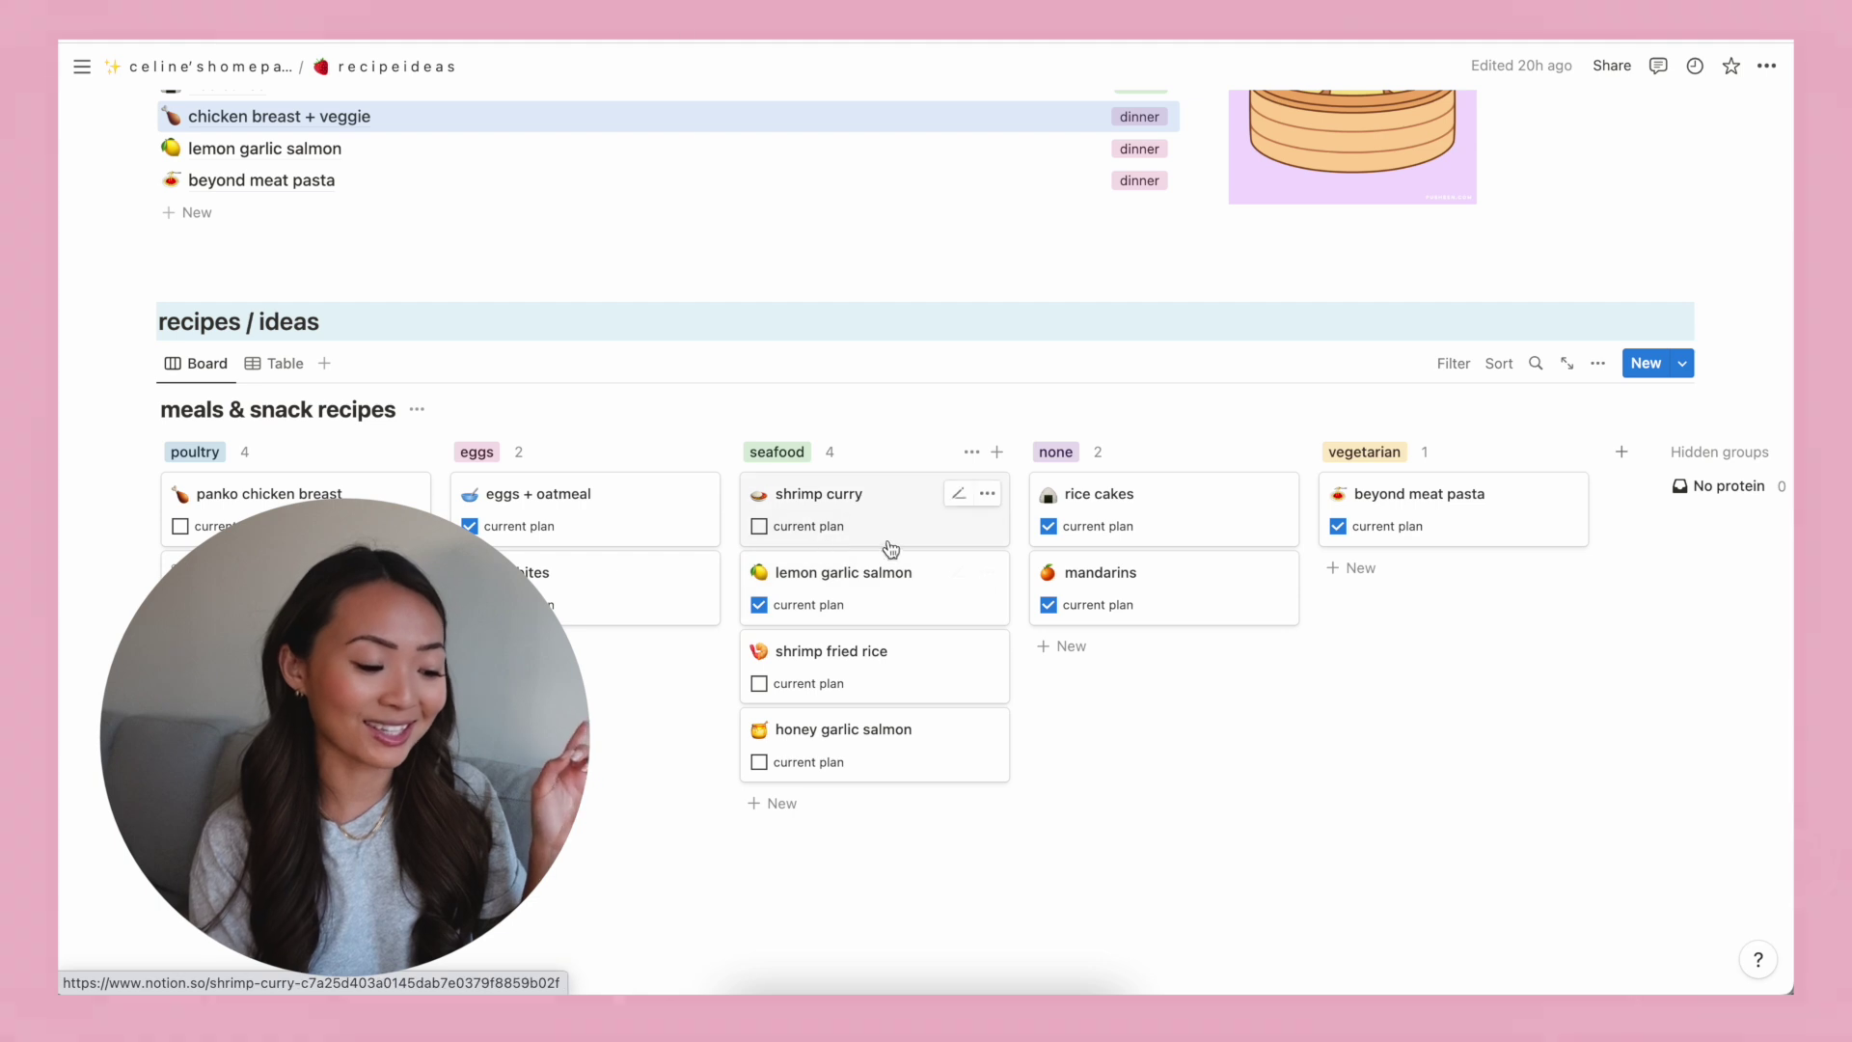
pyautogui.click(1051, 530)
pyautogui.click(1052, 530)
pyautogui.scroll(5, 1051, 530)
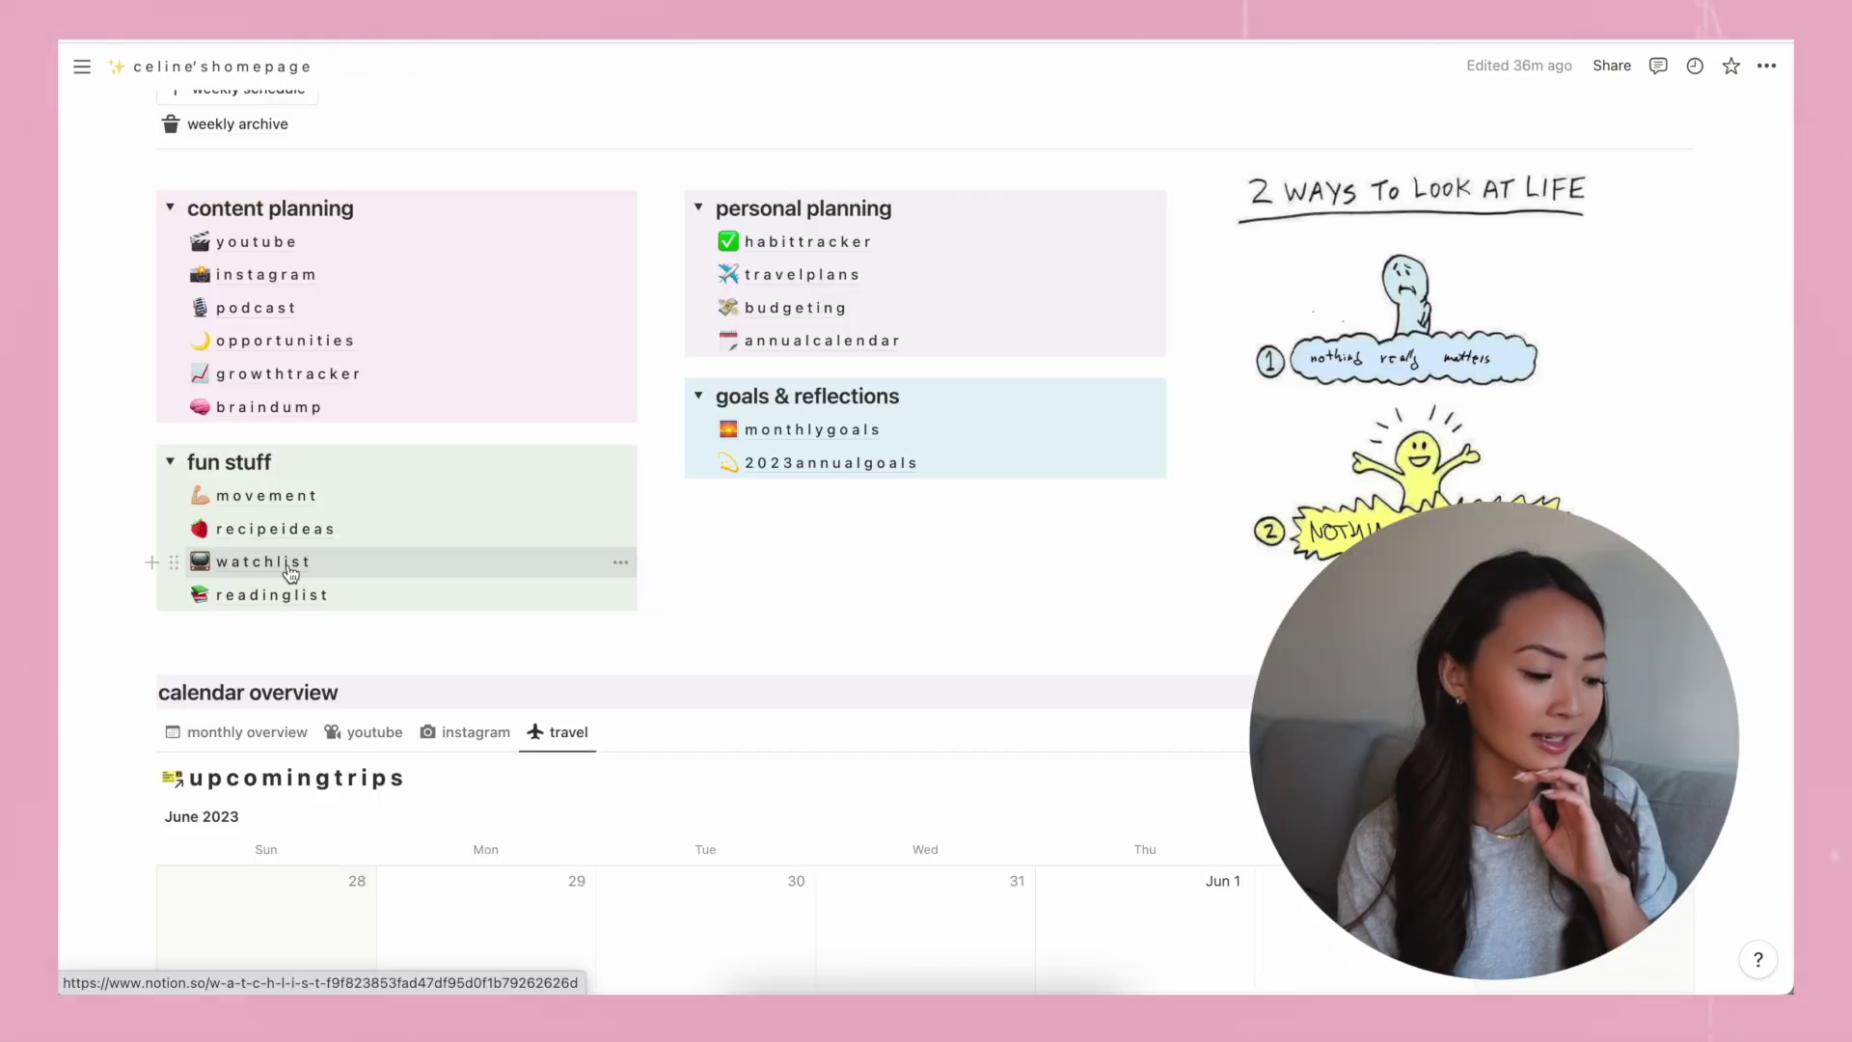
# Open the watch list page from the homepage's fun stuff list and show movies & shows as a board.
pyautogui.click(290, 573)
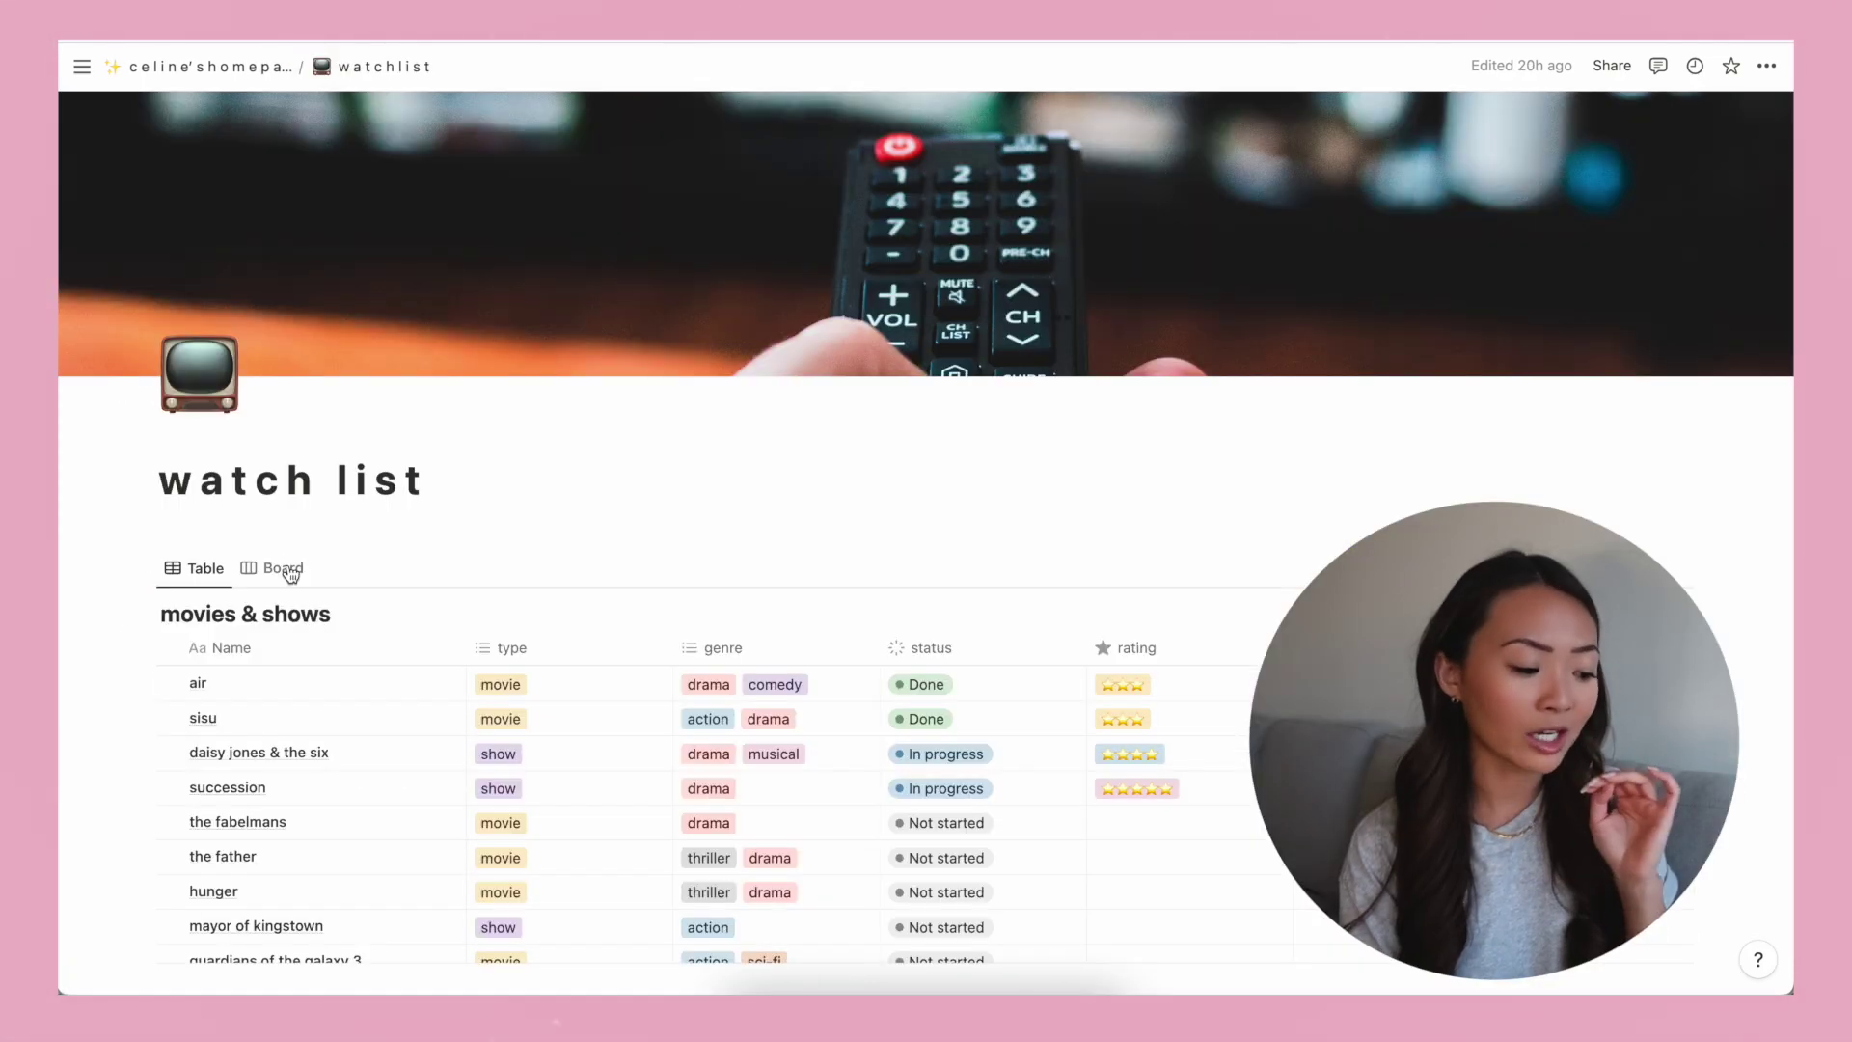
pyautogui.scroll(-3, 145, 628)
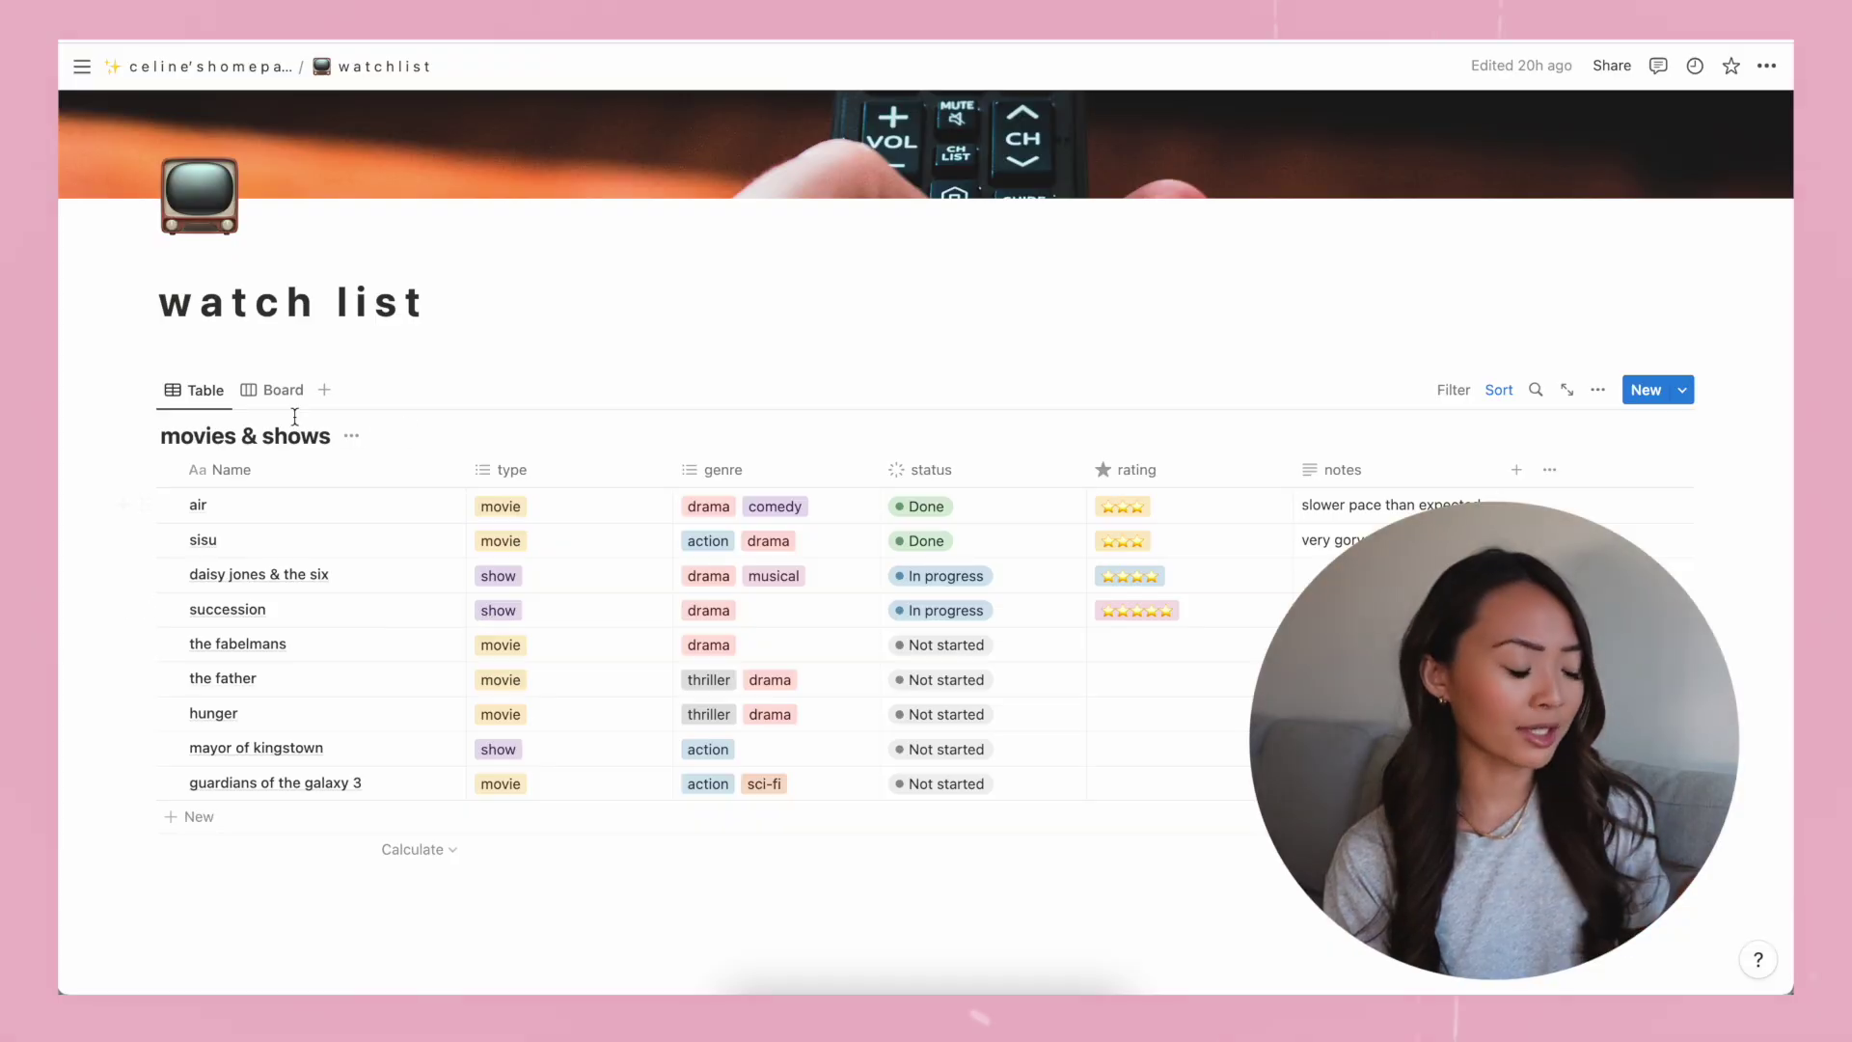
pyautogui.click(273, 390)
pyautogui.scroll(-2, 400, 762)
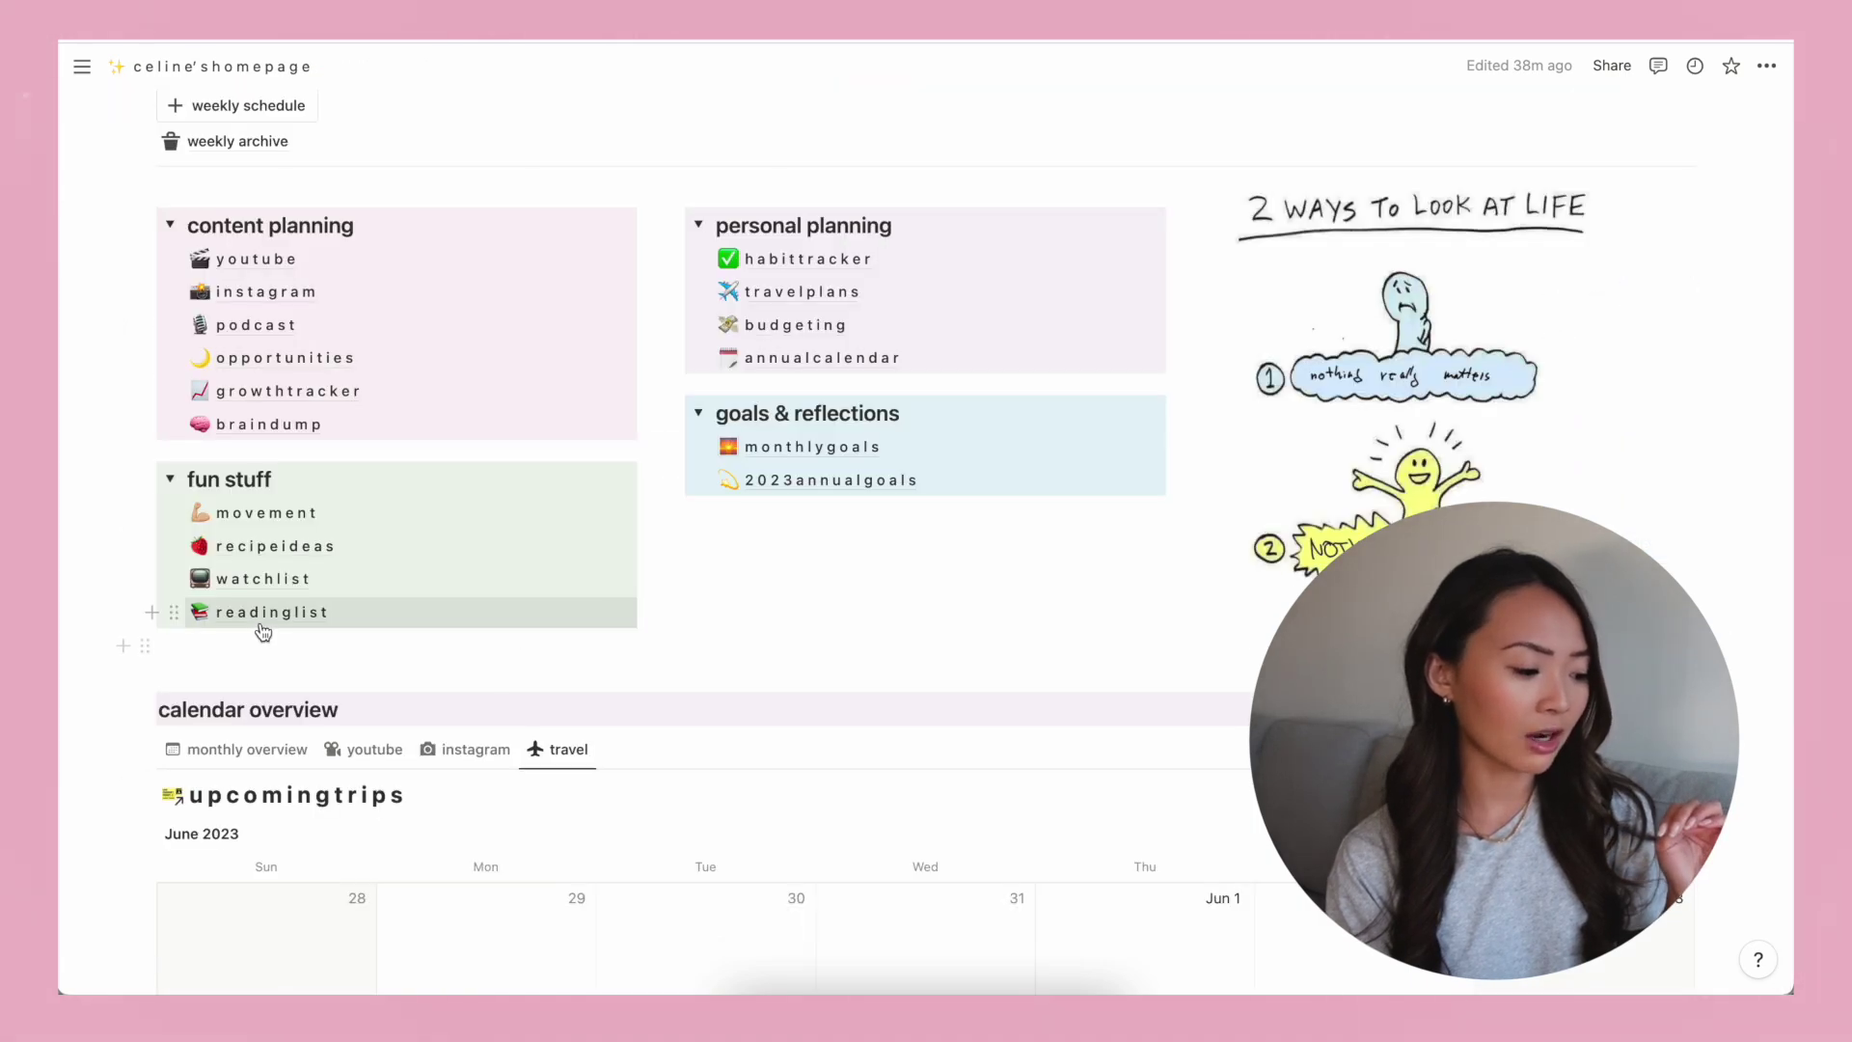
# Open the reading list page and view the rating options for why we sleep without changing the rating.
pyautogui.click(259, 614)
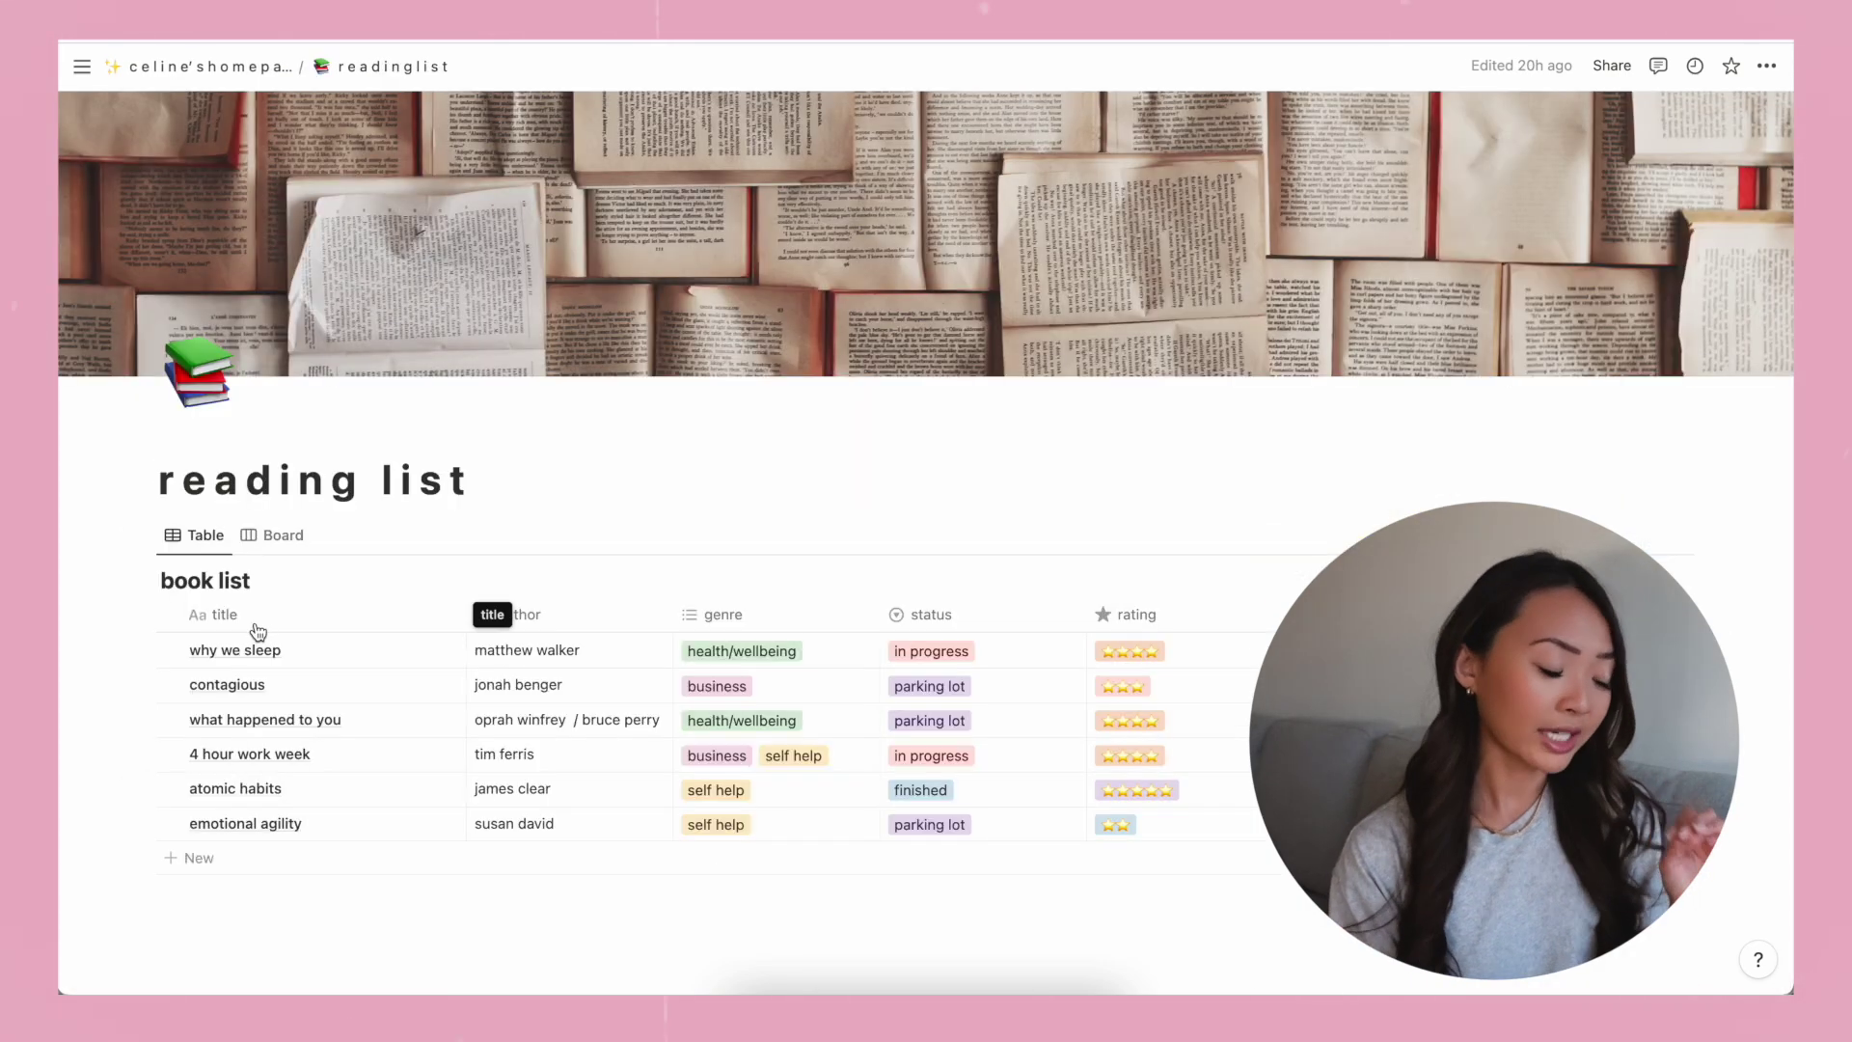
pyautogui.scroll(-2, 241, 886)
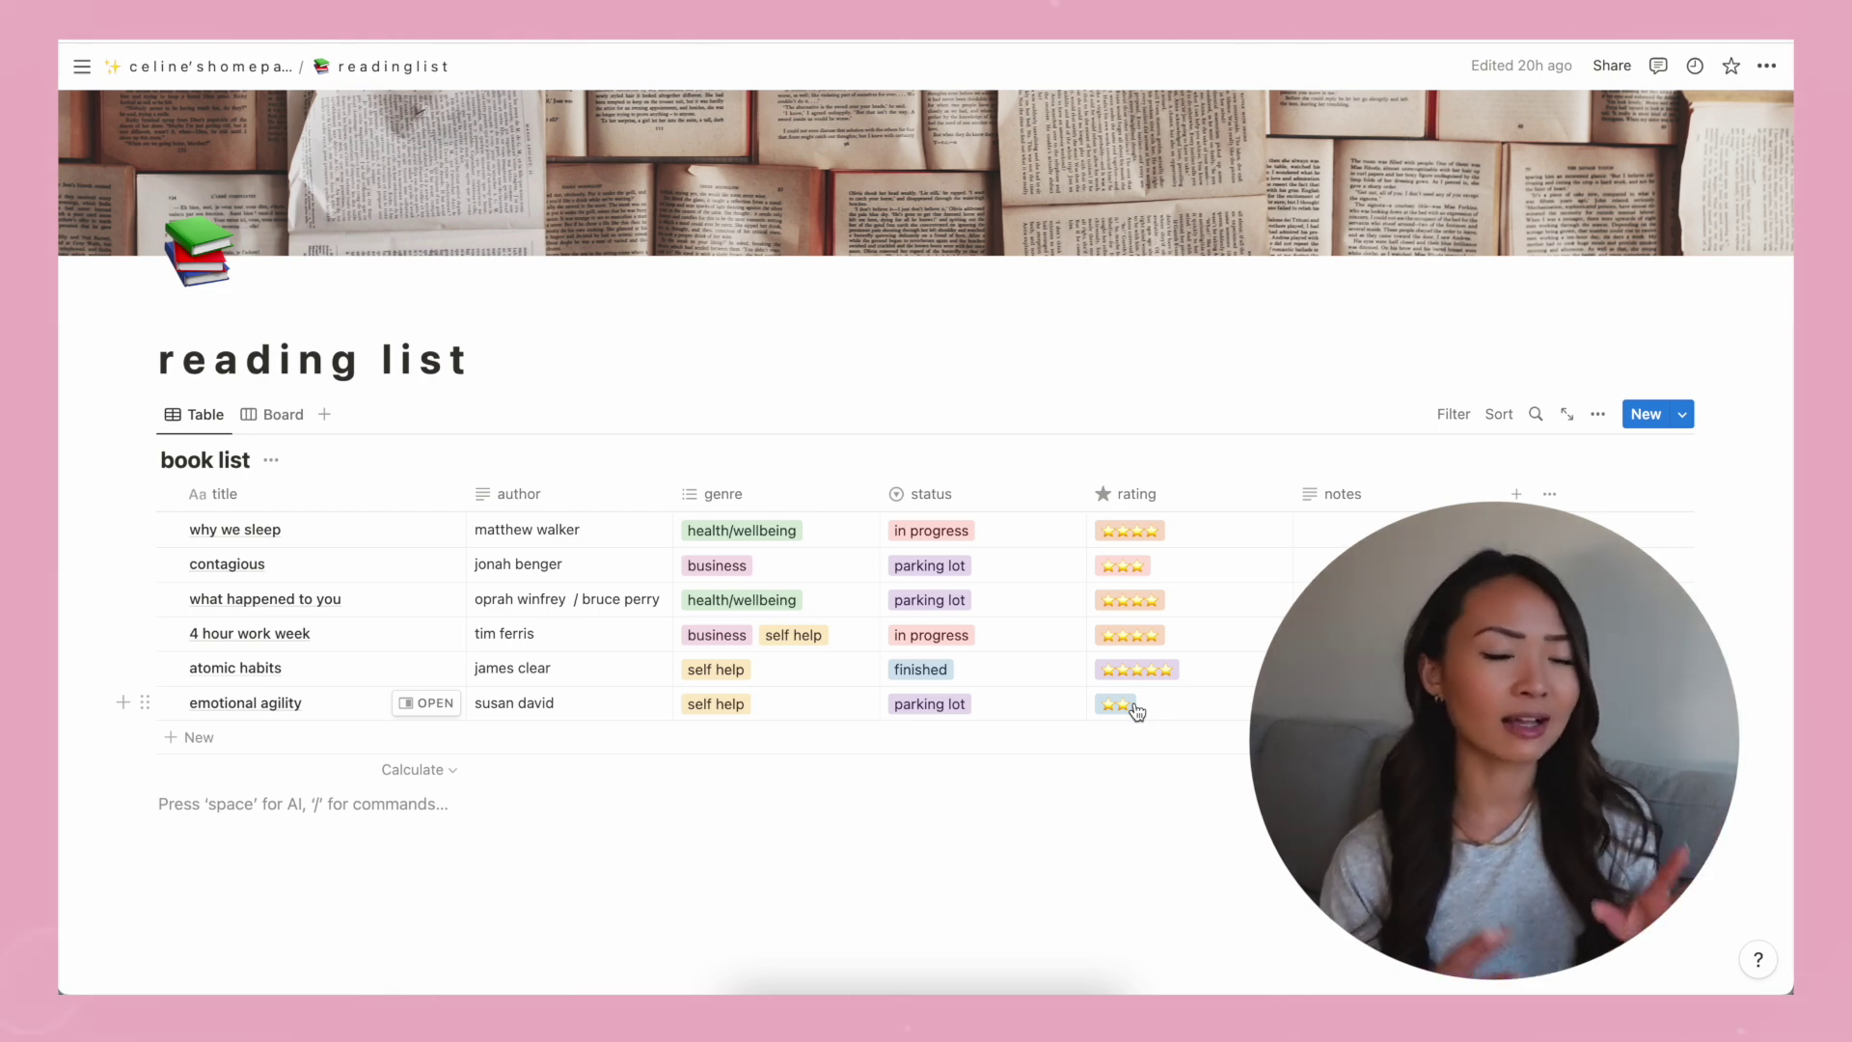
pyautogui.click(1151, 536)
pyautogui.press('Escape')
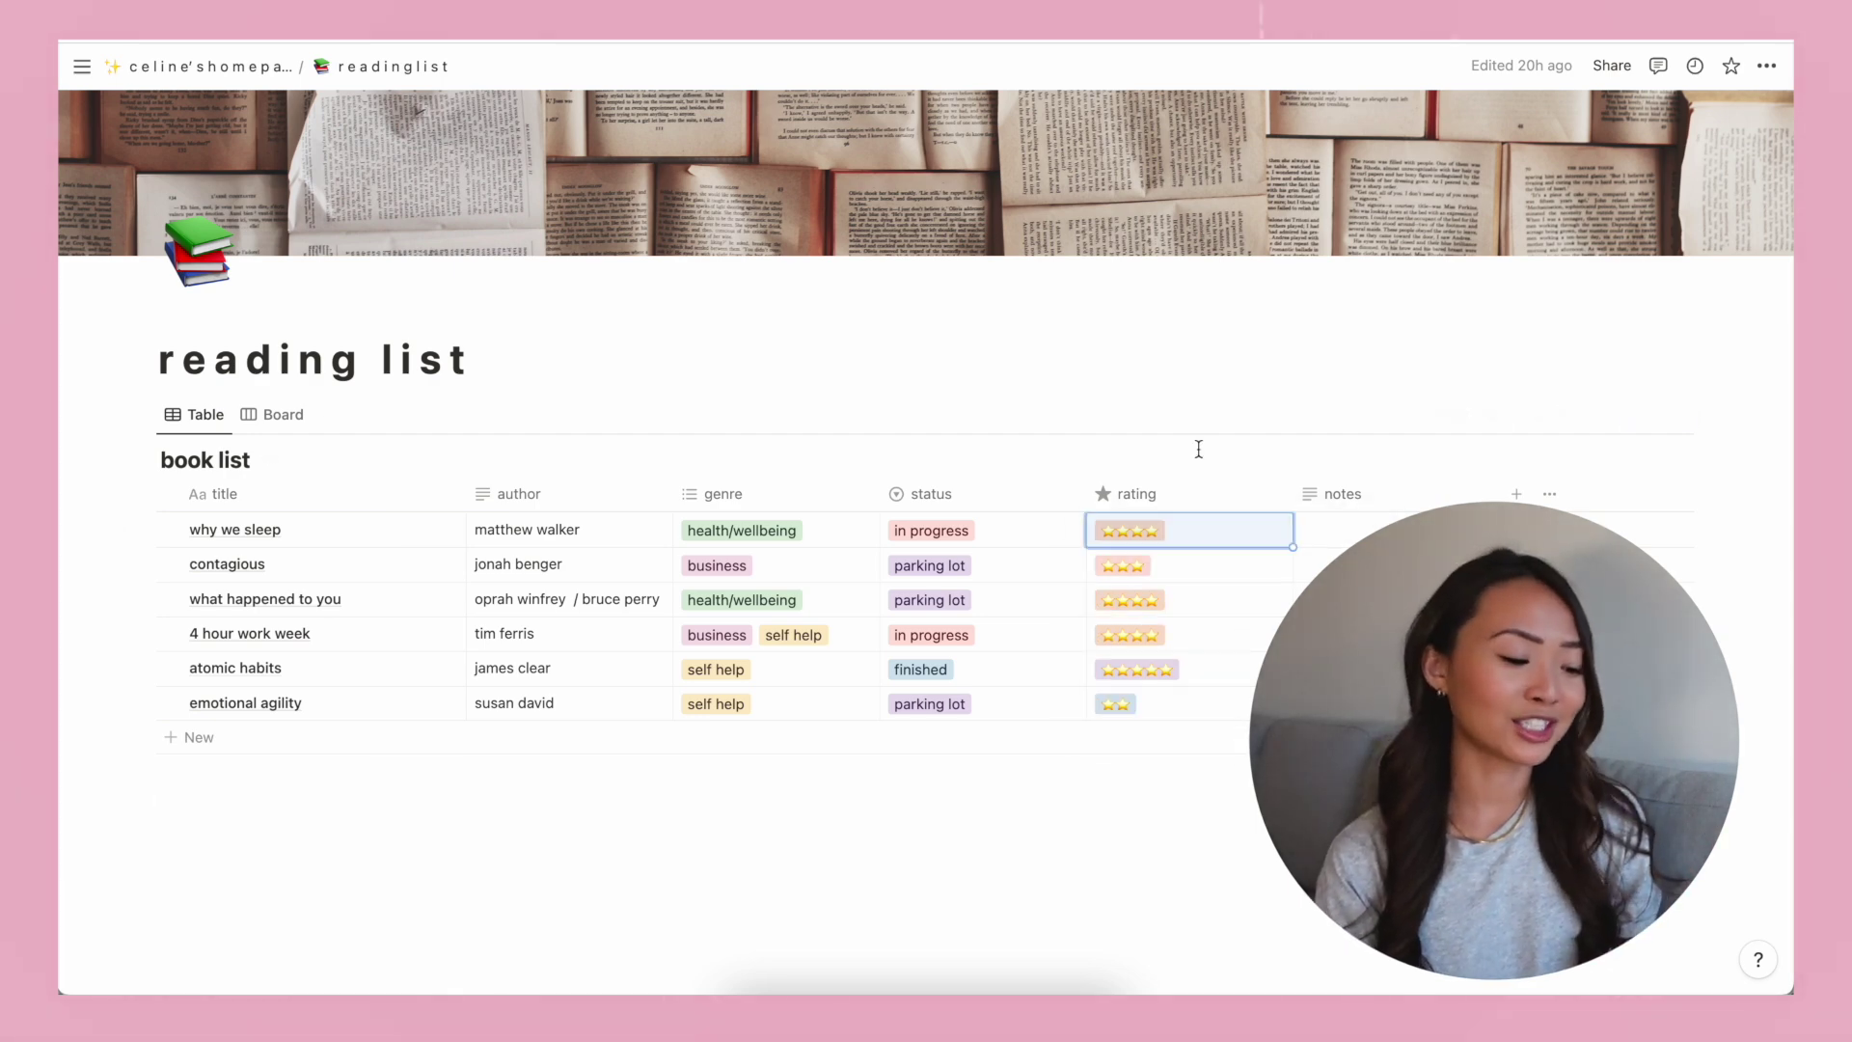
# Check the book list's board view, and switch back to its table view.
pyautogui.click(275, 414)
pyautogui.scroll(-2, 280, 579)
pyautogui.click(202, 387)
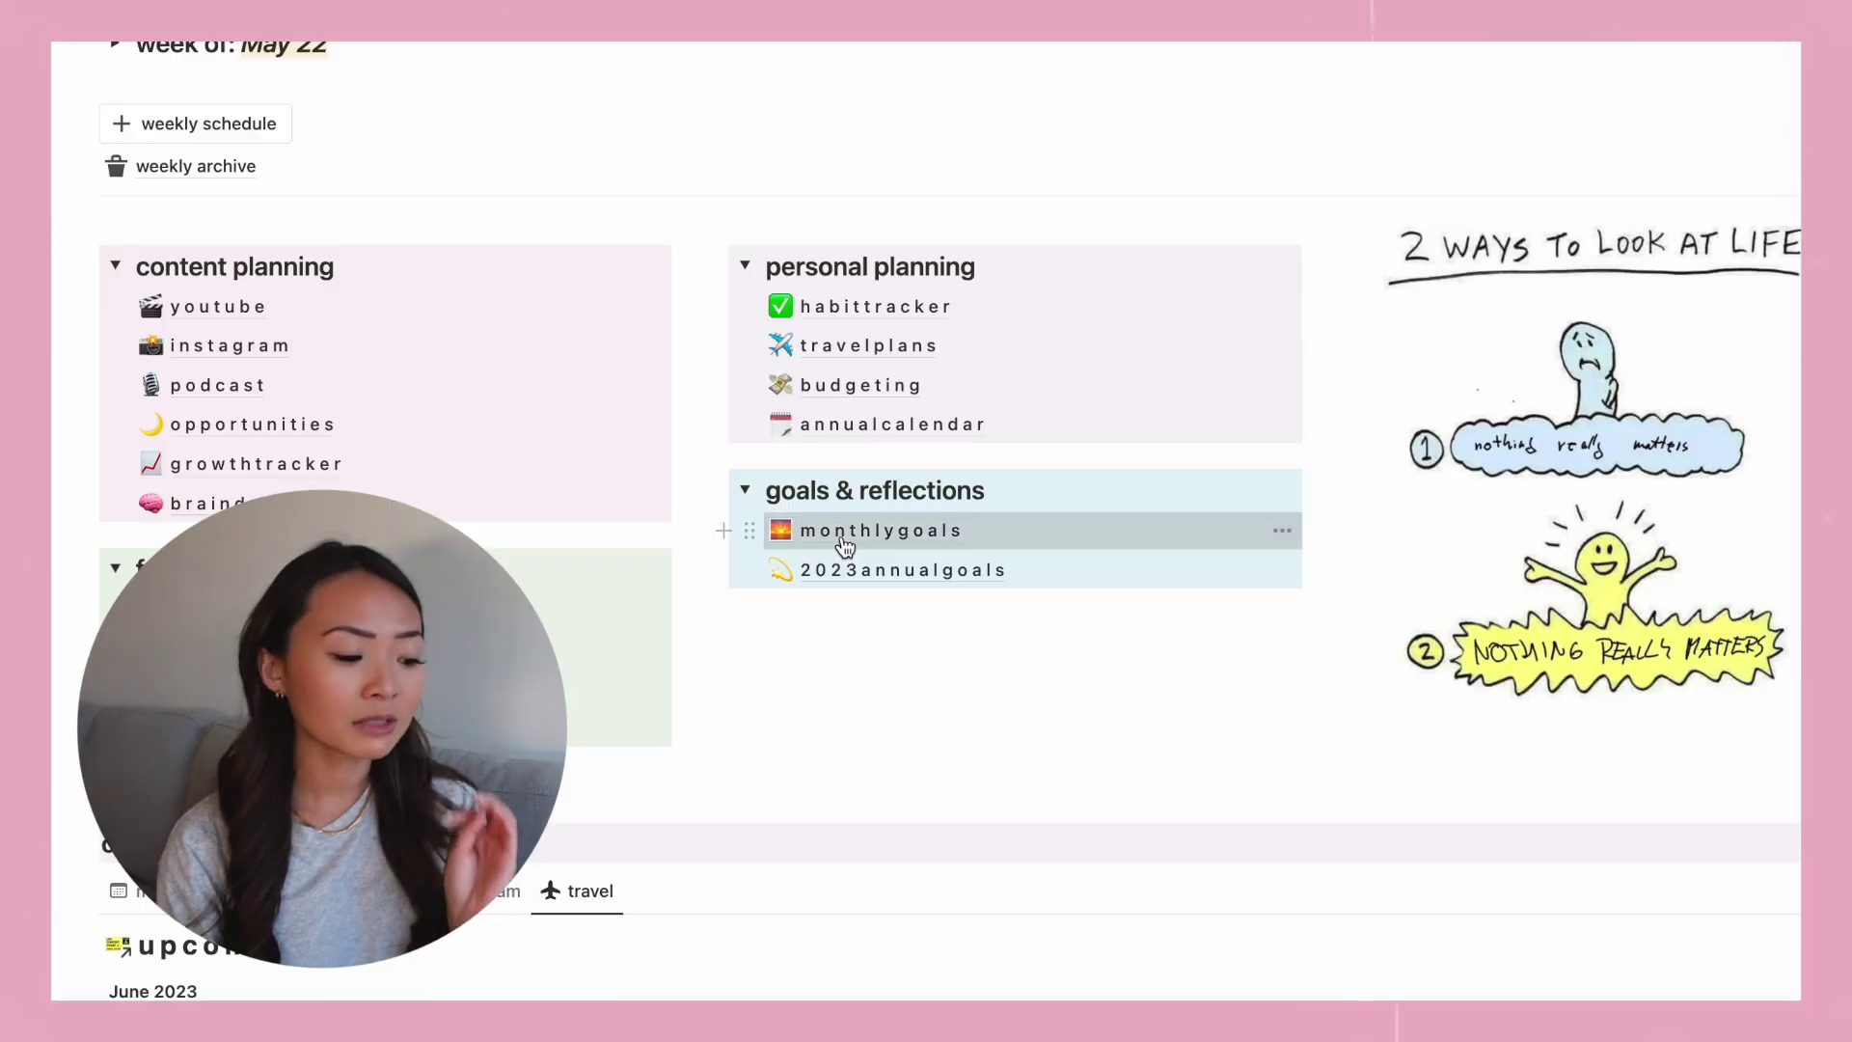
# Open the monthly goals page from the homepage's goals & reflections list and review the May goals.
pyautogui.click(845, 531)
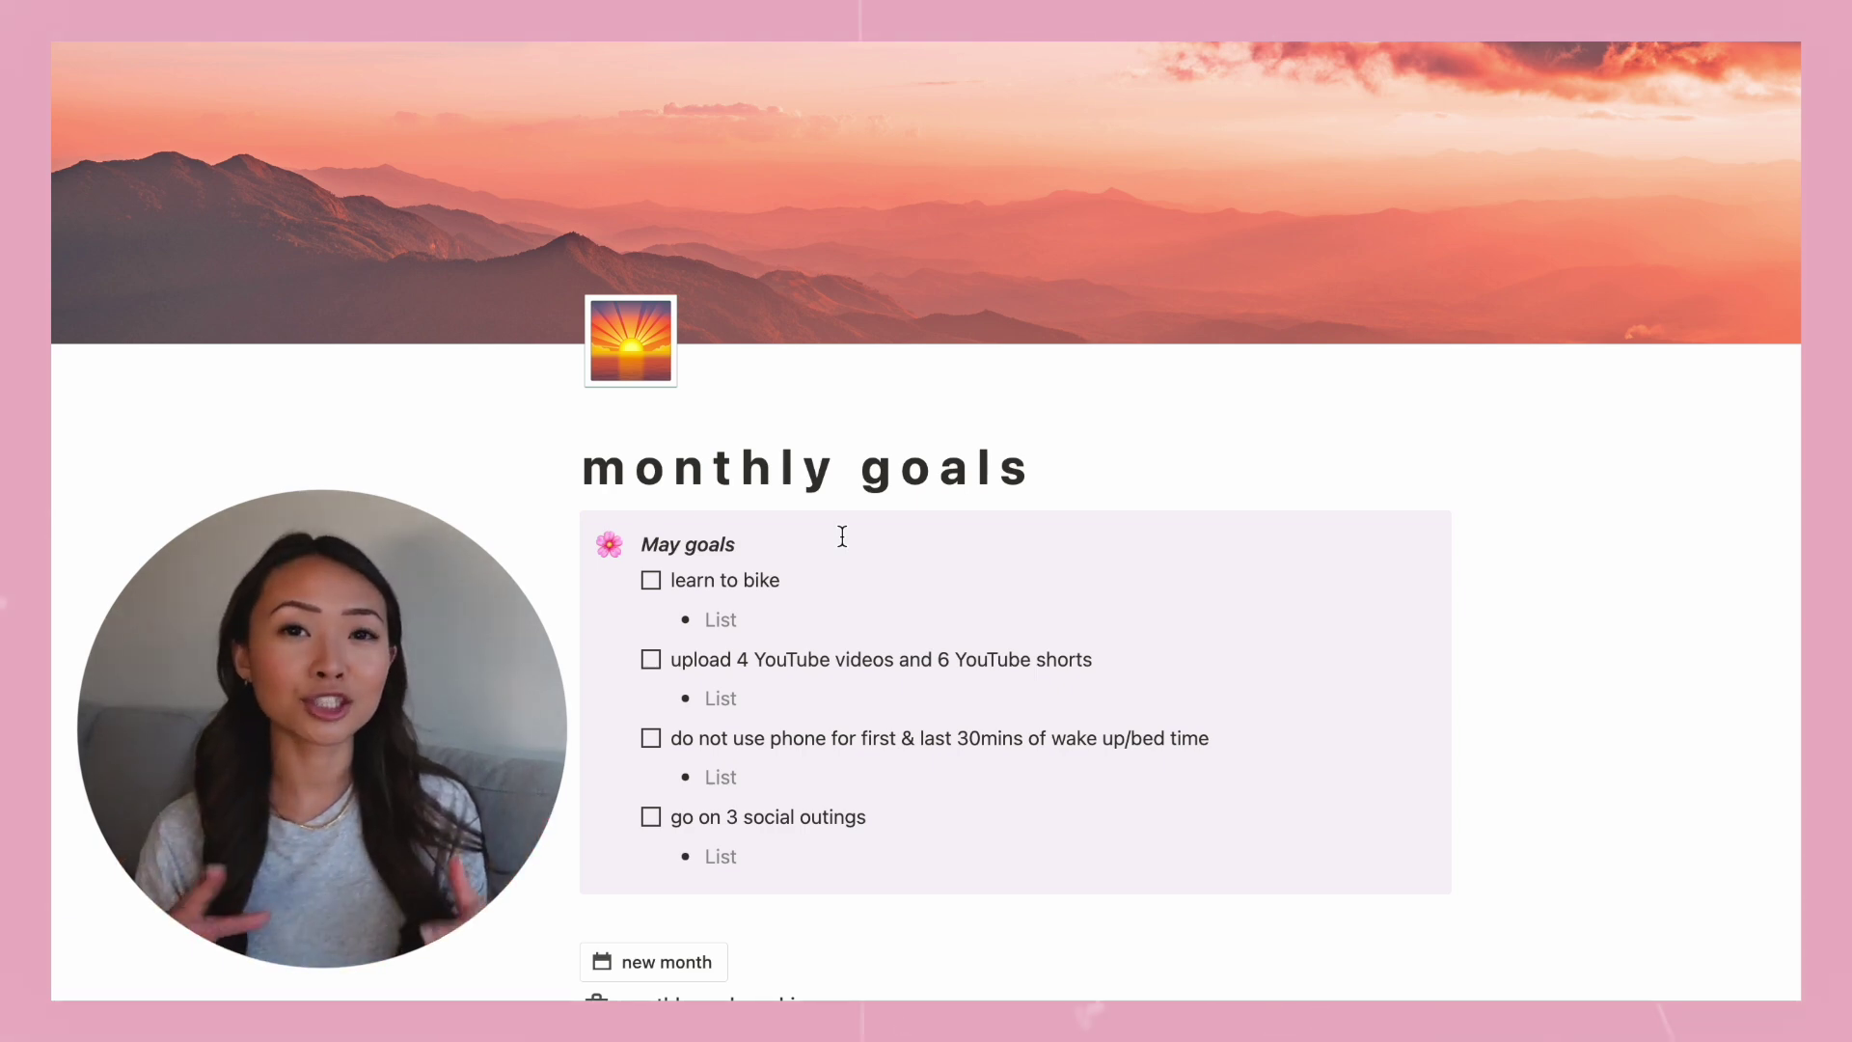
pyautogui.scroll(-3, 842, 536)
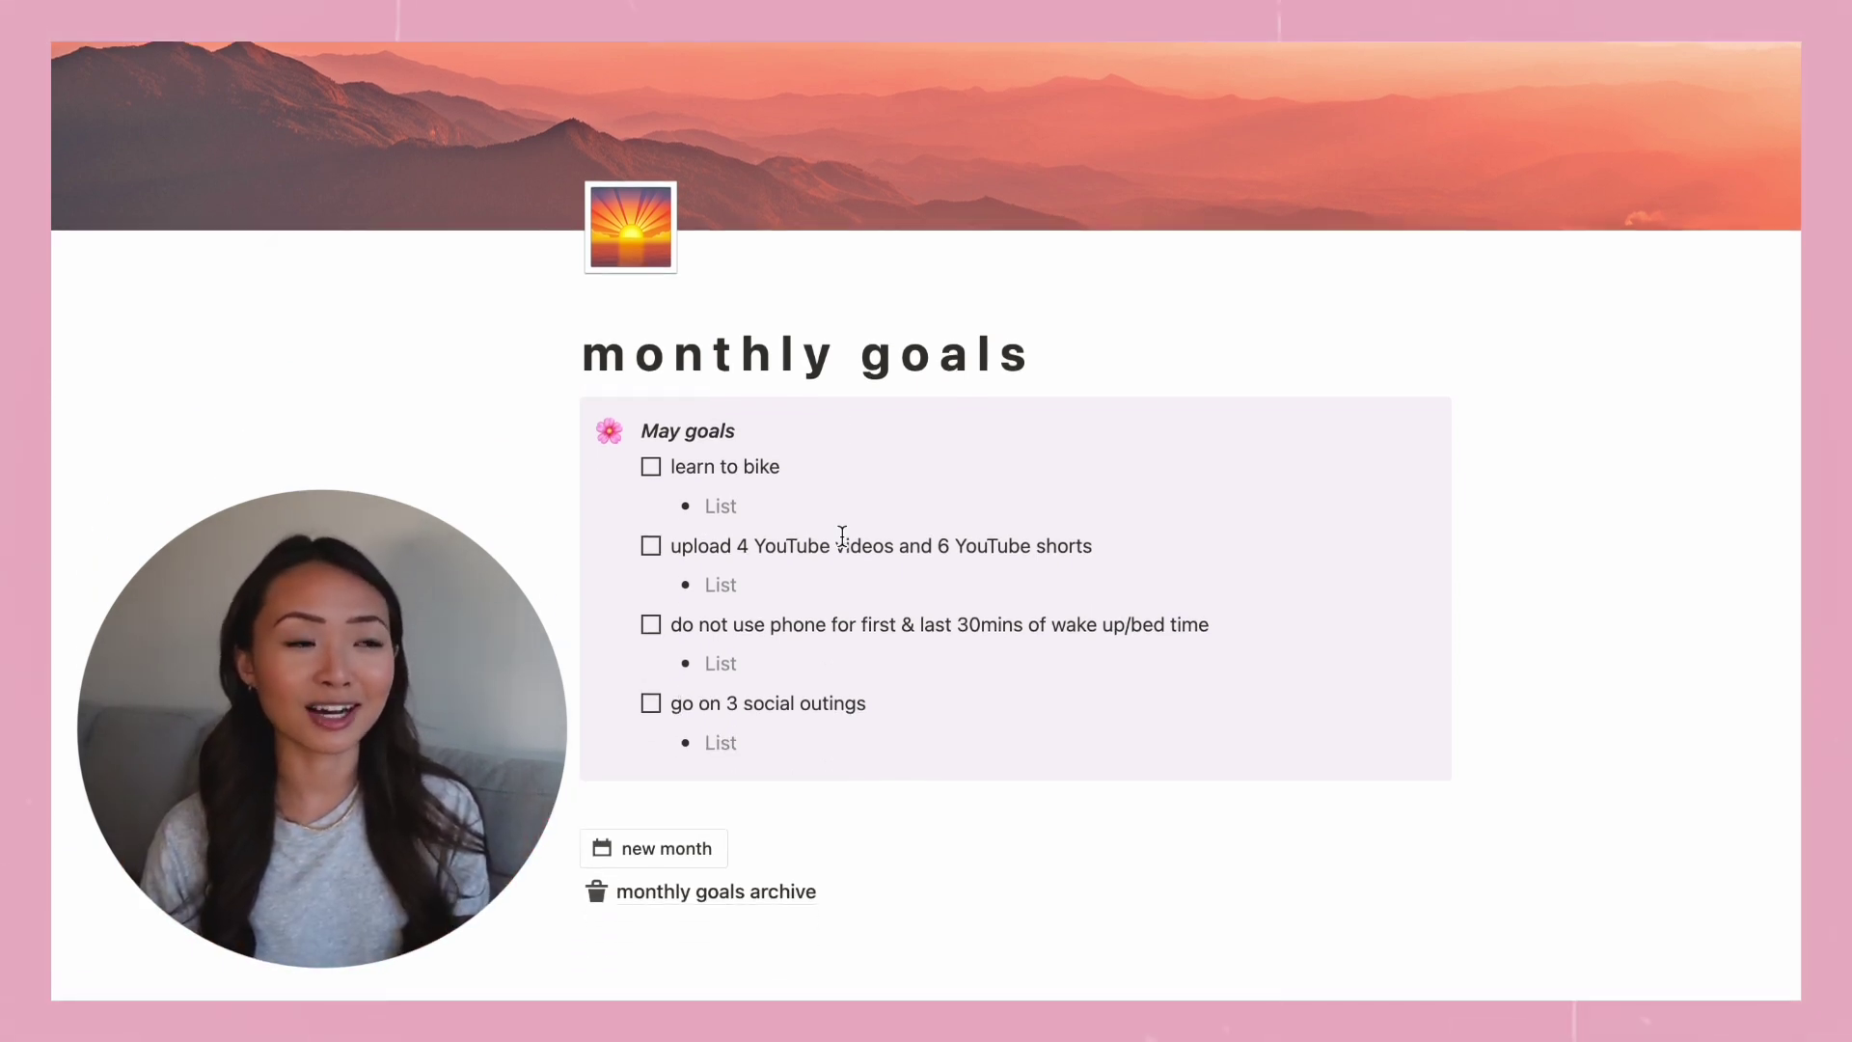
pyautogui.scroll(1, 926, 521)
pyautogui.scroll(-1, 925, 521)
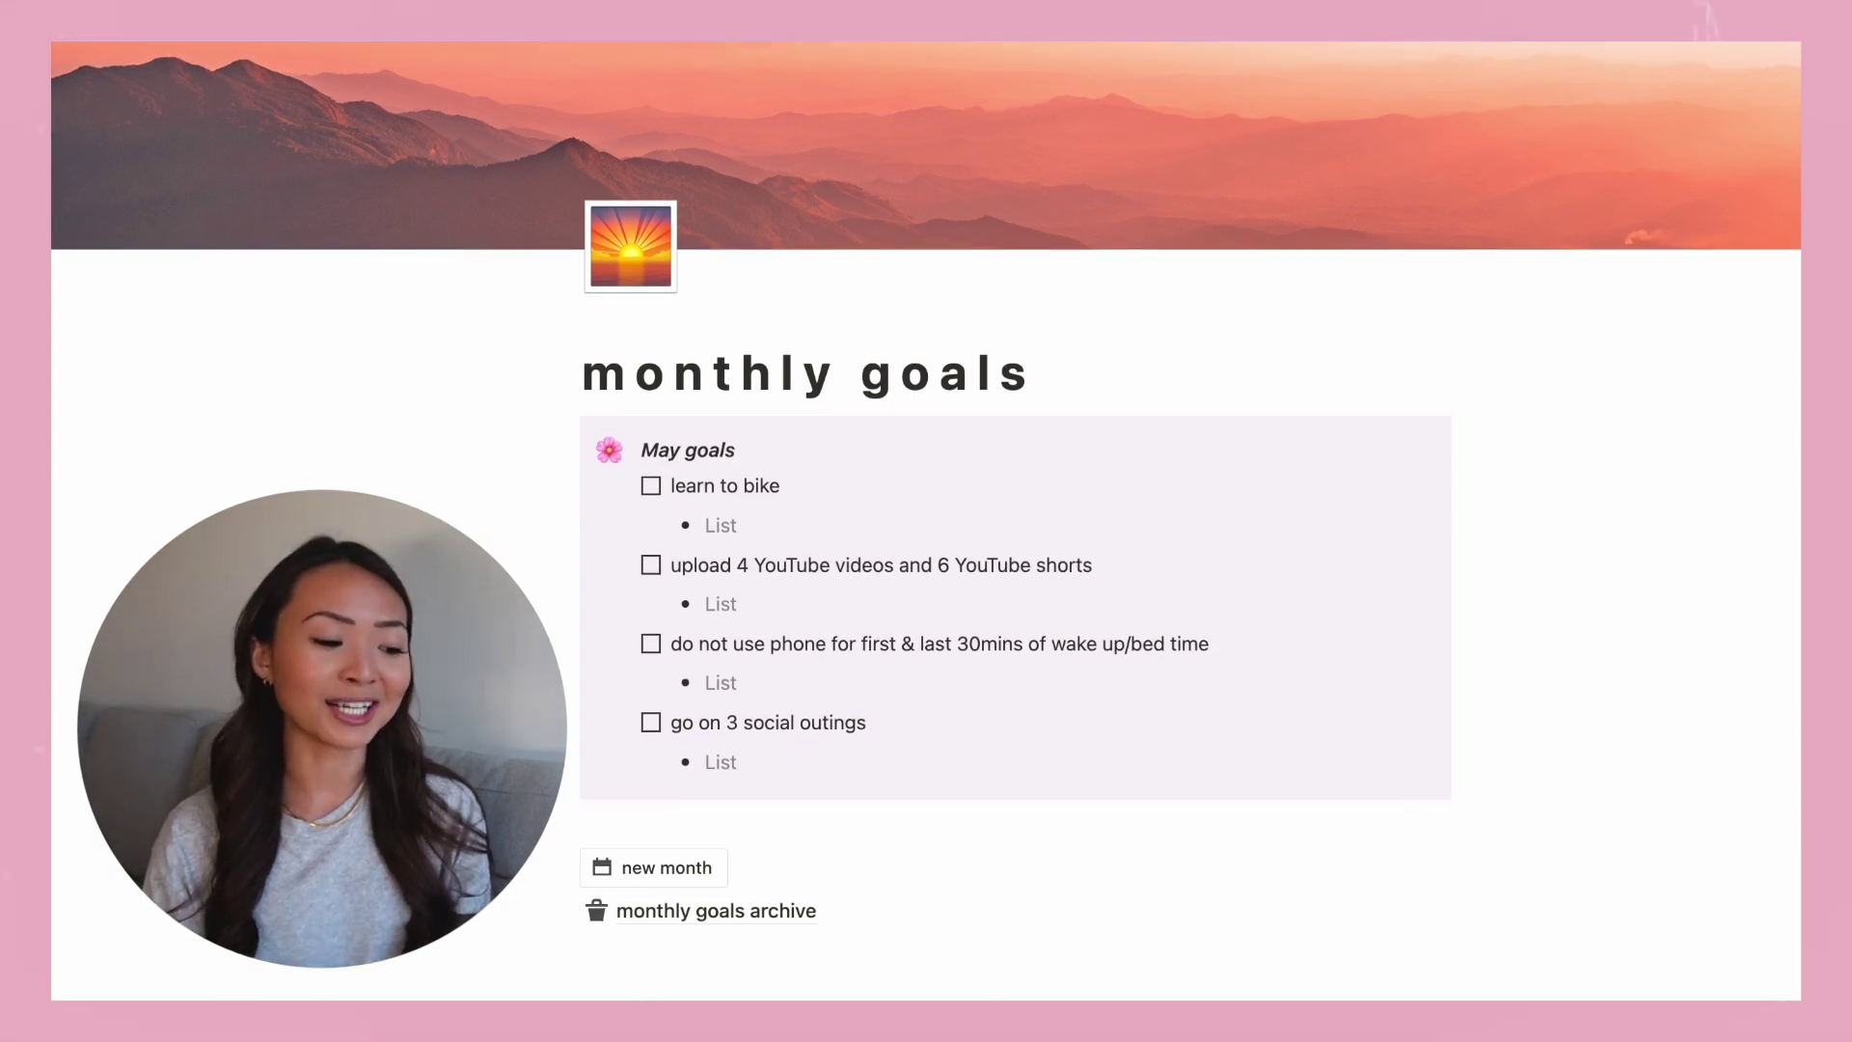
pyautogui.scroll(1, 925, 521)
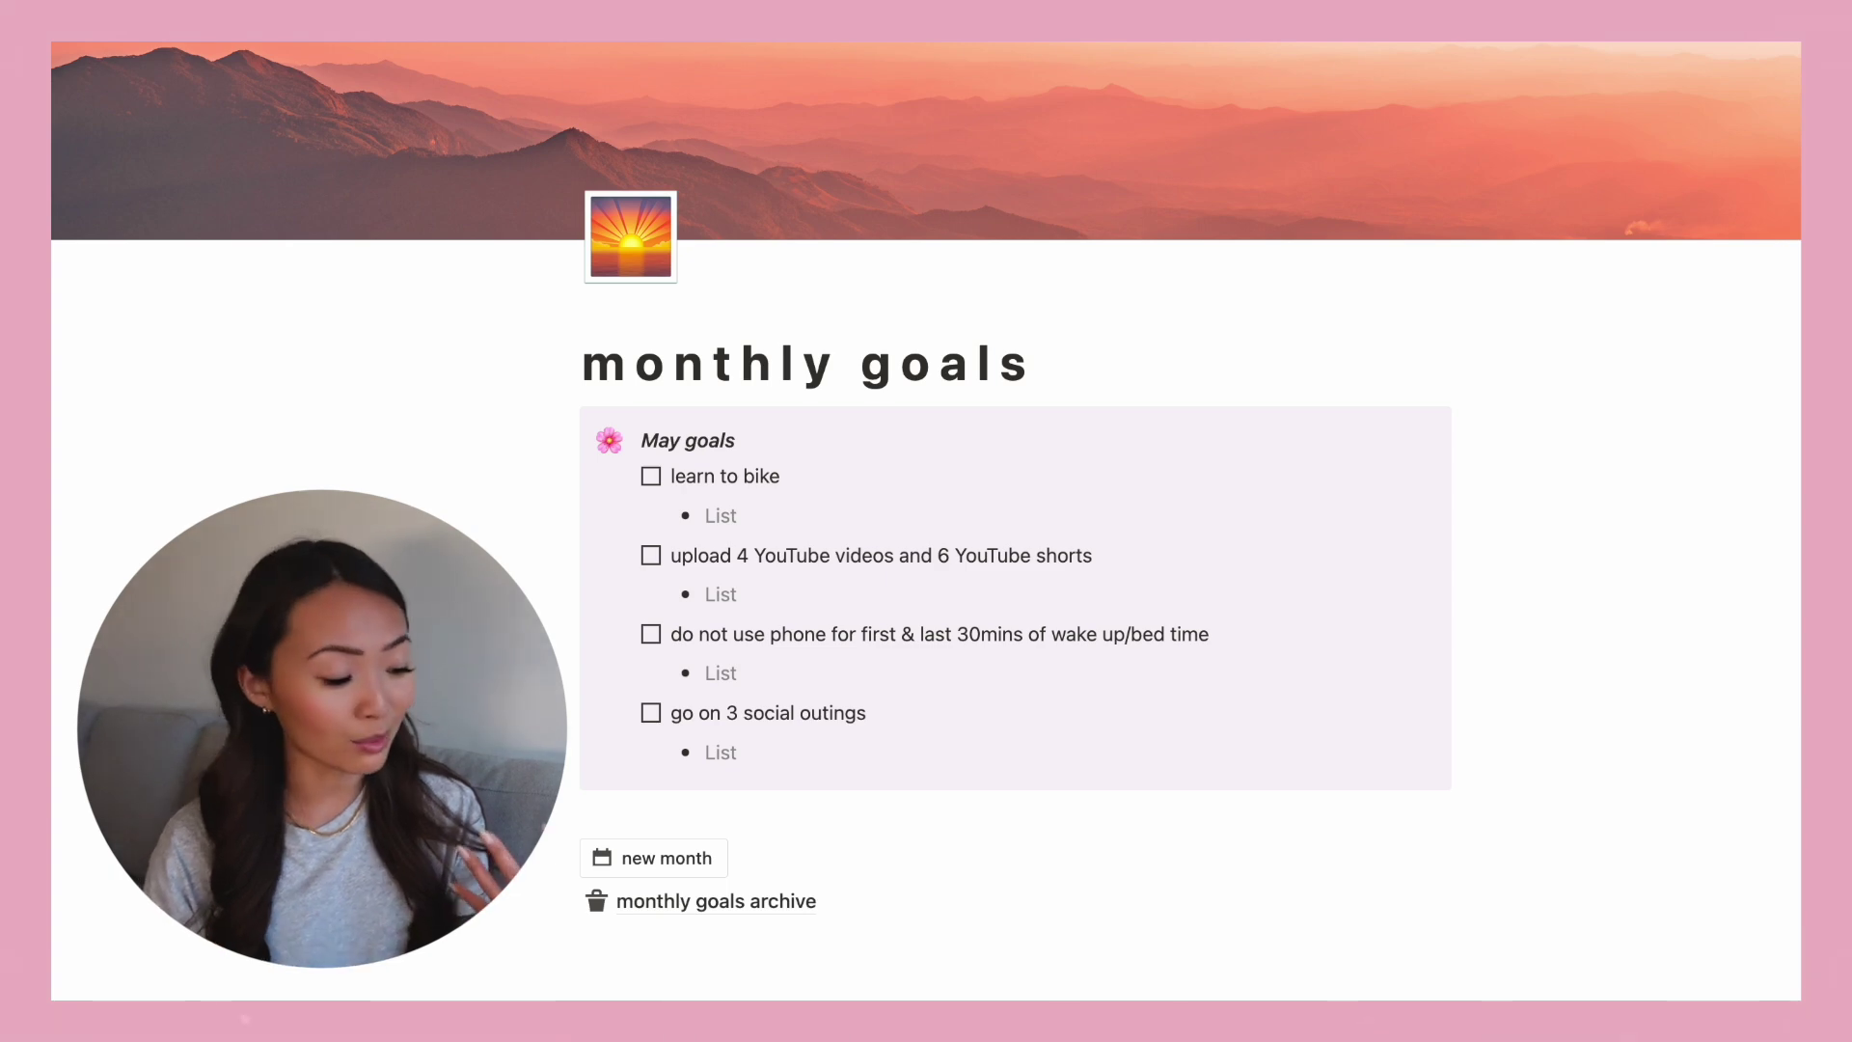
pyautogui.scroll(-2, 925, 478)
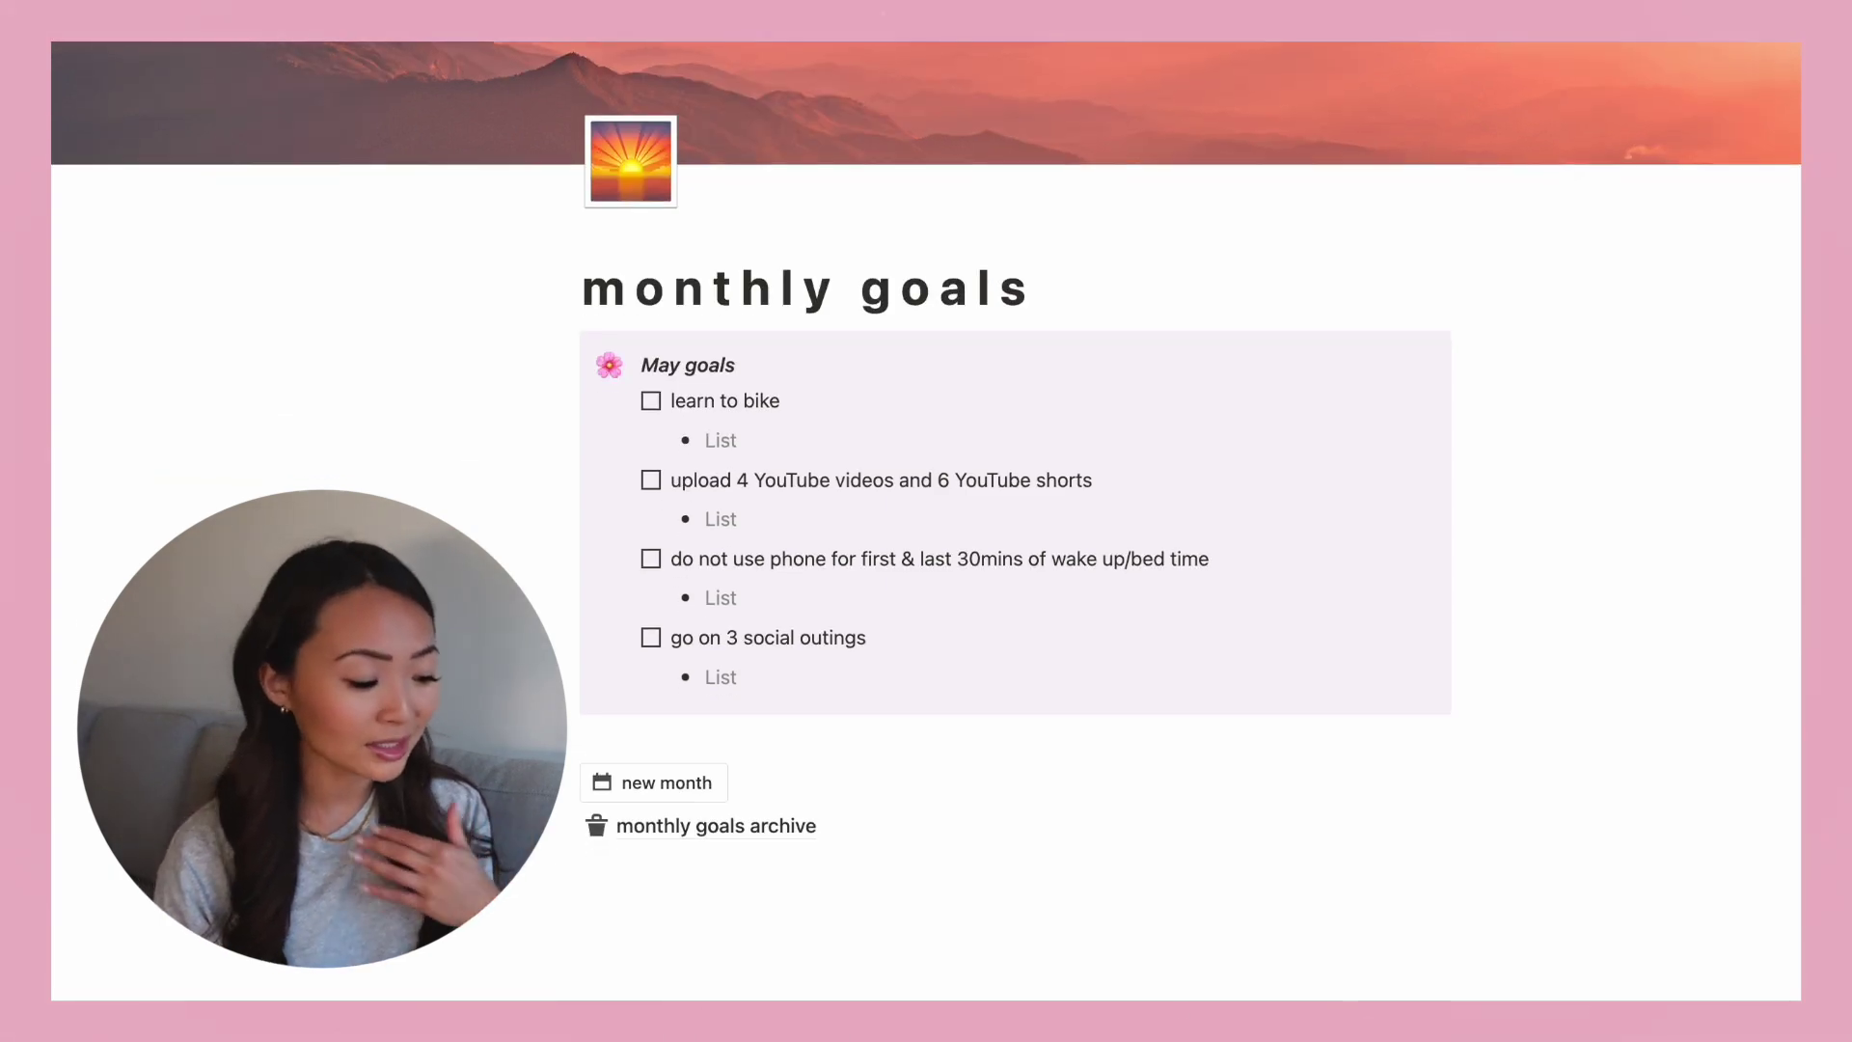
# Add a new month goals template block to the monthly goals page, and select the block.
pyautogui.click(660, 786)
pyautogui.scroll(-3, 815, 296)
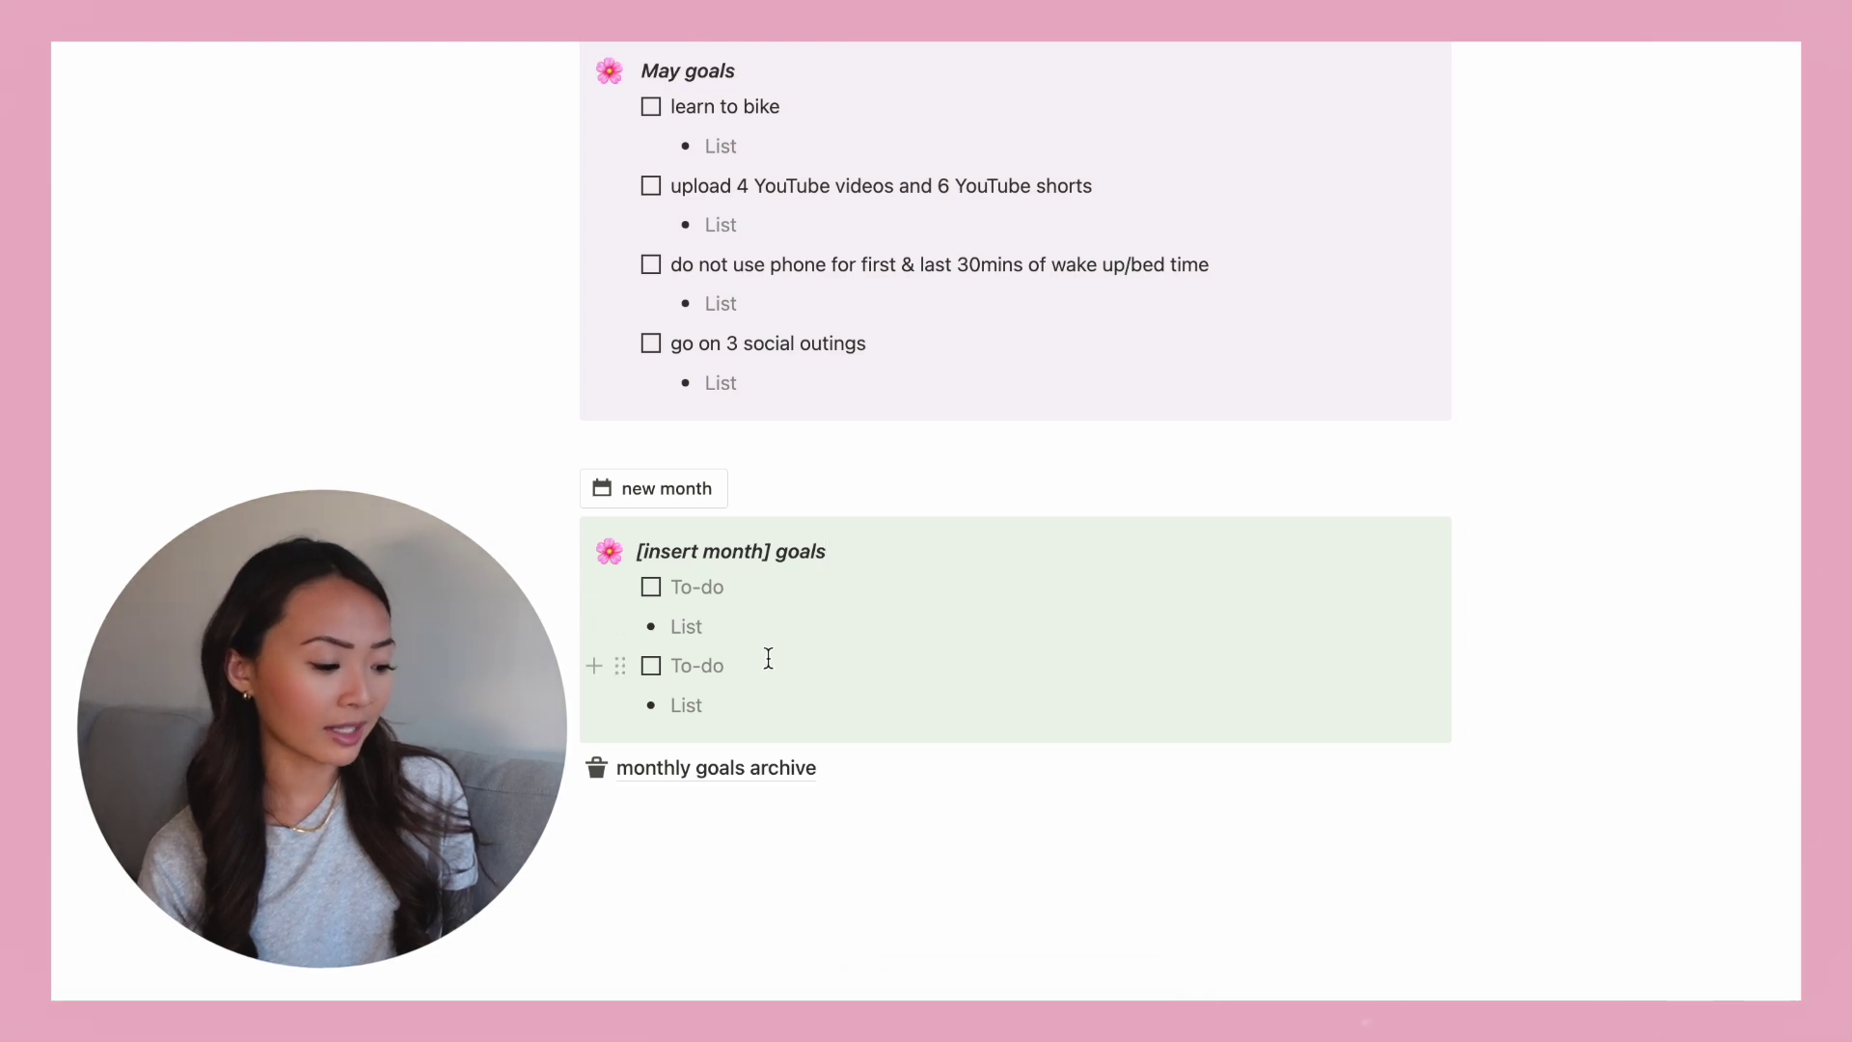
pyautogui.moveTo(559, 537); pyautogui.dragTo(697, 772)
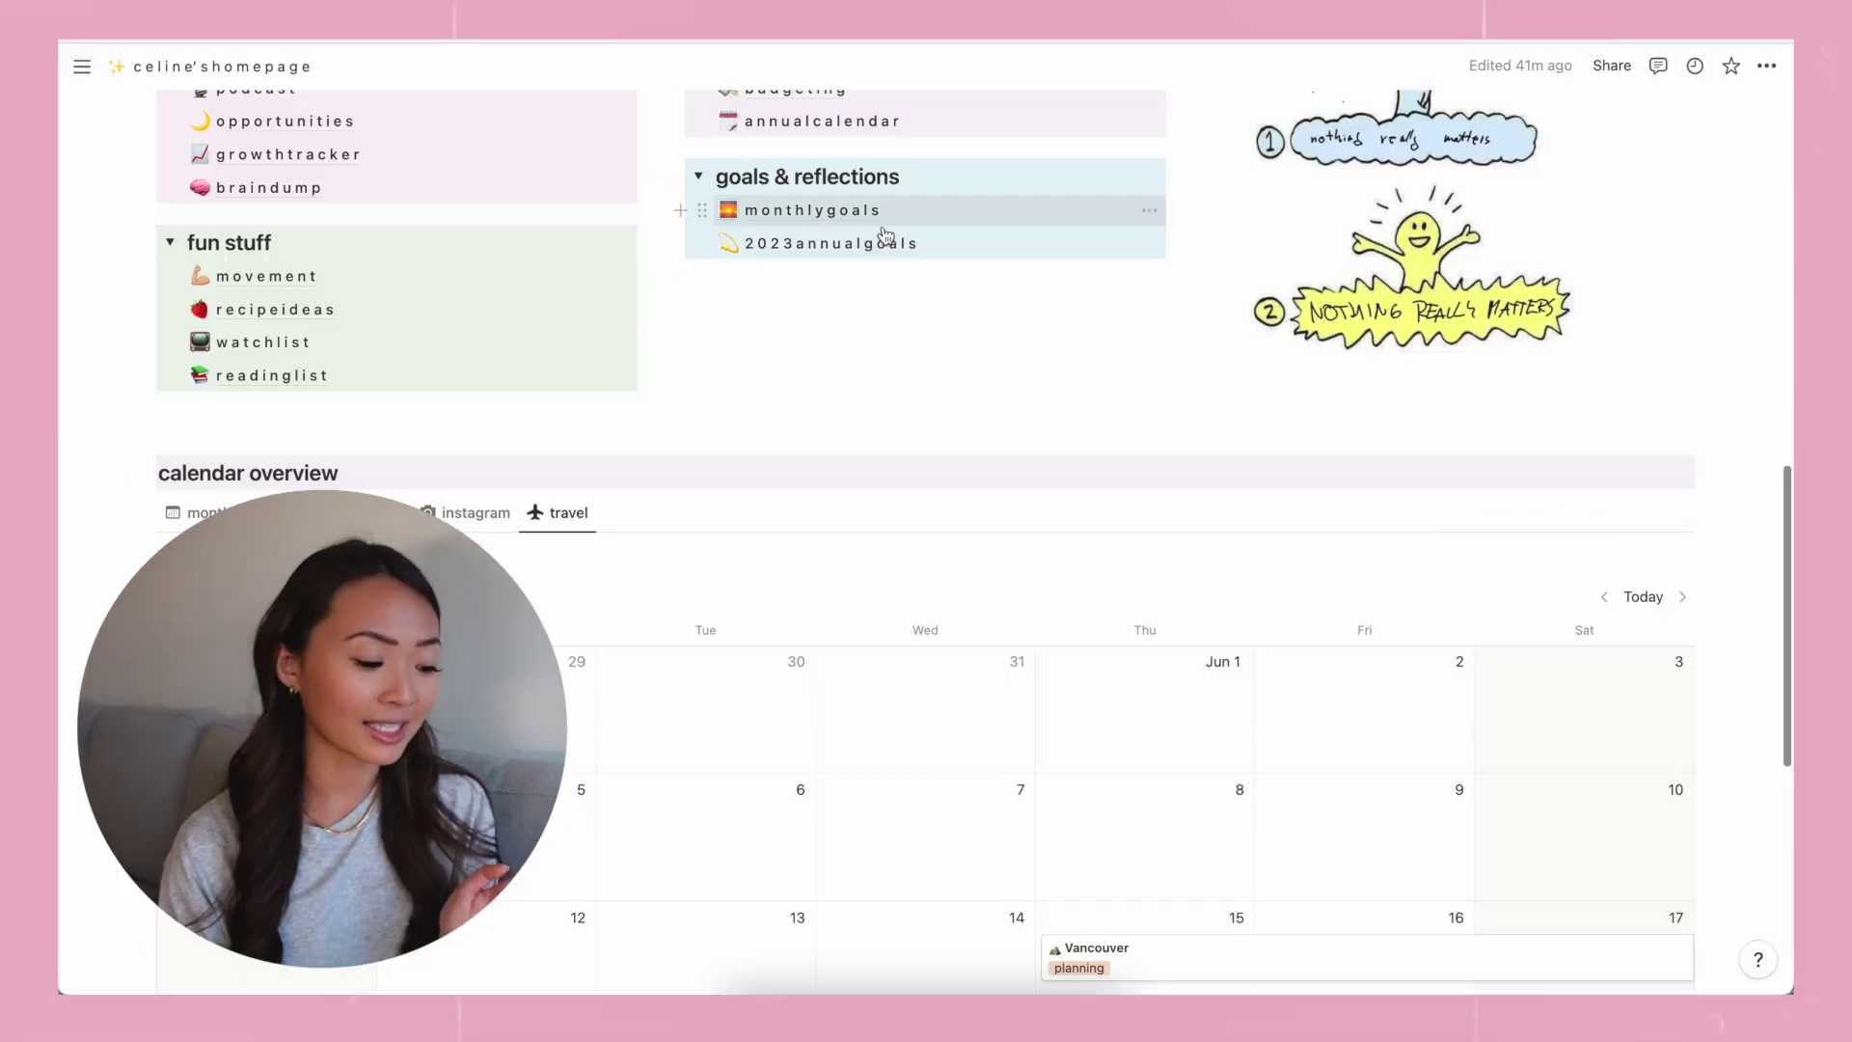
# Open the 2023 annual goals page from the homepage and examine its goals and quarterly reflections sections.
pyautogui.click(820, 235)
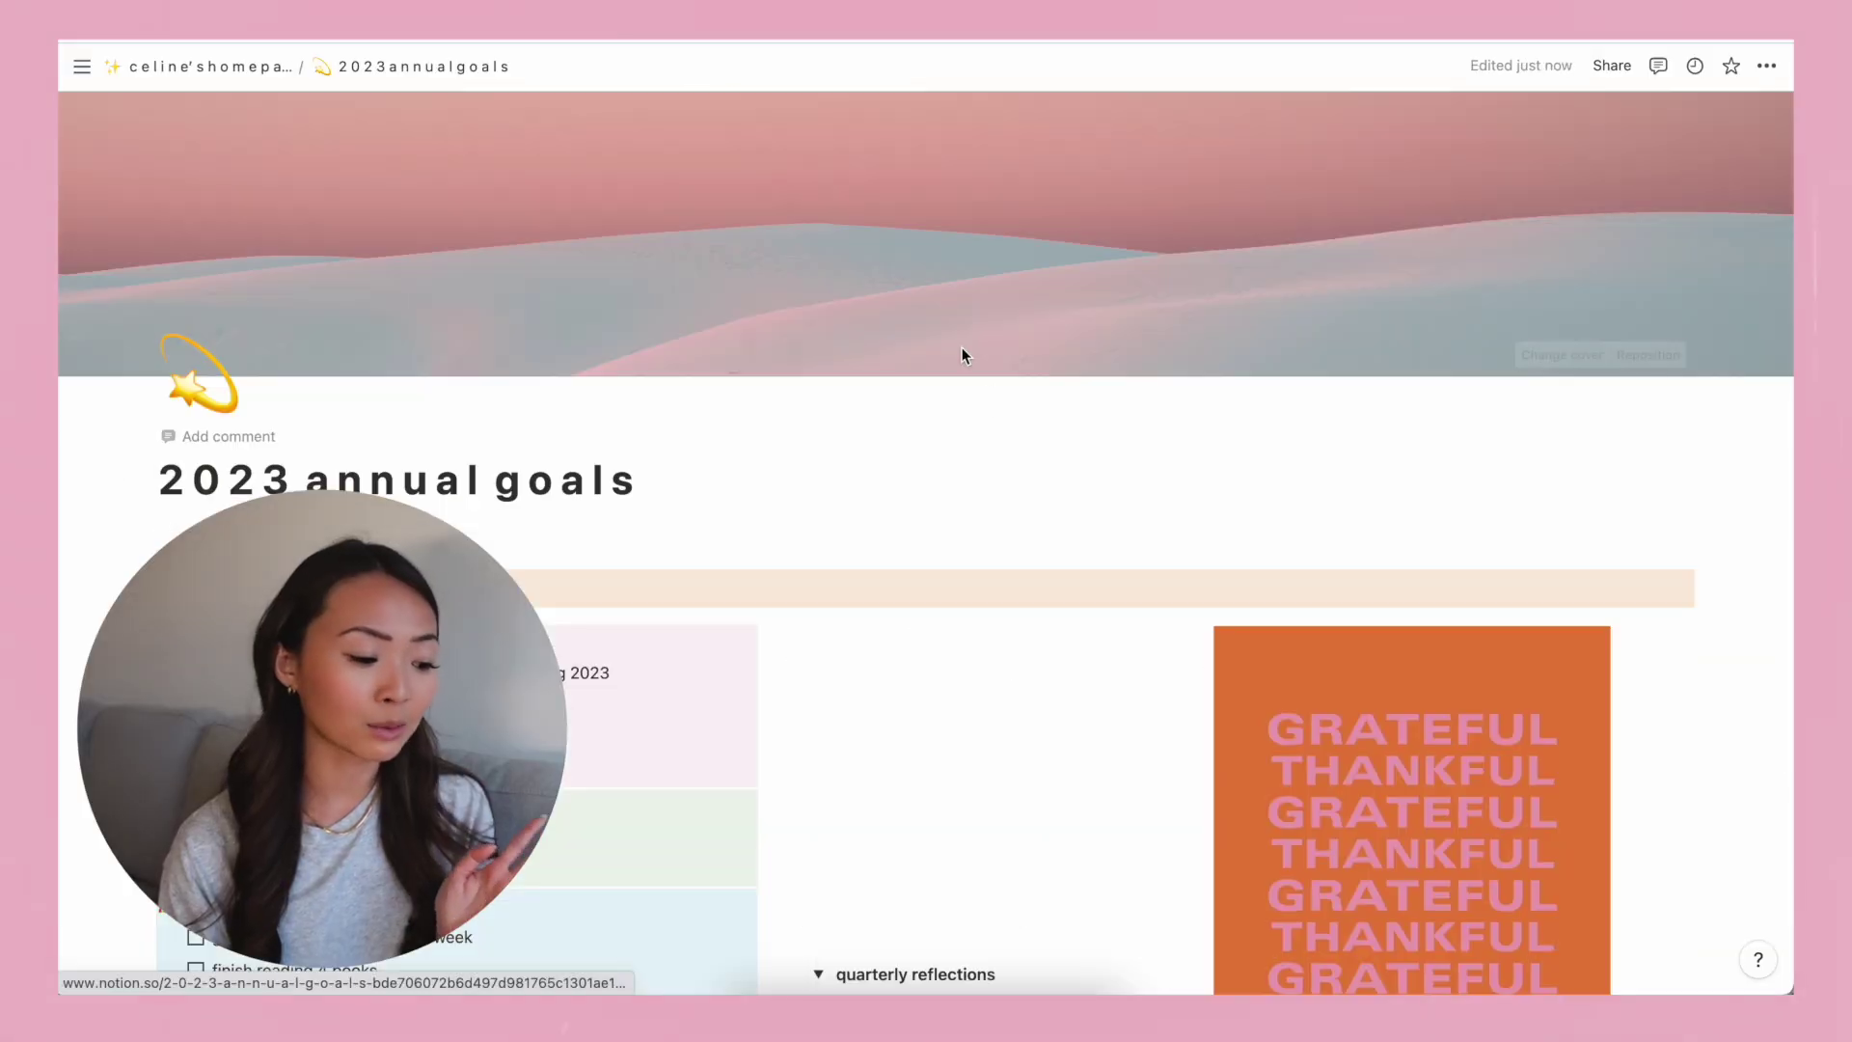
pyautogui.scroll(-3, 963, 352)
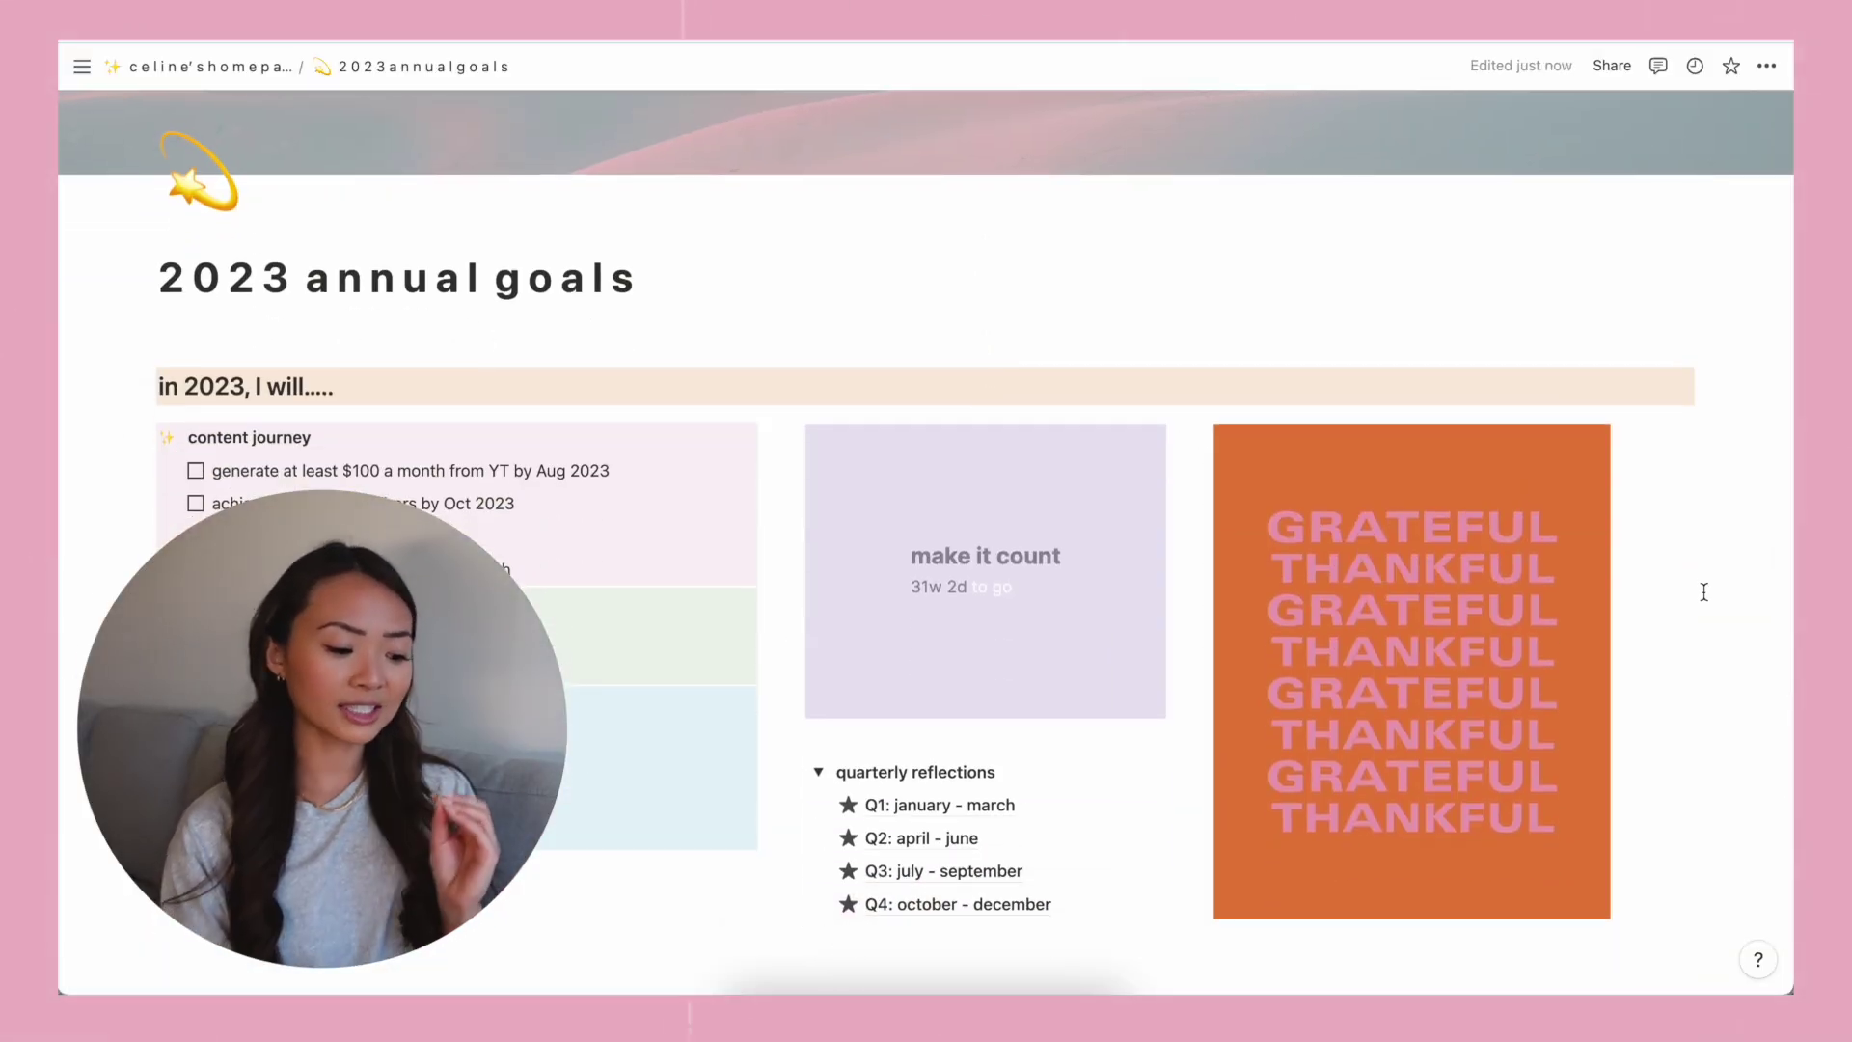